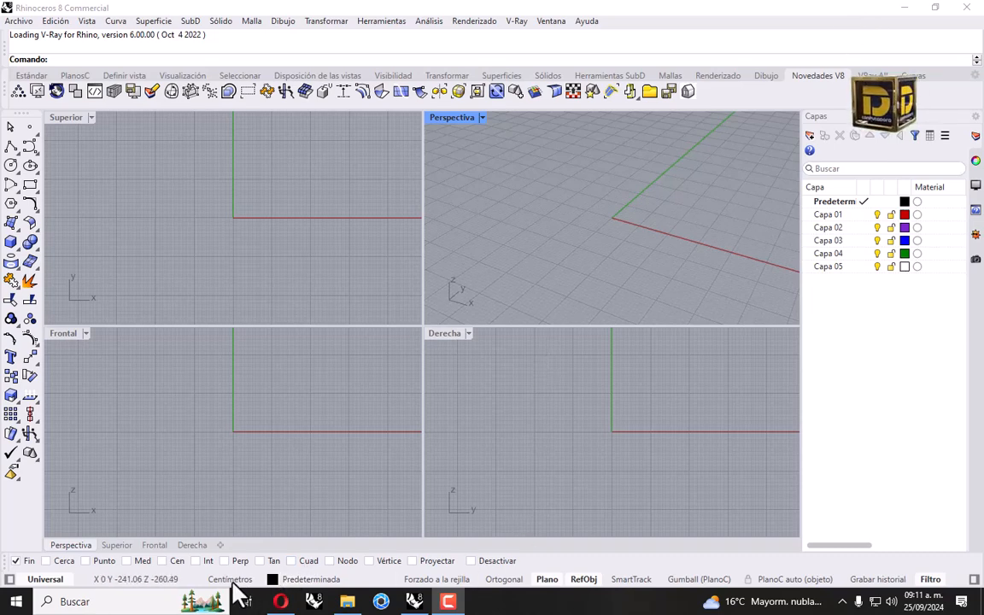
- Start a polyline in the Derecha view and draw its first segment 35 cm straight down
{"action": "left_click", "coordinate": [305, 394]}
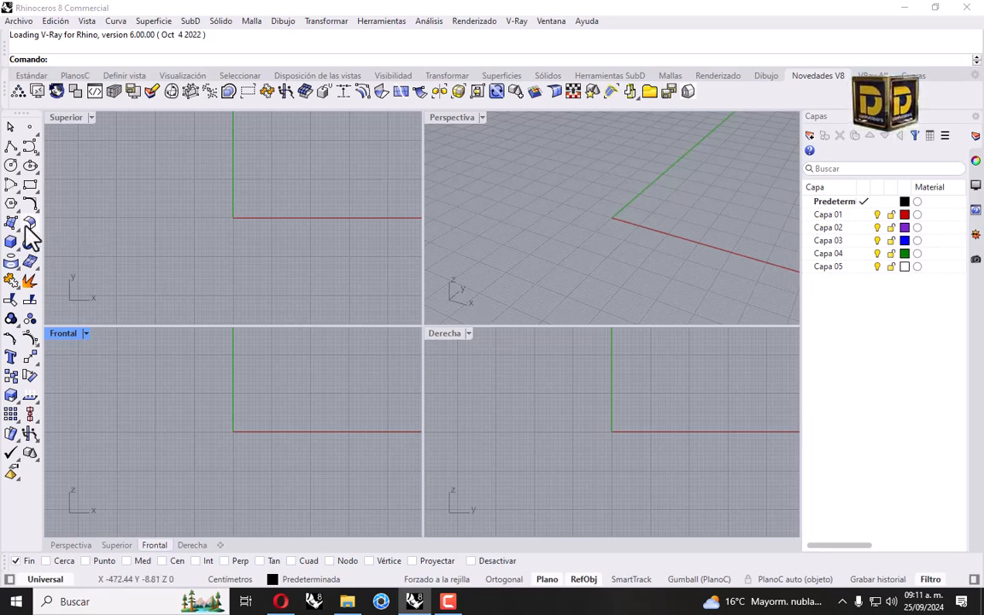
{"action": "left_click", "coordinate": [11, 147]}
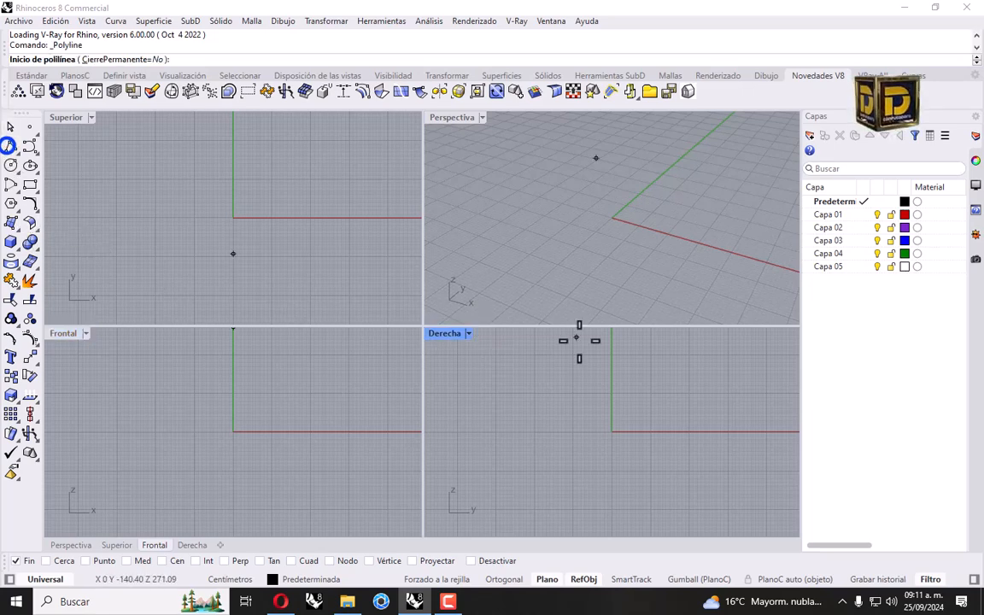
{"action": "left_click", "coordinate": [525, 400]}
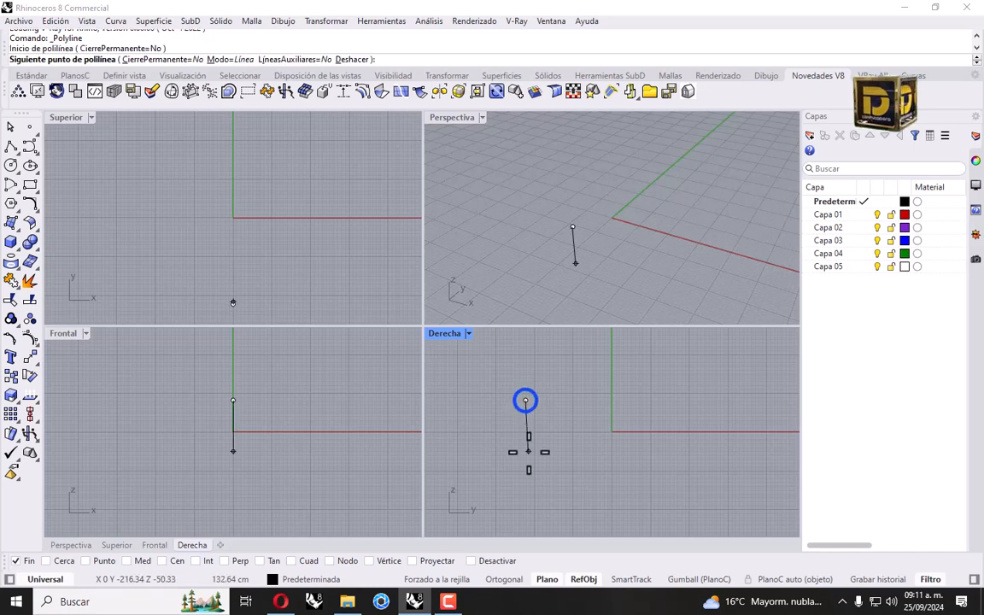
{"action": "type", "text": "35"}
{"action": "key", "text": "Return"}
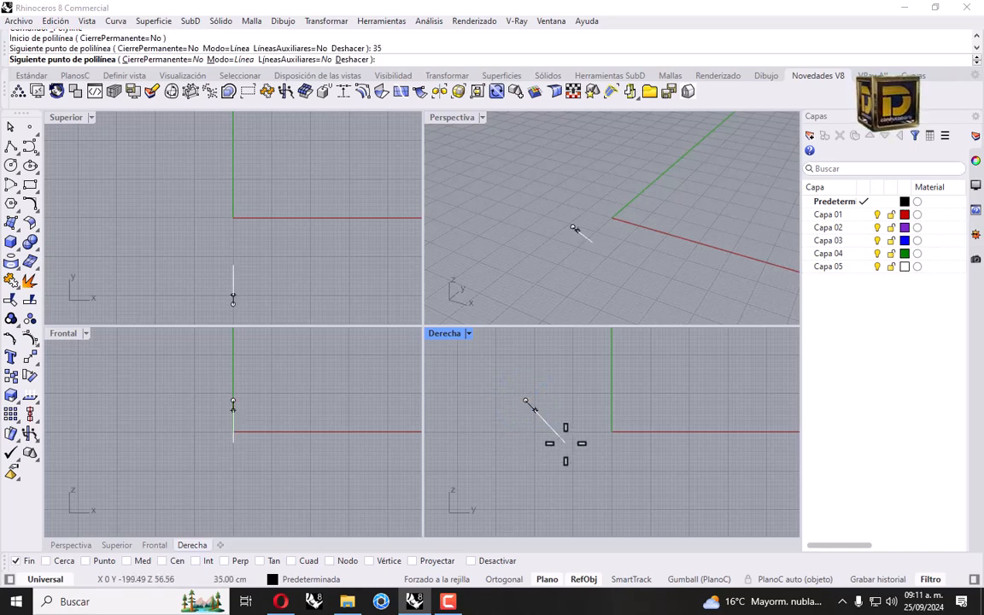
{"action": "left_click", "coordinate": [544, 437]}
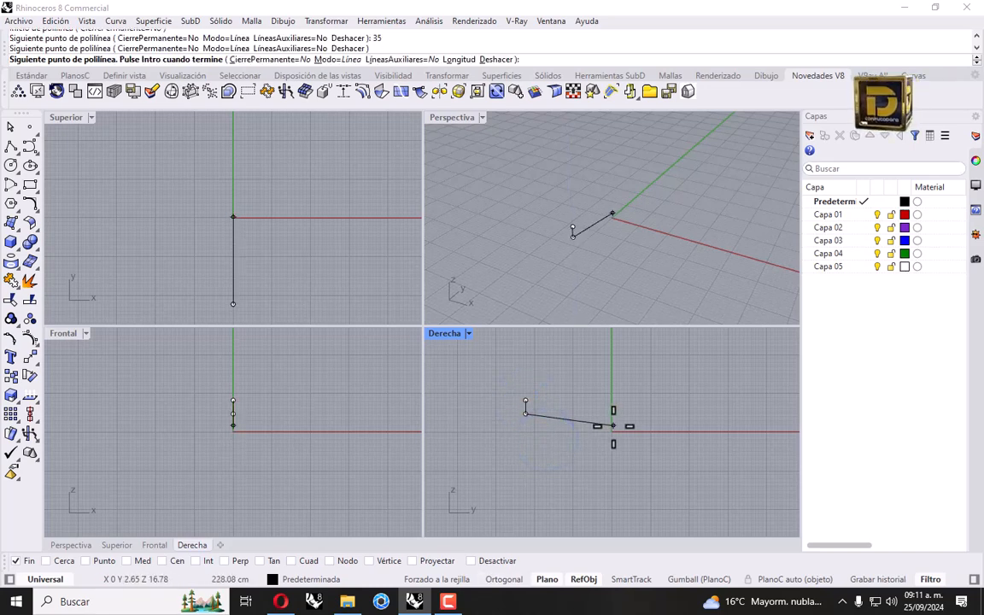
- Add an 80 cm horizontal base segment to the polyline, running towards the vertical axis
{"action": "type", "text": "60"}
{"action": "key", "text": "Return"}
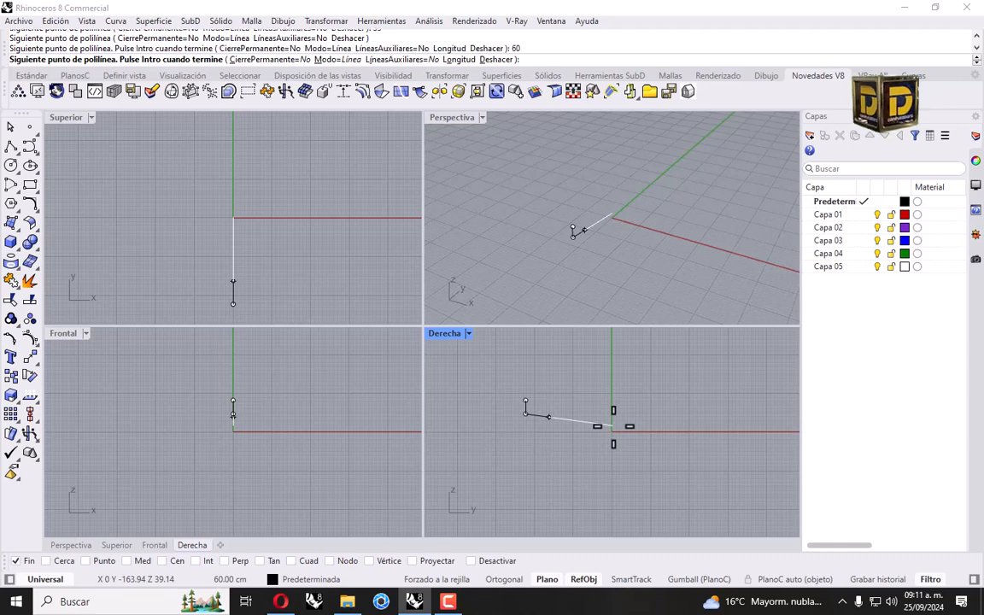
{"action": "key", "text": "F8"}
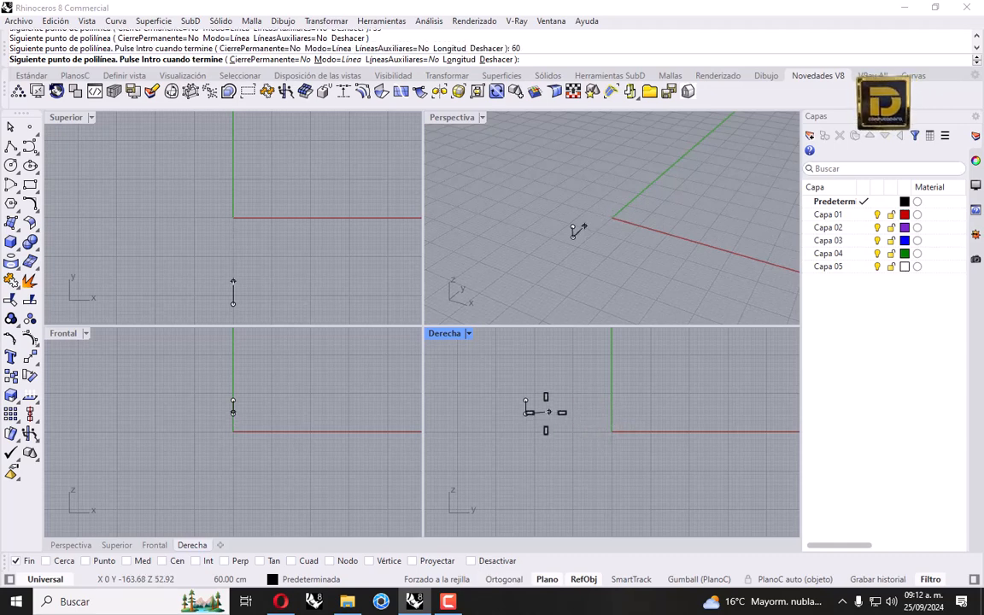
{"action": "type", "text": "80"}
{"action": "key", "text": "Return"}
{"action": "left_click", "coordinate": [546, 411]}
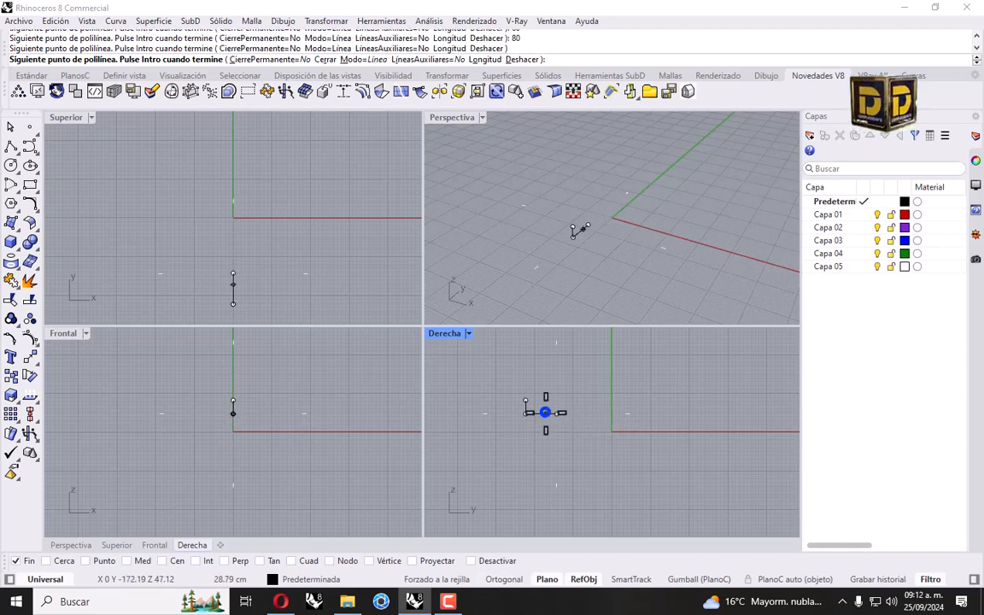
- Add a 60 cm slanted segment rising back over the base, with the angle constrained to 30° increments
{"action": "scroll", "coordinate": [563, 399], "scroll_direction": "up", "scroll_amount": 4}
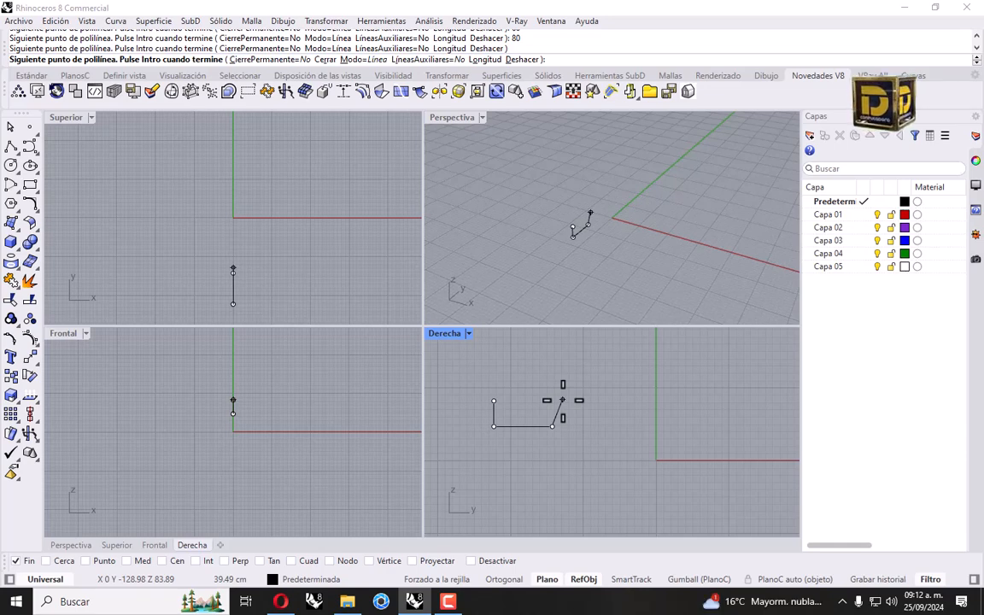
{"action": "type", "text": "45"}
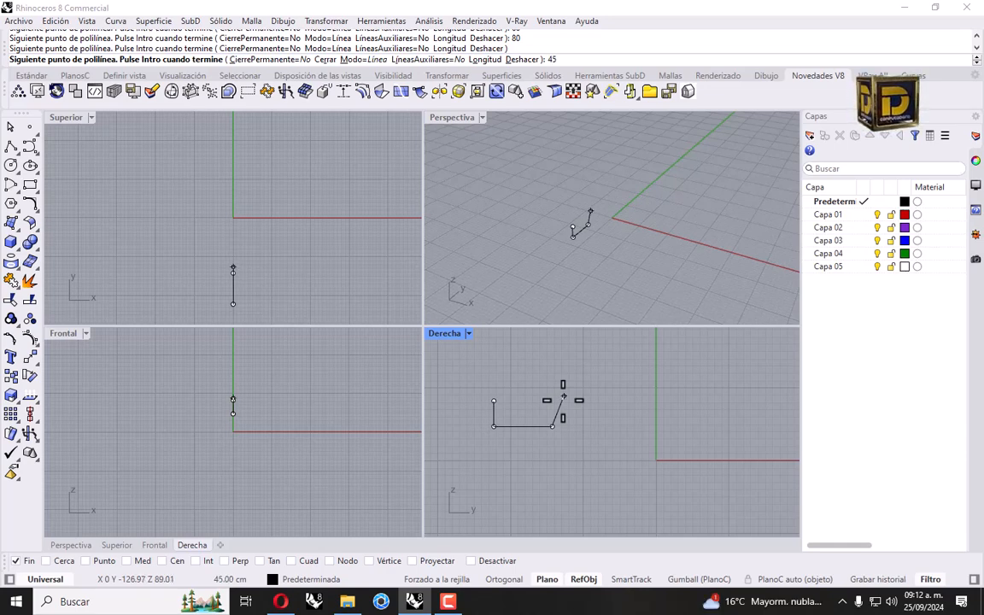
{"action": "key", "text": "Return"}
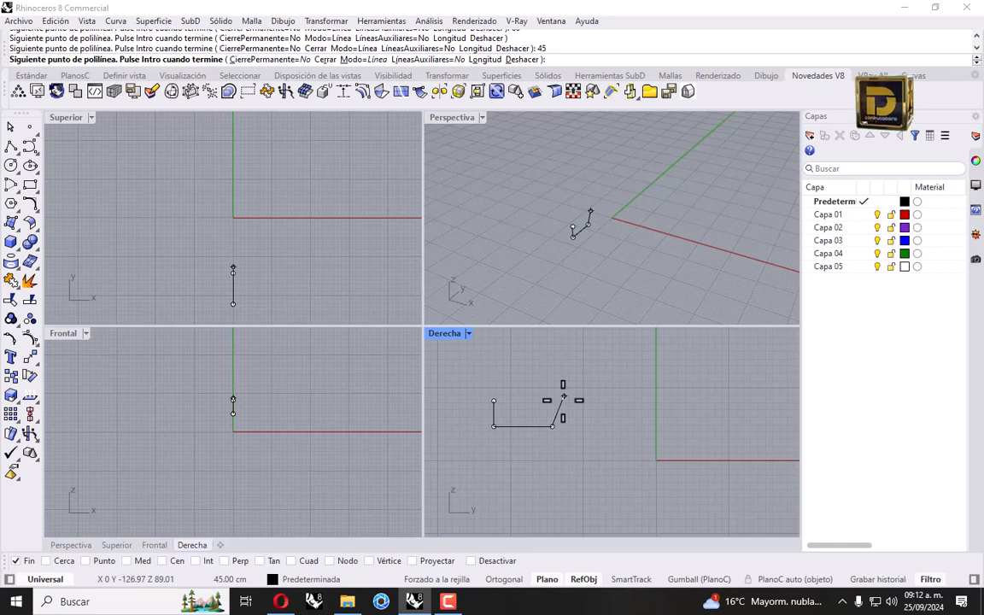
{"action": "type", "text": "<"}
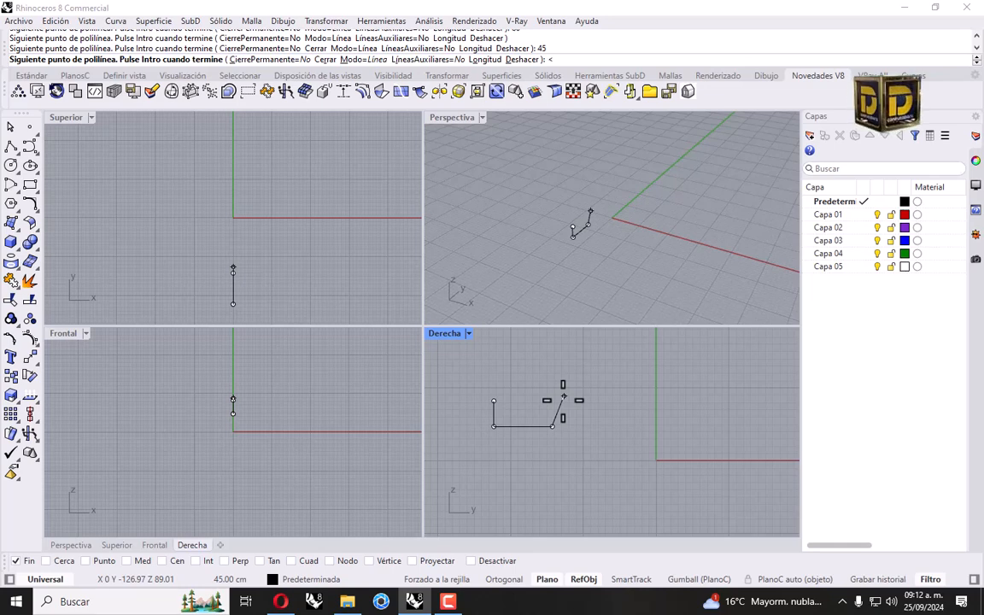
{"action": "type", "text": "45"}
{"action": "key", "text": "Return"}
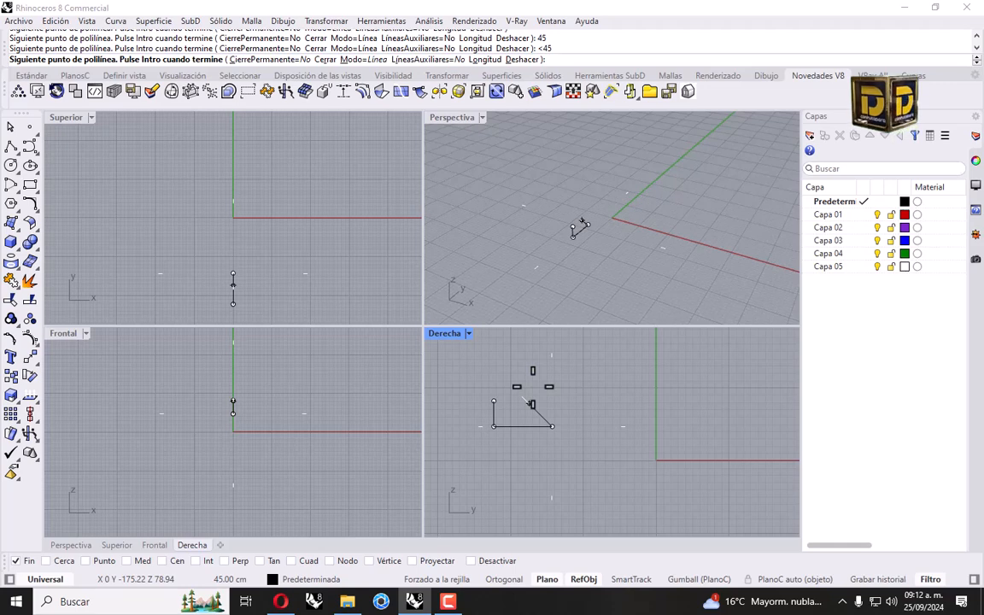
{"action": "type", "text": "<30"}
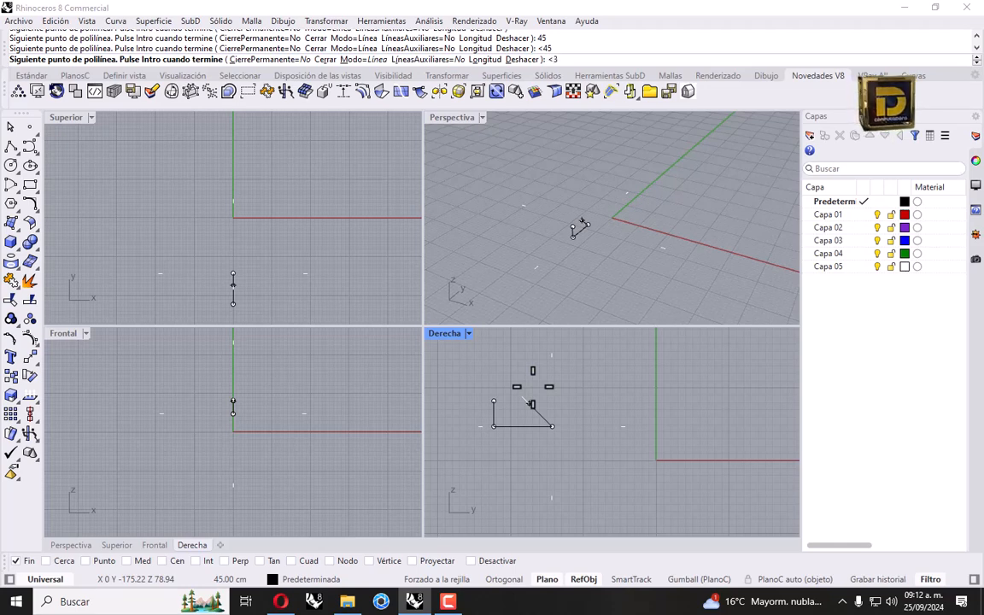
{"action": "key", "text": "Return"}
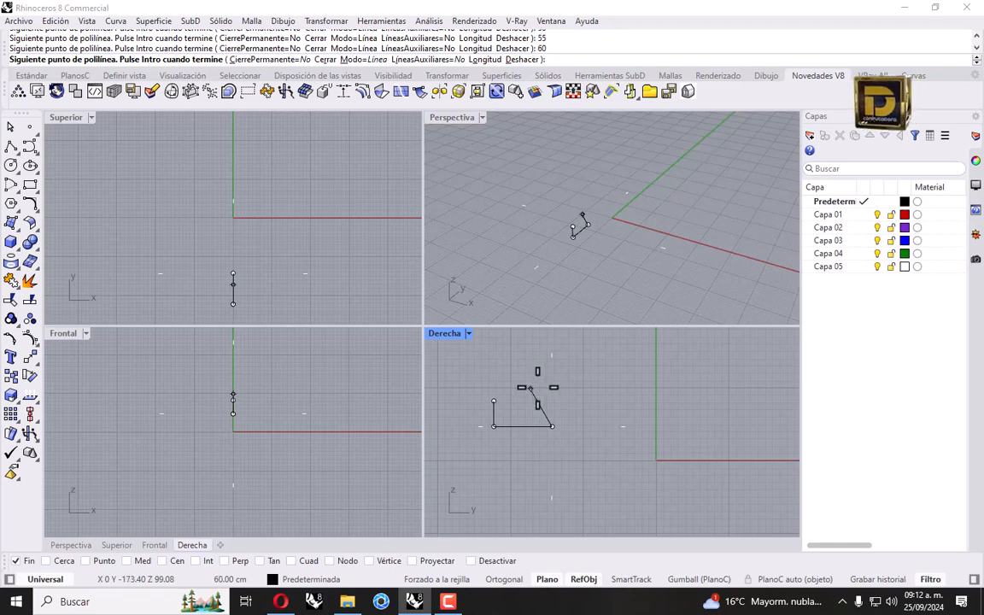
{"action": "left_click", "coordinate": [530, 388]}
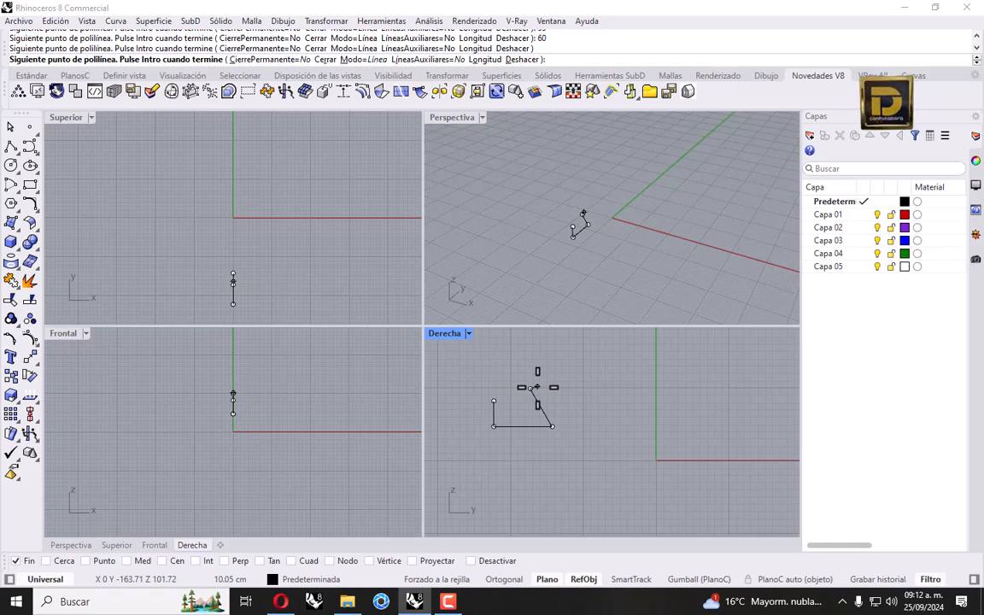
- Add a 25 cm vertical segment upwards from the slanted line's upper end and finish the polyline
{"action": "type", "text": "25"}
{"action": "key", "text": "Return"}
{"action": "type", "text": "<<<<<<<<<<<<<<"}
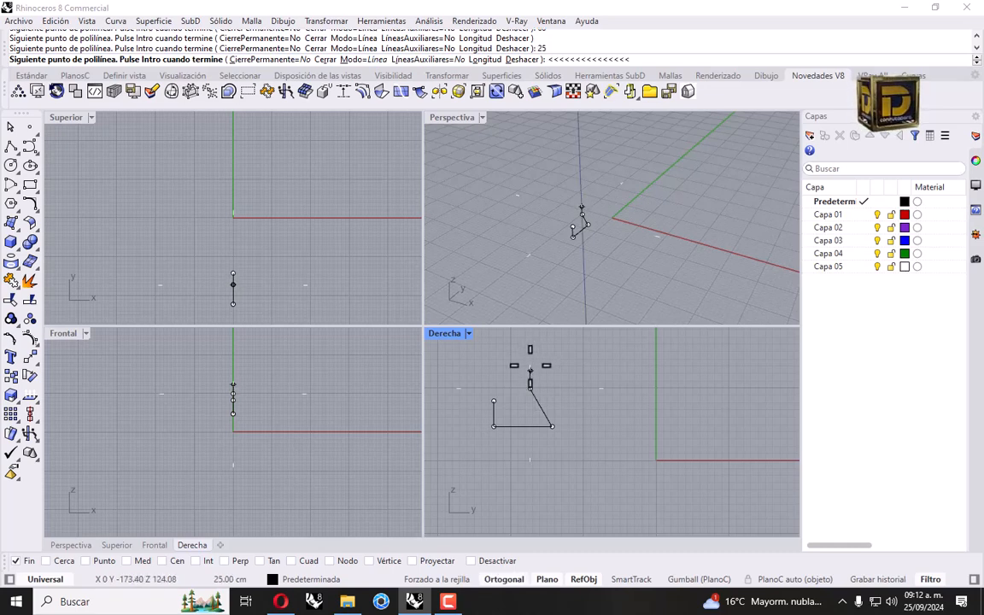
{"action": "left_click", "coordinate": [530, 366], "text": "shift"}
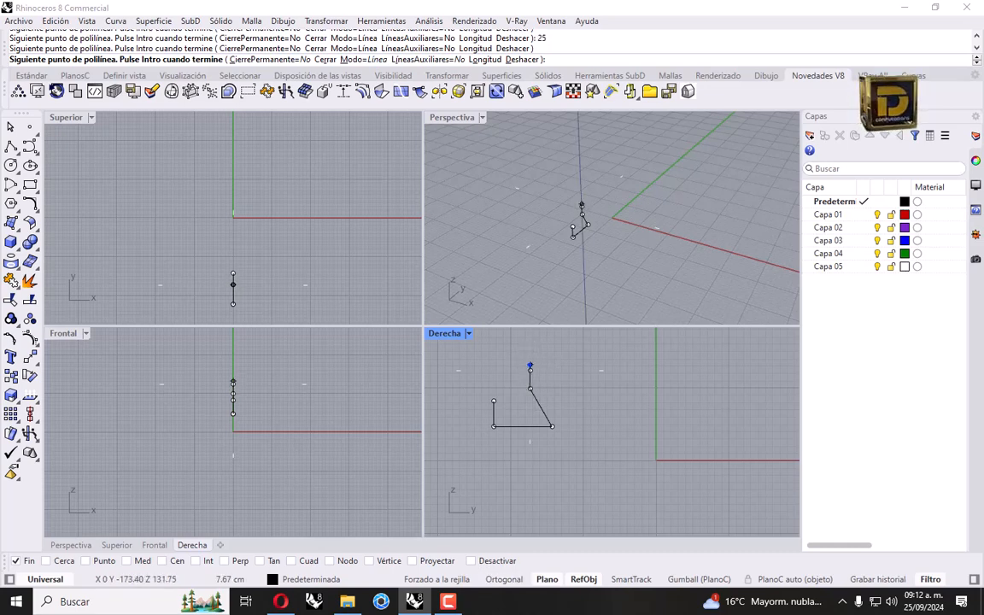
{"action": "right_click", "coordinate": [530, 365]}
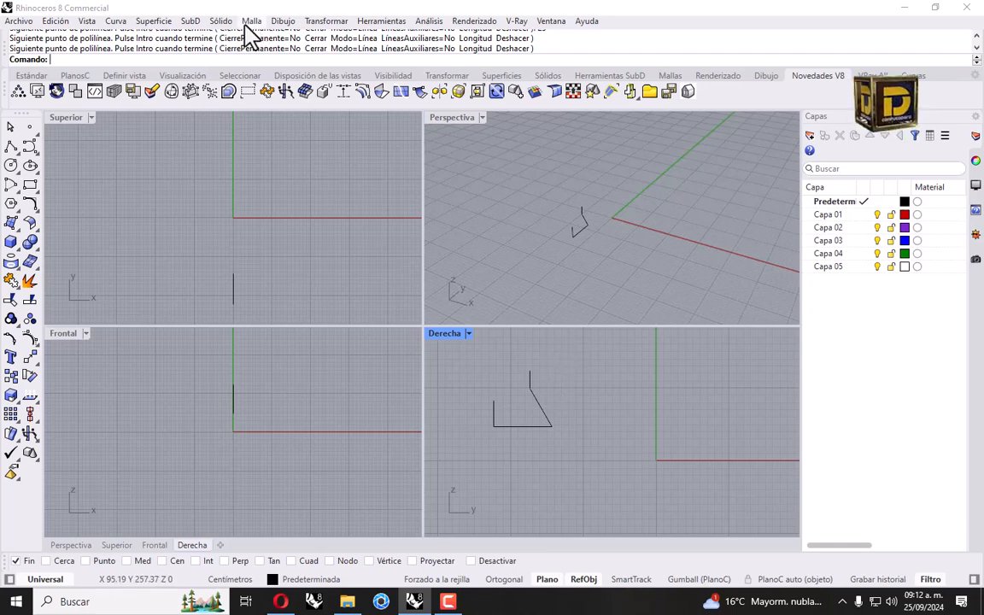
- Check the length of the profile's horizontal base with a temporary dimension
{"action": "left_click", "coordinate": [283, 21]}
{"action": "left_click", "coordinate": [290, 37]}
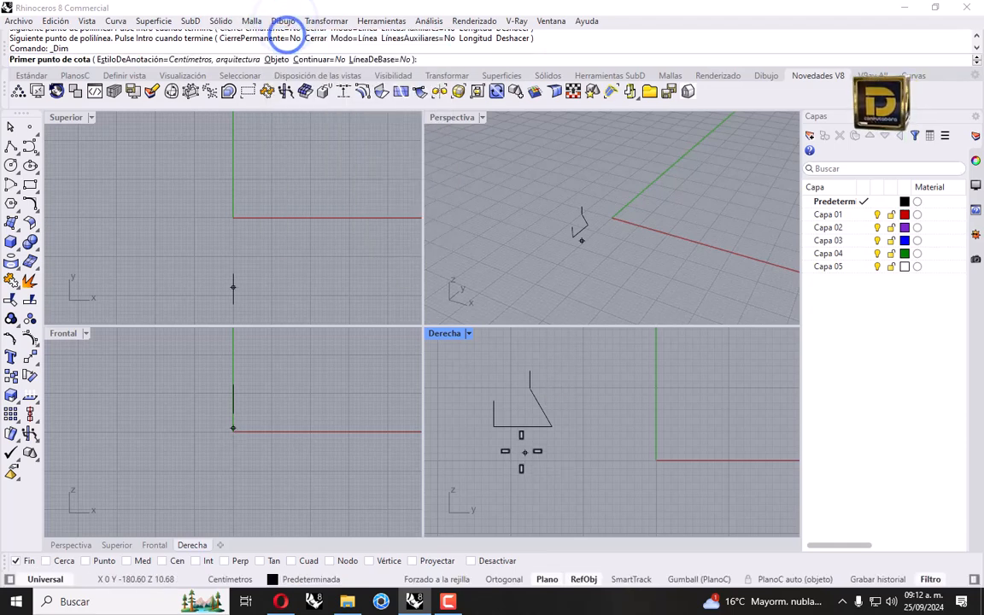
{"action": "left_click", "coordinate": [495, 427]}
{"action": "left_click", "coordinate": [550, 425]}
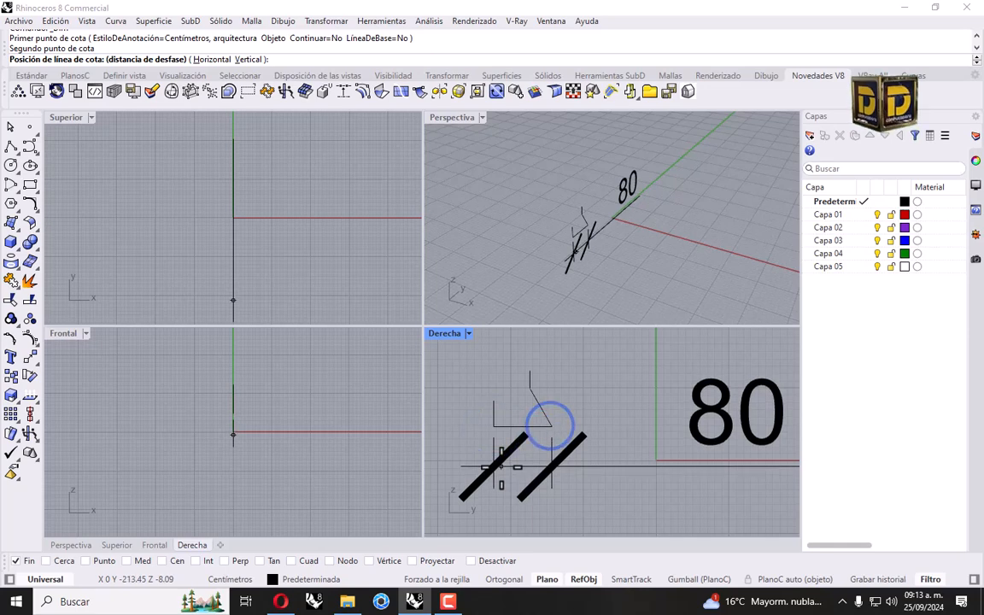
{"action": "key", "text": "Escape"}
- Scale the whole polyline in one direction from its lower corner, so that the horizontal base is 100 cm long
{"action": "left_click_drag", "start_coordinate": [586, 392], "coordinate": [496, 397]}
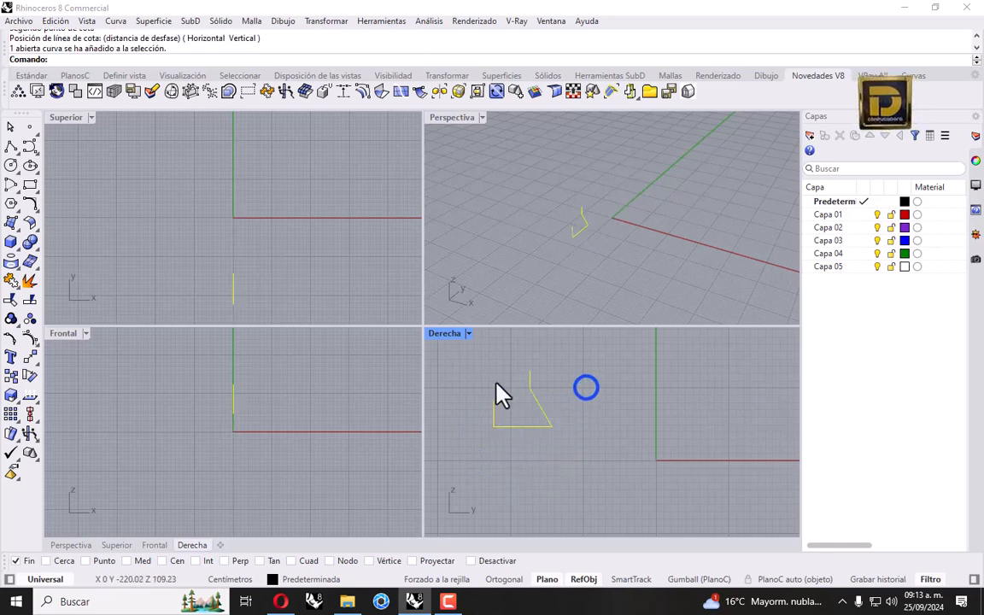
{"action": "left_click", "coordinate": [316, 21]}
{"action": "left_click", "coordinate": [367, 98]}
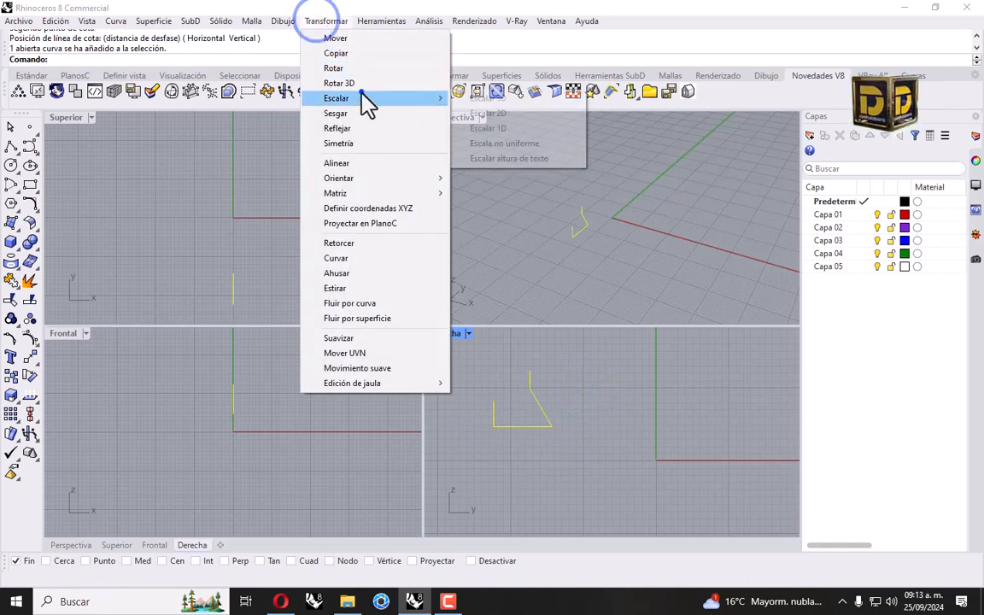
{"action": "left_click", "coordinate": [485, 128]}
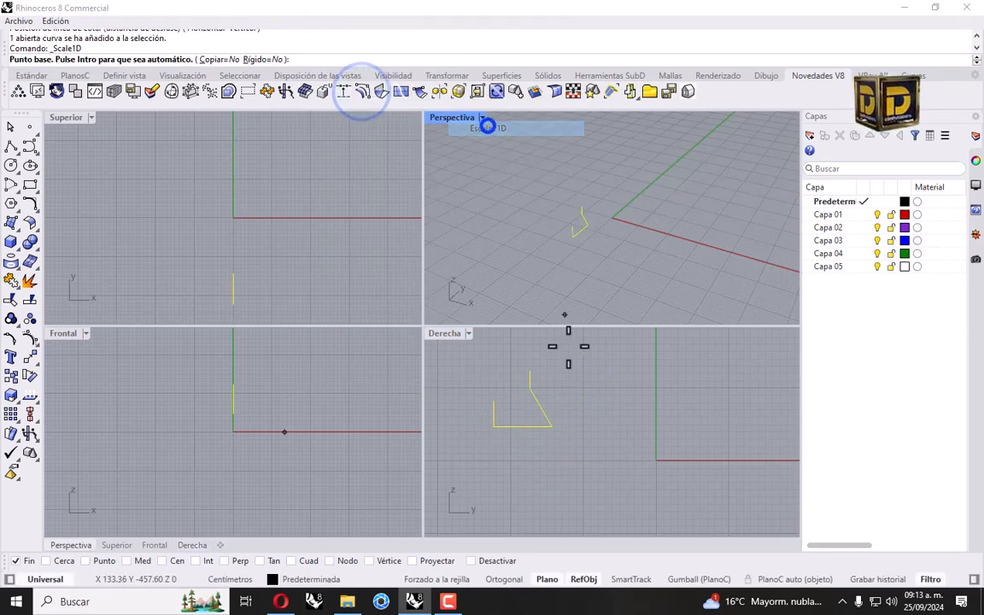
{"action": "left_click", "coordinate": [494, 425]}
{"action": "left_click", "coordinate": [548, 422]}
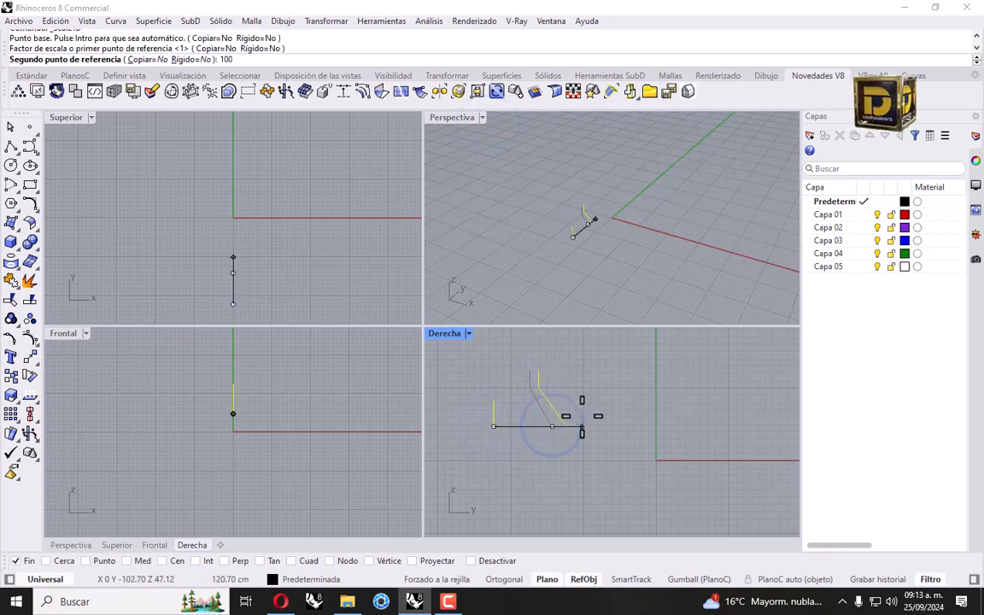
{"action": "type", "text": "100"}
{"action": "key", "text": "Return"}
{"action": "left_click", "coordinate": [608, 389]}
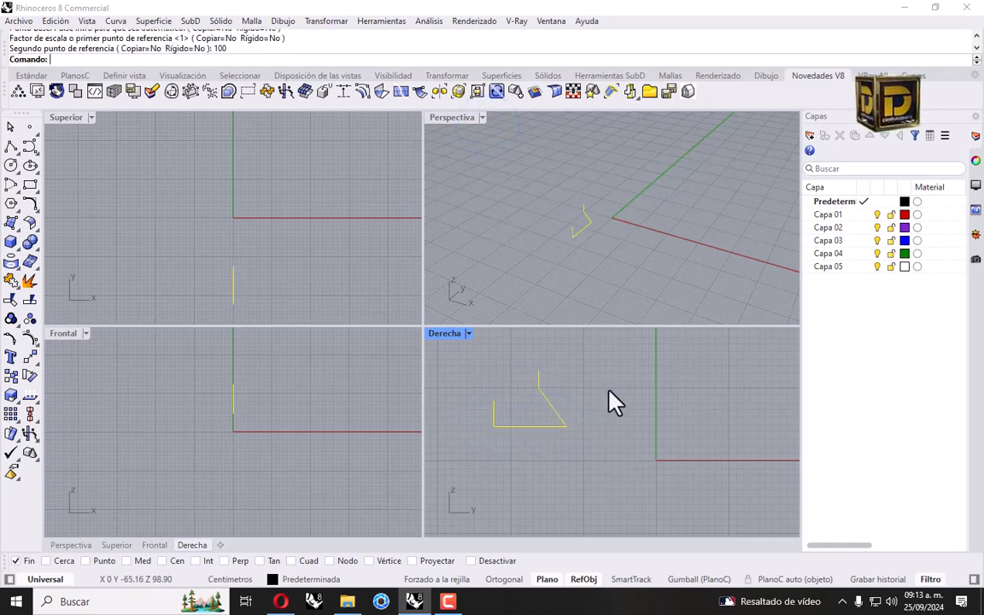
{"action": "left_click", "coordinate": [490, 417]}
{"action": "right_click", "coordinate": [488, 413]}
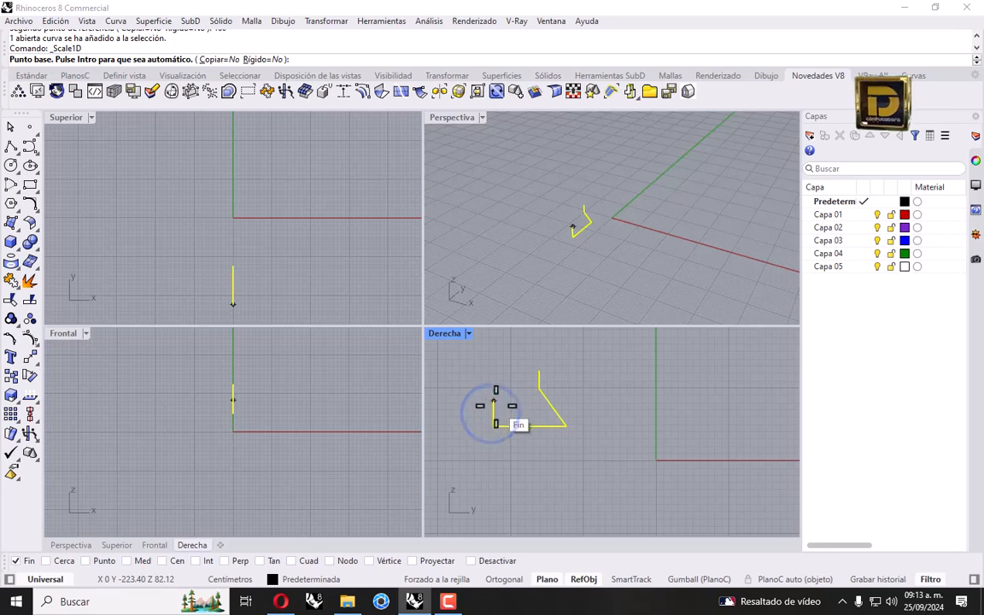
{"action": "left_click", "coordinate": [527, 397]}
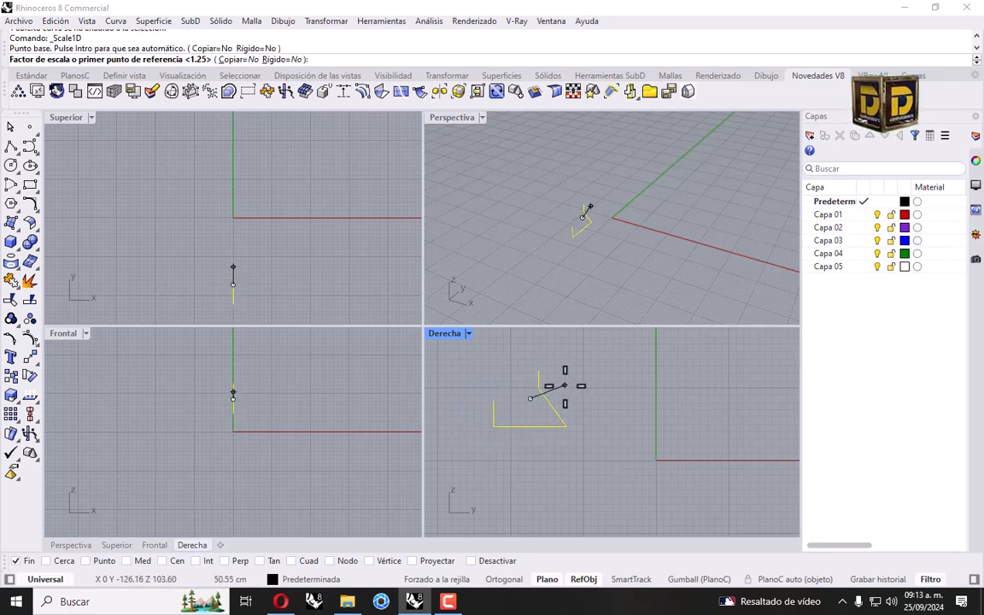
{"action": "key", "text": "Escape"}
- Explode the polyline into separate segments and scale the 35 cm vertical edge in one direction to 30 cm from its lower end
{"action": "left_click", "coordinate": [592, 384]}
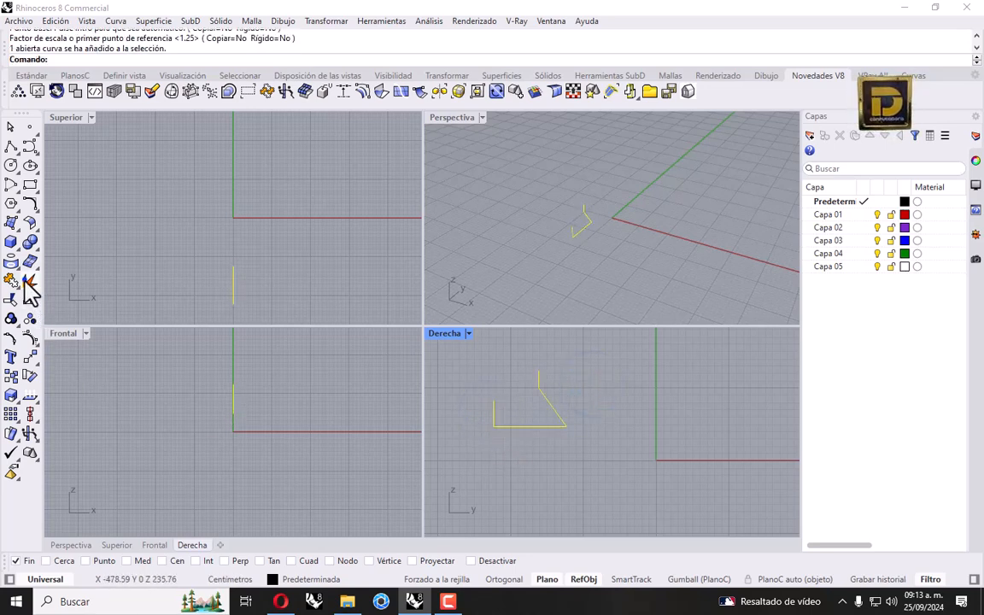
{"action": "left_click", "coordinate": [29, 280]}
{"action": "left_click", "coordinate": [506, 399]}
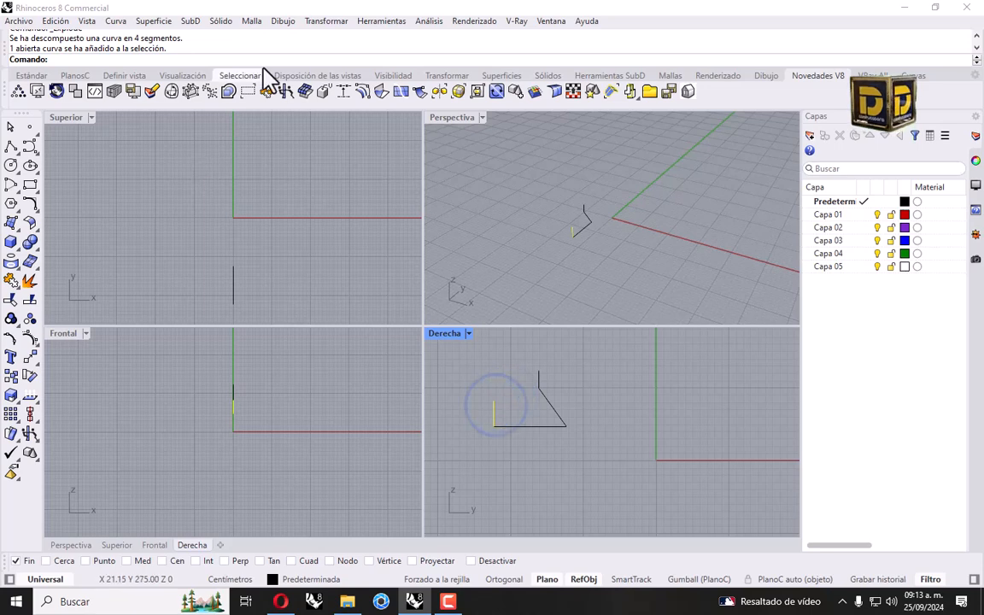
{"action": "left_click", "coordinate": [326, 20]}
{"action": "left_click", "coordinate": [373, 99]}
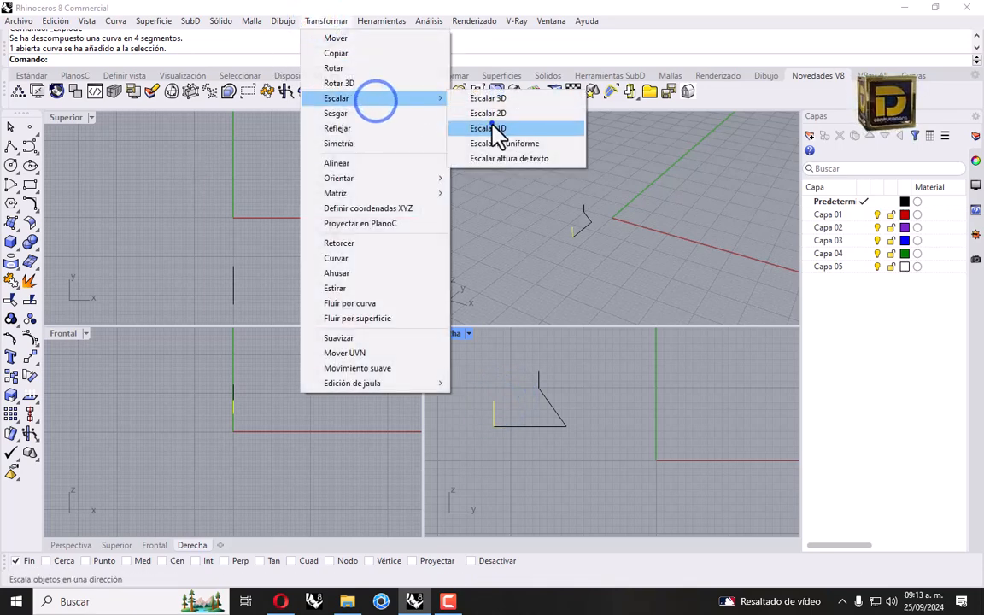
{"action": "left_click", "coordinate": [494, 129]}
{"action": "left_click", "coordinate": [498, 426]}
{"action": "left_click", "coordinate": [492, 399]}
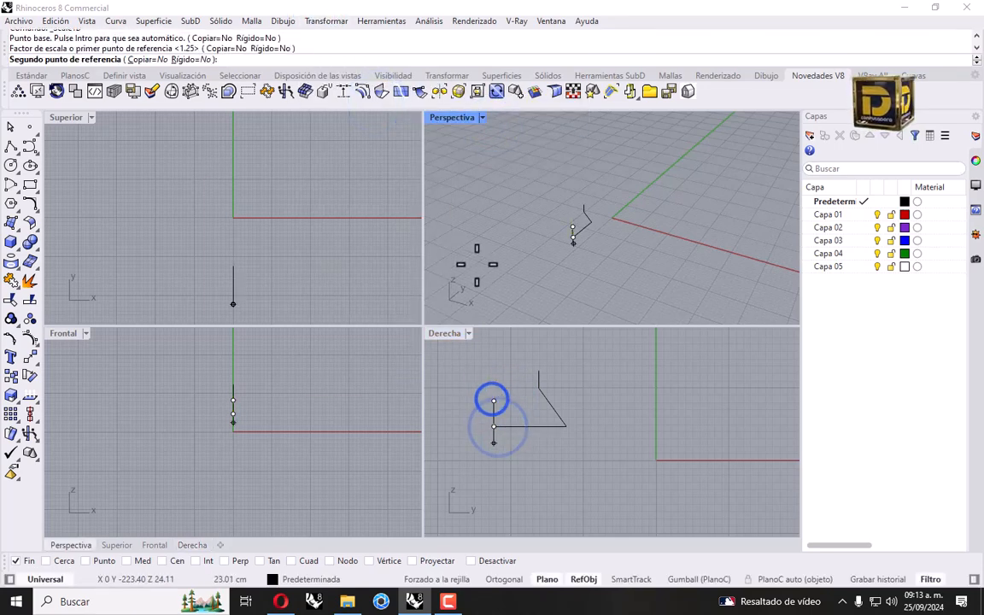
{"action": "type", "text": "30"}
{"action": "key", "text": "Return"}
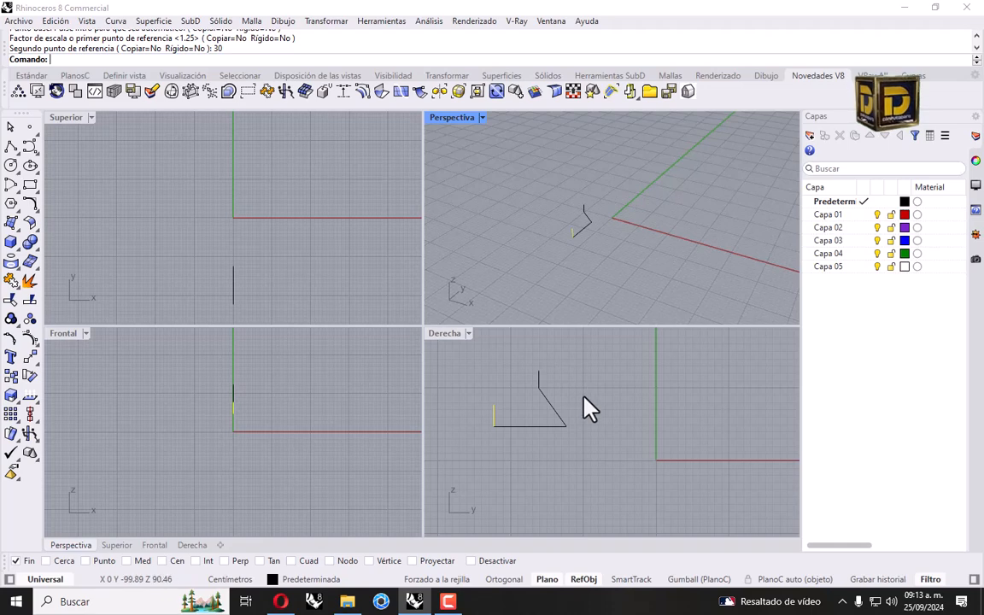
{"action": "left_click", "coordinate": [548, 384]}
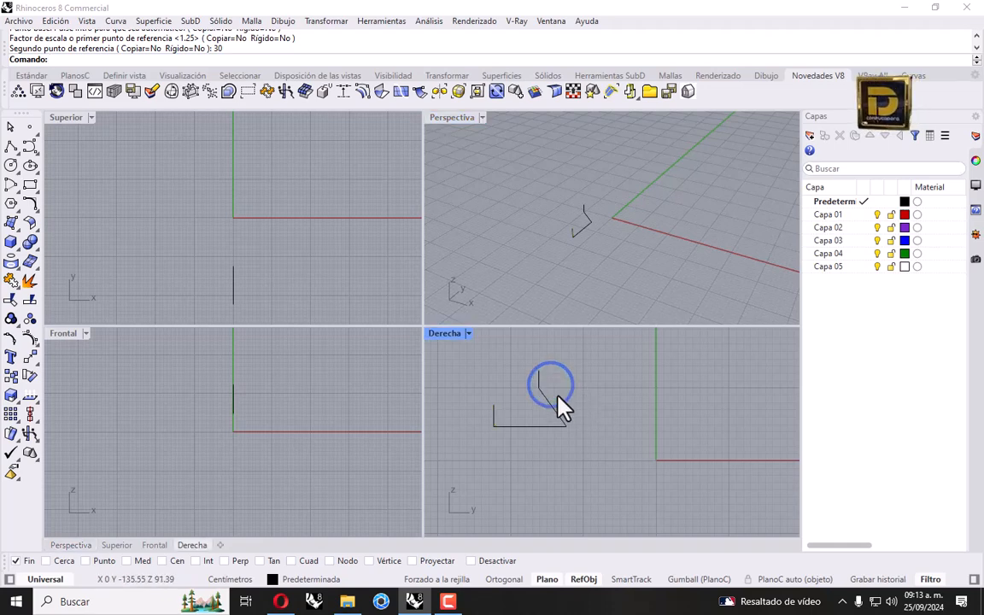
{"action": "left_click", "coordinate": [584, 400]}
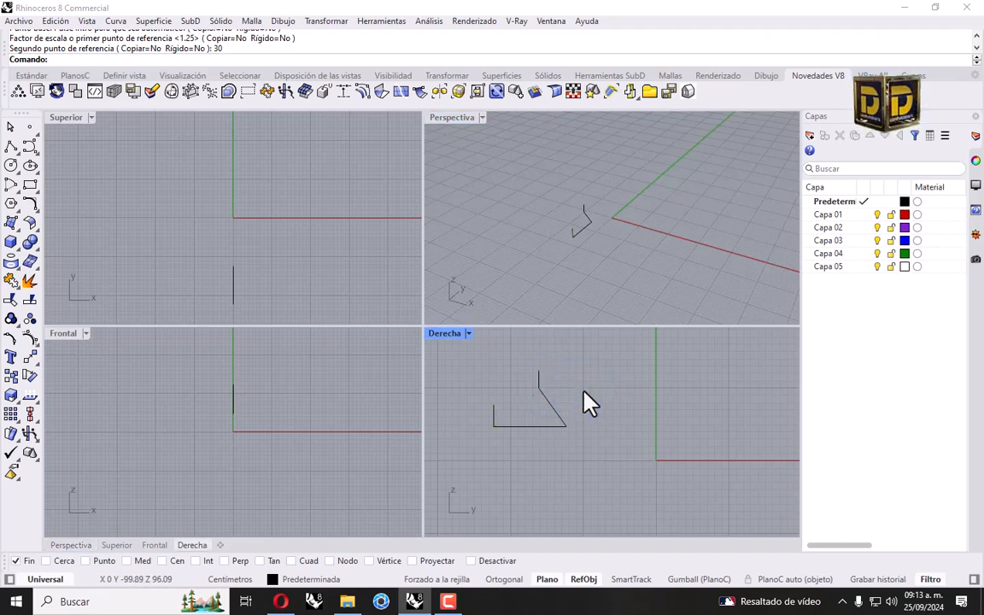
- Fillet the corner between the 30 cm vertical edge and the horizontal base with a 5 cm radius
{"action": "left_click", "coordinate": [29, 203]}
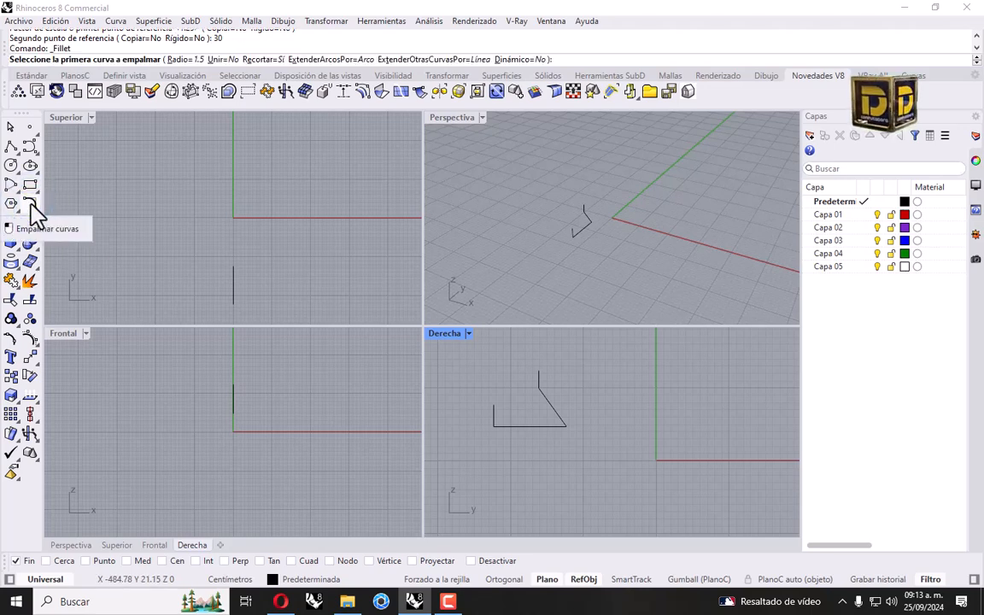
{"action": "left_click", "coordinate": [181, 59]}
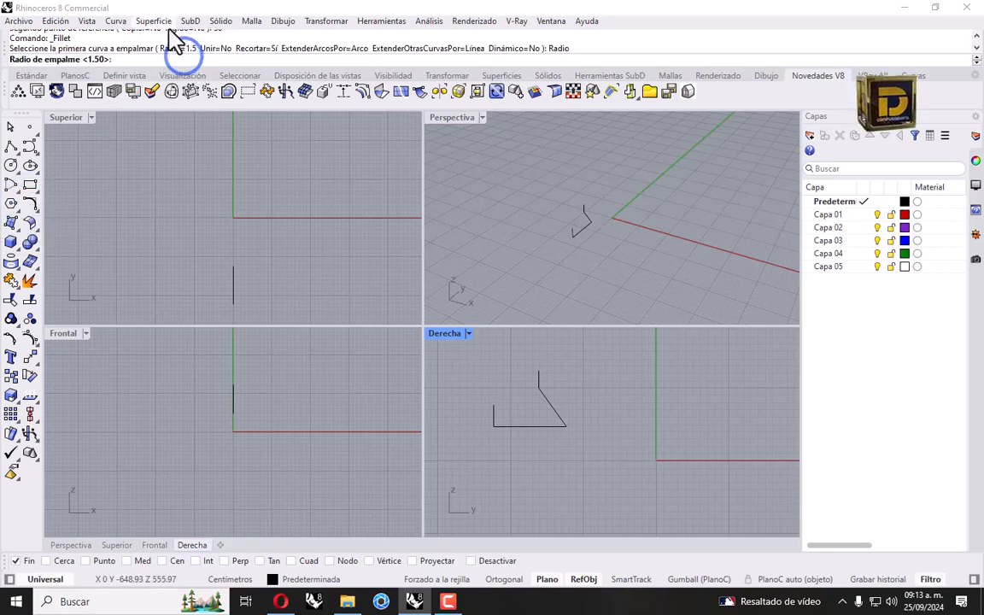
{"action": "type", "text": "5"}
{"action": "key", "text": "Return"}
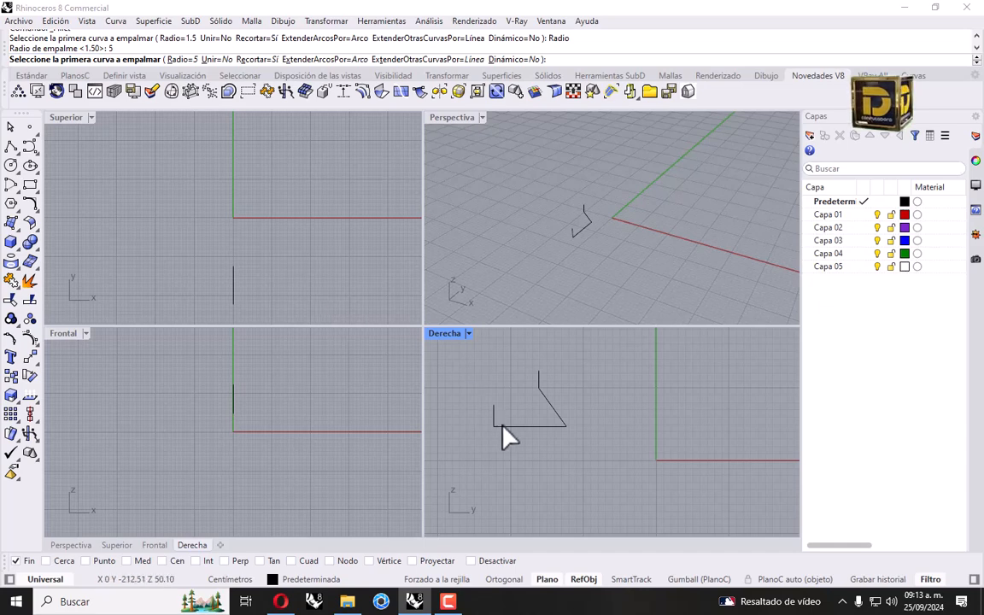
{"action": "scroll", "coordinate": [504, 425], "scroll_direction": "up", "scroll_amount": 5}
{"action": "left_click", "coordinate": [470, 408]}
{"action": "left_click", "coordinate": [493, 424]}
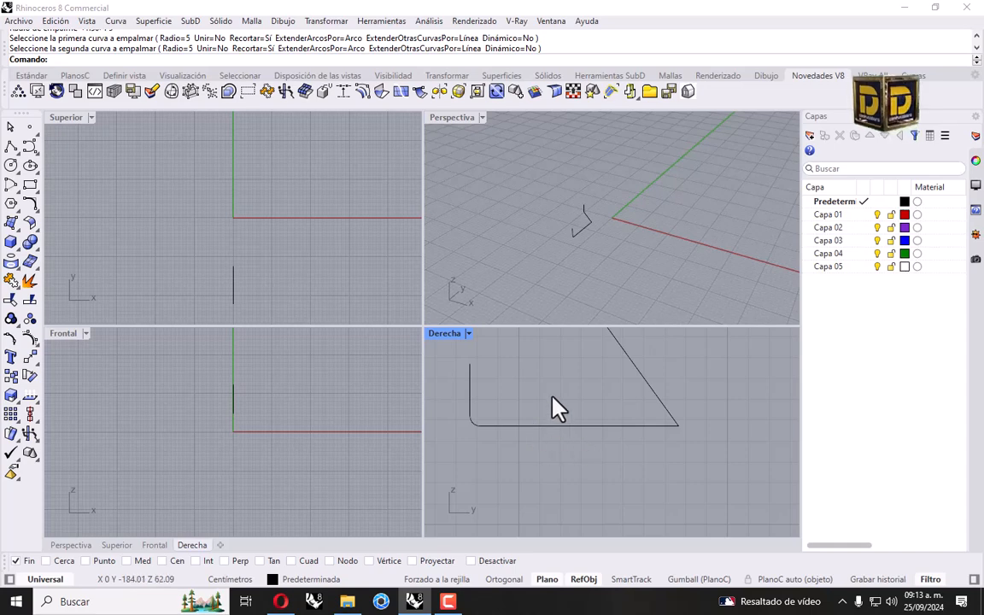
- Fillet the corner between the horizontal base and the slanted line with a 10 cm radius
{"action": "key", "text": "Return"}
{"action": "left_click", "coordinate": [181, 59]}
{"action": "type", "text": "10"}
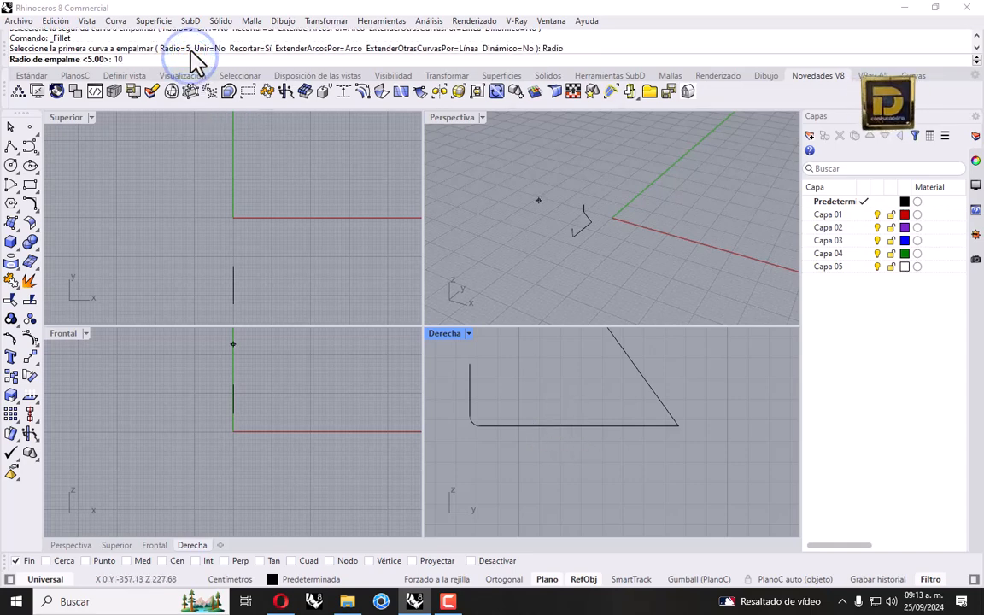
{"action": "key", "text": "Return"}
{"action": "left_click", "coordinate": [653, 427]}
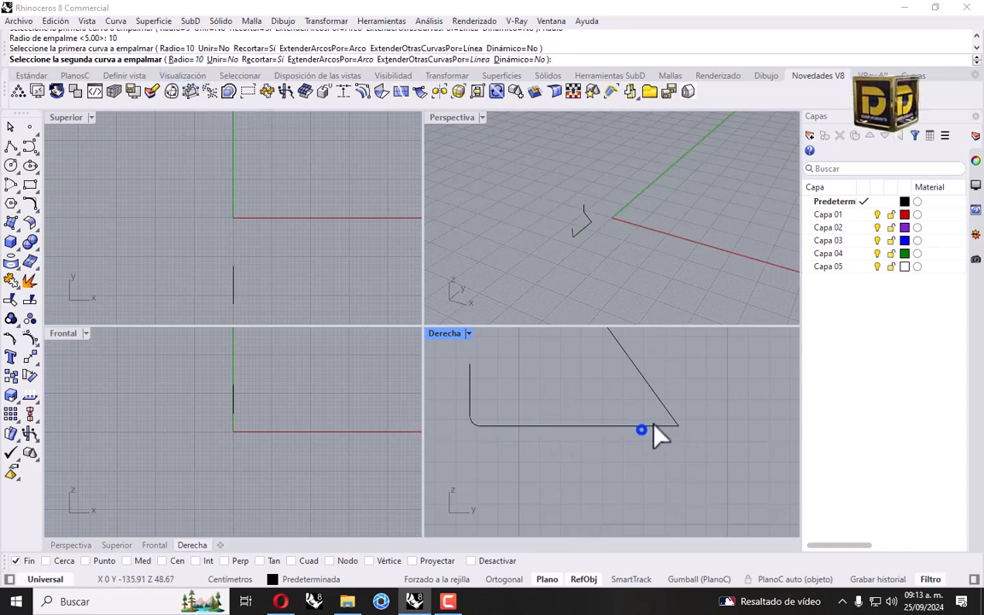
{"action": "left_click", "coordinate": [669, 408]}
{"action": "scroll", "coordinate": [663, 452], "scroll_direction": "down", "scroll_amount": 2}
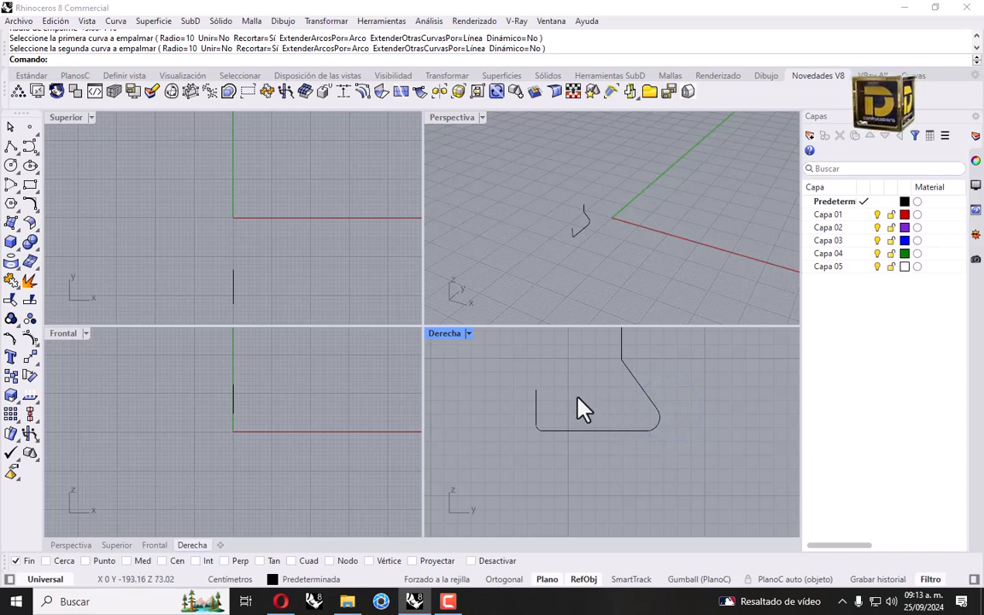
- Fillet the corner between the slanted line and the upper vertical segment with a 5 cm radius
{"action": "key", "text": "Return"}
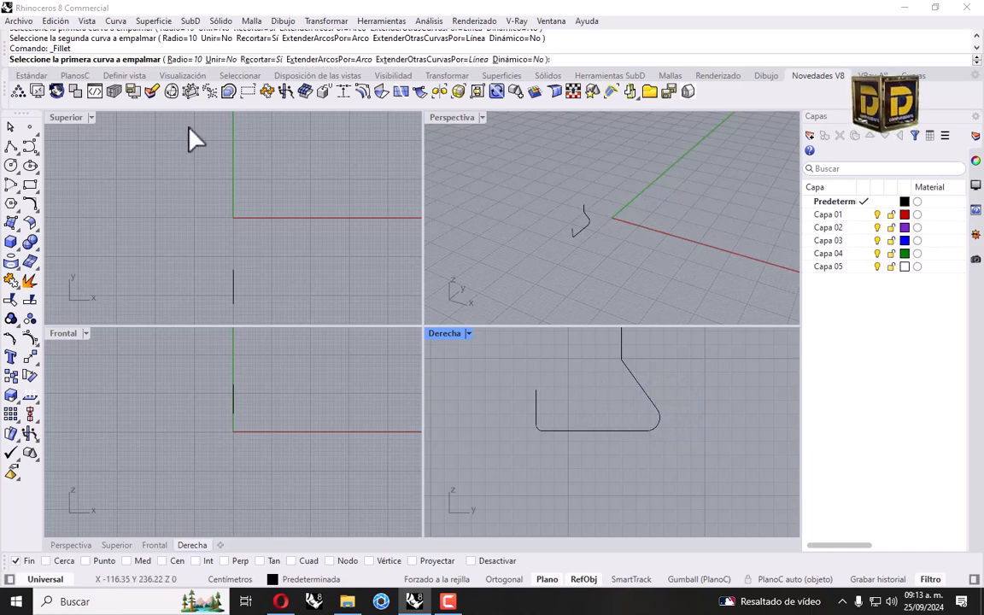
{"action": "left_click", "coordinate": [181, 59]}
{"action": "type", "text": "5"}
{"action": "key", "text": "Return"}
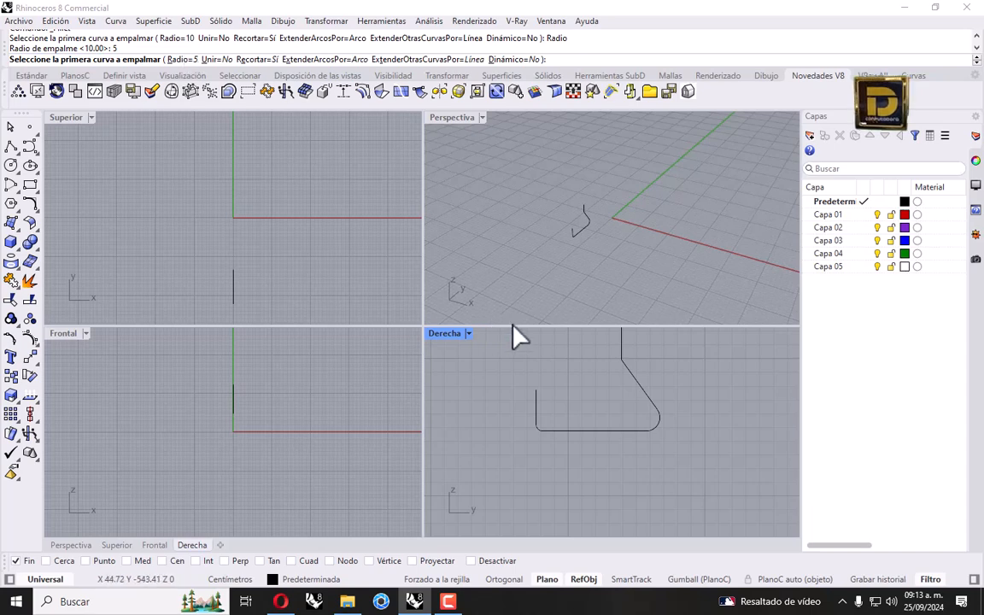
{"action": "scroll", "coordinate": [621, 359], "scroll_direction": "up", "scroll_amount": 4}
{"action": "left_click", "coordinate": [602, 369]}
{"action": "left_click", "coordinate": [623, 407]}
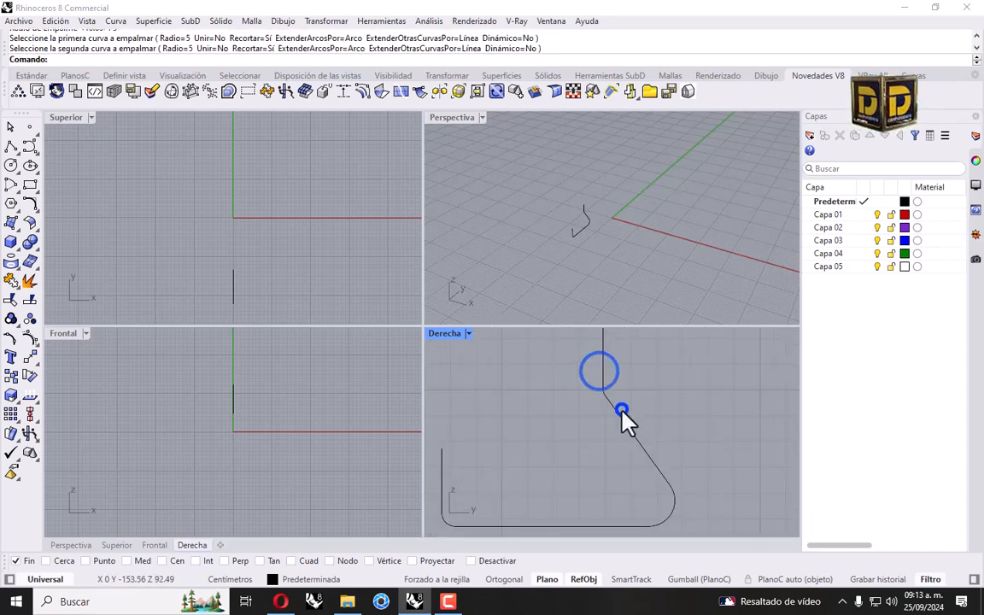
{"action": "left_click", "coordinate": [622, 410]}
{"action": "scroll", "coordinate": [617, 409], "scroll_direction": "up", "scroll_amount": 3}
{"action": "left_click", "coordinate": [622, 376]}
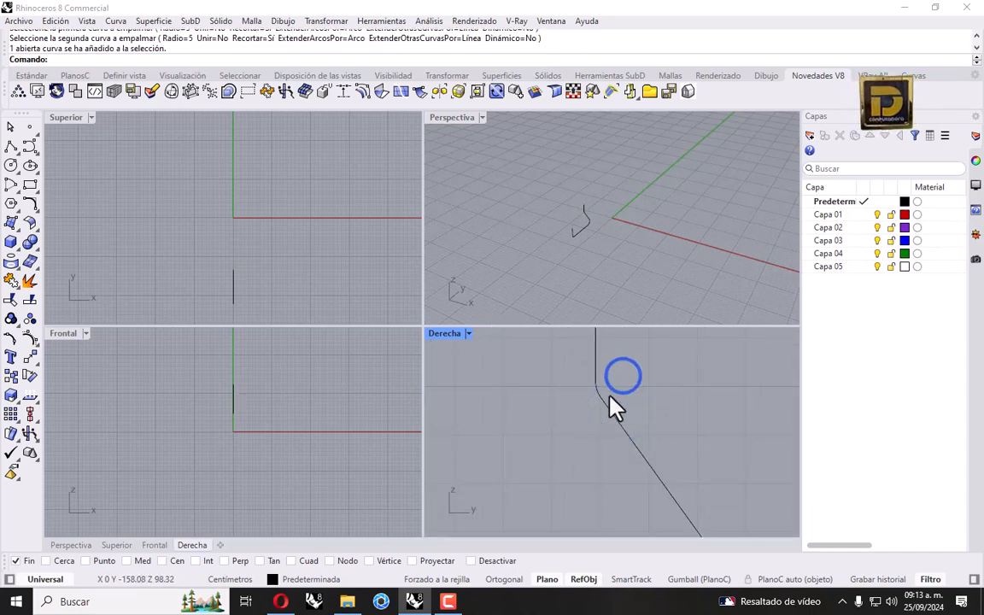
{"action": "scroll", "coordinate": [609, 395], "scroll_direction": "up", "scroll_amount": 5}
{"action": "key", "text": "F1"}
{"action": "left_click", "coordinate": [415, 602]}
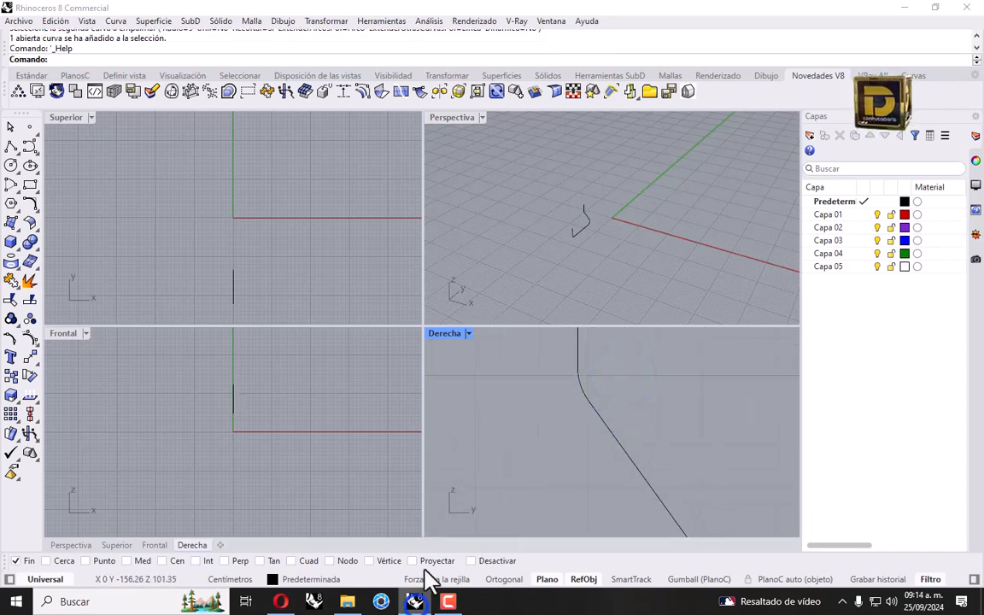
{"action": "scroll", "coordinate": [630, 433], "scroll_direction": "down", "scroll_amount": 5}
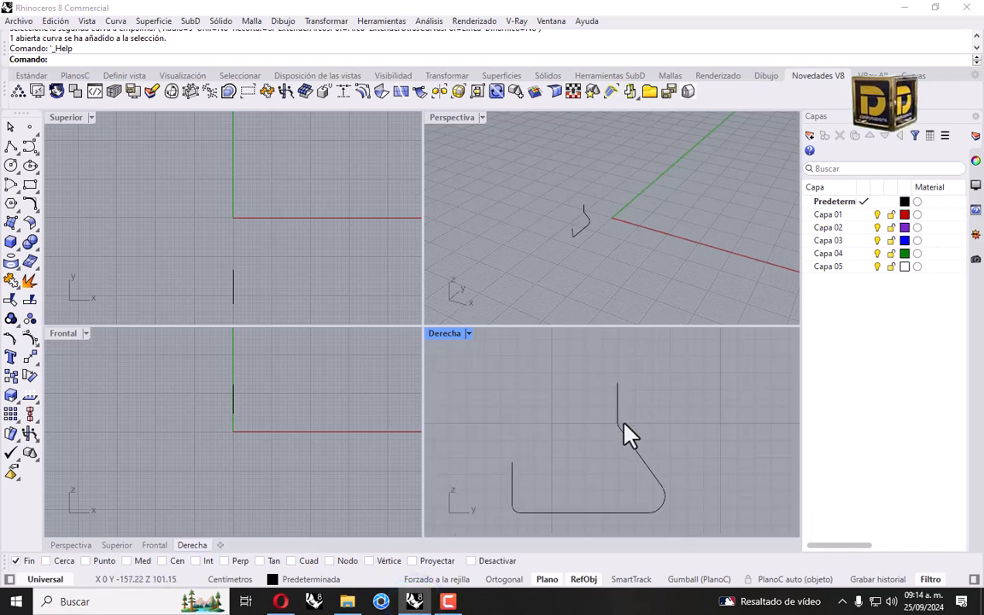
- Join all the profile's segments and fillet arcs into one open curve
{"action": "left_click_drag", "start_coordinate": [522, 366], "coordinate": [692, 495]}
{"action": "scroll", "coordinate": [685, 483], "scroll_direction": "up", "scroll_amount": 5}
{"action": "left_click", "coordinate": [11, 279]}
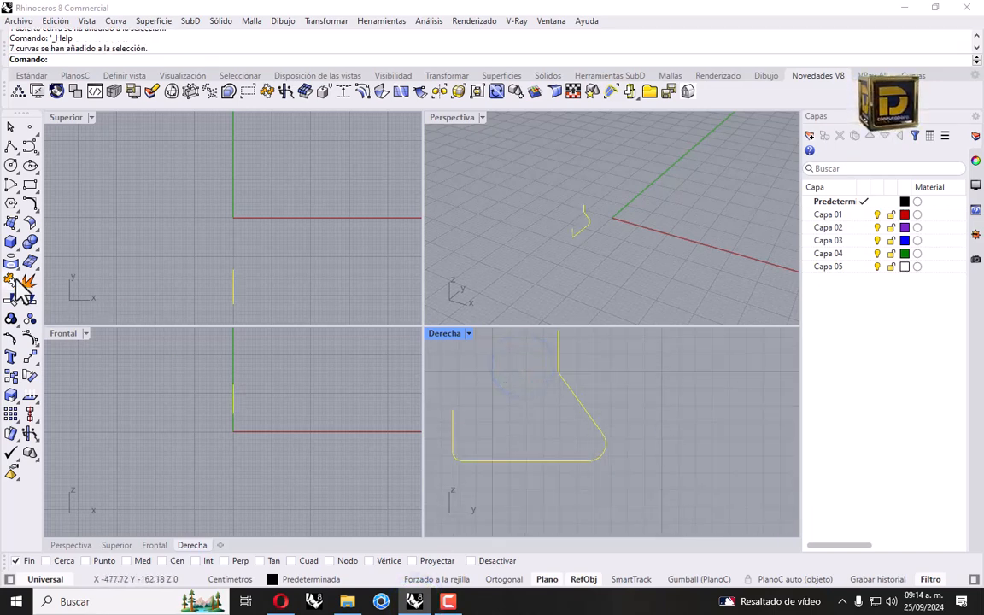
{"action": "left_click", "coordinate": [531, 423]}
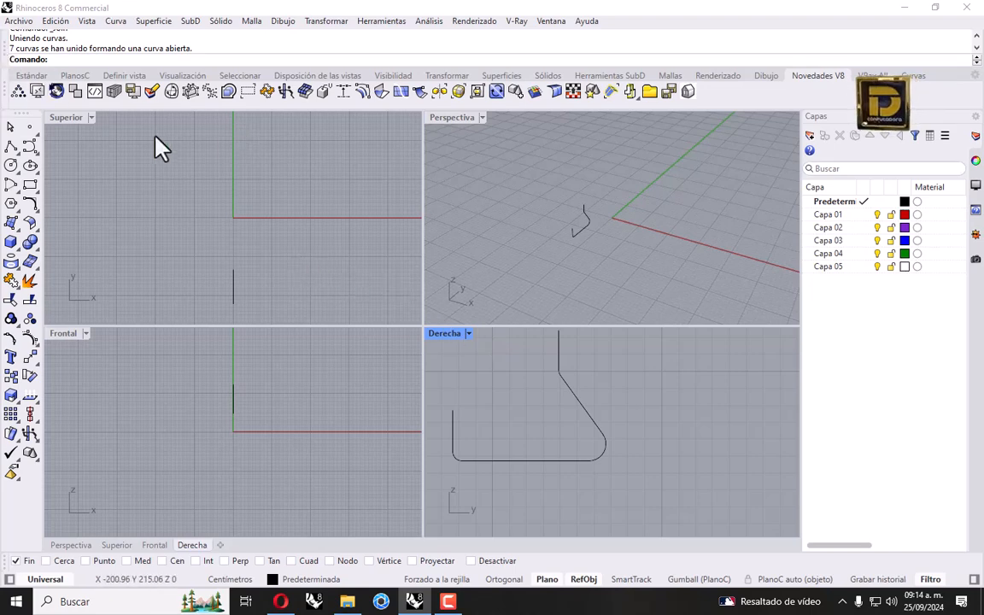
- Draw a line centred on the upper end of the 30 cm vertical edge, extending 6 cm to each side along the X axis
{"action": "left_click", "coordinate": [13, 149]}
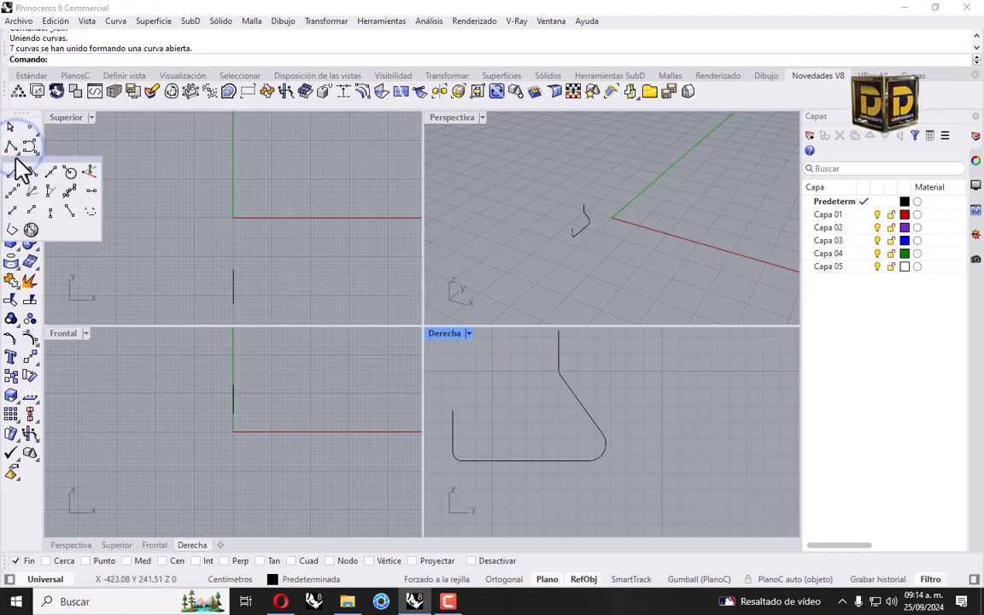
{"action": "left_click", "coordinate": [52, 172]}
{"action": "scroll", "coordinate": [286, 258], "scroll_direction": "down", "scroll_amount": 3}
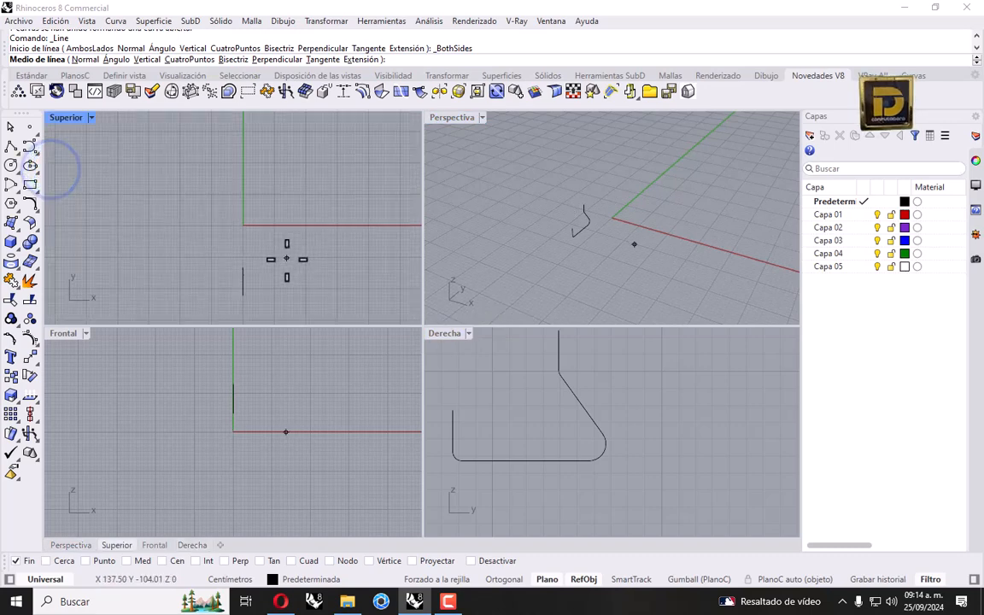
{"action": "scroll", "coordinate": [567, 206], "scroll_direction": "up", "scroll_amount": 3}
{"action": "scroll", "coordinate": [547, 210], "scroll_direction": "up", "scroll_amount": 3}
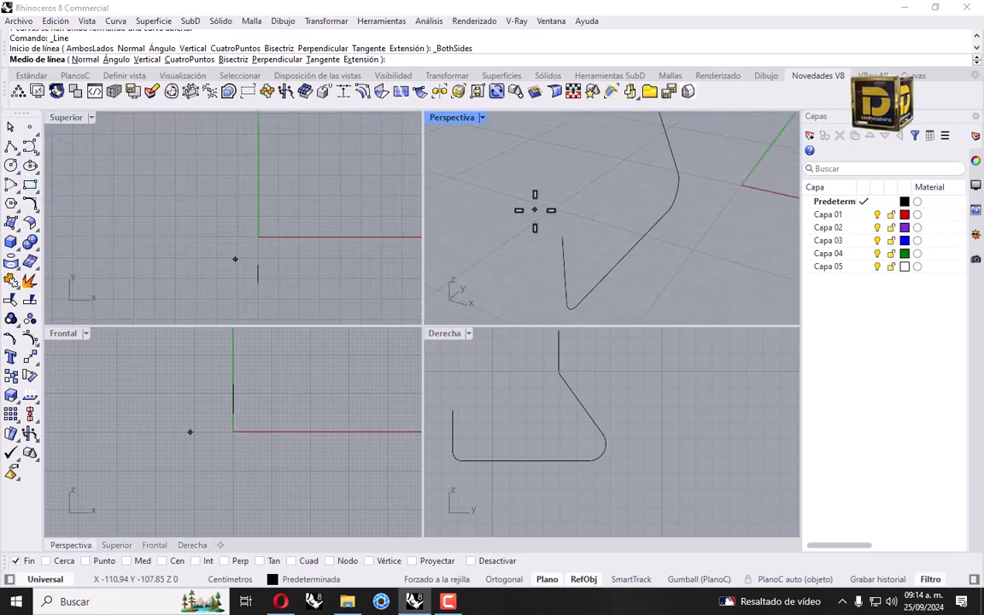
{"action": "left_click", "coordinate": [657, 252]}
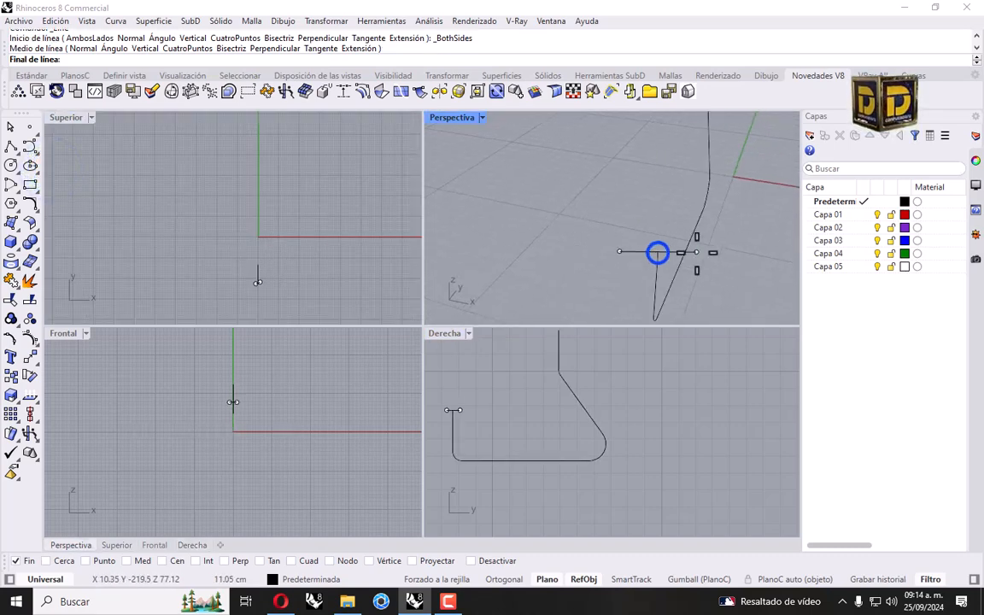
{"action": "type", "text": "6"}
{"action": "key", "text": "Return"}
{"action": "left_click", "coordinate": [312, 284]}
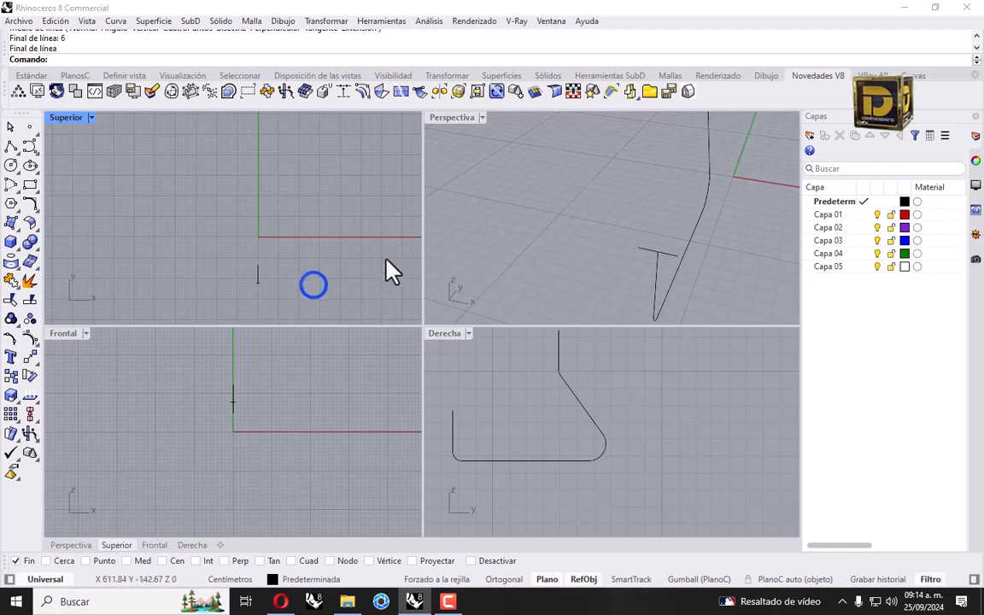
{"action": "left_click", "coordinate": [371, 229]}
- Sweep the short cross line along the profile curve with a one-rail sweep
{"action": "left_click", "coordinate": [19, 225]}
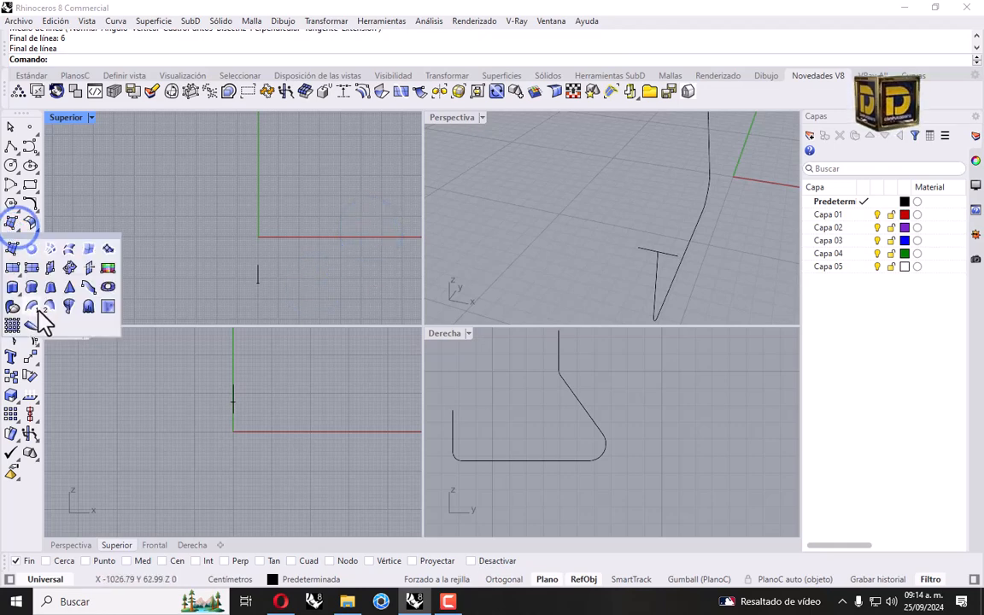
{"action": "left_click", "coordinate": [38, 303]}
{"action": "left_click", "coordinate": [658, 287]}
{"action": "left_click", "coordinate": [659, 255]}
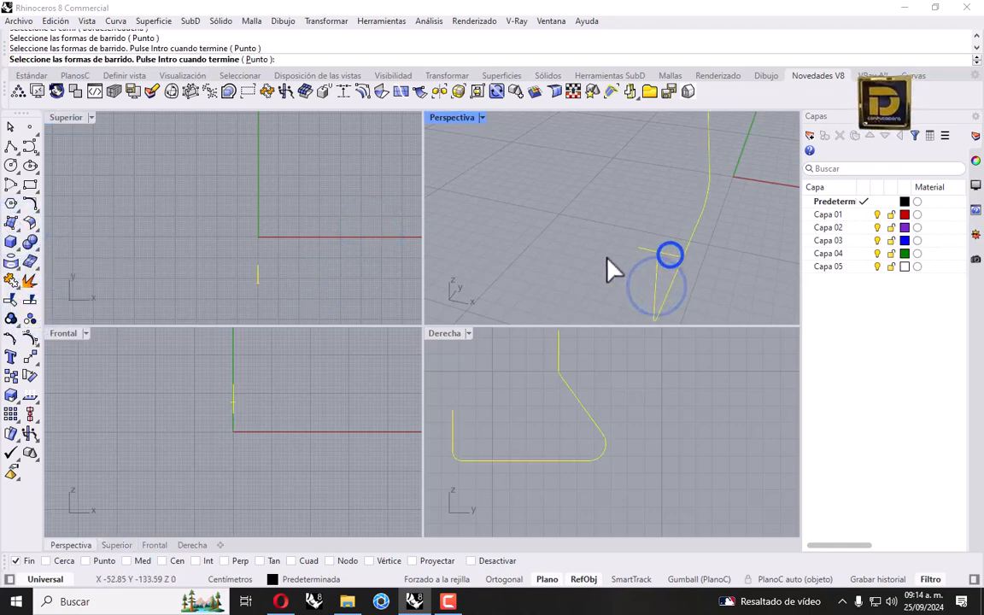
{"action": "key", "text": "Return"}
{"action": "key", "text": "Return"}
- Copy the swept polysurface 80 cm in the negative X direction
{"action": "right_click_drag", "start_coordinate": [588, 251], "coordinate": [625, 181]}
{"action": "scroll", "coordinate": [625, 181], "scroll_direction": "up", "scroll_amount": 6}
{"action": "left_click", "coordinate": [577, 181]}
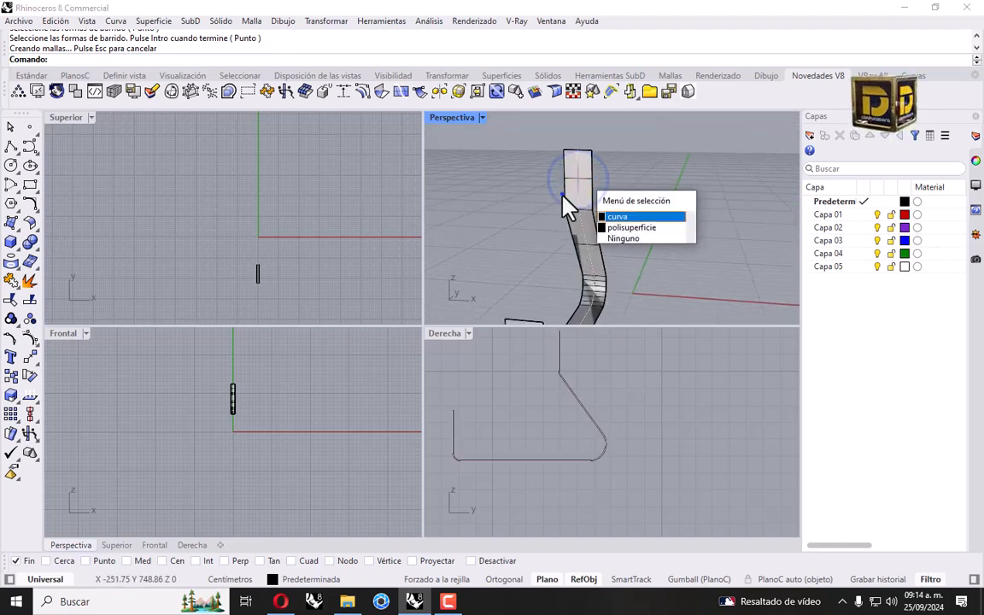
{"action": "left_click", "coordinate": [562, 194]}
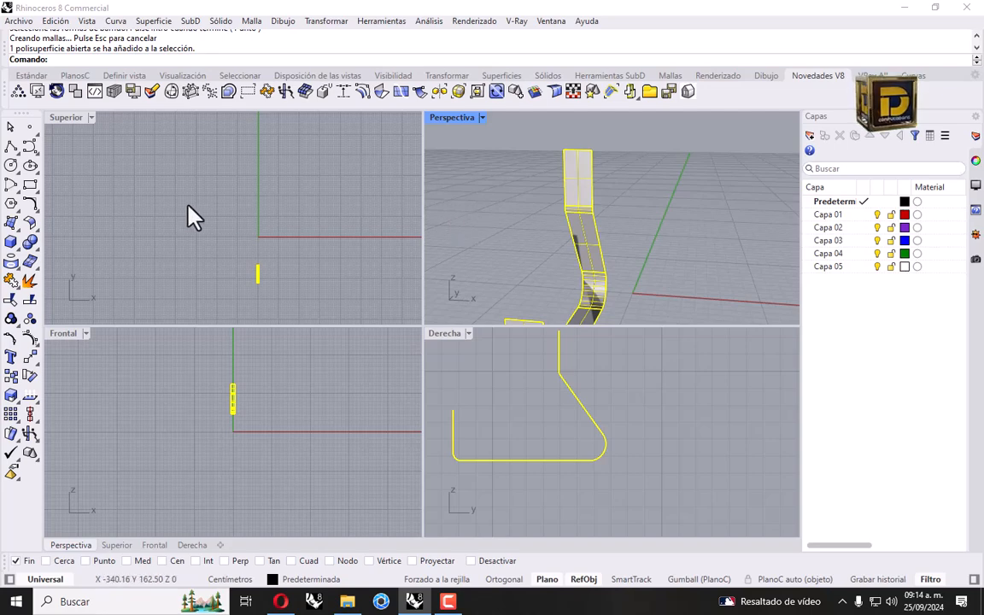
{"action": "left_click", "coordinate": [11, 374]}
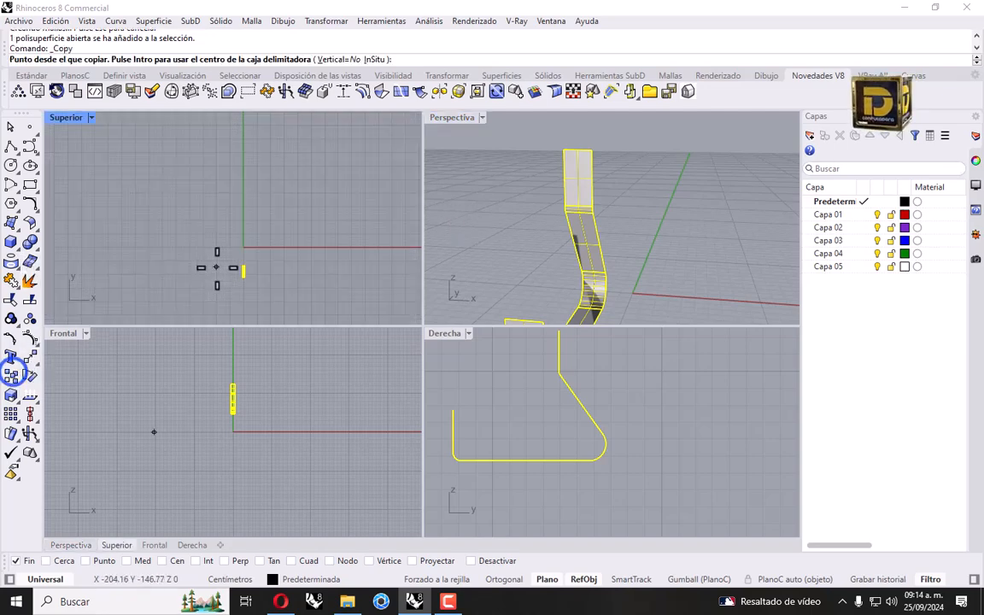
{"action": "left_click", "coordinate": [231, 271]}
{"action": "type", "text": "80"}
{"action": "key", "text": "Return"}
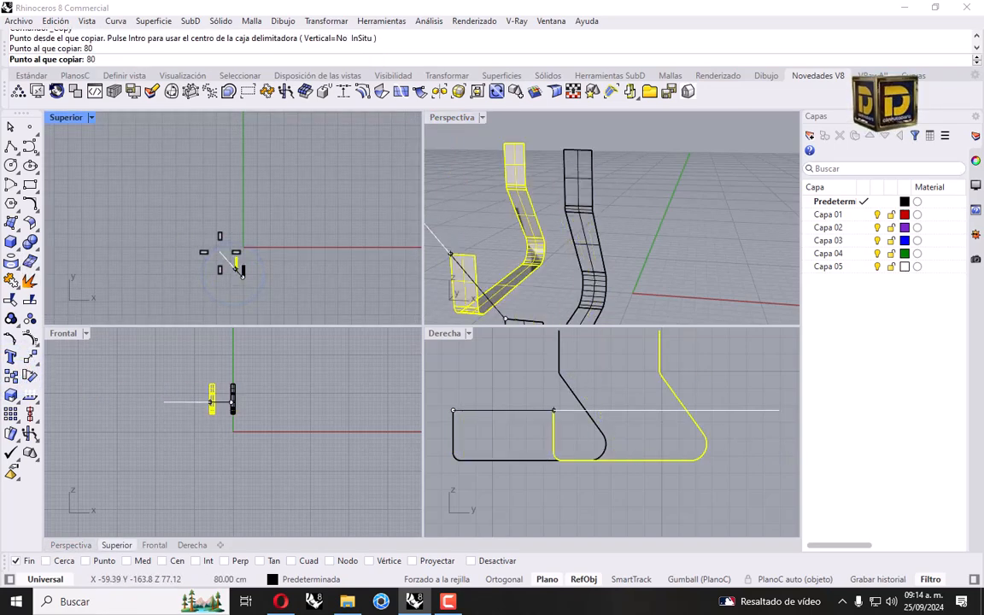
{"action": "left_click", "coordinate": [192, 265], "text": "shift"}
{"action": "key", "text": "Return"}
{"action": "scroll", "coordinate": [662, 239], "scroll_direction": "down", "scroll_amount": 10}
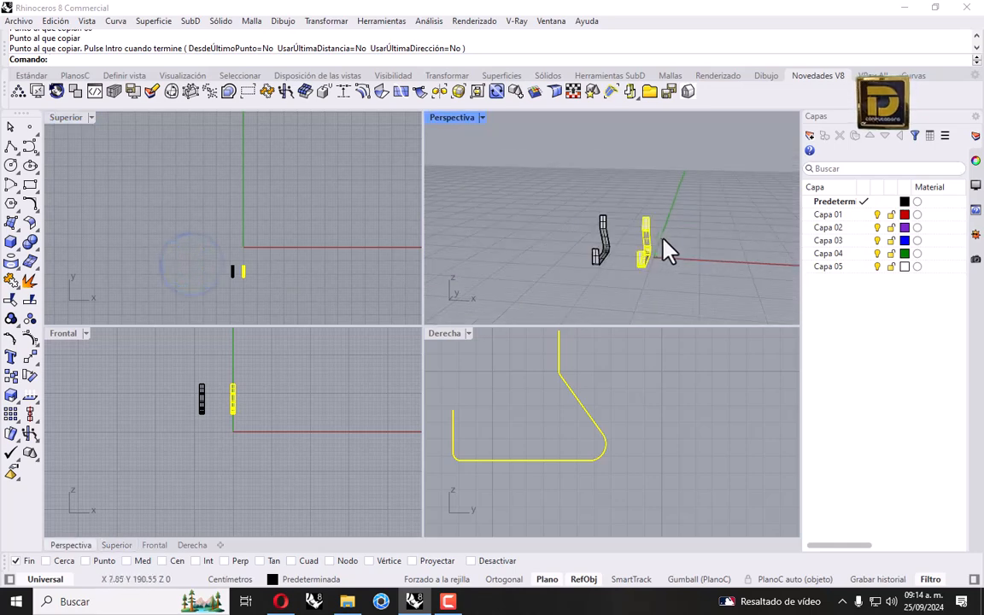
{"action": "left_click", "coordinate": [702, 242]}
- Offset the original strip's polysurface 1.2 cm toward the inside of the bend as a solid, flipping all directions and deleting the input surface
{"action": "right_click_drag", "start_coordinate": [703, 242], "coordinate": [523, 248]}
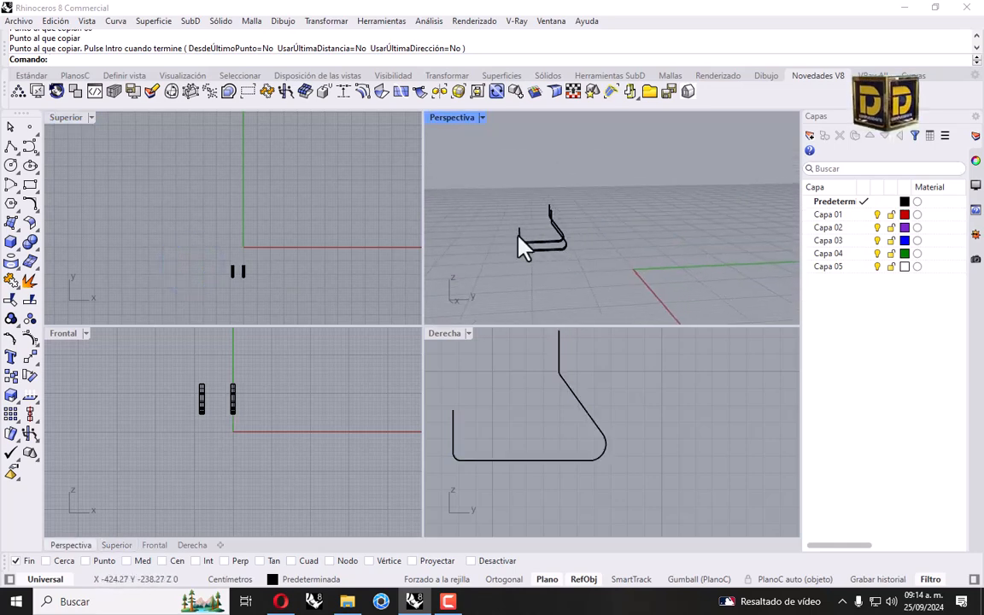
{"action": "scroll", "coordinate": [518, 239], "scroll_direction": "up", "scroll_amount": 3}
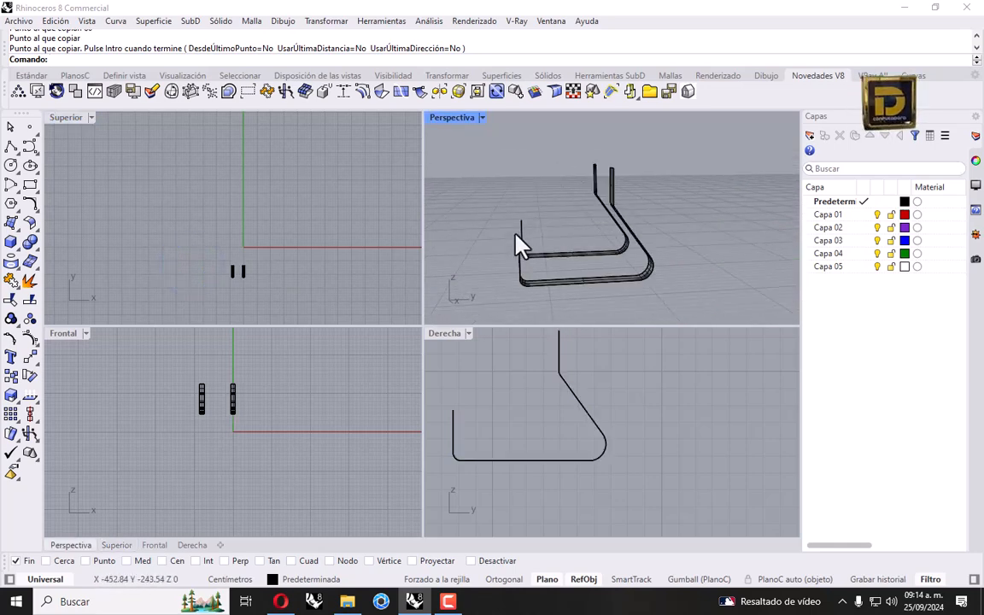
{"action": "right_click_drag", "start_coordinate": [539, 230], "coordinate": [564, 242]}
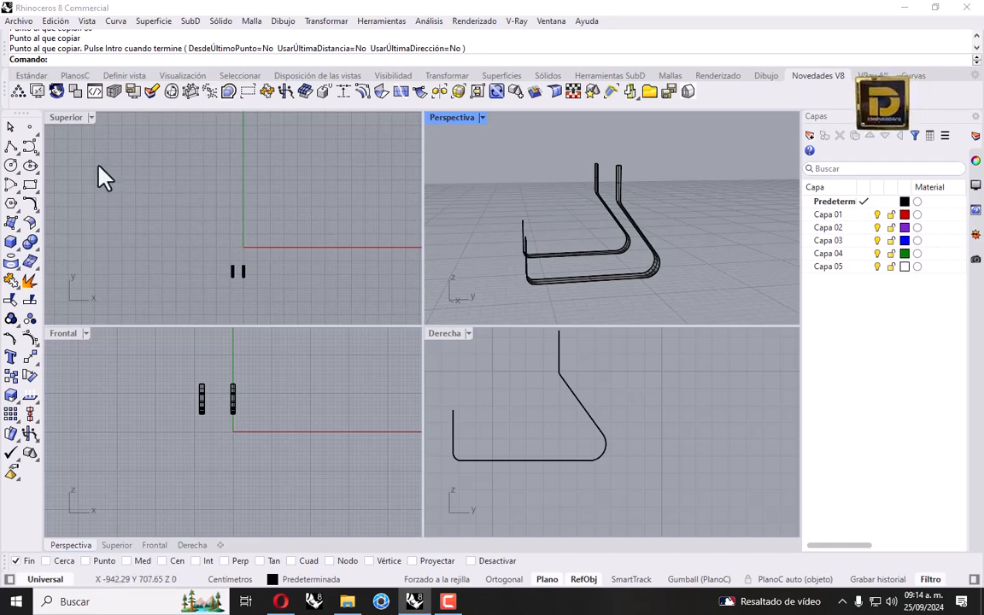
{"action": "left_click", "coordinate": [28, 240]}
{"action": "left_click", "coordinate": [51, 250]}
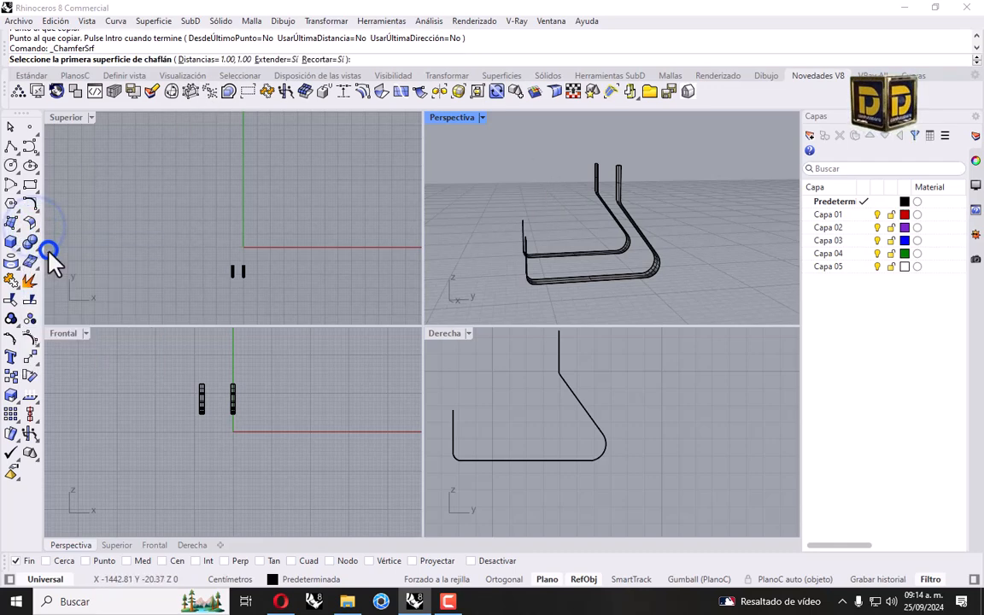
{"action": "left_click", "coordinate": [34, 222]}
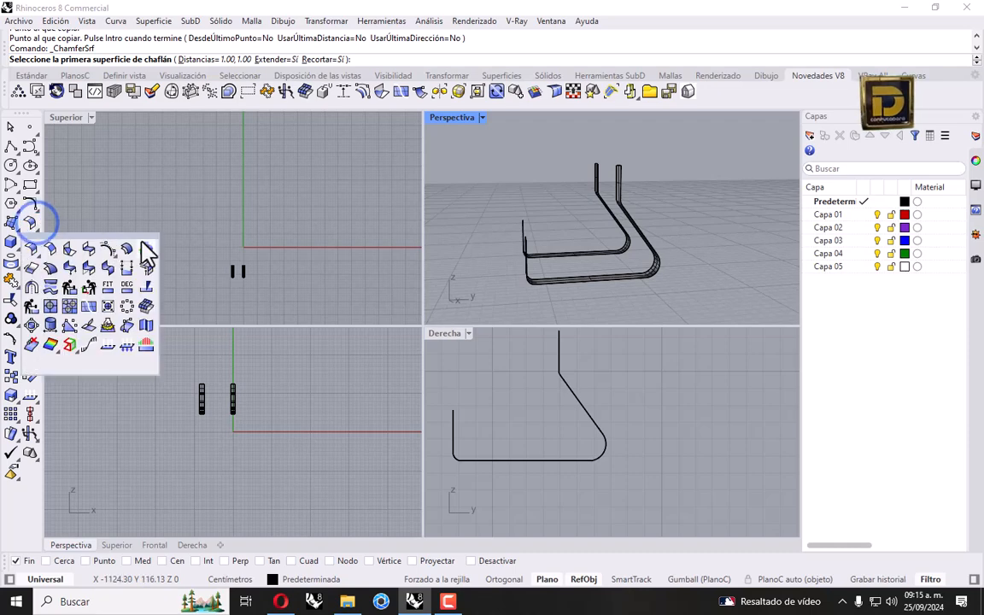
{"action": "left_click", "coordinate": [122, 245]}
{"action": "scroll", "coordinate": [564, 205], "scroll_direction": "up", "scroll_amount": 4}
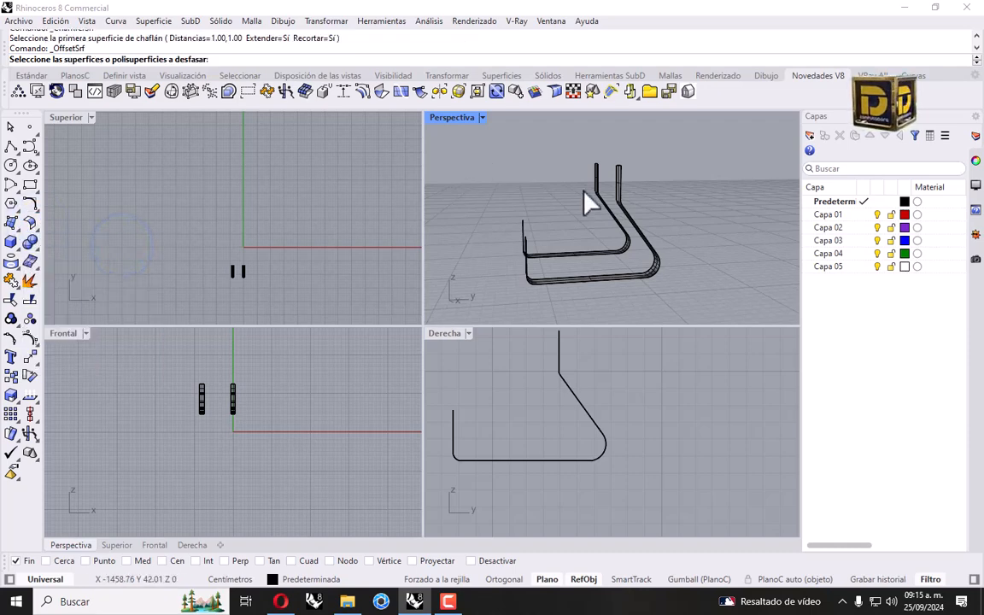
{"action": "left_click", "coordinate": [621, 152]}
{"action": "scroll", "coordinate": [603, 184], "scroll_direction": "down", "scroll_amount": 4}
{"action": "key", "text": "Return"}
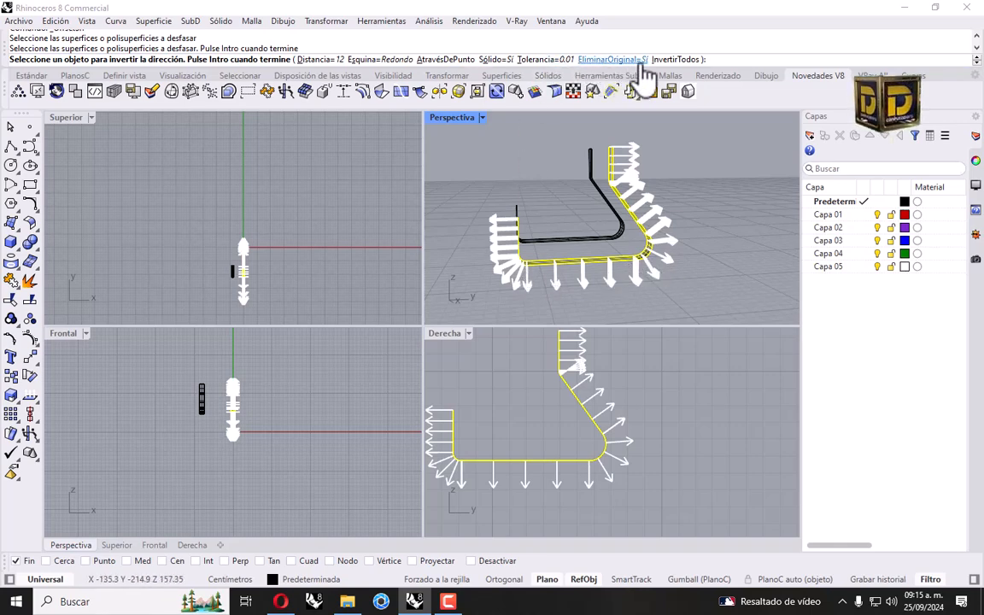
{"action": "left_click", "coordinate": [671, 59]}
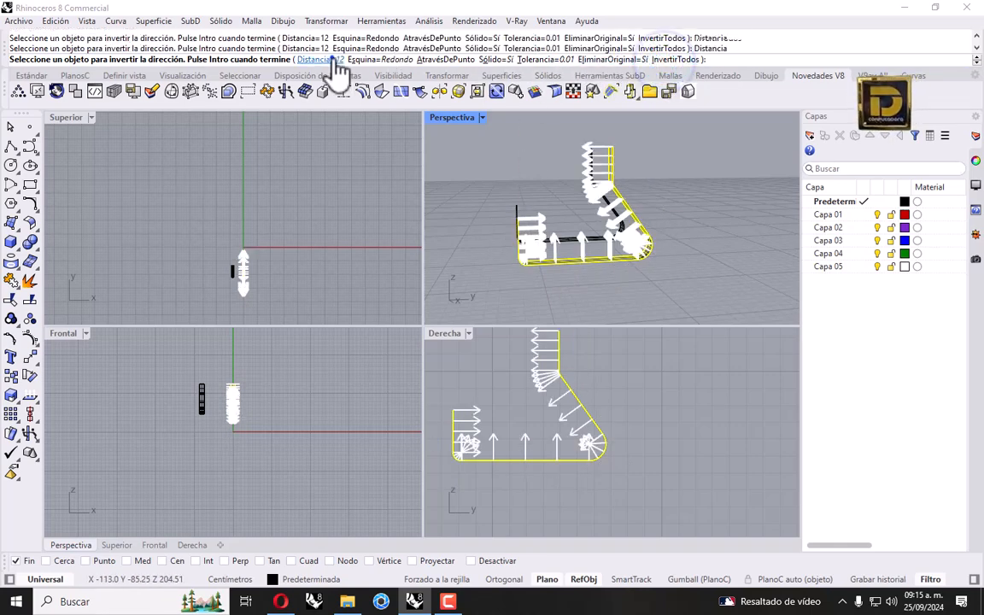
{"action": "left_click", "coordinate": [309, 59]}
{"action": "type", "text": "1.2"}
{"action": "key", "text": "Return"}
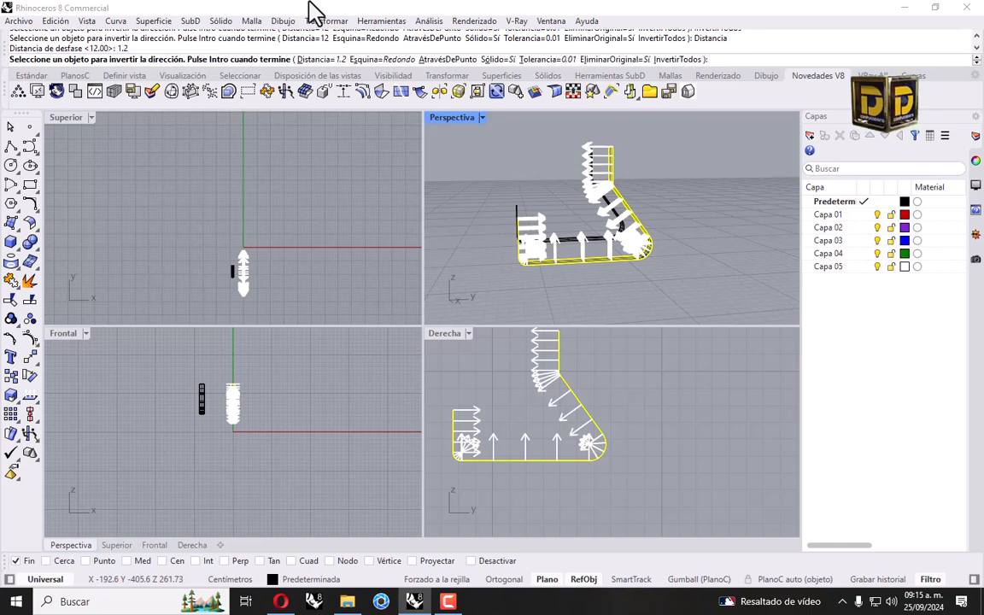
{"action": "right_click", "coordinate": [521, 173]}
- Thicken the copied strip into a solid with the same 1.2 cm inward surface offset, flipping all directions
{"action": "scroll", "coordinate": [641, 252], "scroll_direction": "up", "scroll_amount": 6}
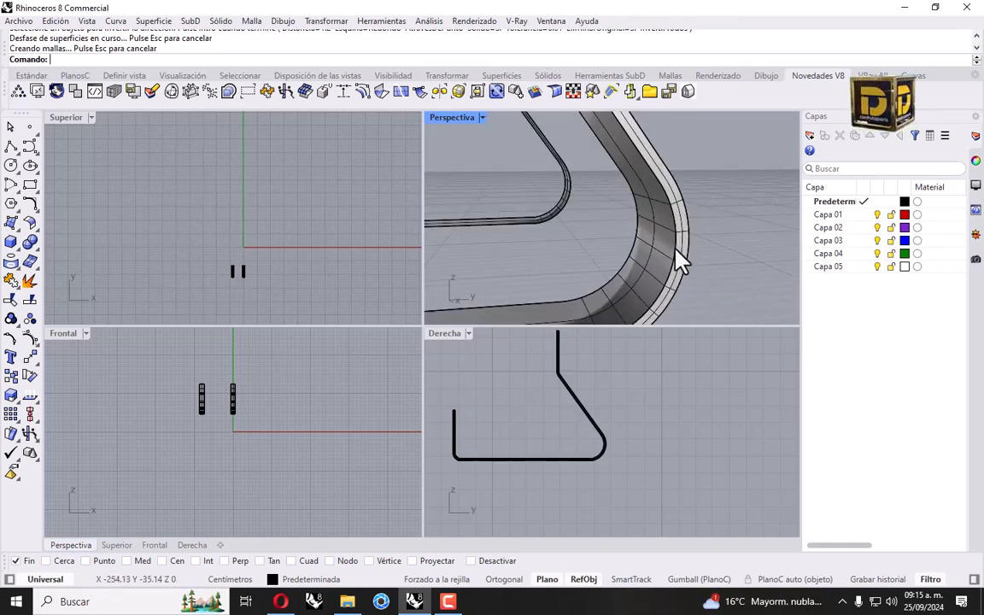
{"action": "left_click", "coordinate": [580, 227]}
{"action": "right_click", "coordinate": [611, 213]}
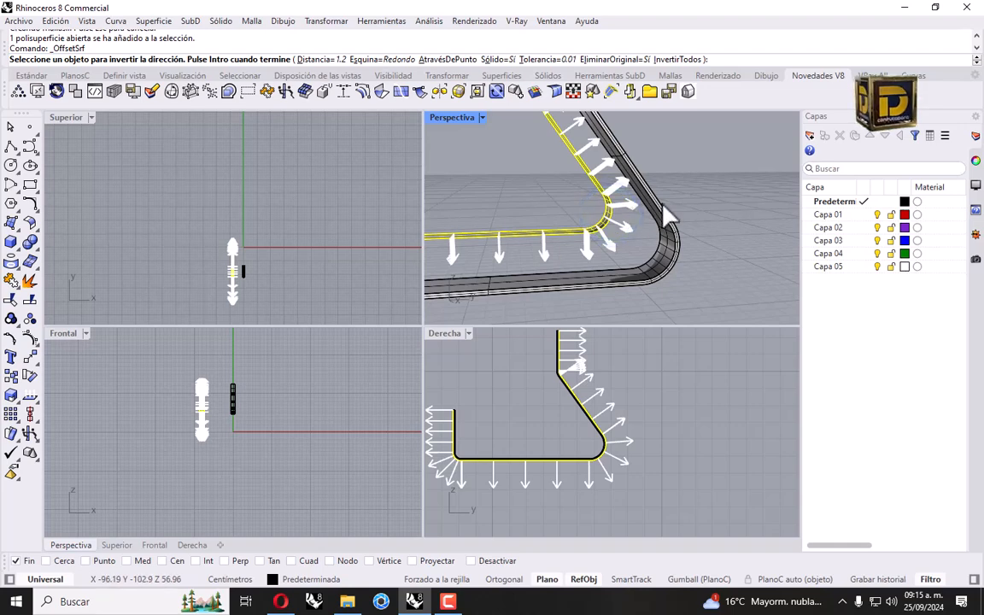
{"action": "scroll", "coordinate": [664, 208], "scroll_direction": "down", "scroll_amount": 5}
{"action": "left_click", "coordinate": [683, 59]}
{"action": "right_click", "coordinate": [653, 171]}
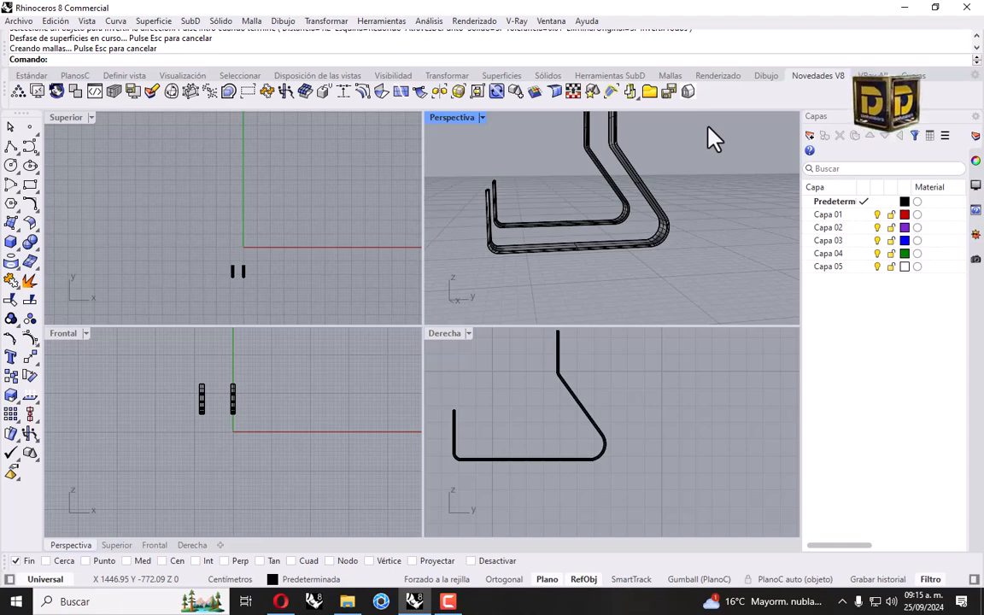
- Start a solid cylinder centred on the outer midpoint atop the original strip's short upright, with a base diameter of 50 cm
{"action": "right_click_drag", "start_coordinate": [603, 465], "coordinate": [682, 463]}
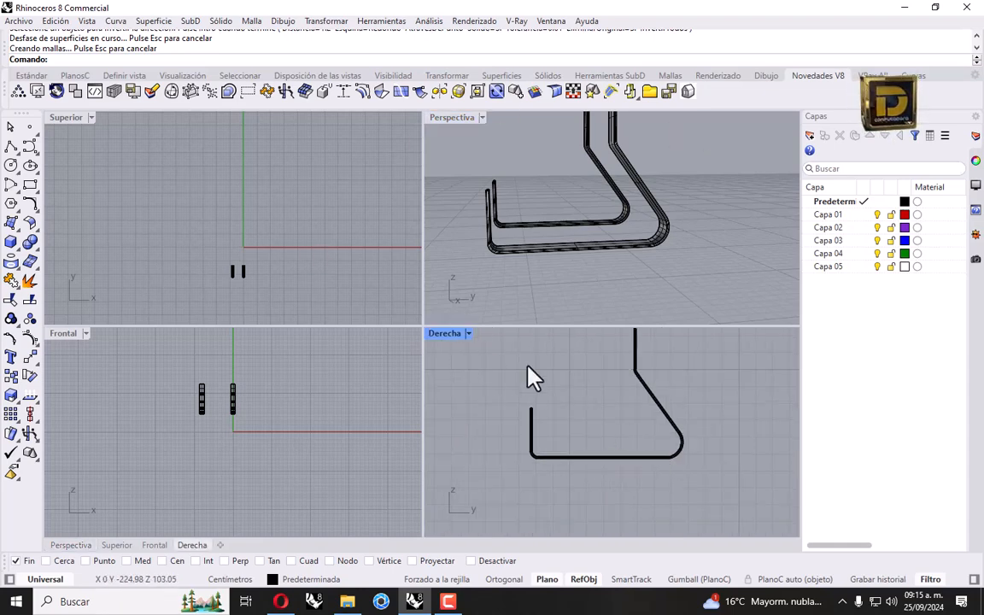
{"action": "right_click_drag", "start_coordinate": [548, 388], "coordinate": [552, 424]}
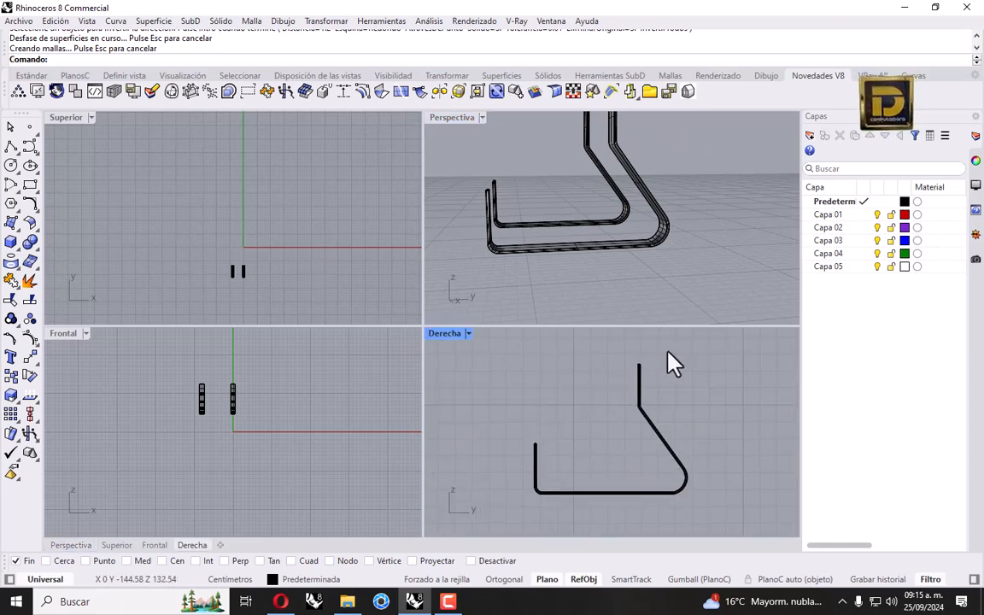
{"action": "left_click", "coordinate": [12, 243]}
{"action": "left_click", "coordinate": [32, 268]}
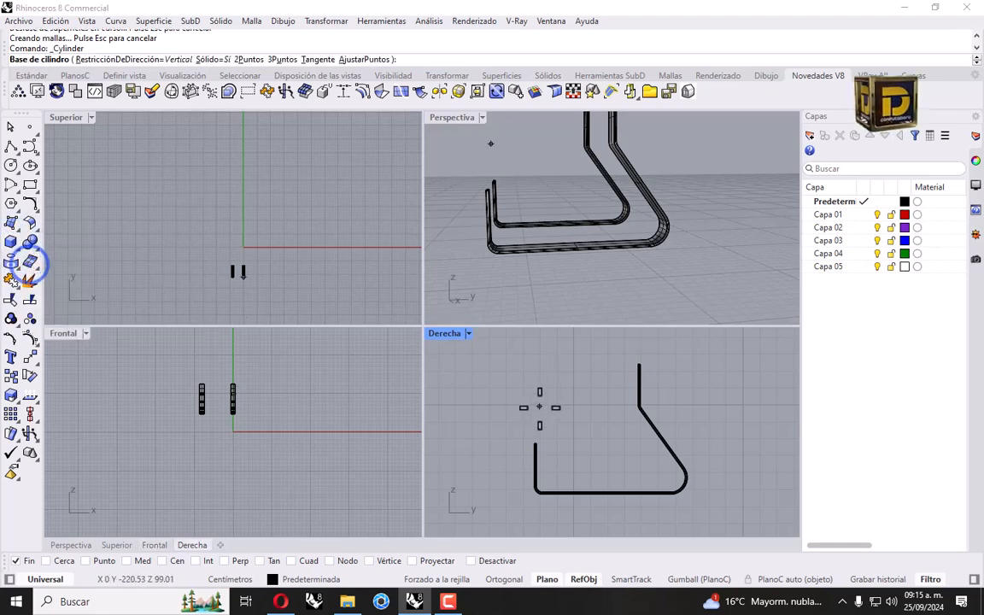
{"action": "left_click", "coordinate": [486, 194]}
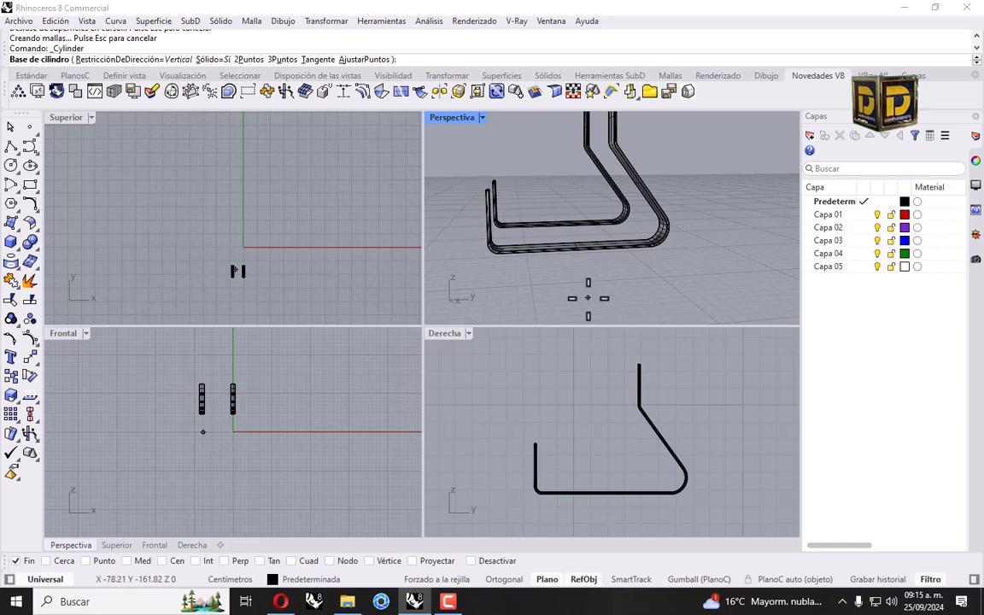
{"action": "scroll", "coordinate": [649, 422], "scroll_direction": "down", "scroll_amount": 3}
{"action": "key", "text": "BackSpace"}
{"action": "key", "text": "BackSpace"}
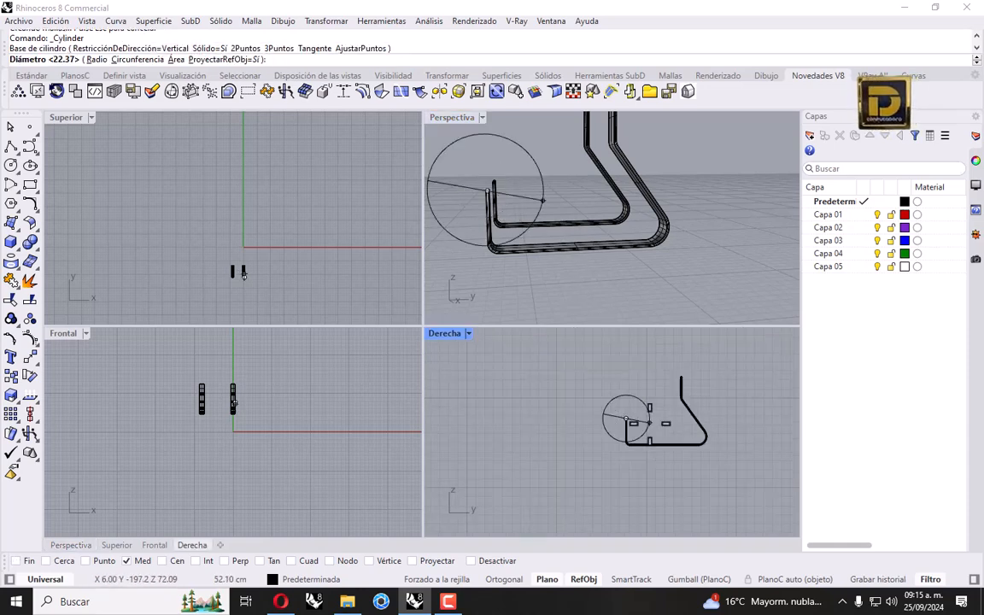
{"action": "type", "text": "40"}
{"action": "key", "text": "BackSpace"}
{"action": "key", "text": "BackSpace"}
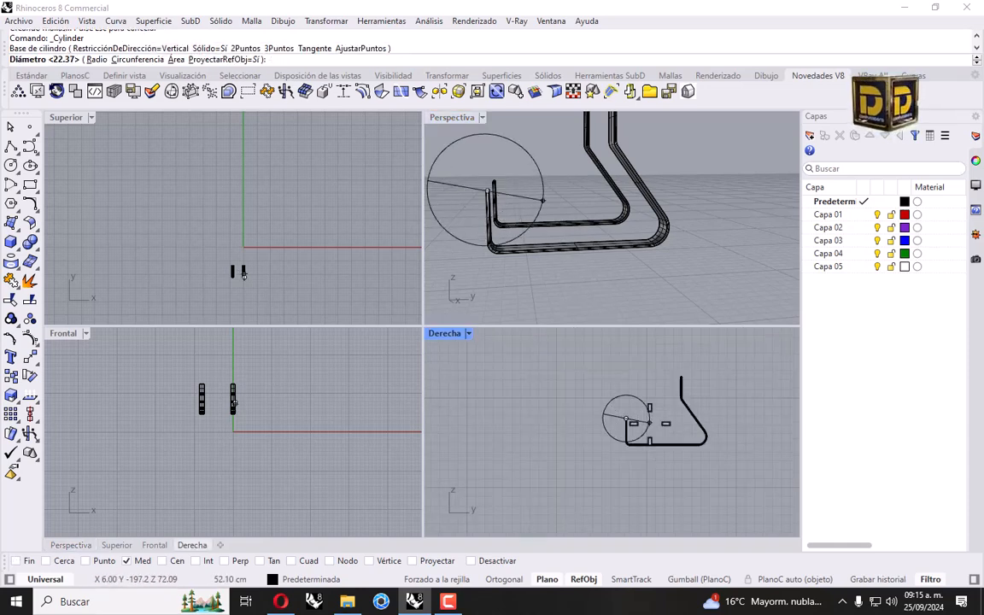
{"action": "type", "text": "55"}
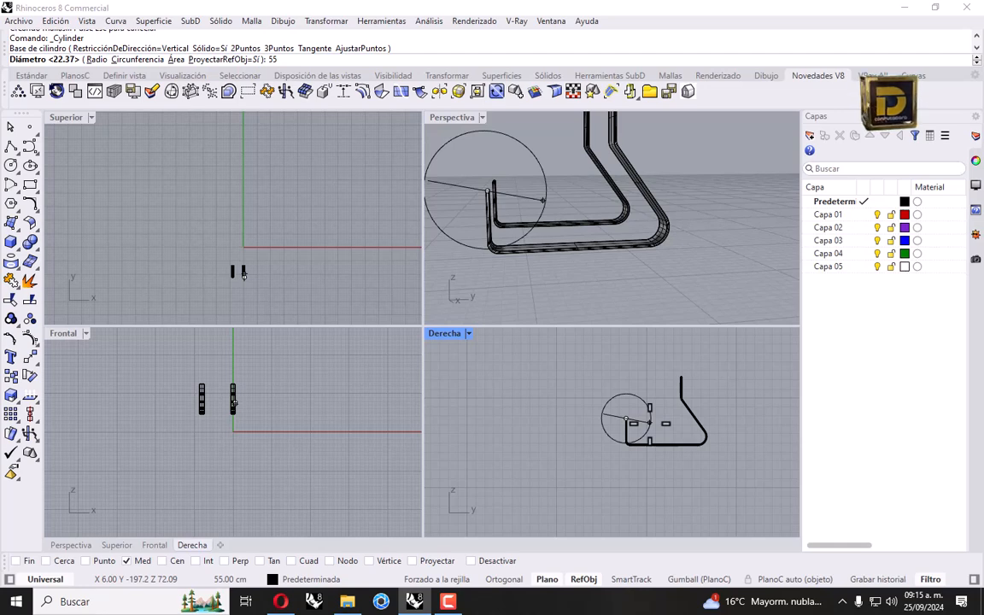
{"action": "key", "text": "BackSpace"}
{"action": "type", "text": "0"}
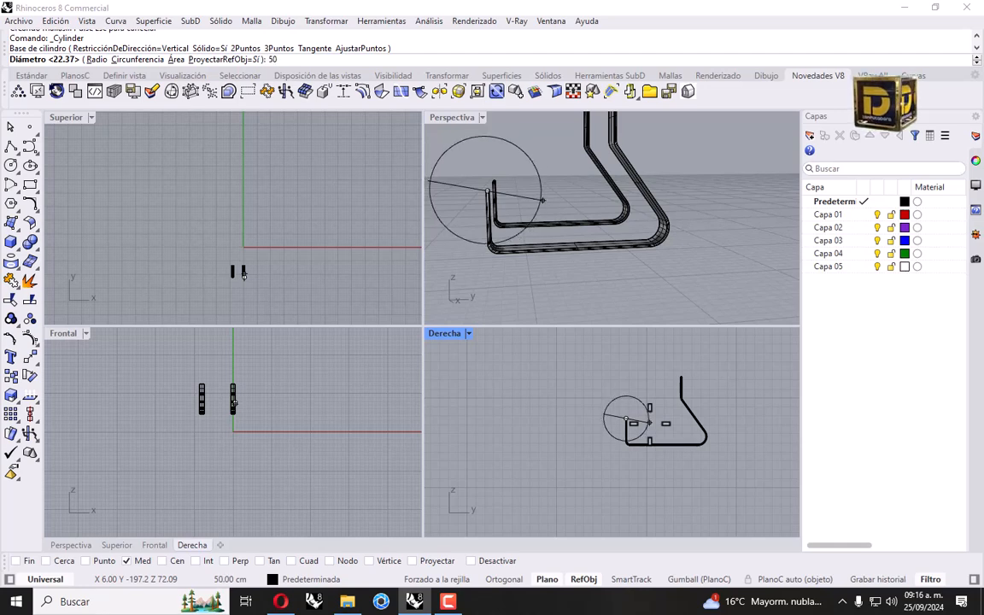
{"action": "scroll", "coordinate": [653, 422], "scroll_direction": "up", "scroll_amount": 6}
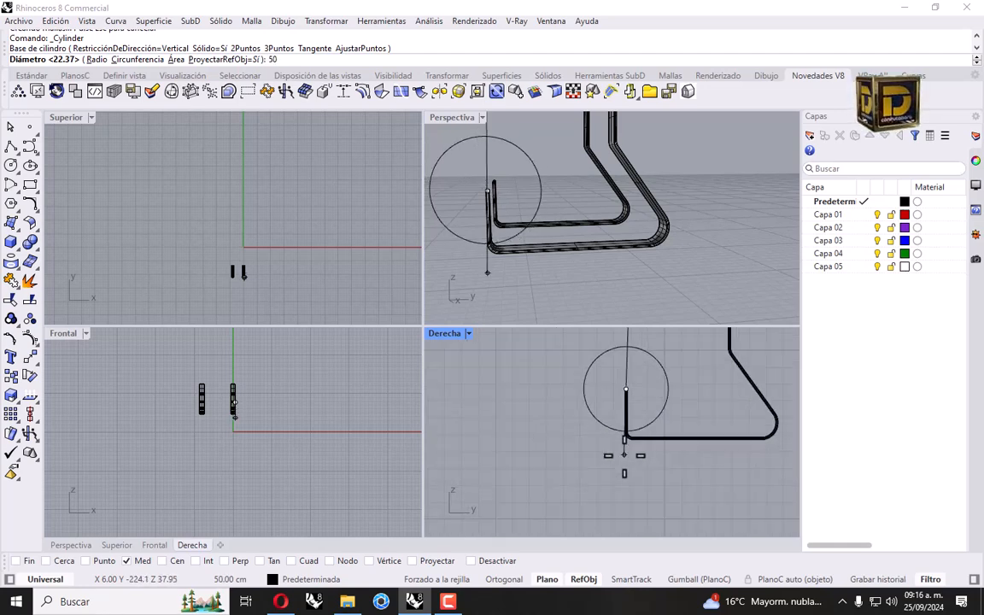
{"action": "left_click", "coordinate": [723, 388]}
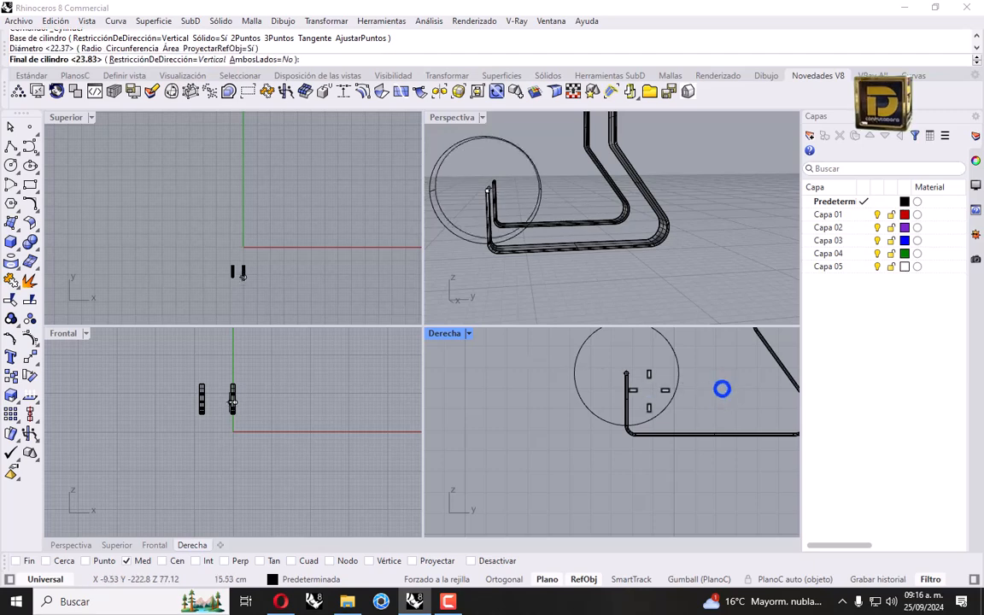
- Extend the cylinder 92 cm in the negative X direction to the outer side of the copied strip
{"action": "scroll", "coordinate": [231, 289], "scroll_direction": "up", "scroll_amount": 9}
{"action": "scroll", "coordinate": [248, 256], "scroll_direction": "up", "scroll_amount": 3}
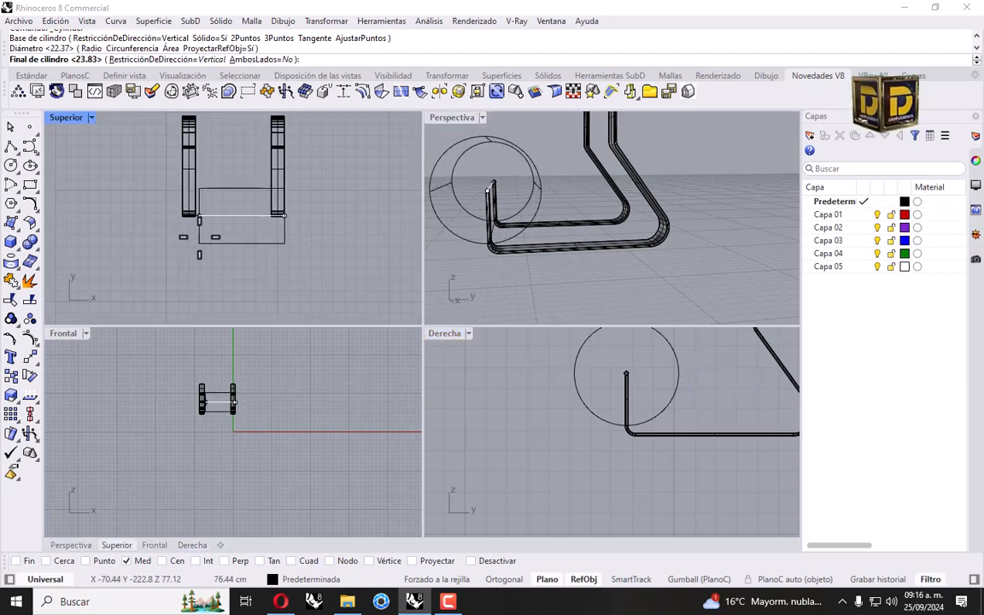
{"action": "left_click", "coordinate": [181, 219]}
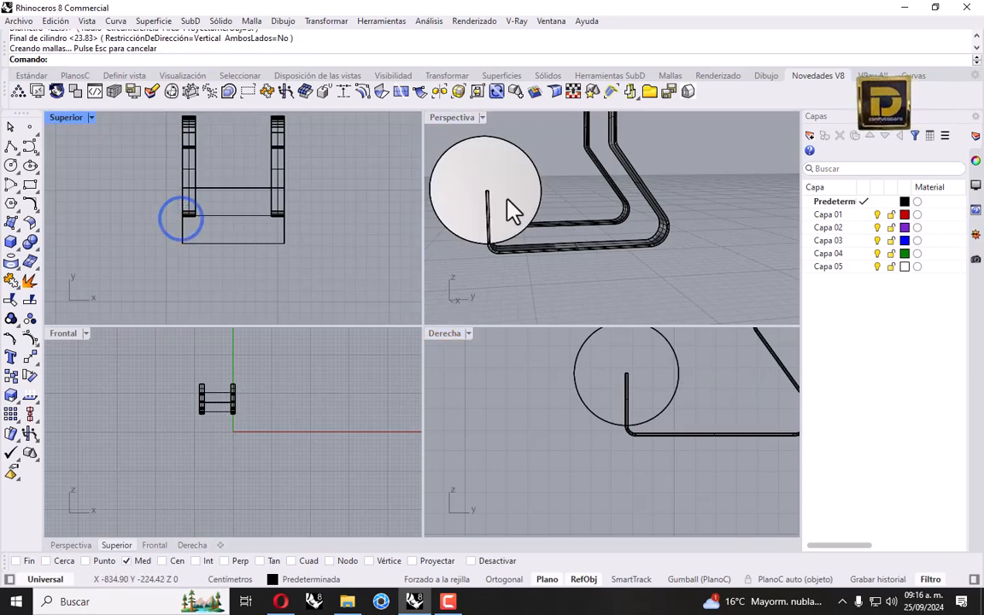
- Make Capa 01 the current layer
{"action": "scroll", "coordinate": [563, 218], "scroll_direction": "down", "scroll_amount": 6}
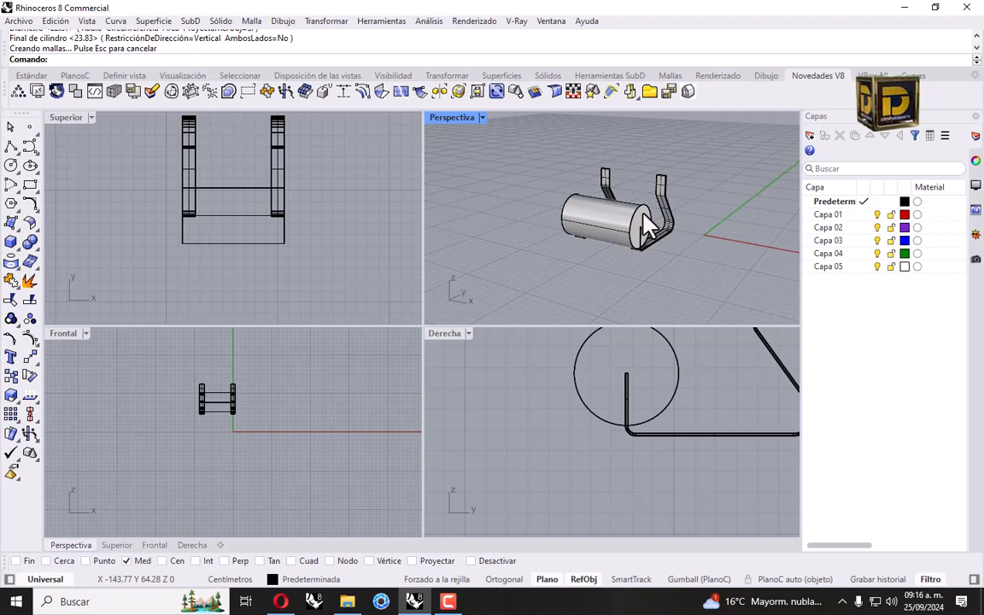
{"action": "scroll", "coordinate": [642, 218], "scroll_direction": "up", "scroll_amount": 6}
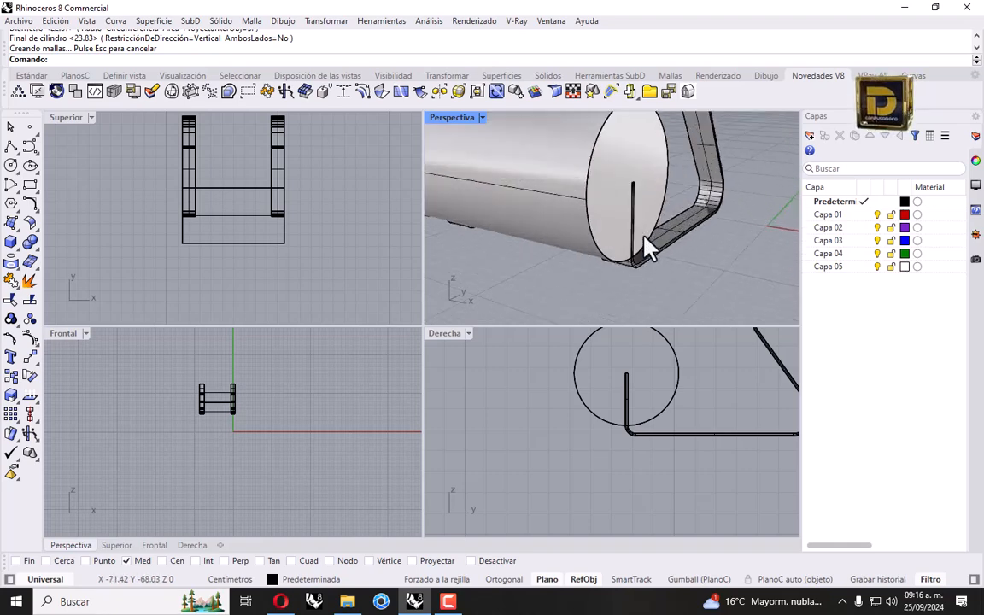
{"action": "scroll", "coordinate": [632, 198], "scroll_direction": "down", "scroll_amount": 2}
{"action": "scroll", "coordinate": [596, 256], "scroll_direction": "down", "scroll_amount": 5}
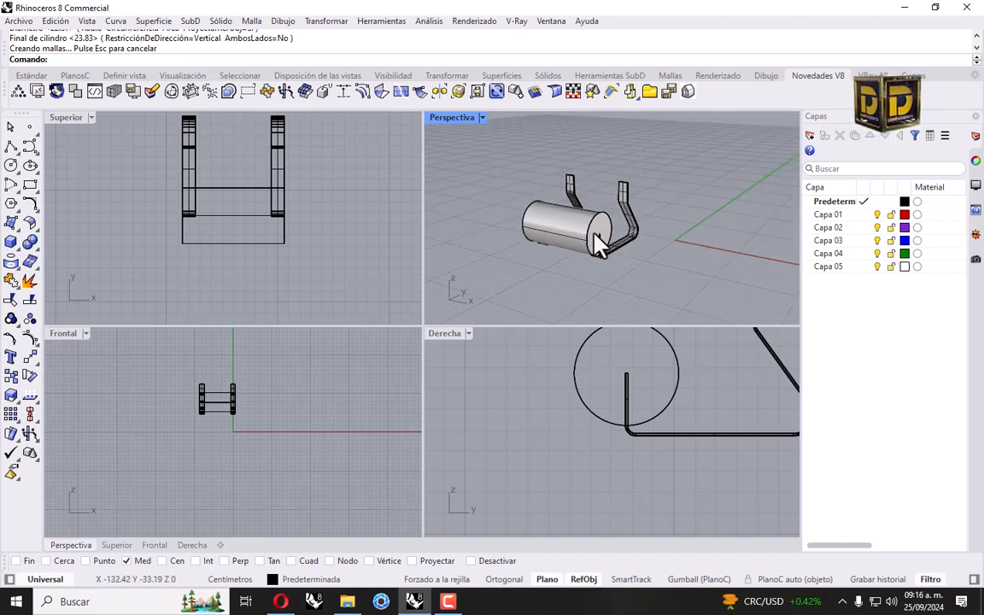
{"action": "right_click_drag", "start_coordinate": [596, 241], "coordinate": [613, 232]}
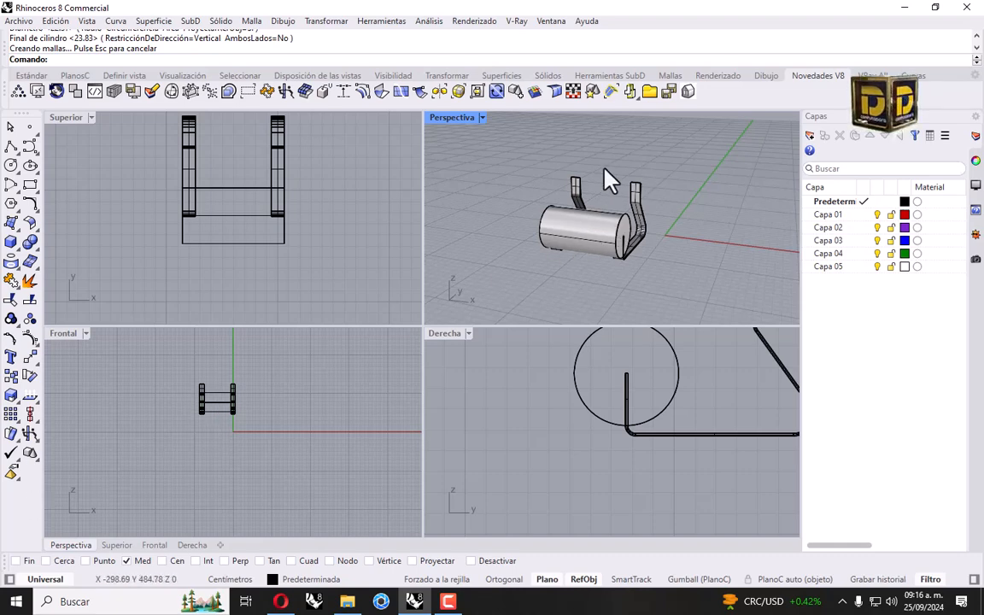
{"action": "right_click_drag", "start_coordinate": [604, 169], "coordinate": [635, 177]}
{"action": "left_click", "coordinate": [865, 215]}
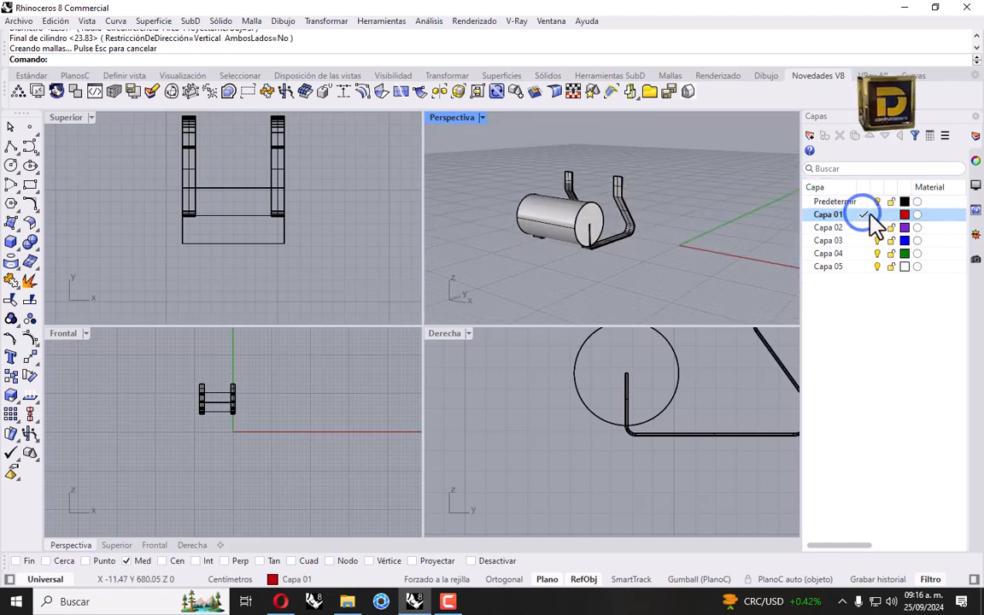
- Start a solid cylinder centred on the outer midpoint atop the original strip's short upright, with a base diameter of 45 cm
{"action": "left_click", "coordinate": [11, 243]}
{"action": "left_click", "coordinate": [33, 269]}
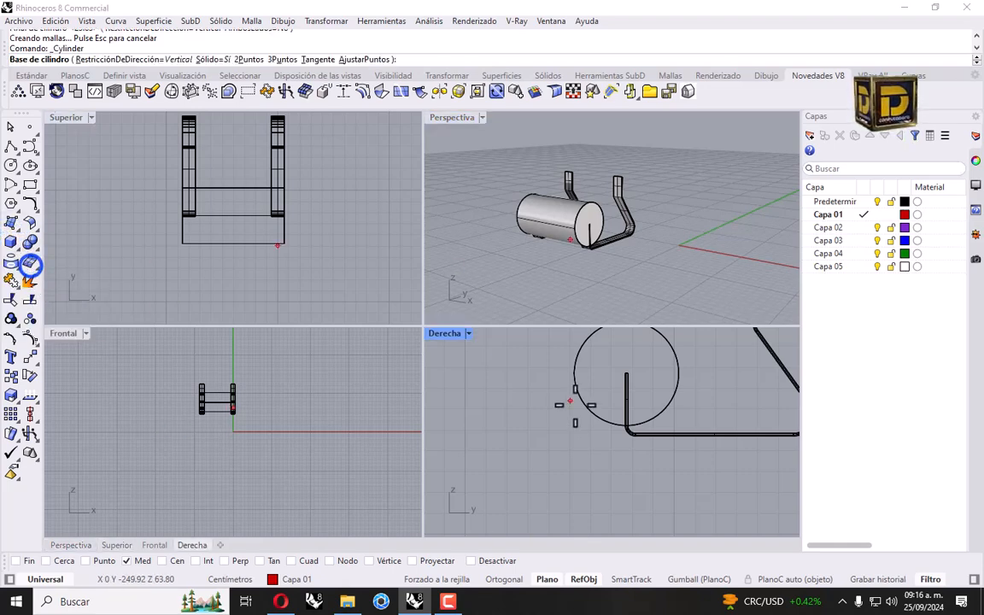
{"action": "scroll", "coordinate": [627, 374], "scroll_direction": "up", "scroll_amount": 6}
{"action": "left_click", "coordinate": [629, 373]}
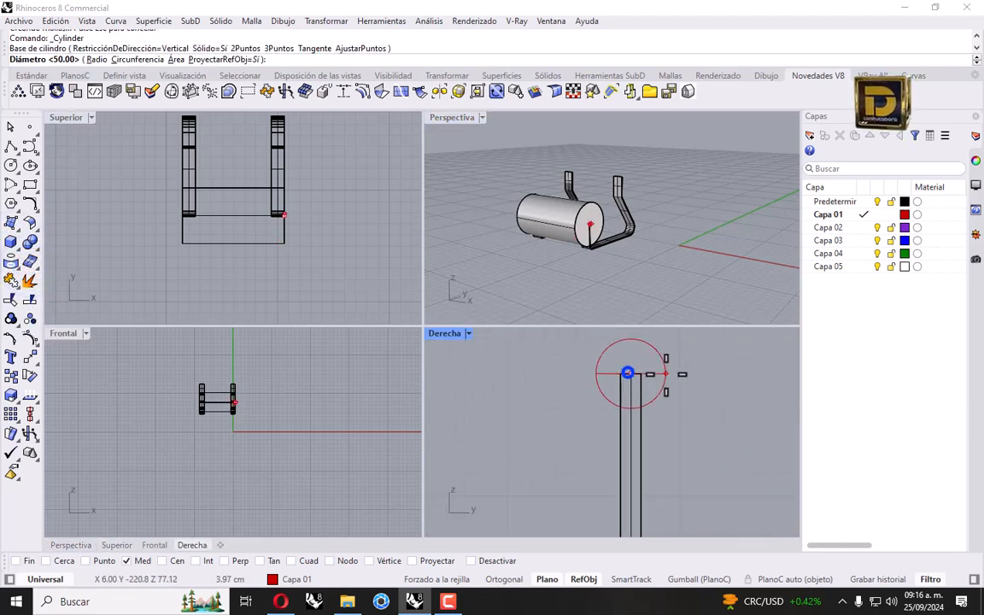
{"action": "scroll", "coordinate": [672, 388], "scroll_direction": "down", "scroll_amount": 12}
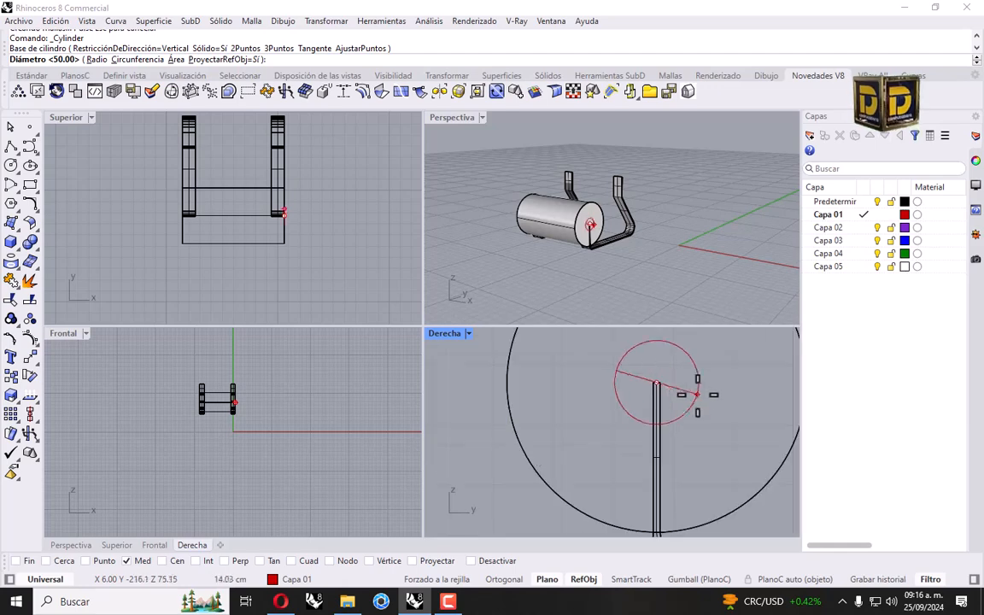
{"action": "right_click_drag", "start_coordinate": [711, 398], "coordinate": [706, 451]}
{"action": "type", "text": "45"}
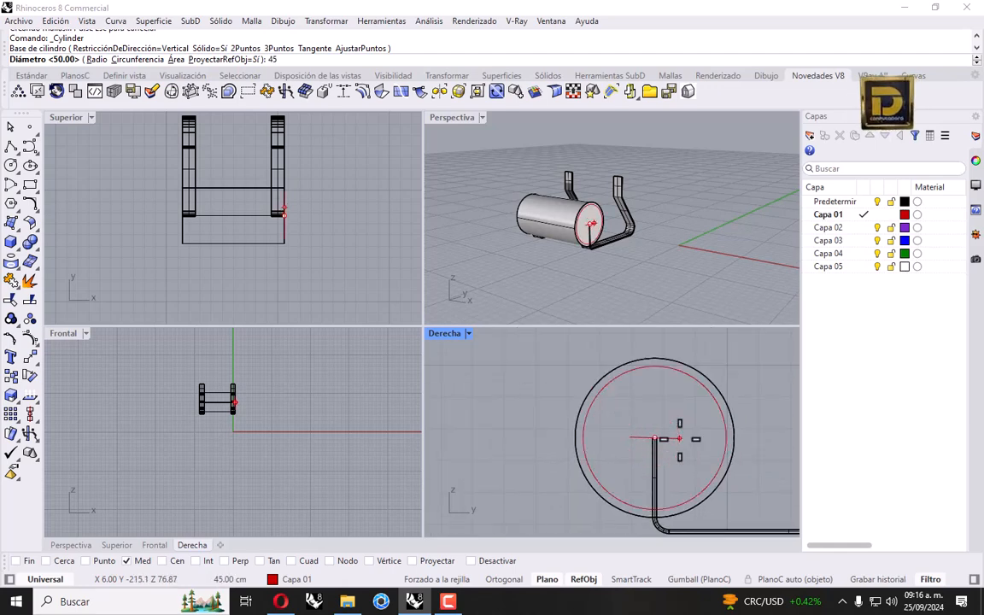
{"action": "key", "text": "Return"}
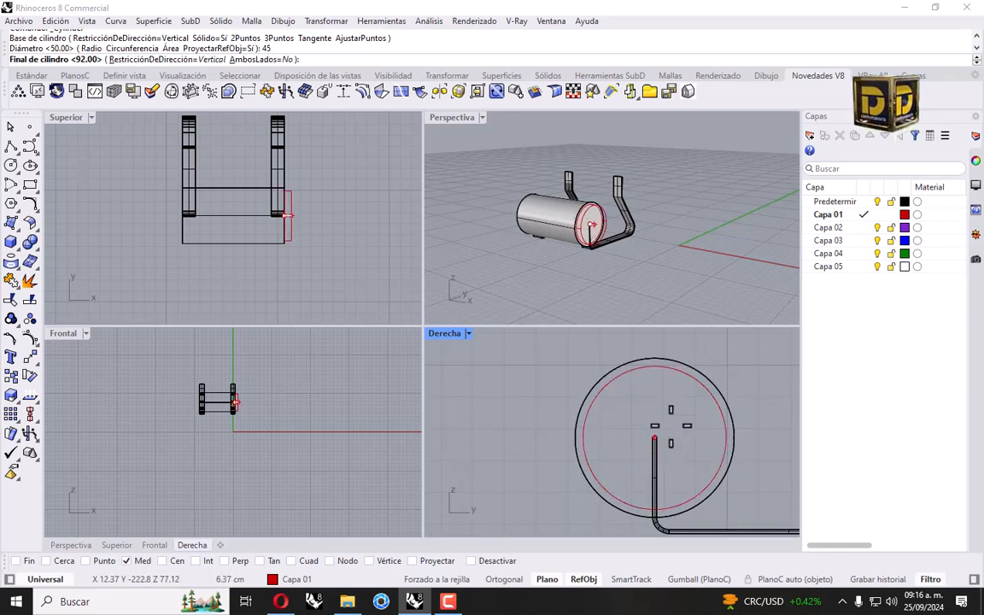
- Extend the 45 cm cylinder 2 cm in the positive X direction, outward from the large cylinder's end, to form a thin disc
{"action": "scroll", "coordinate": [692, 215], "scroll_direction": "up", "scroll_amount": 3}
{"action": "scroll", "coordinate": [692, 214], "scroll_direction": "up", "scroll_amount": 2}
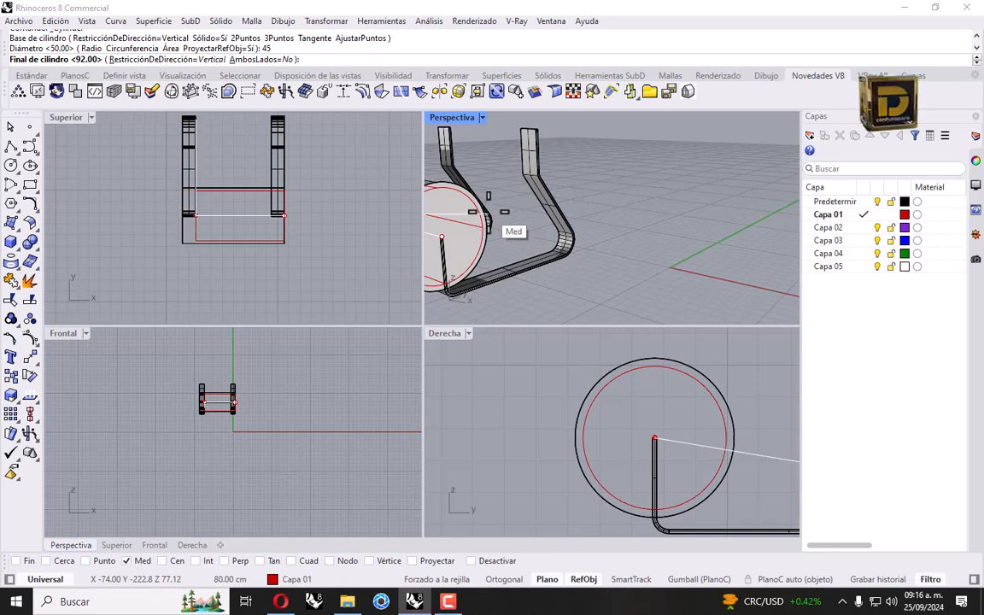
{"action": "scroll", "coordinate": [508, 220], "scroll_direction": "up", "scroll_amount": 5}
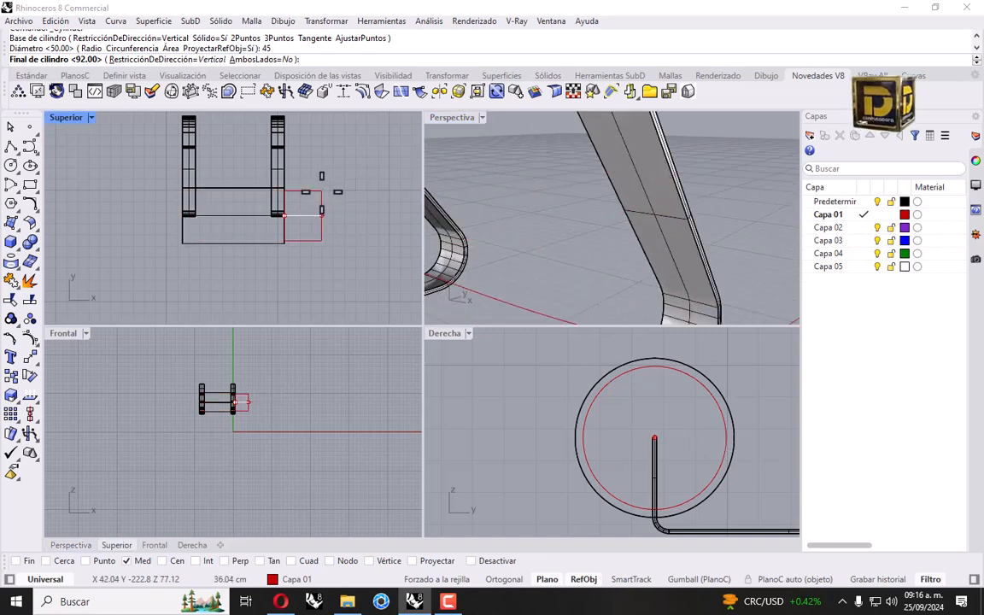
{"action": "scroll", "coordinate": [279, 185], "scroll_direction": "up", "scroll_amount": 3}
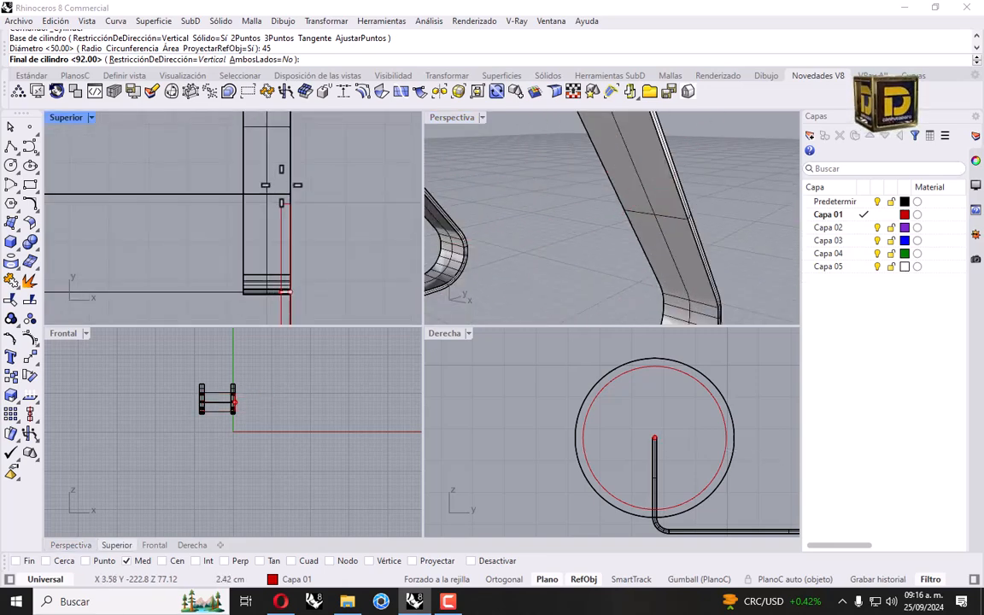
{"action": "type", "text": "2"}
{"action": "key", "text": "Return"}
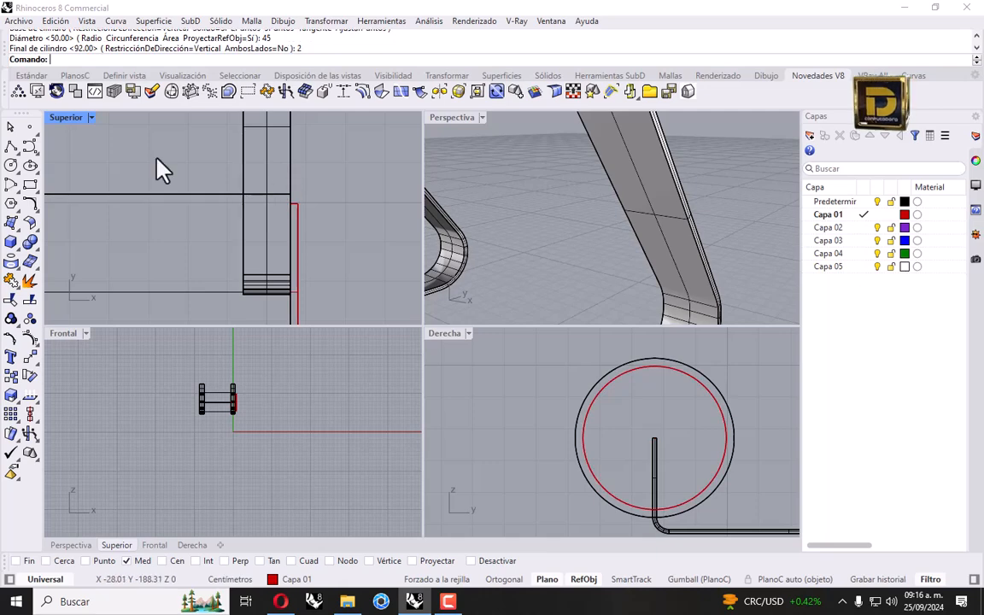
- Move the thin disc 2 cm in the negative X direction, into the end of the large cylinder
{"action": "left_click", "coordinate": [294, 211]}
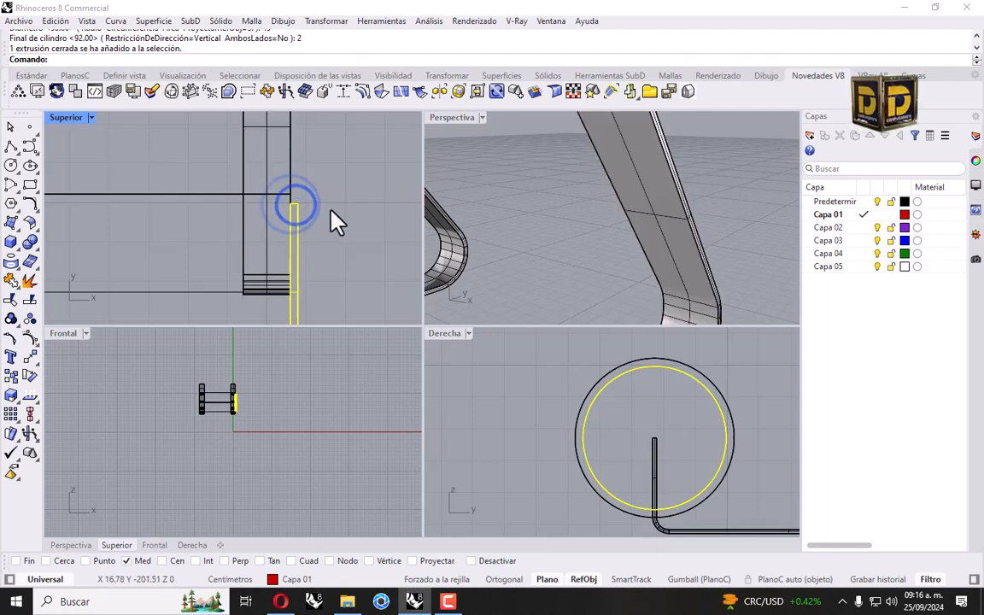
{"action": "left_click", "coordinate": [29, 357]}
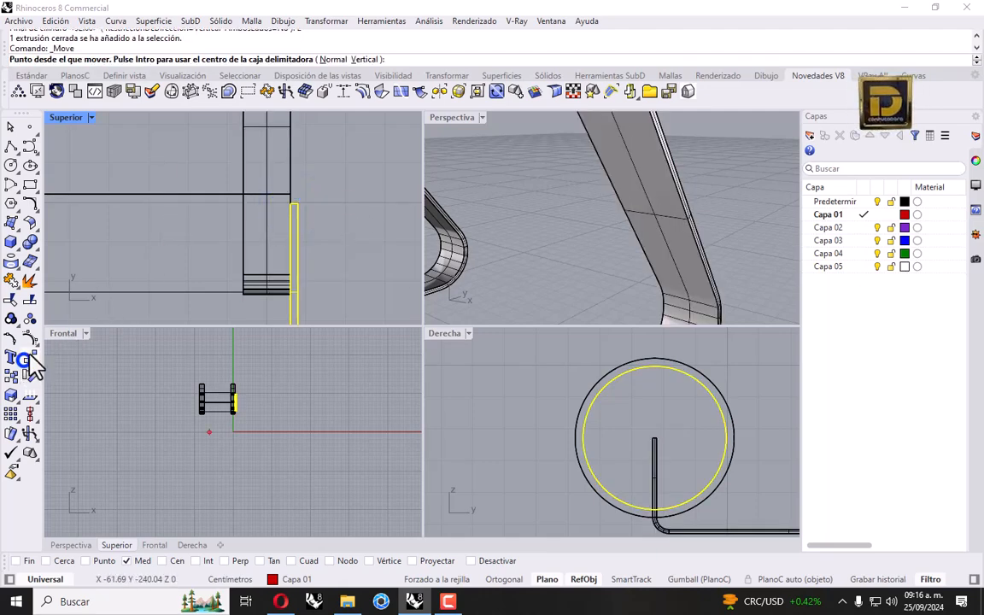
{"action": "scroll", "coordinate": [318, 182], "scroll_direction": "down", "scroll_amount": 4}
{"action": "left_click", "coordinate": [326, 215]}
{"action": "type", "text": "2"}
{"action": "key", "text": "Return"}
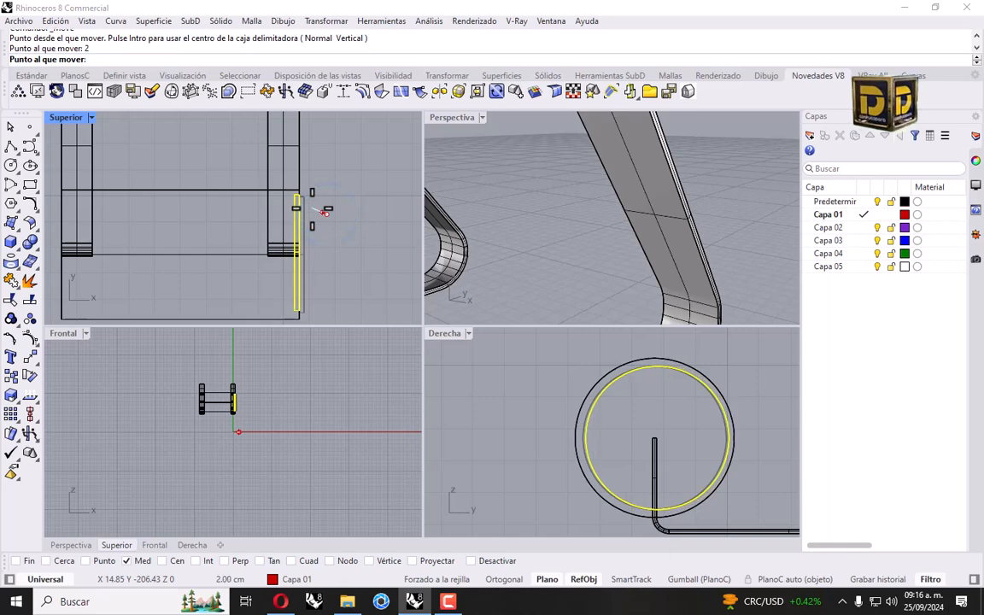
{"action": "left_click", "coordinate": [181, 205], "text": "shift"}
{"action": "left_click", "coordinate": [344, 194]}
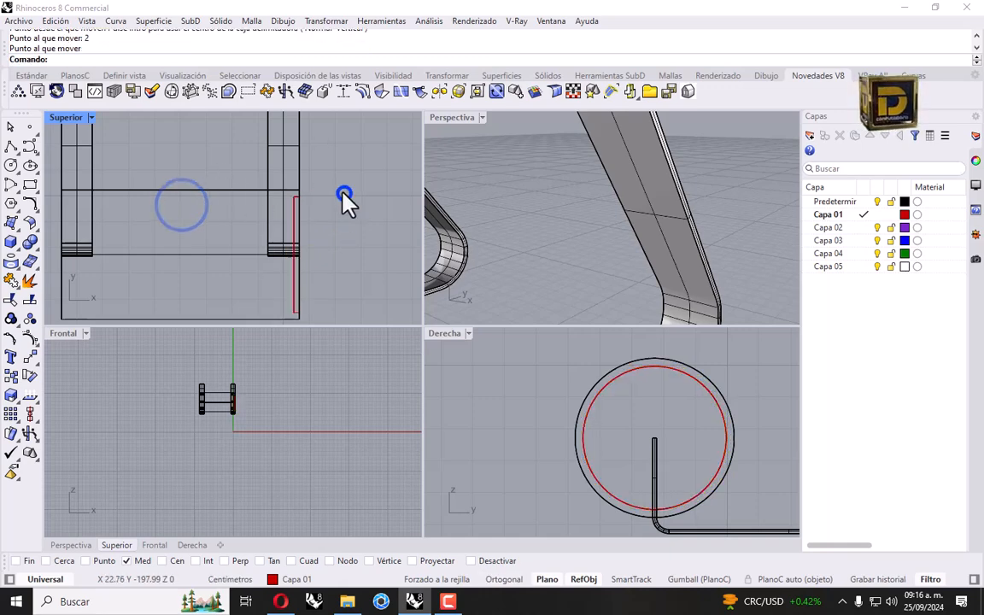
- Mirror a copy of the red disc to the large cylinder's opposite end, across a plane parallel to Y through the cylinder's midpoint
{"action": "scroll", "coordinate": [647, 226], "scroll_direction": "down", "scroll_amount": 12}
{"action": "scroll", "coordinate": [598, 232], "scroll_direction": "up", "scroll_amount": 3}
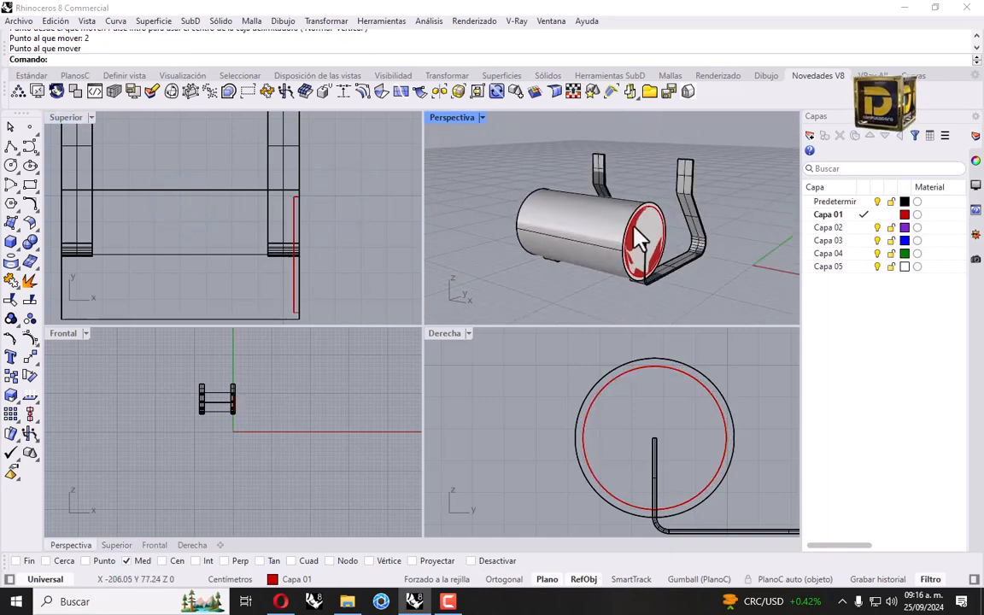
{"action": "scroll", "coordinate": [638, 239], "scroll_direction": "up", "scroll_amount": 3}
{"action": "left_click", "coordinate": [632, 241]}
{"action": "left_click", "coordinate": [675, 275]}
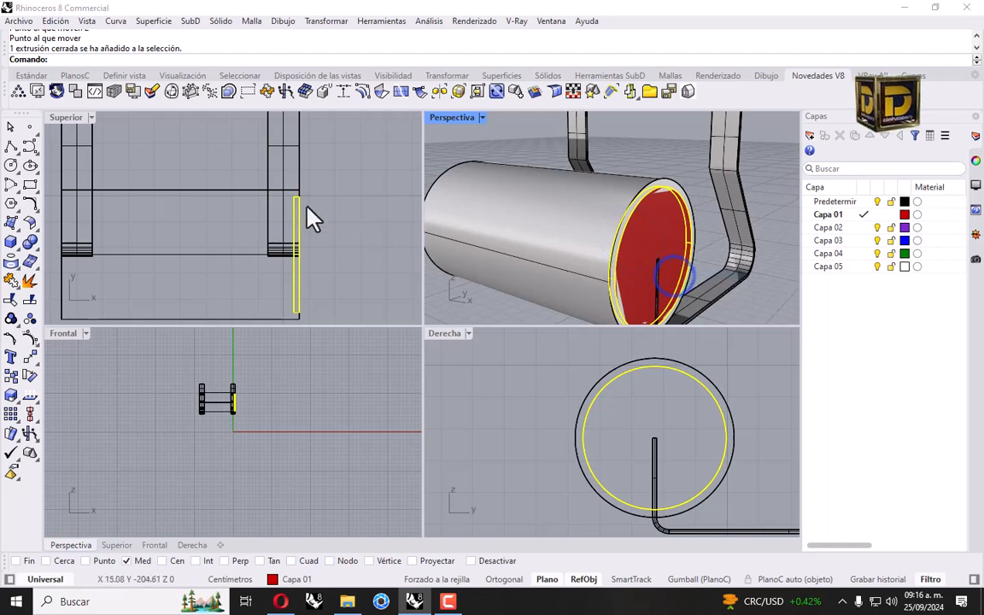
{"action": "scroll", "coordinate": [304, 215], "scroll_direction": "down", "scroll_amount": 4}
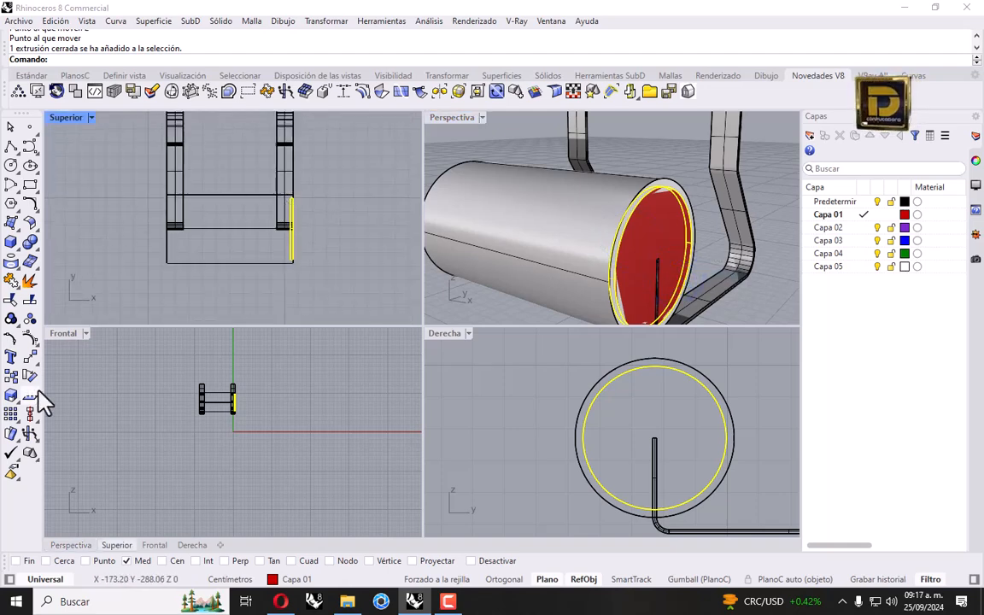
{"action": "left_click", "coordinate": [31, 357]}
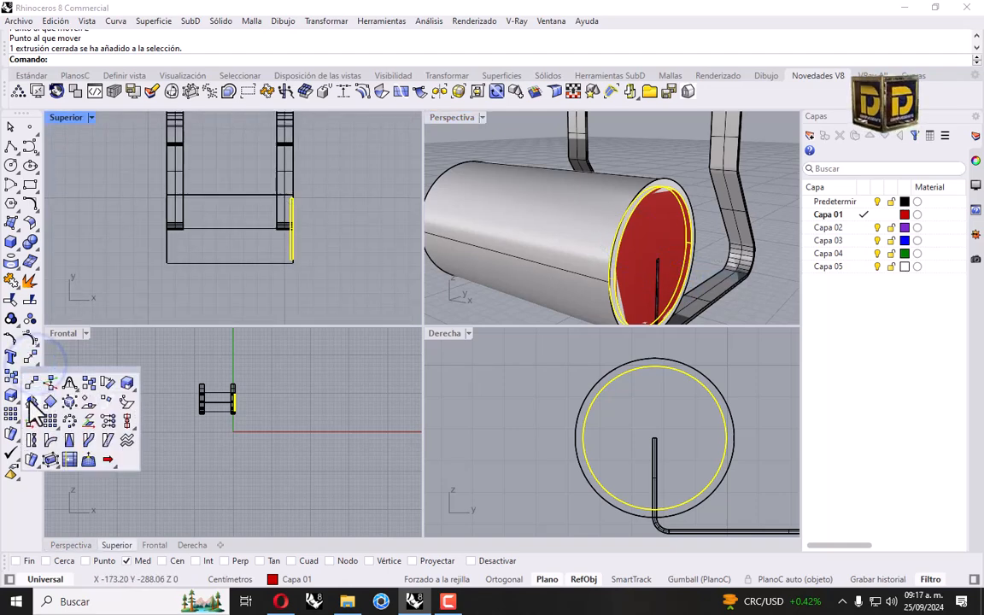
{"action": "left_click", "coordinate": [31, 401]}
{"action": "scroll", "coordinate": [242, 271], "scroll_direction": "down", "scroll_amount": 2}
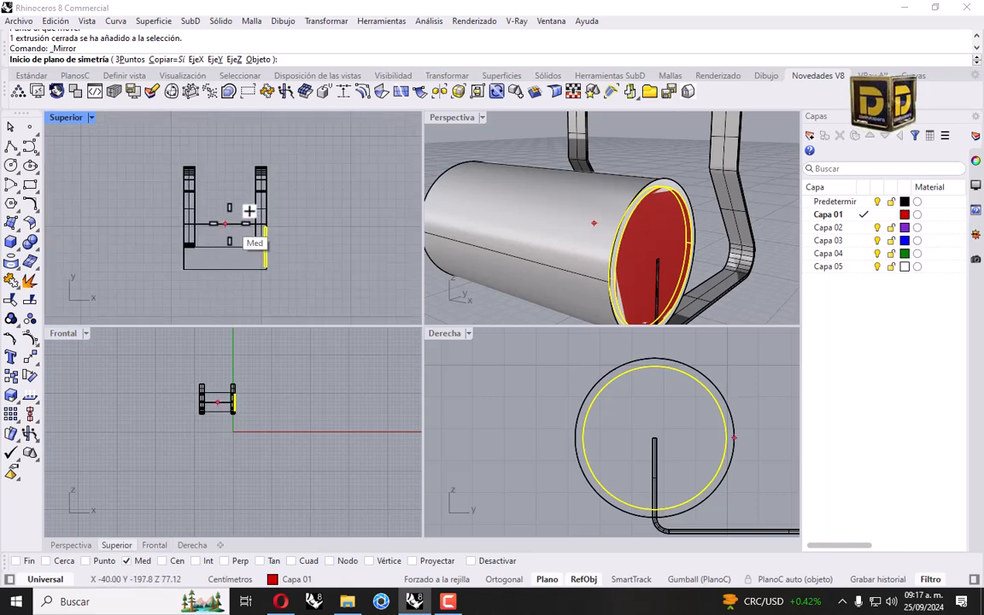
{"action": "left_click", "coordinate": [244, 210]}
{"action": "left_click", "coordinate": [248, 153]}
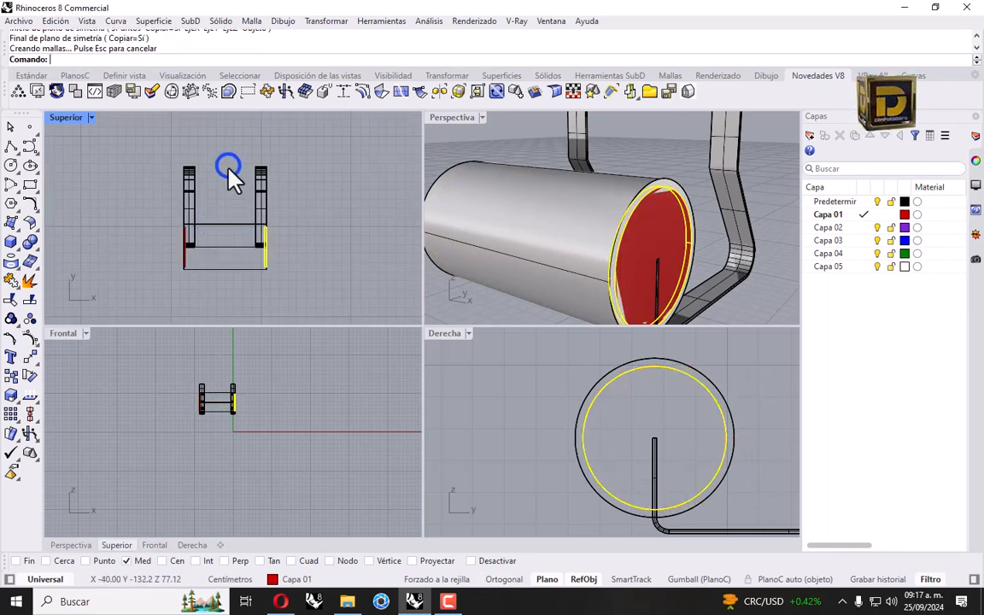
- Shorten the large cylinder along X with Scale 1D from its midpoint, bringing its end to the disc's inner face using the quadrant snap
{"action": "left_click", "coordinate": [513, 204]}
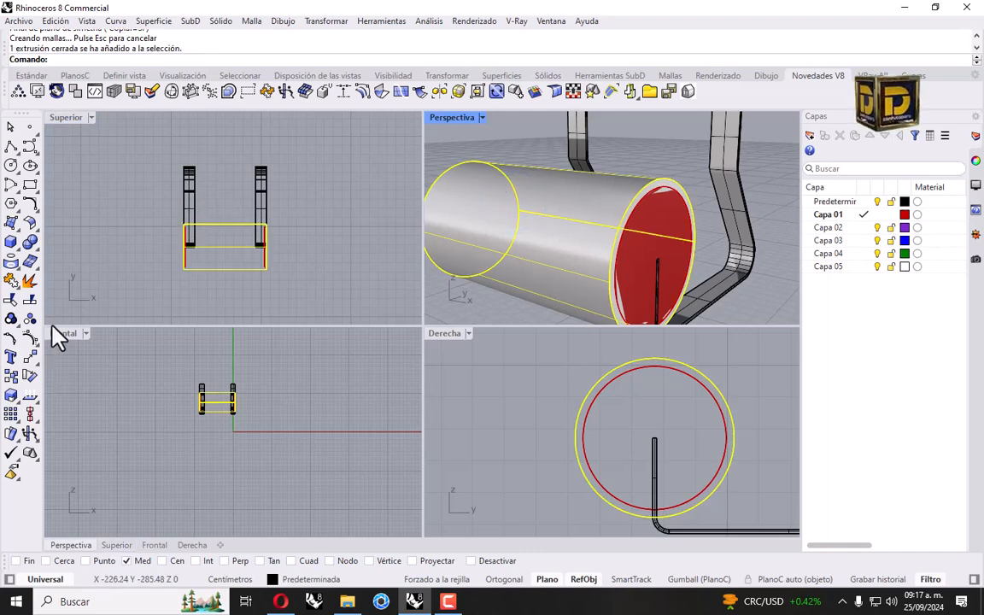
{"action": "left_click", "coordinate": [326, 21]}
{"action": "left_click", "coordinate": [356, 98]}
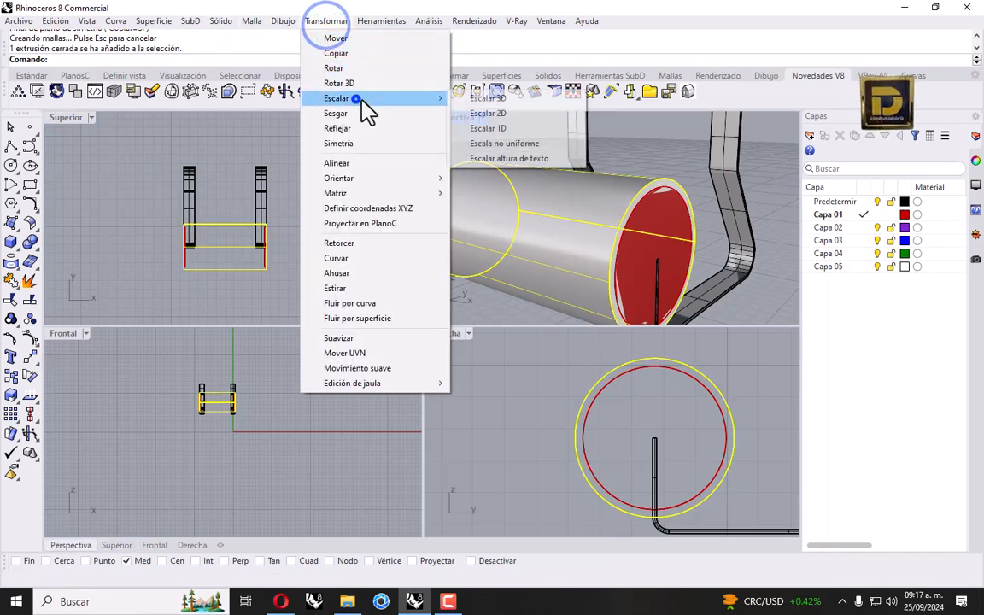
{"action": "left_click", "coordinate": [499, 128]}
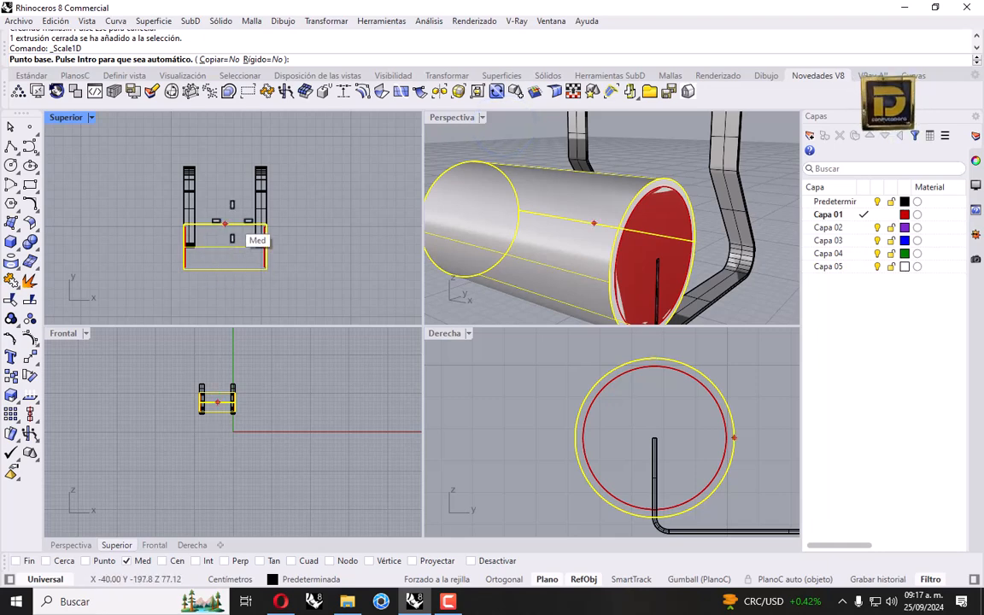
{"action": "left_click", "coordinate": [226, 223]}
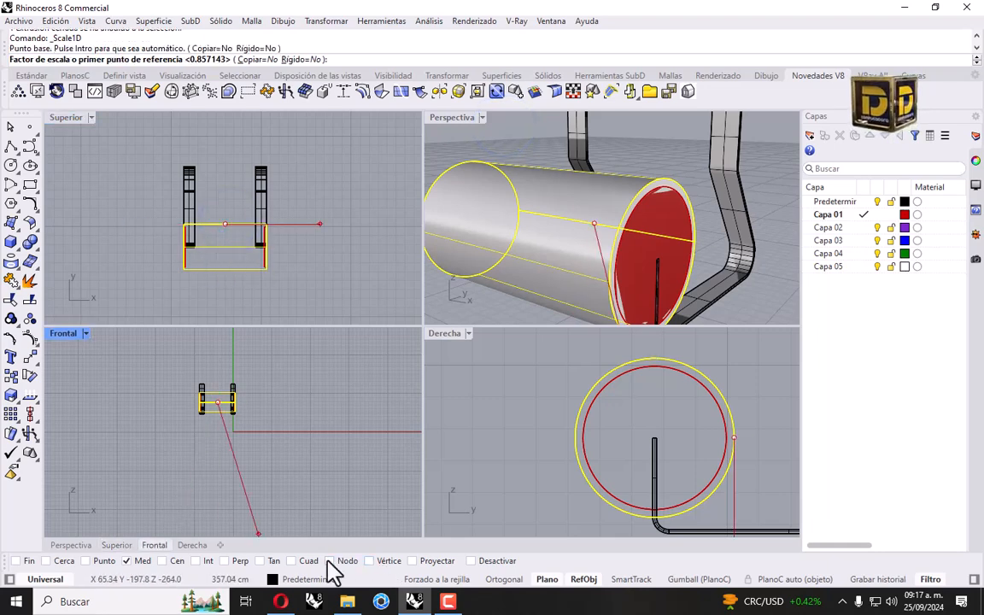
{"action": "right_click", "coordinate": [309, 561]}
{"action": "scroll", "coordinate": [290, 248], "scroll_direction": "up", "scroll_amount": 5}
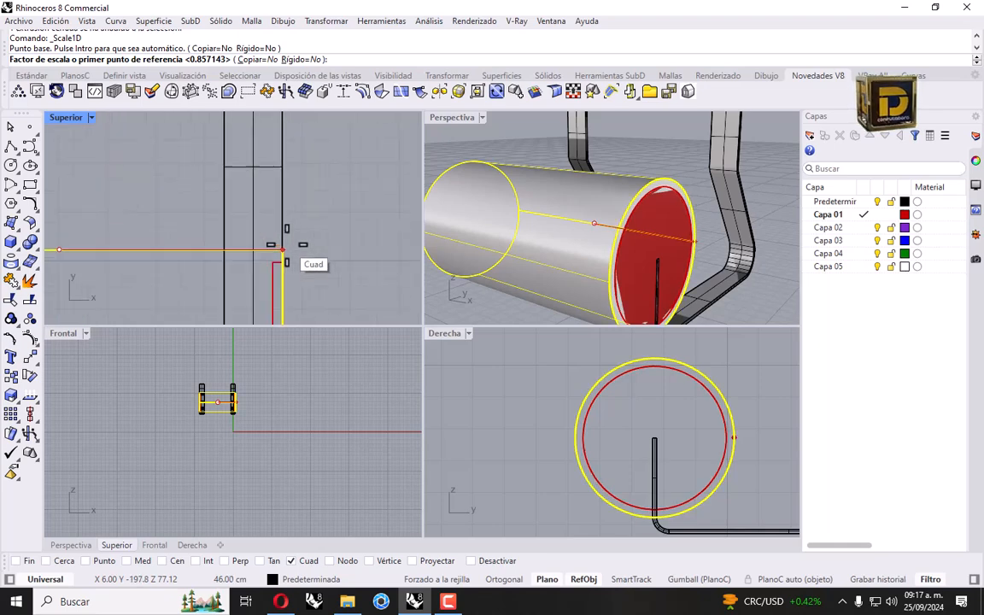
{"action": "left_click", "coordinate": [286, 244]}
{"action": "left_click", "coordinate": [270, 256]}
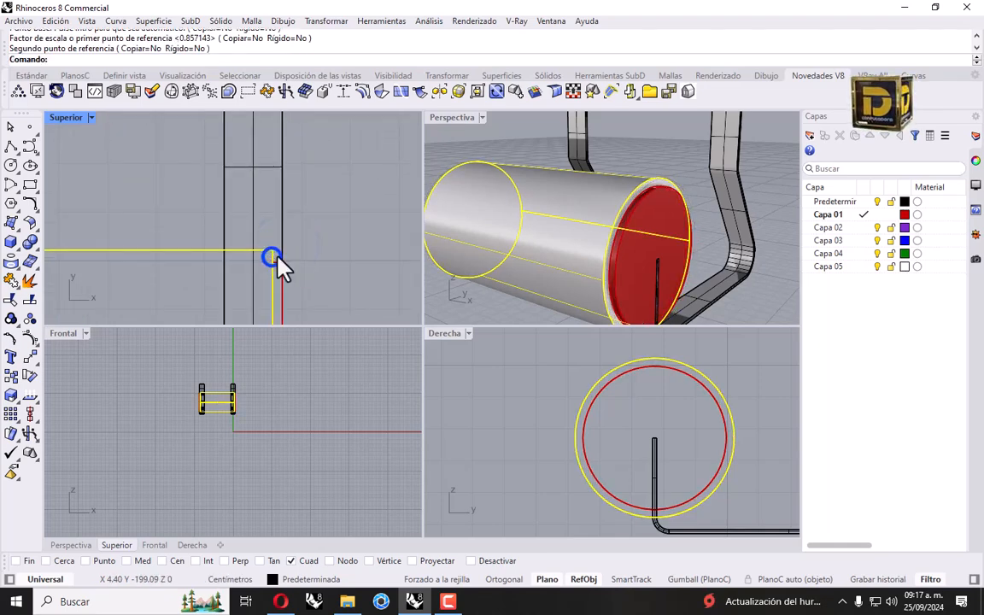
{"action": "scroll", "coordinate": [341, 235], "scroll_direction": "down", "scroll_amount": 3}
{"action": "scroll", "coordinate": [205, 252], "scroll_direction": "up", "scroll_amount": 5}
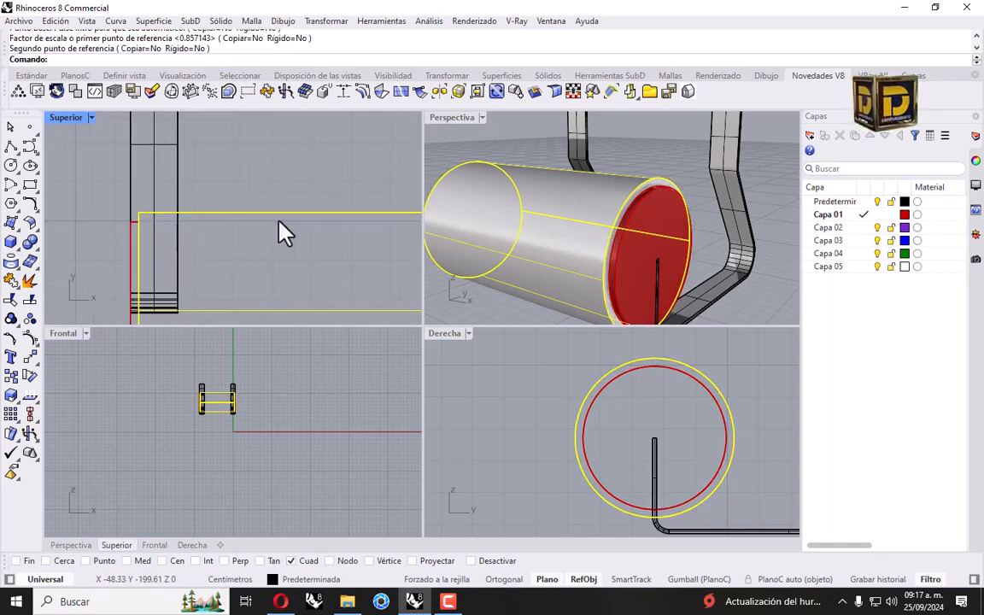
{"action": "left_click", "coordinate": [657, 141]}
- Fillet both circular end edges of the large cylinder with a radius of 3 cm
{"action": "scroll", "coordinate": [636, 167], "scroll_direction": "down", "scroll_amount": 5}
{"action": "mouse_move", "coordinate": [613, 181]}
{"action": "right_mouse_down"}
{"action": "mouse_move", "coordinate": [634, 192]}
{"action": "mouse_move", "coordinate": [626, 176]}
{"action": "right_mouse_up"}
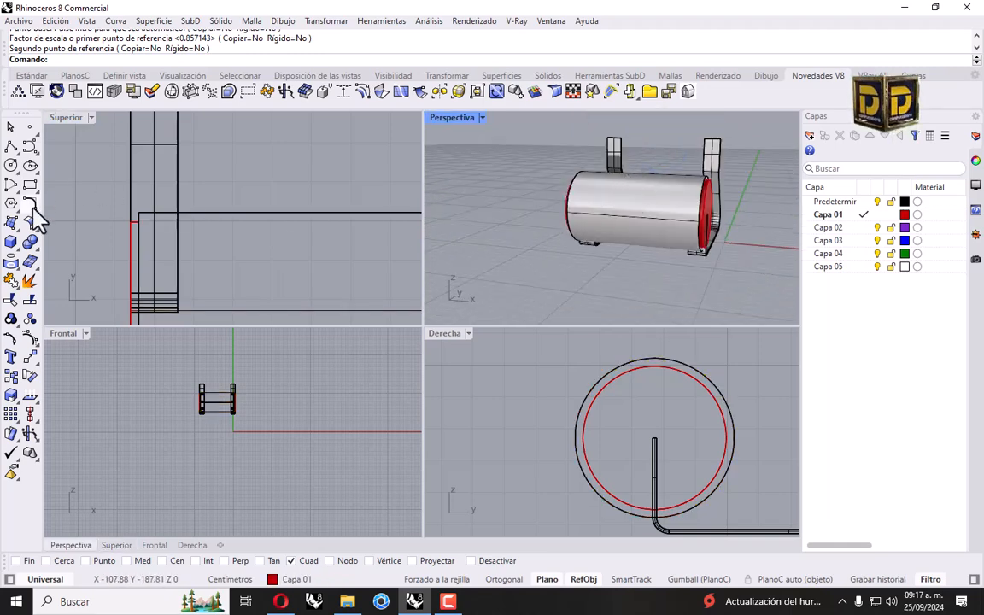
{"action": "left_click", "coordinate": [33, 243]}
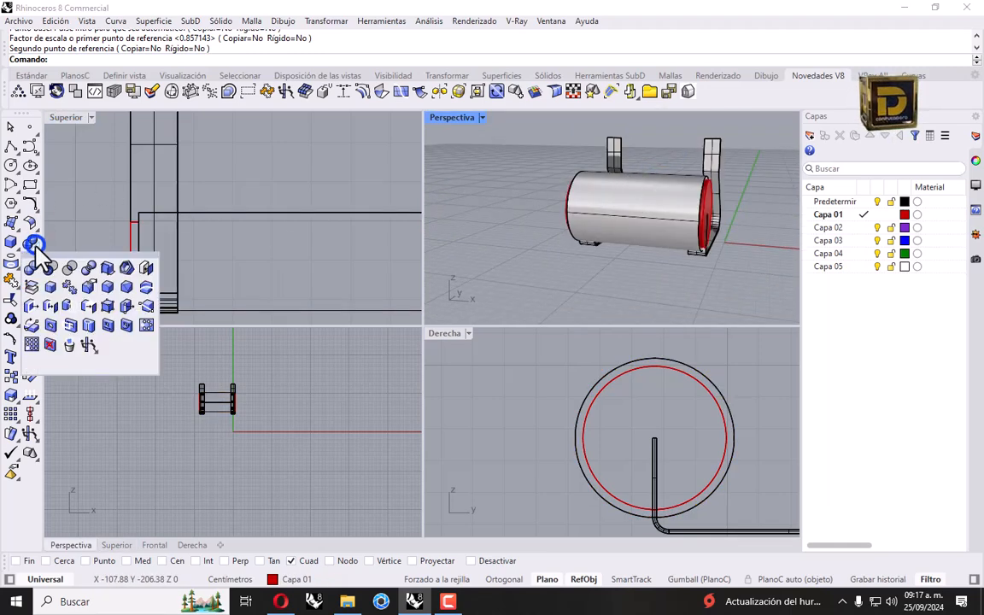
{"action": "left_click", "coordinate": [109, 288]}
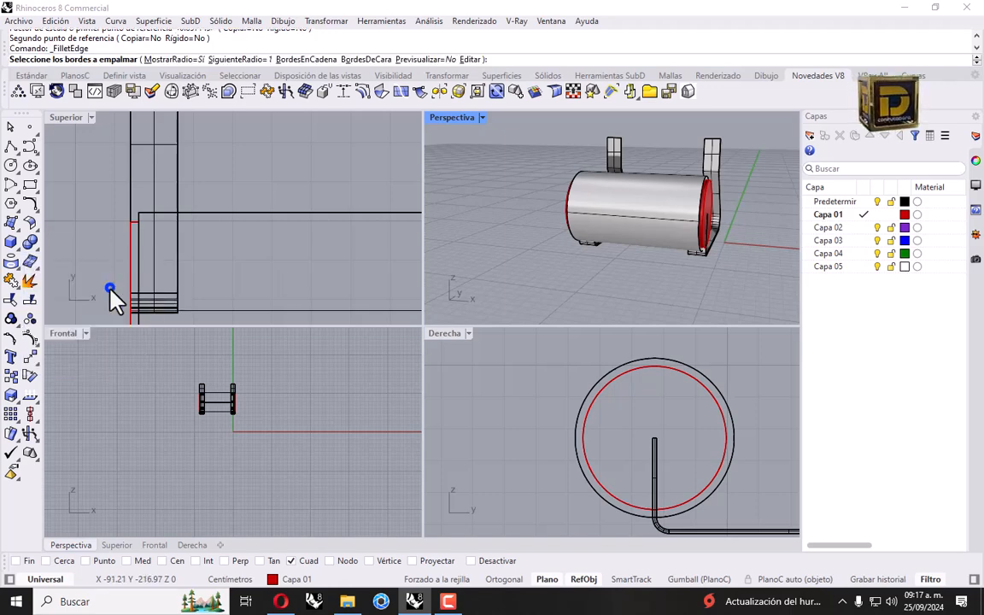
{"action": "left_click", "coordinate": [254, 62]}
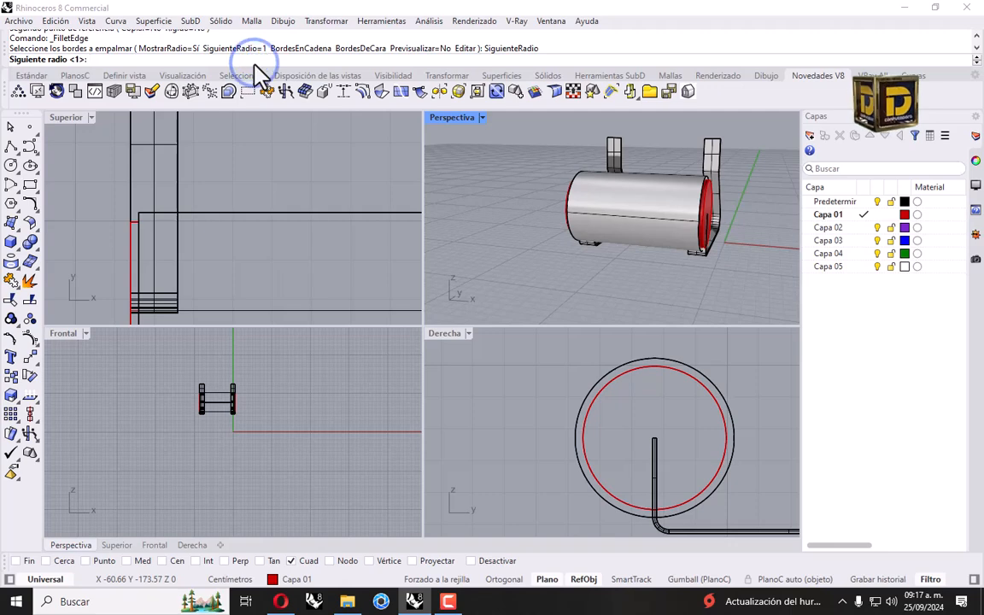
{"action": "type", "text": "3"}
{"action": "key", "text": "Return"}
{"action": "scroll", "coordinate": [674, 179], "scroll_direction": "up", "scroll_amount": 5}
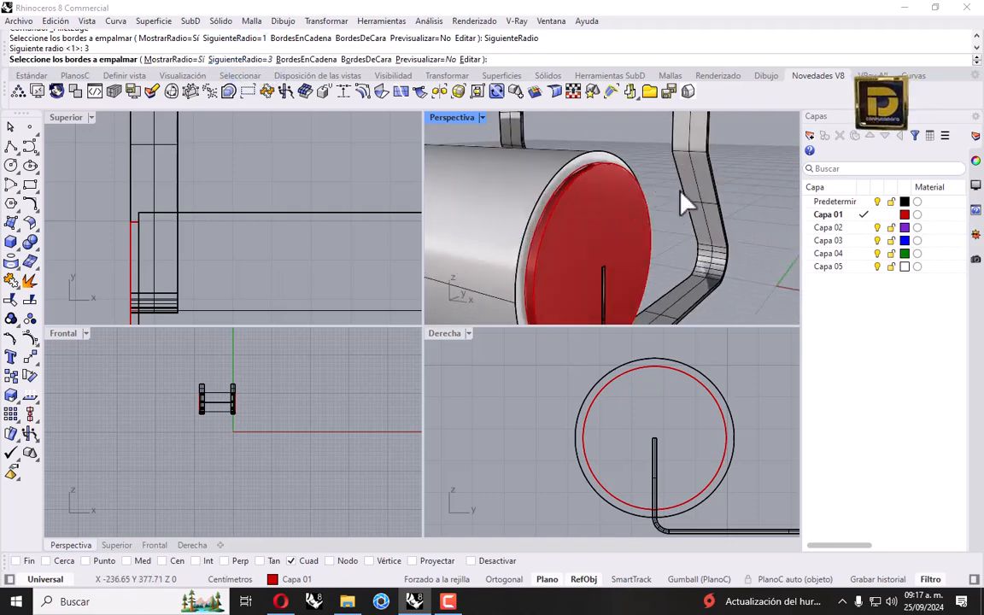
{"action": "left_click", "coordinate": [579, 168]}
{"action": "scroll", "coordinate": [589, 162], "scroll_direction": "down", "scroll_amount": 5}
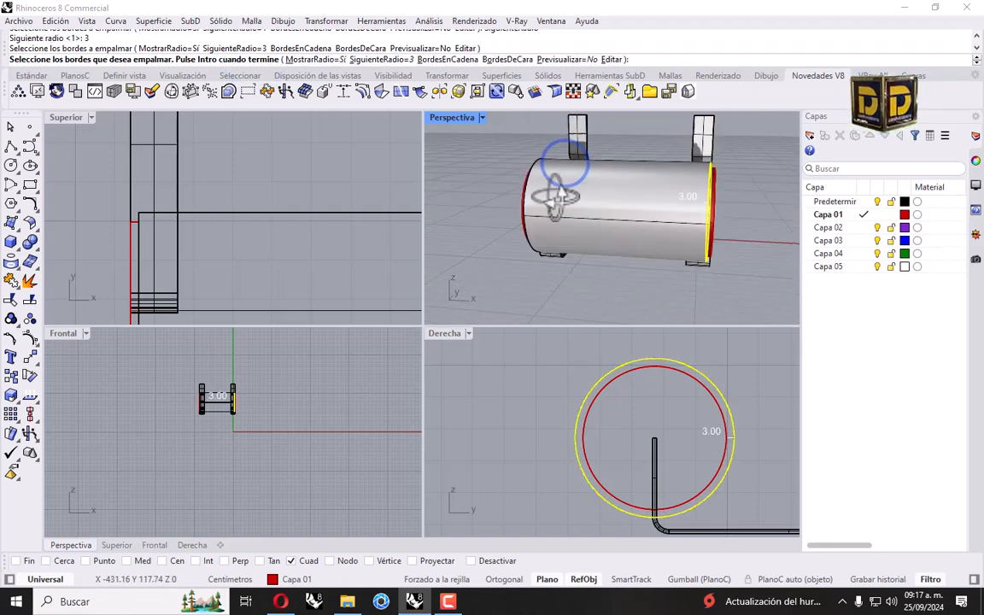
{"action": "right_click_drag", "start_coordinate": [564, 178], "coordinate": [582, 157]}
{"action": "left_click", "coordinate": [593, 167]}
{"action": "key", "text": "Return"}
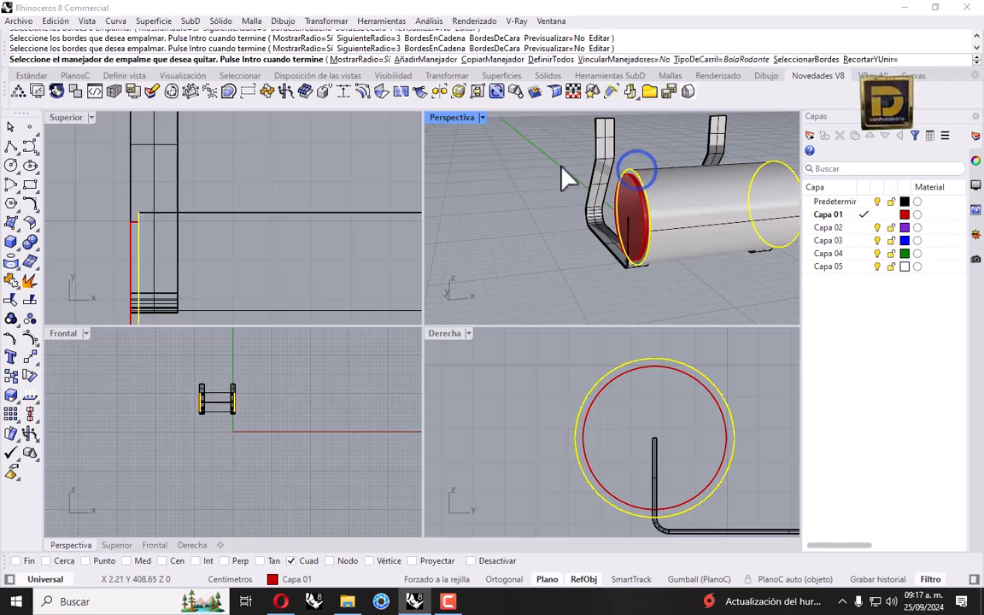
{"action": "key", "text": "Return"}
- Fillet the outer circular edge of both red end discs with a radius of 0.6 cm
{"action": "scroll", "coordinate": [587, 165], "scroll_direction": "up", "scroll_amount": 3}
{"action": "right_click_drag", "start_coordinate": [679, 177], "coordinate": [653, 176]}
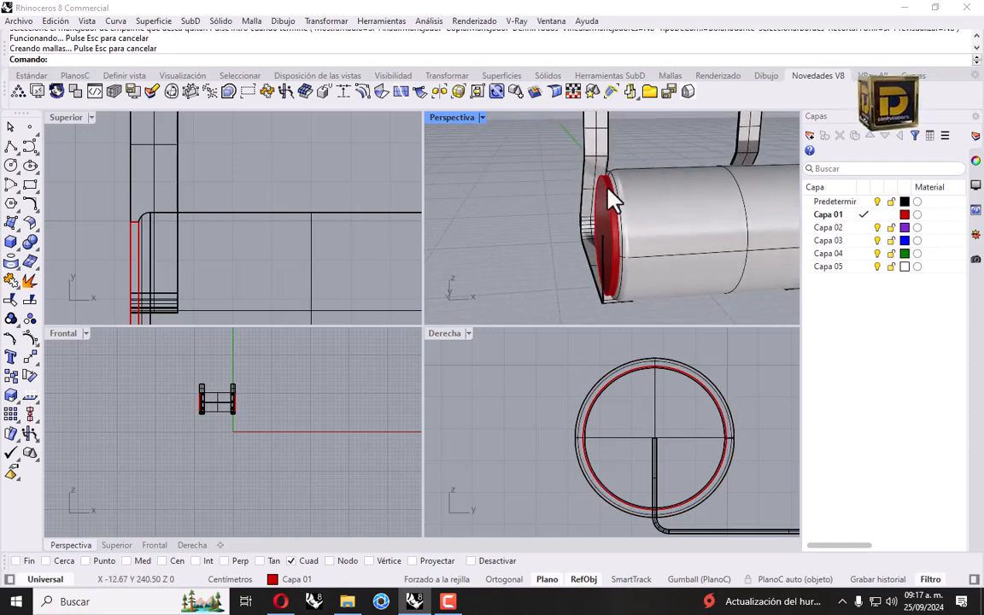
{"action": "scroll", "coordinate": [606, 189], "scroll_direction": "up", "scroll_amount": 5}
{"action": "right_click", "coordinate": [487, 185]}
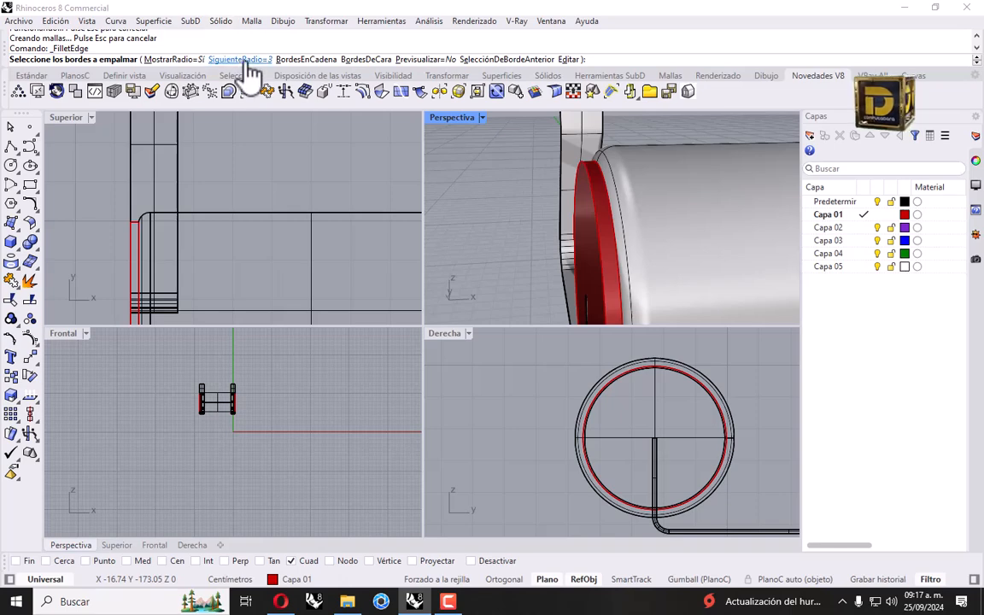
{"action": "left_click", "coordinate": [243, 60]}
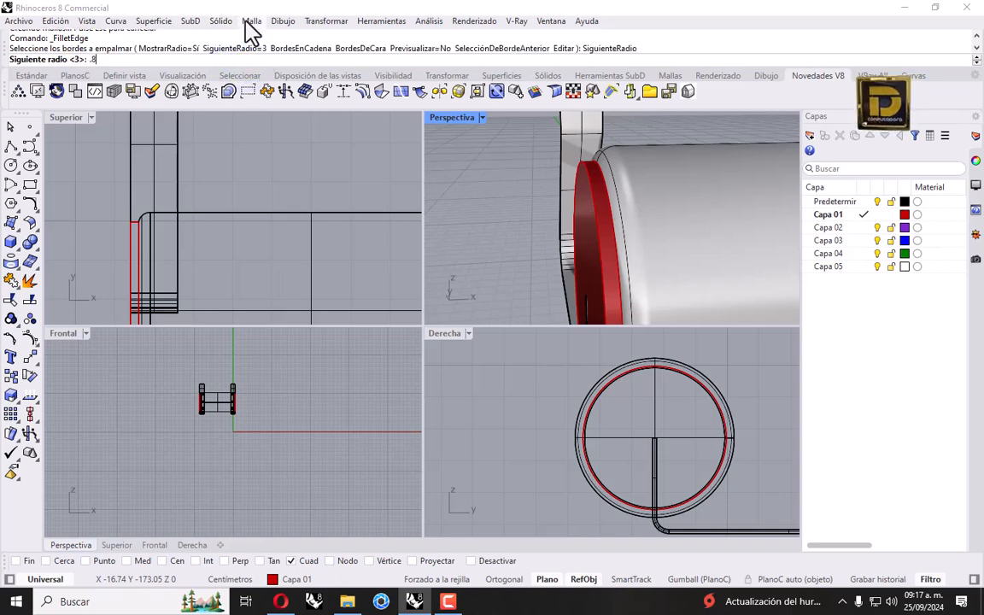
{"action": "type", "text": ".6"}
{"action": "key", "text": "Return"}
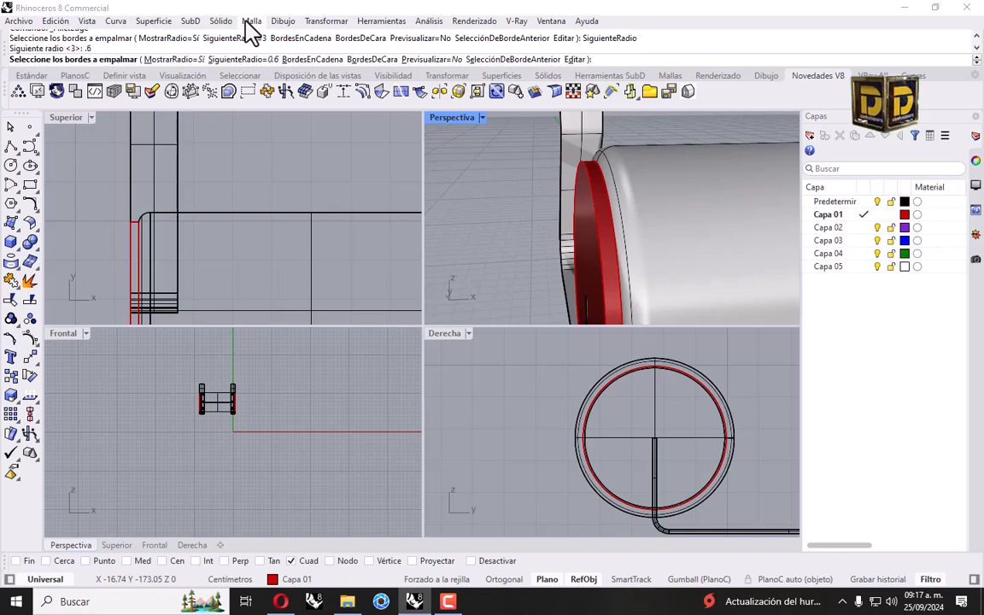
{"action": "left_click", "coordinate": [593, 209]}
{"action": "right_click_drag", "start_coordinate": [589, 204], "coordinate": [662, 212]}
{"action": "key", "text": "Return"}
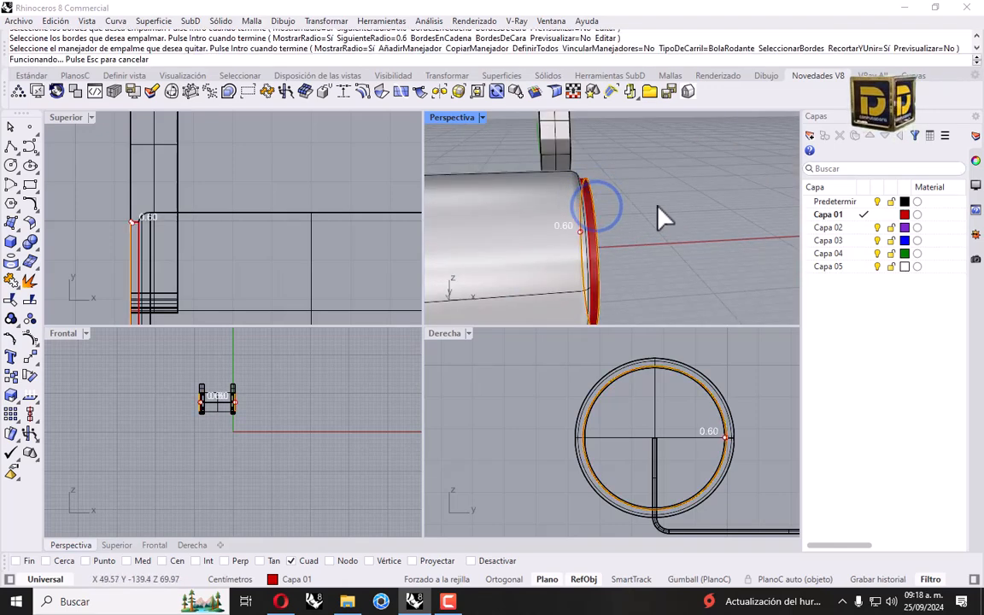
{"action": "key", "text": "Return"}
{"action": "scroll", "coordinate": [643, 221], "scroll_direction": "down", "scroll_amount": 4}
{"action": "scroll", "coordinate": [510, 224], "scroll_direction": "up", "scroll_amount": 8}
{"action": "right_click_drag", "start_coordinate": [508, 222], "coordinate": [539, 227]}
{"action": "scroll", "coordinate": [539, 227], "scroll_direction": "down", "scroll_amount": 8}
{"action": "right_click_drag", "start_coordinate": [696, 224], "coordinate": [635, 231]}
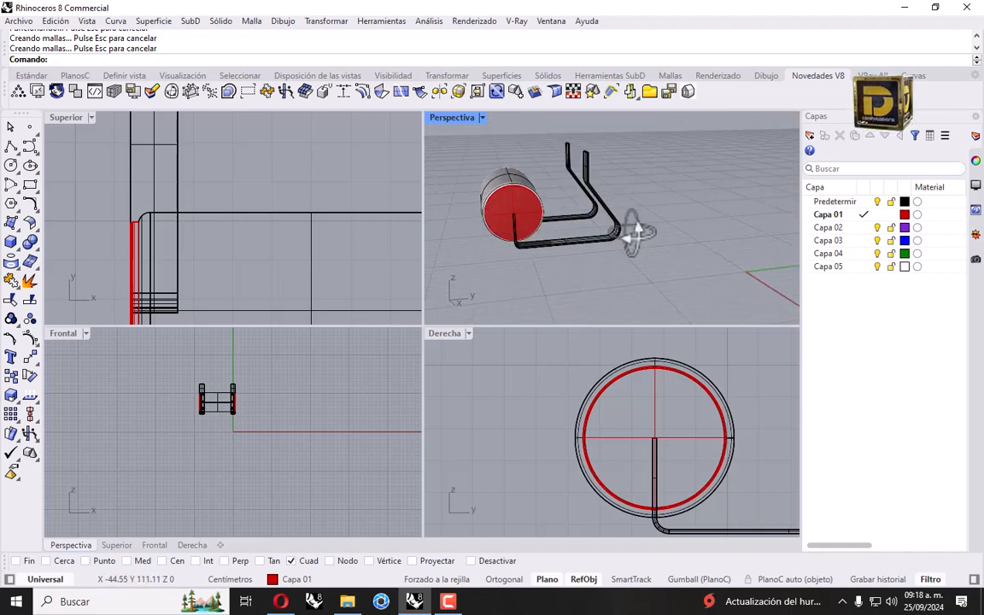
- Select the rounded cylinder together with its two red end discs in the right-side view
{"action": "scroll", "coordinate": [563, 474], "scroll_direction": "down", "scroll_amount": 4}
{"action": "right_click_drag", "start_coordinate": [642, 455], "coordinate": [627, 427]}
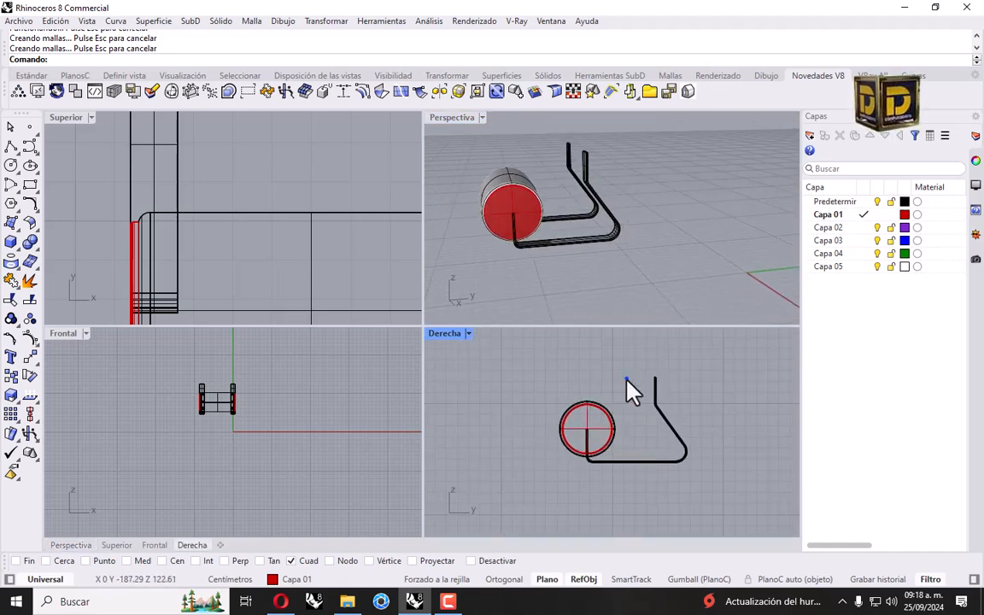
{"action": "left_click_drag", "start_coordinate": [626, 378], "coordinate": [594, 405]}
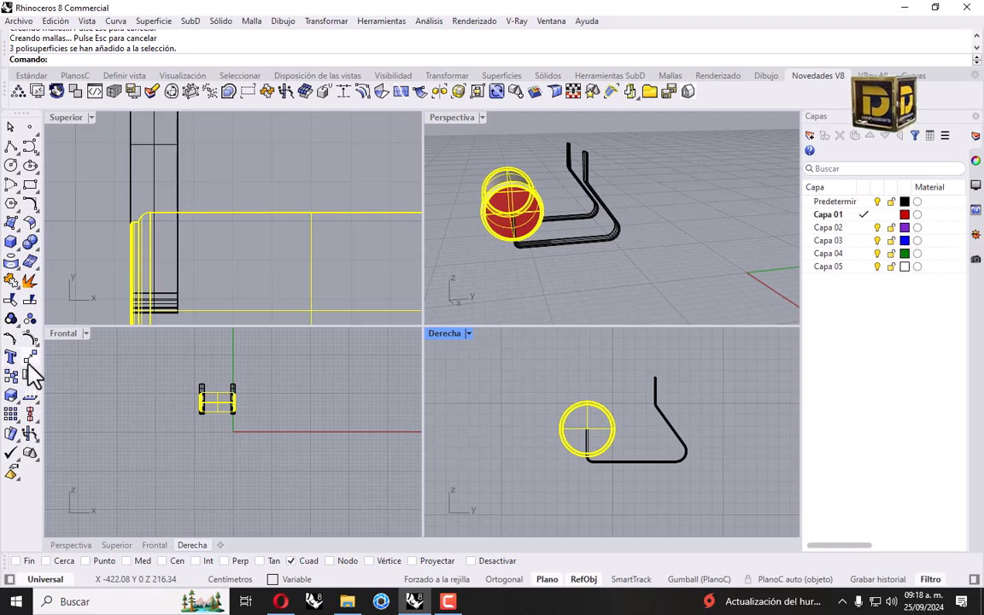
- Try to move the cylinder and discs from the short upright's top midpoint to the tall upright's top midpoint, and undo the move
{"action": "left_click", "coordinate": [28, 322]}
{"action": "scroll", "coordinate": [595, 427], "scroll_direction": "up", "scroll_amount": 3}
{"action": "scroll", "coordinate": [594, 427], "scroll_direction": "up", "scroll_amount": 3}
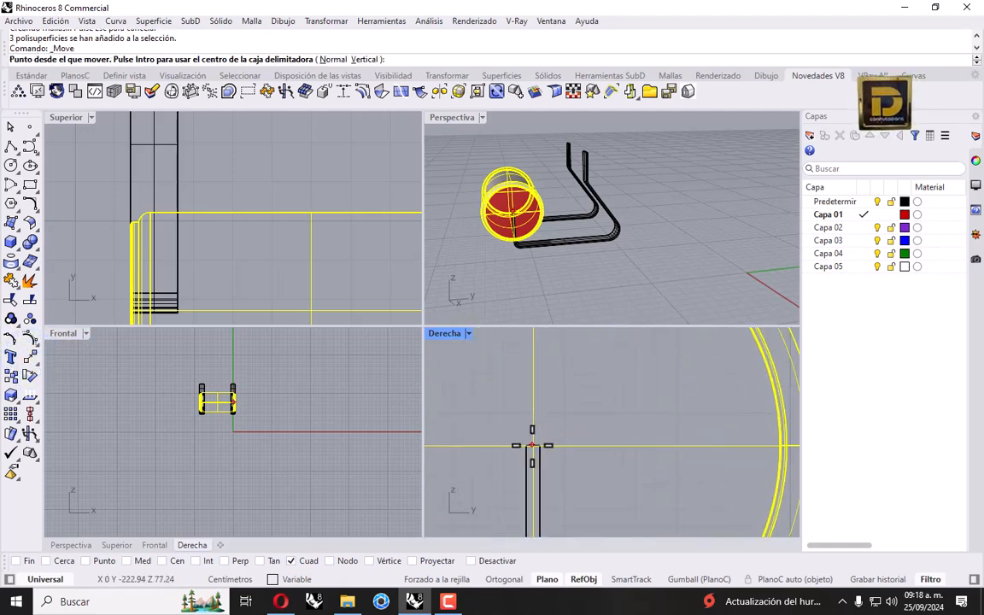
{"action": "left_click", "coordinate": [292, 560]}
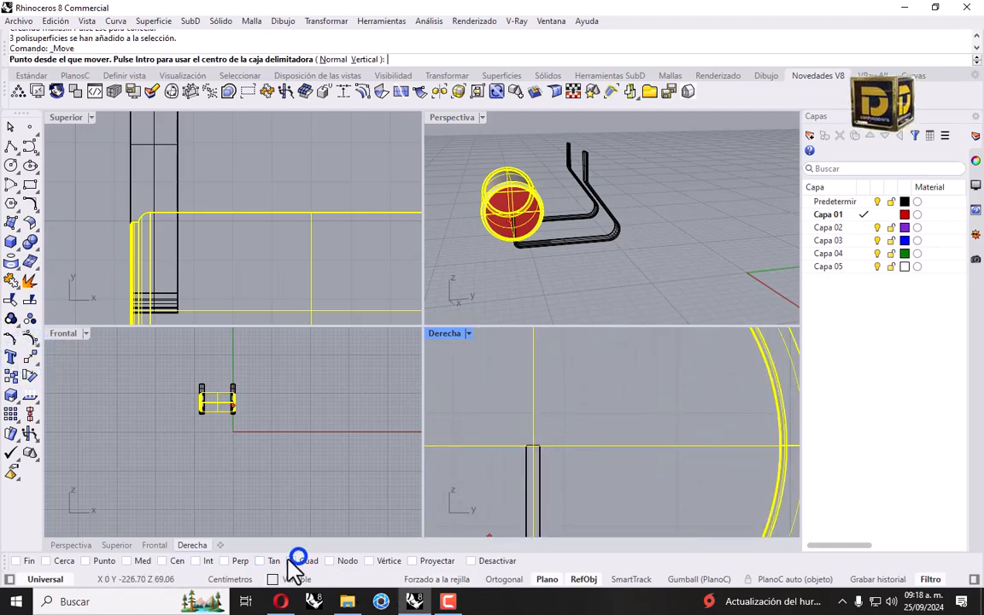
{"action": "left_click", "coordinate": [536, 443]}
{"action": "scroll", "coordinate": [556, 423], "scroll_direction": "down", "scroll_amount": 12}
{"action": "scroll", "coordinate": [626, 391], "scroll_direction": "up", "scroll_amount": 5}
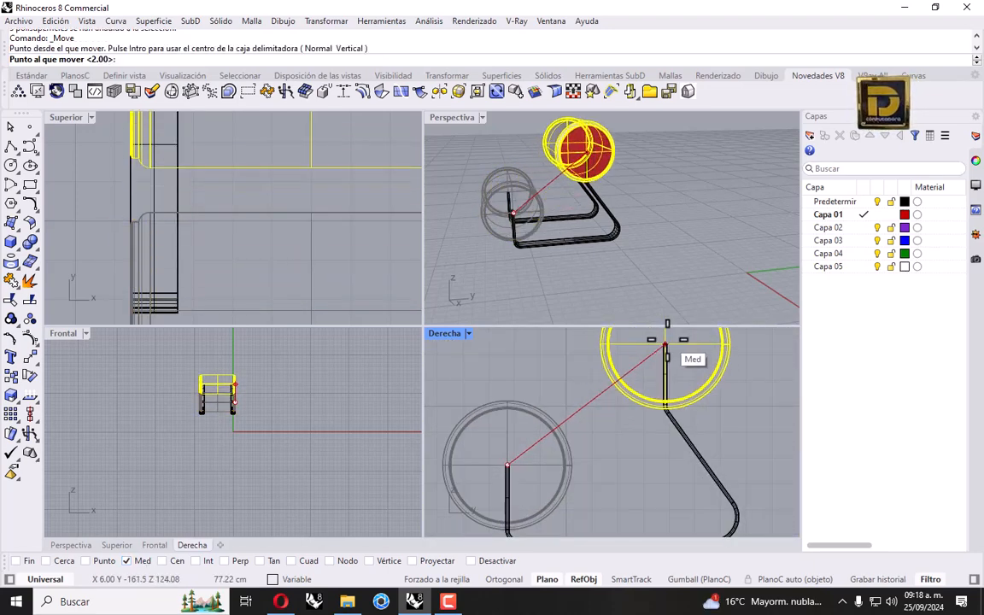
{"action": "left_click", "coordinate": [667, 345]}
{"action": "key", "text": "ctrl+z"}
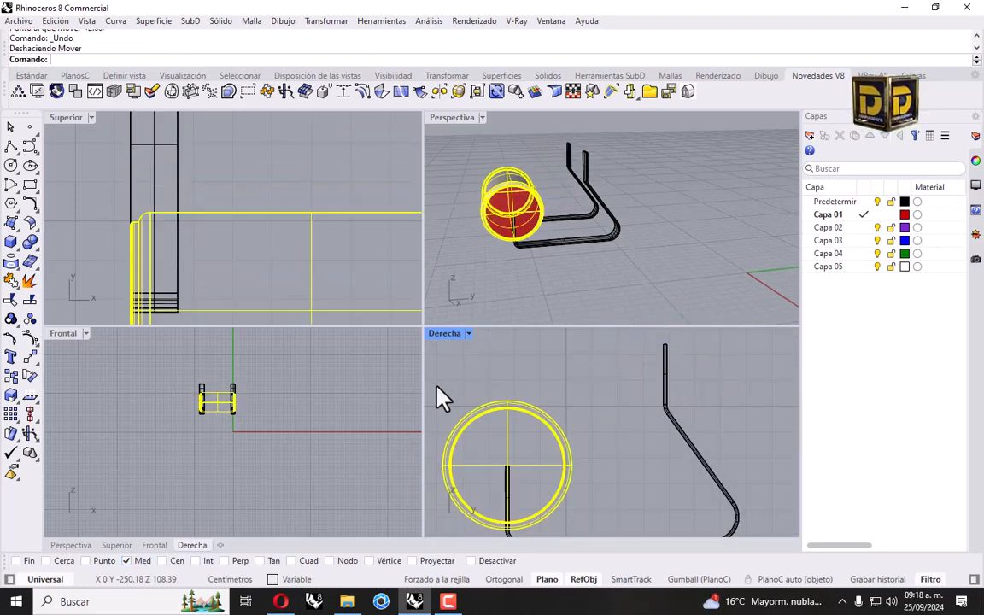
- Copy the cylinder and its discs from the short upright's top midpoint to the tall upright's top midpoint
{"action": "left_click", "coordinate": [30, 375]}
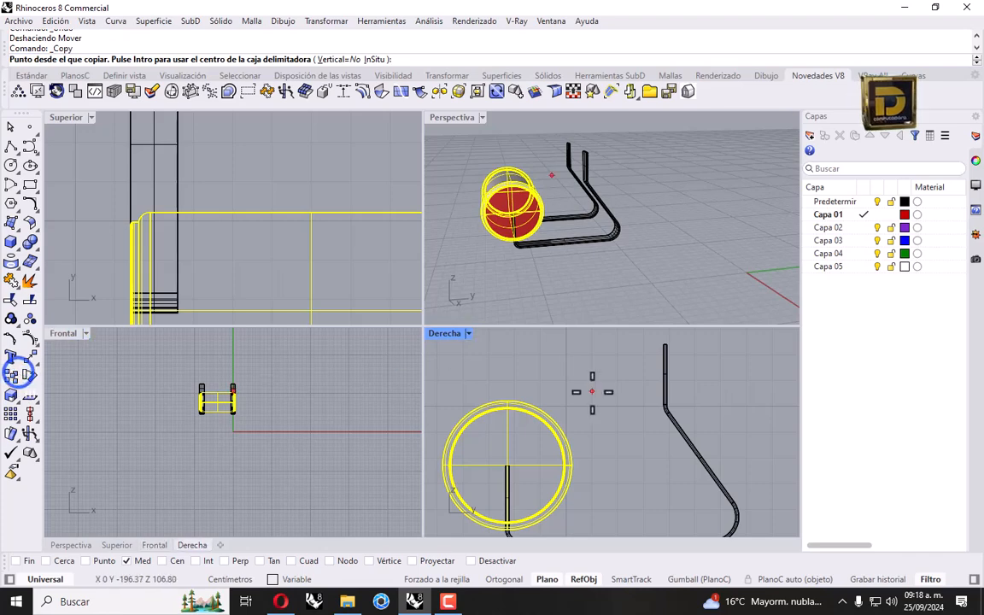
{"action": "left_click", "coordinate": [507, 465]}
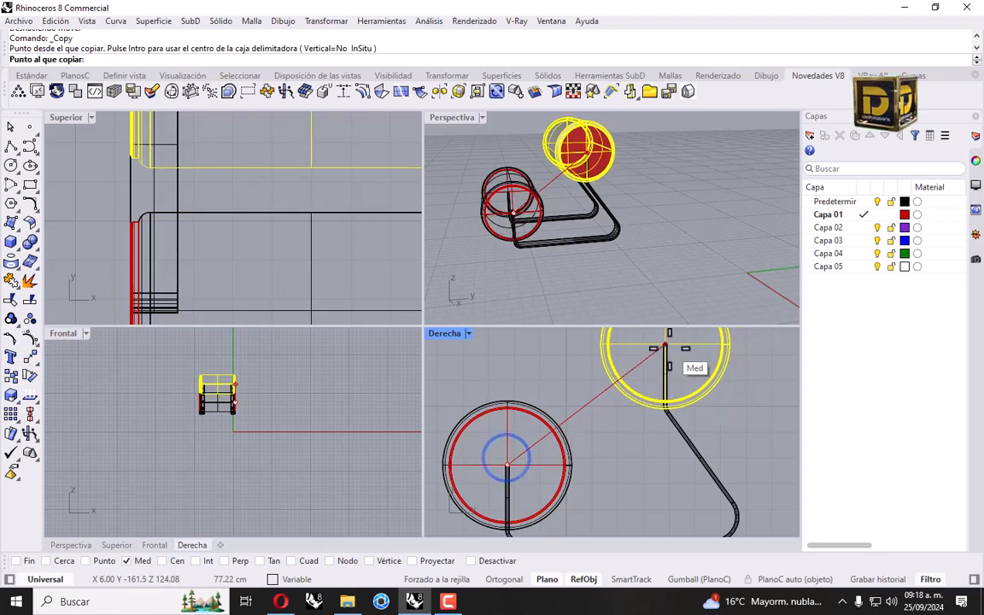
{"action": "left_click", "coordinate": [667, 345]}
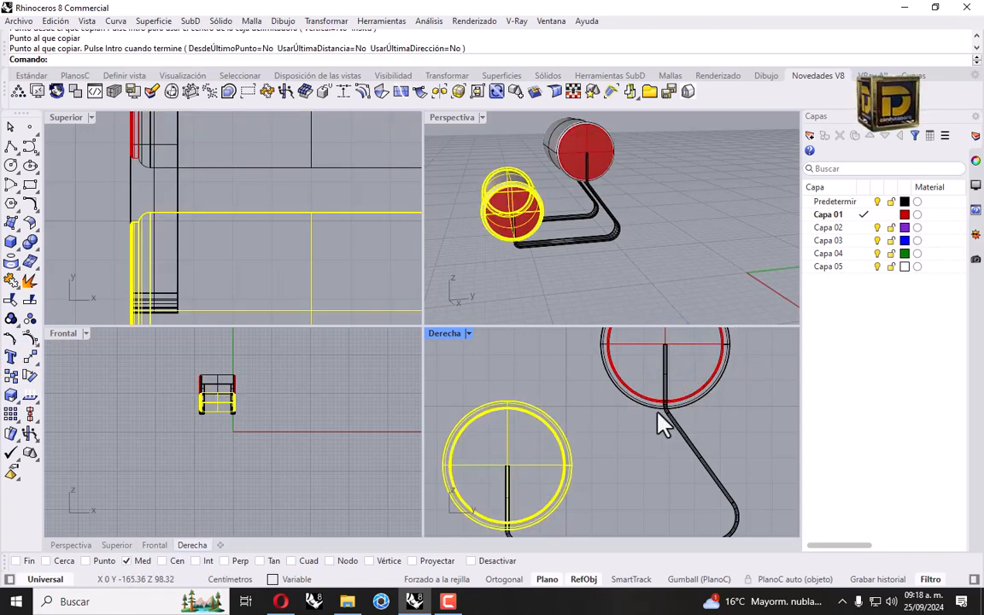
{"action": "right_click", "coordinate": [613, 420]}
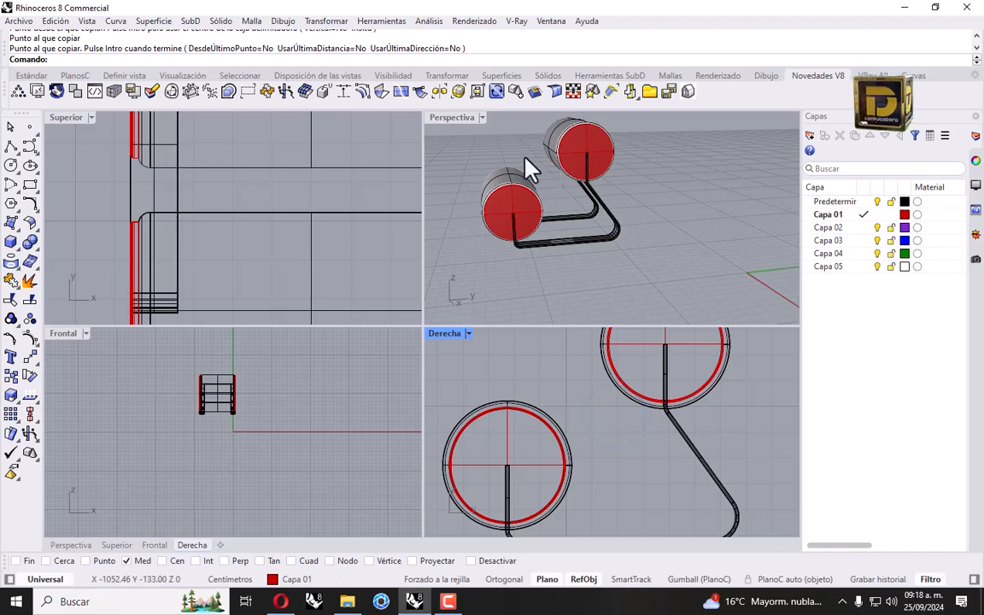
- Examine both cylinders and their bent supports from several angles in the enlarged perspective view
{"action": "right_click_drag", "start_coordinate": [529, 168], "coordinate": [545, 153]}
{"action": "double_click", "coordinate": [457, 122]}
{"action": "right_click_drag", "start_coordinate": [457, 117], "coordinate": [449, 227]}
{"action": "scroll", "coordinate": [575, 420], "scroll_direction": "down", "scroll_amount": 5}
{"action": "scroll", "coordinate": [438, 307], "scroll_direction": "up", "scroll_amount": 5}
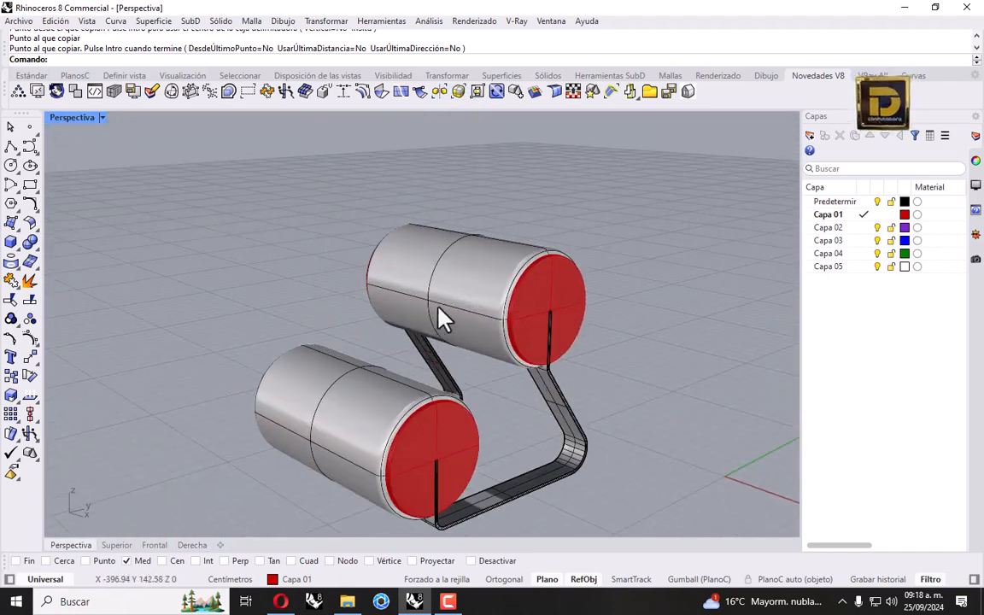
{"action": "right_click_drag", "start_coordinate": [438, 310], "coordinate": [413, 357]}
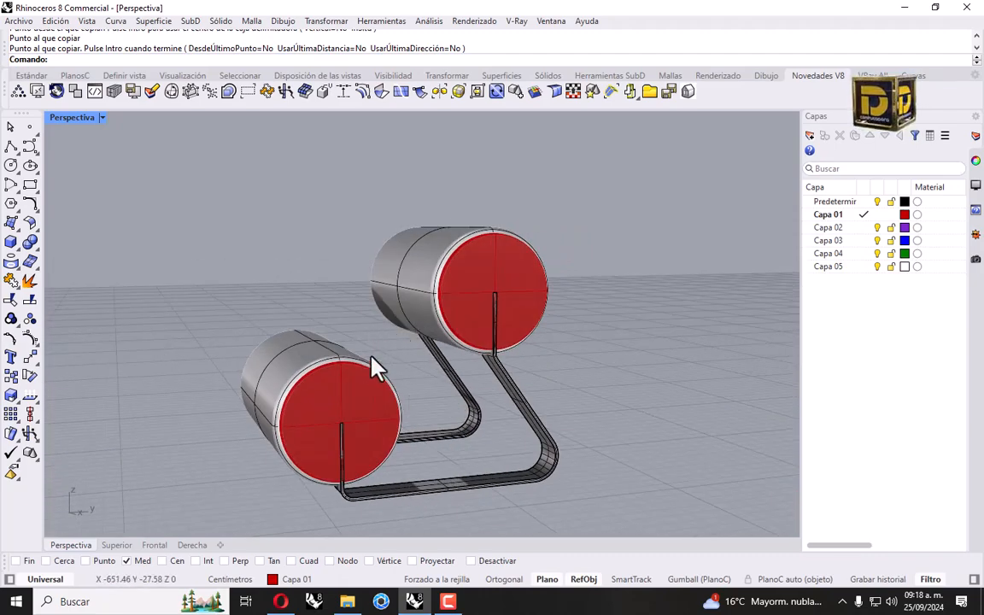
{"action": "right_click_drag", "start_coordinate": [539, 331], "coordinate": [372, 282]}
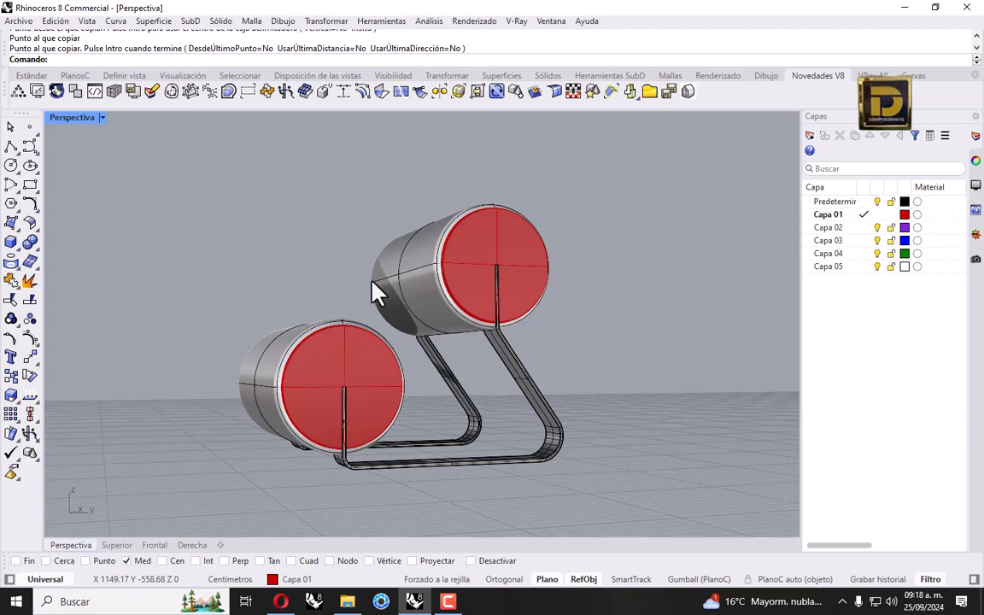
{"action": "right_click_drag", "start_coordinate": [378, 345], "coordinate": [281, 333]}
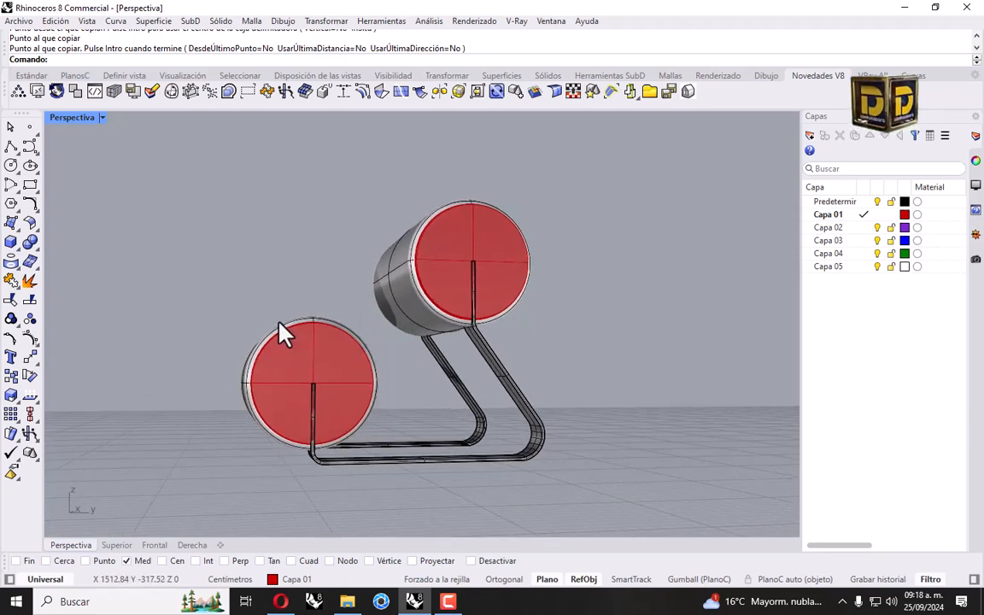
{"action": "left_click", "coordinate": [279, 322]}
{"action": "left_click", "coordinate": [94, 208]}
{"action": "right_click_drag", "start_coordinate": [170, 237], "coordinate": [307, 412]}
{"action": "left_click", "coordinate": [308, 401]}
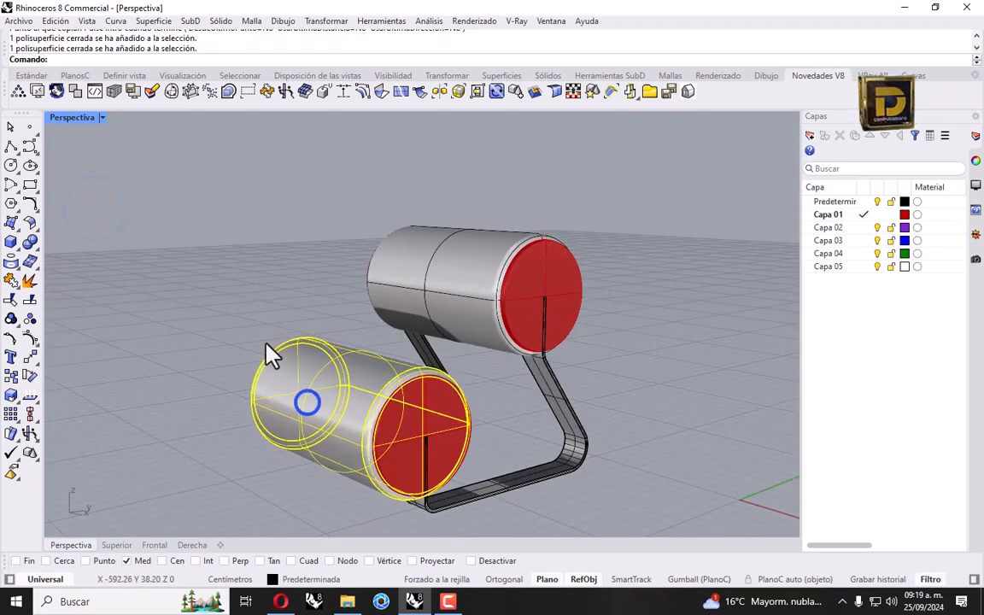
{"action": "right_click_drag", "start_coordinate": [485, 433], "coordinate": [430, 360]}
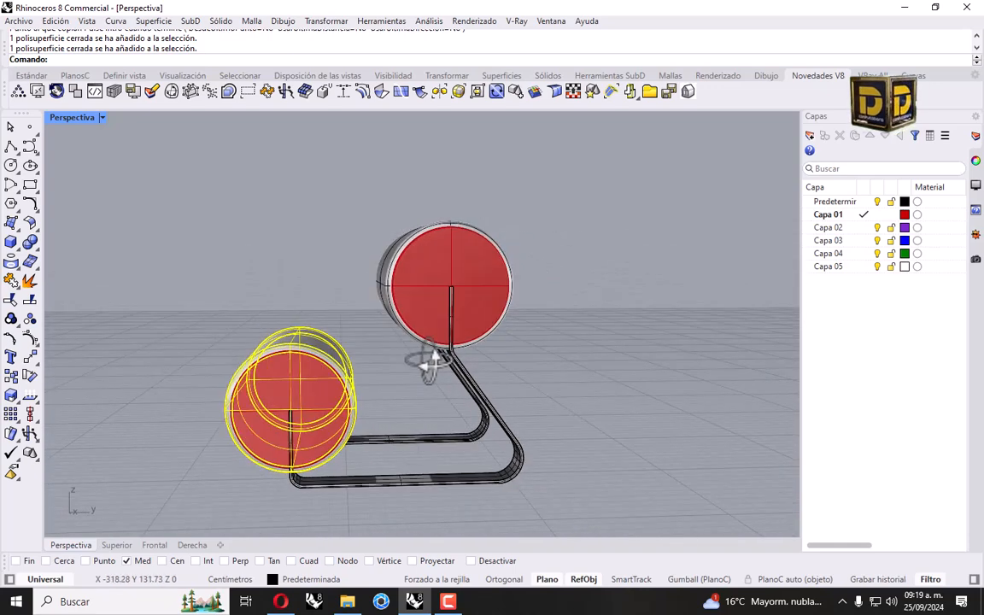
{"action": "left_click", "coordinate": [558, 363]}
- Hide the upper cylinder and its two red end discs
{"action": "left_click_drag", "start_coordinate": [572, 408], "coordinate": [459, 489]}
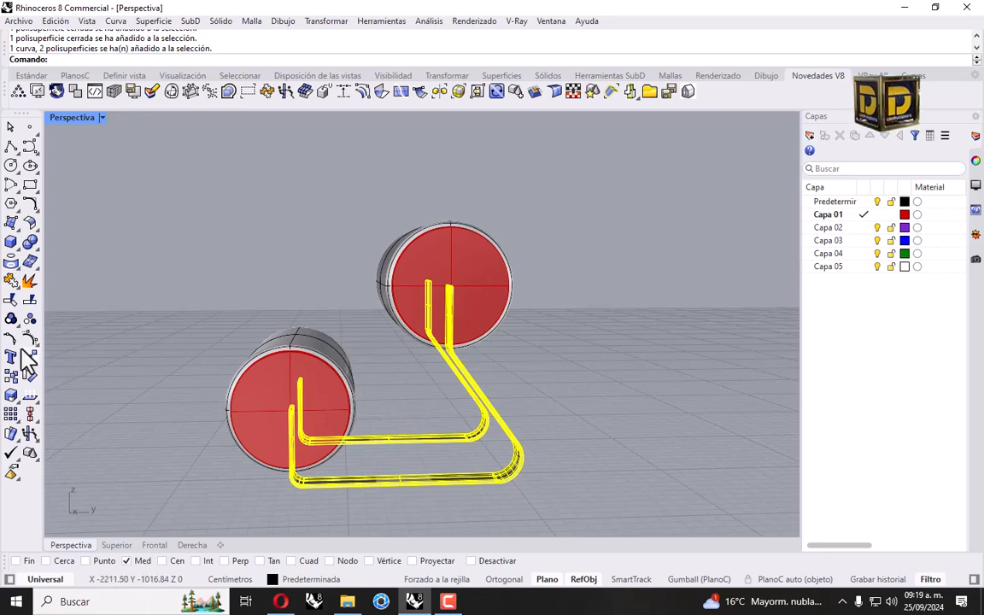
{"action": "left_click_drag", "start_coordinate": [500, 153], "coordinate": [478, 248]}
{"action": "left_click", "coordinate": [30, 76]}
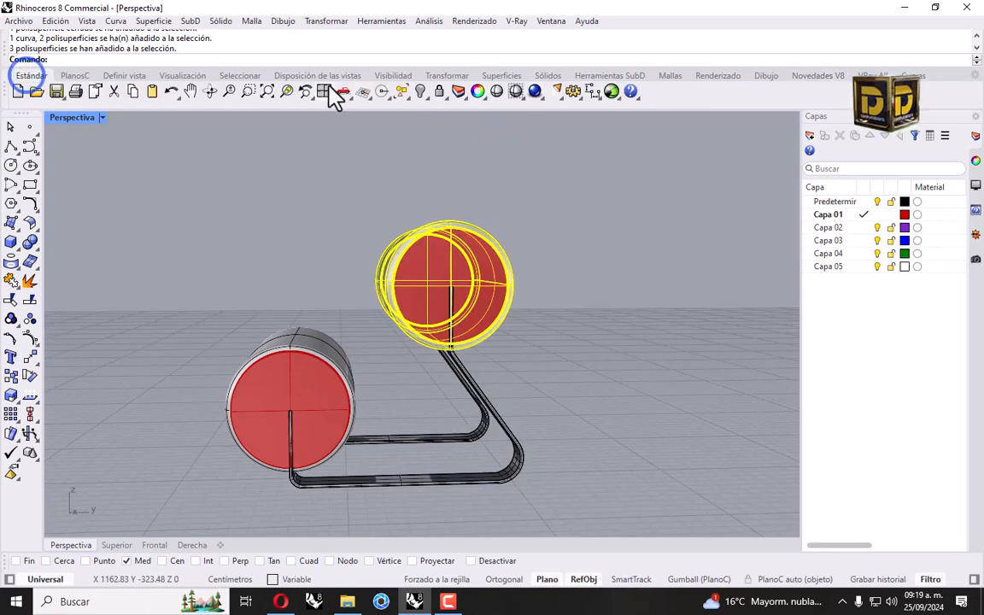
{"action": "left_click", "coordinate": [419, 91]}
- Shorten both bent supports along Y with Scale 1D in the right-side view, using the short upright's top endpoint as base point
{"action": "left_click_drag", "start_coordinate": [559, 308], "coordinate": [72, 246]}
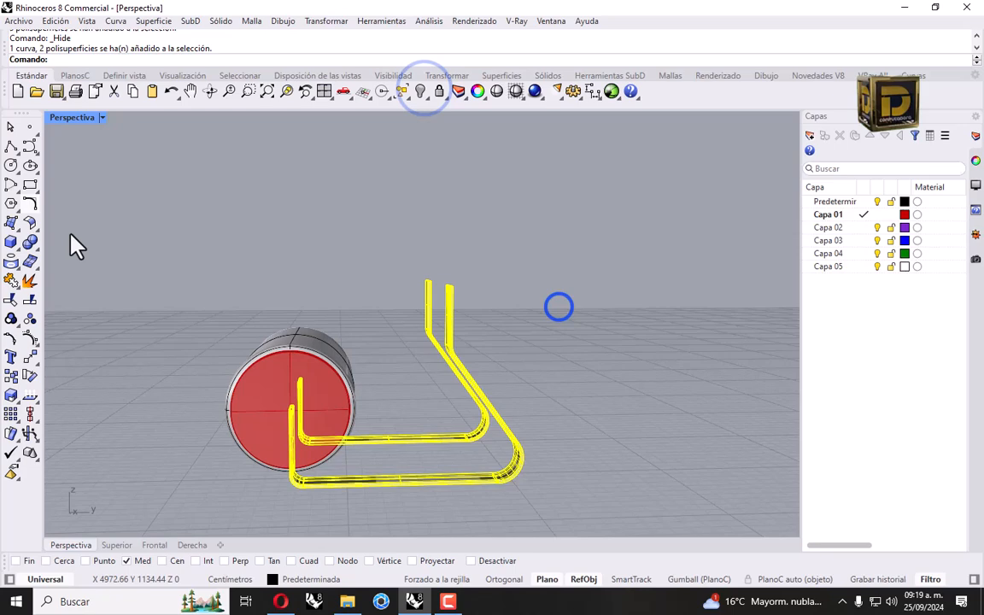
{"action": "double_click", "coordinate": [72, 118]}
{"action": "scroll", "coordinate": [478, 382], "scroll_direction": "down", "scroll_amount": 3}
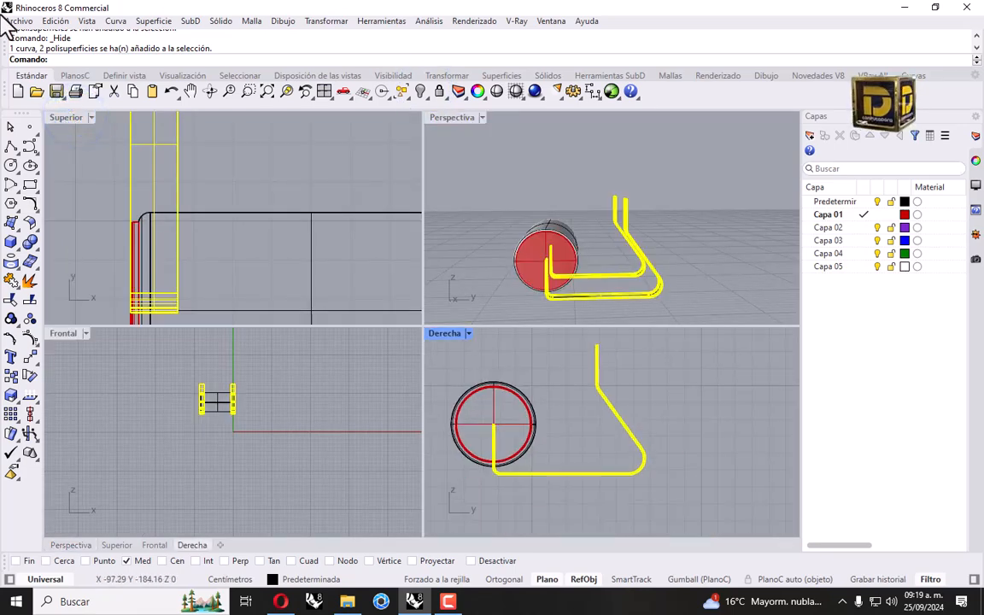
{"action": "left_click", "coordinate": [331, 21]}
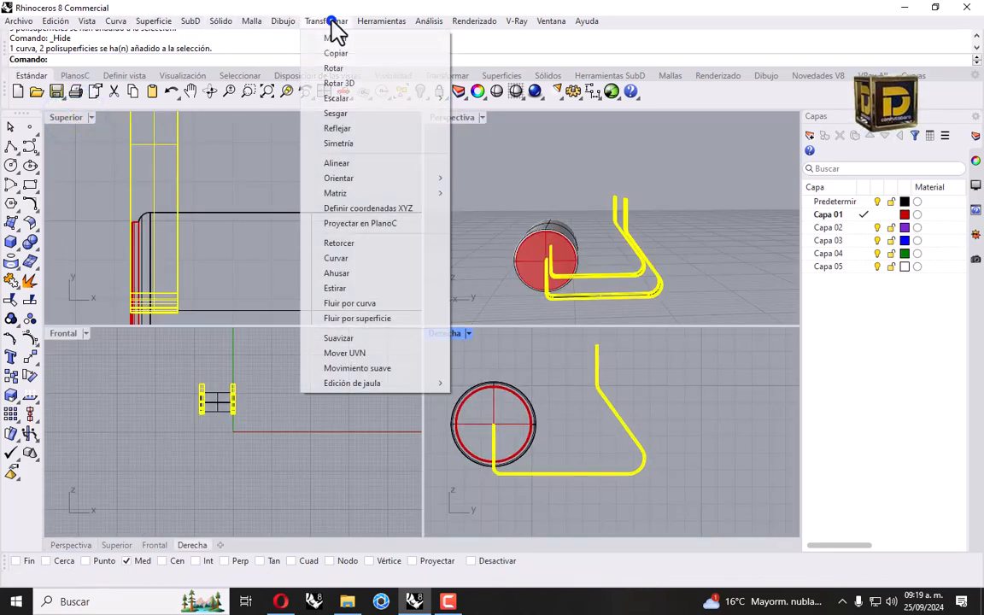
{"action": "left_click", "coordinate": [360, 99]}
{"action": "left_click", "coordinate": [498, 128]}
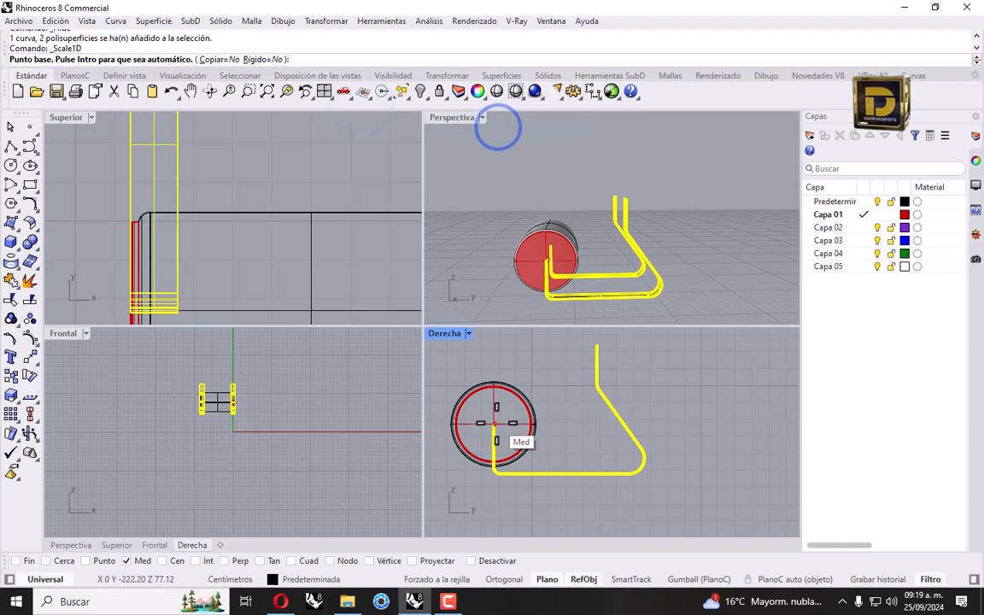
{"action": "scroll", "coordinate": [493, 425], "scroll_direction": "up", "scroll_amount": 5}
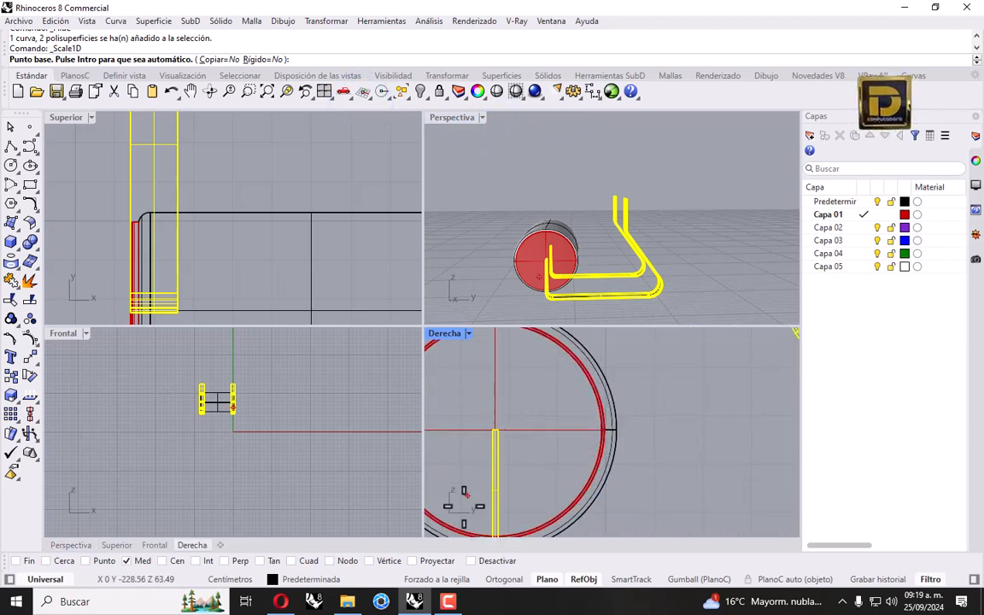
{"action": "left_click", "coordinate": [16, 562]}
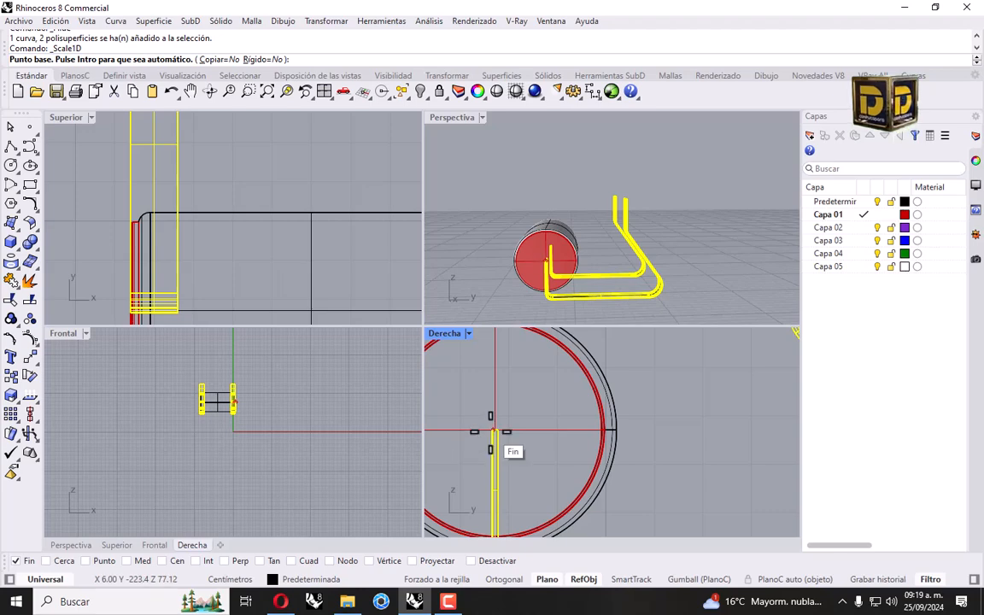
{"action": "left_click", "coordinate": [493, 431]}
{"action": "scroll", "coordinate": [493, 431], "scroll_direction": "down", "scroll_amount": 5}
{"action": "scroll", "coordinate": [492, 397], "scroll_direction": "down", "scroll_amount": 7}
{"action": "scroll", "coordinate": [589, 404], "scroll_direction": "up", "scroll_amount": 8, "text": "shift"}
{"action": "left_click", "coordinate": [588, 404], "text": "shift"}
{"action": "scroll", "coordinate": [589, 404], "scroll_direction": "down", "scroll_amount": 3, "text": "shift"}
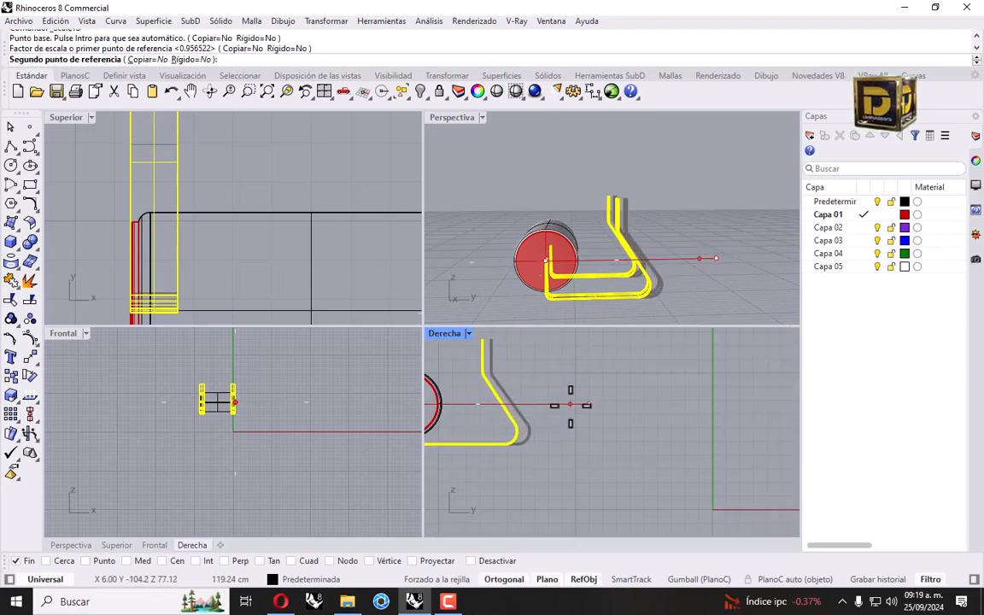
{"action": "right_click_drag", "start_coordinate": [571, 405], "coordinate": [627, 415]}
{"action": "left_click", "coordinate": [610, 408]}
{"action": "left_click", "coordinate": [584, 371]}
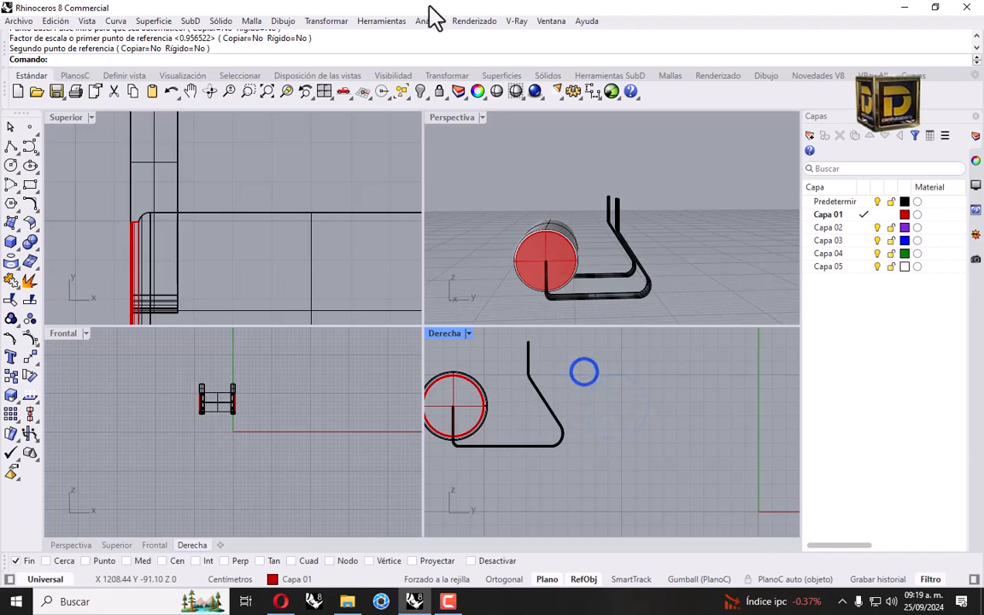
- Show the hidden upper cylinder and discs, move them freely up and away from the tall uprights, and keep them selected
{"action": "left_click", "coordinate": [419, 91]}
{"action": "scroll", "coordinate": [529, 422], "scroll_direction": "down", "scroll_amount": 3}
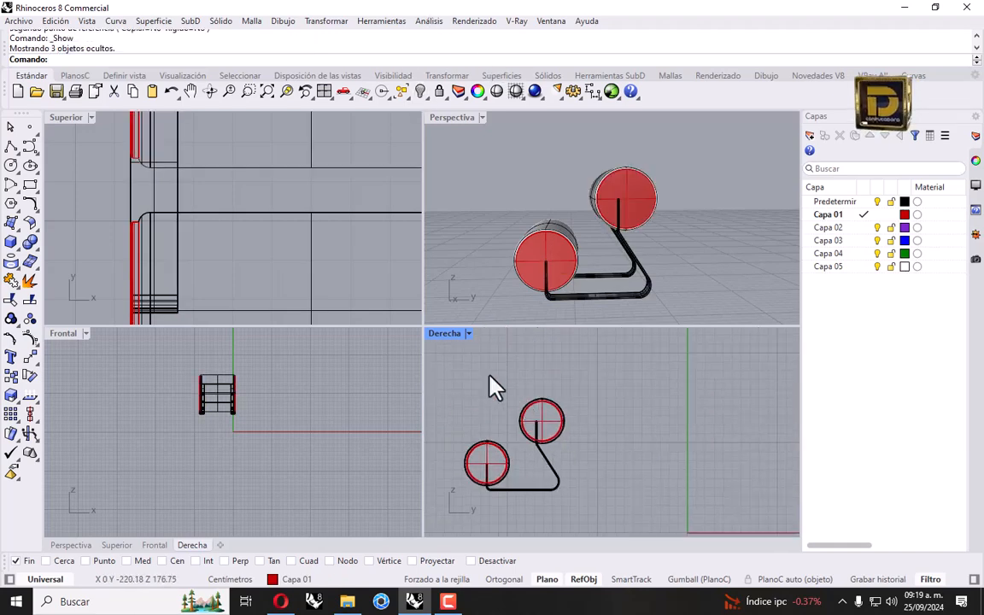
{"action": "left_click", "coordinate": [543, 425]}
{"action": "left_click_drag", "start_coordinate": [553, 439], "coordinate": [603, 420]}
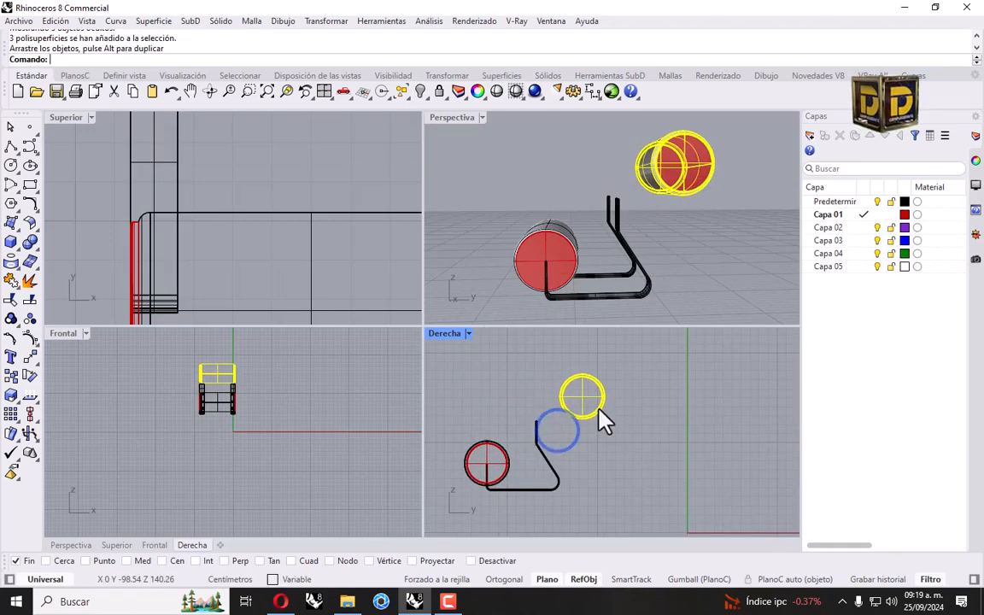
{"action": "left_click", "coordinate": [642, 412]}
{"action": "left_click_drag", "start_coordinate": [541, 362], "coordinate": [657, 449]}
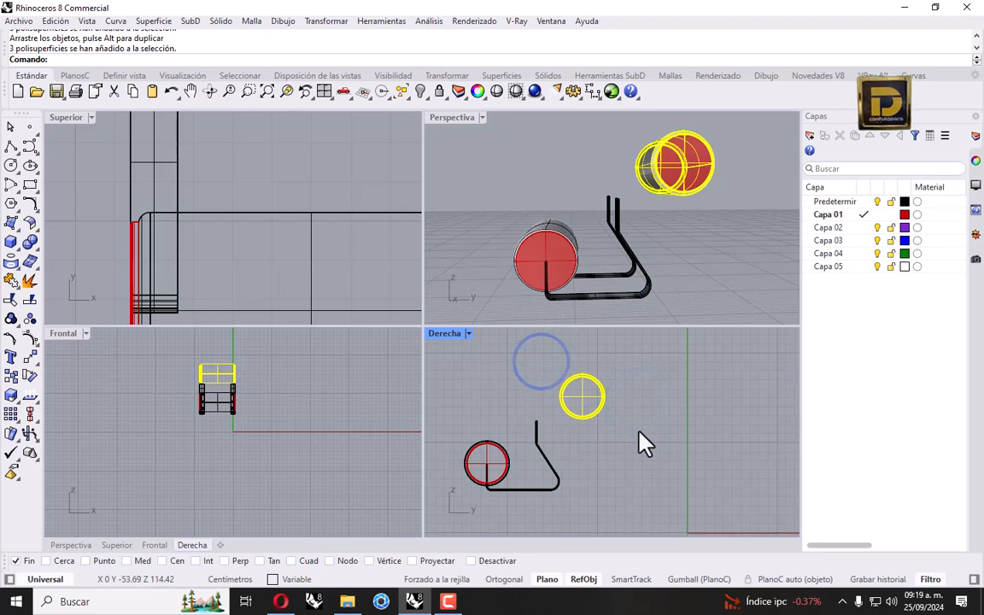
- Move the upper cylinder and its discs by their centre onto the midpoint of the tall upright's top edge in the right-side view
{"action": "double_click", "coordinate": [444, 333]}
{"action": "left_click", "coordinate": [30, 357]}
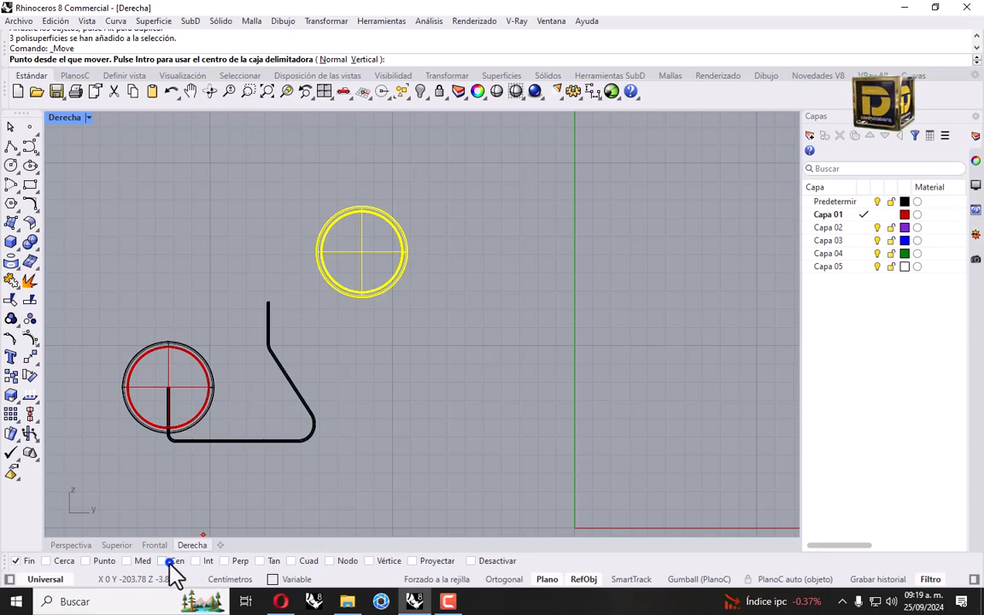
{"action": "left_click", "coordinate": [169, 561]}
{"action": "left_click", "coordinate": [375, 289]}
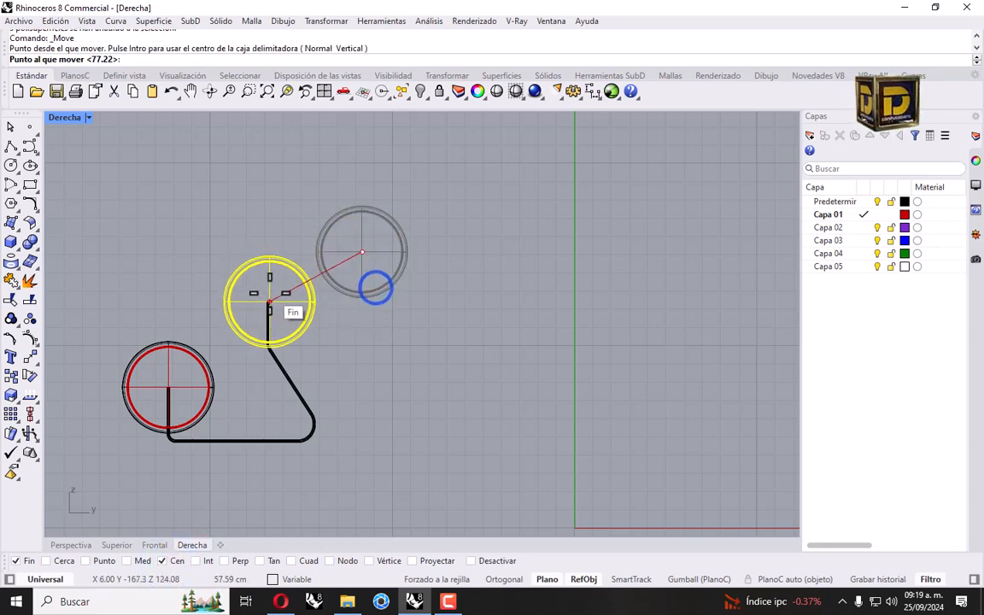
{"action": "scroll", "coordinate": [269, 301], "scroll_direction": "up", "scroll_amount": 5}
{"action": "right_click", "coordinate": [141, 565]}
{"action": "scroll", "coordinate": [284, 305], "scroll_direction": "up", "scroll_amount": 10}
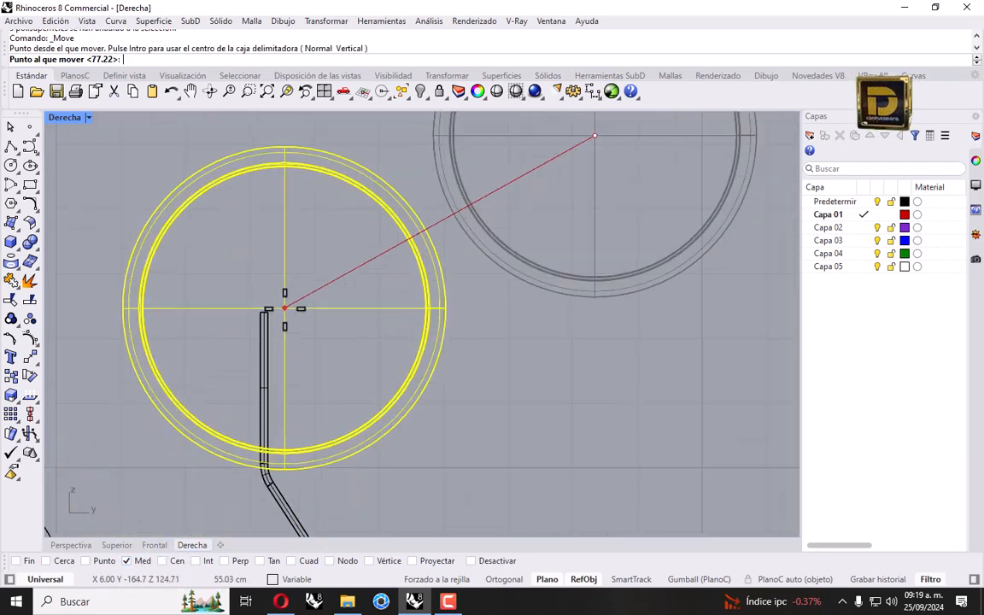
{"action": "left_click", "coordinate": [240, 314]}
{"action": "left_click", "coordinate": [298, 240]}
{"action": "scroll", "coordinate": [320, 255], "scroll_direction": "down", "scroll_amount": 8}
{"action": "scroll", "coordinate": [321, 257], "scroll_direction": "down", "scroll_amount": 5}
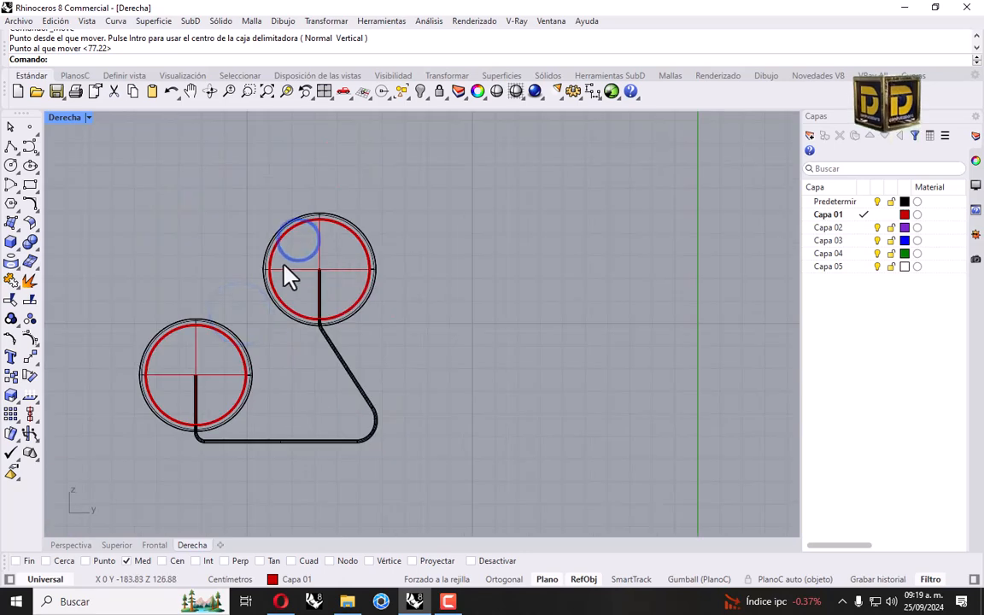
- Examine both cylinders and their supports from several angles in the perspective view
{"action": "double_click", "coordinate": [75, 121]}
{"action": "right_click_drag", "start_coordinate": [531, 201], "coordinate": [585, 181]}
{"action": "scroll", "coordinate": [585, 181], "scroll_direction": "up", "scroll_amount": 8}
{"action": "right_click_drag", "start_coordinate": [647, 209], "coordinate": [591, 215]}
{"action": "scroll", "coordinate": [566, 193], "scroll_direction": "down", "scroll_amount": 5}
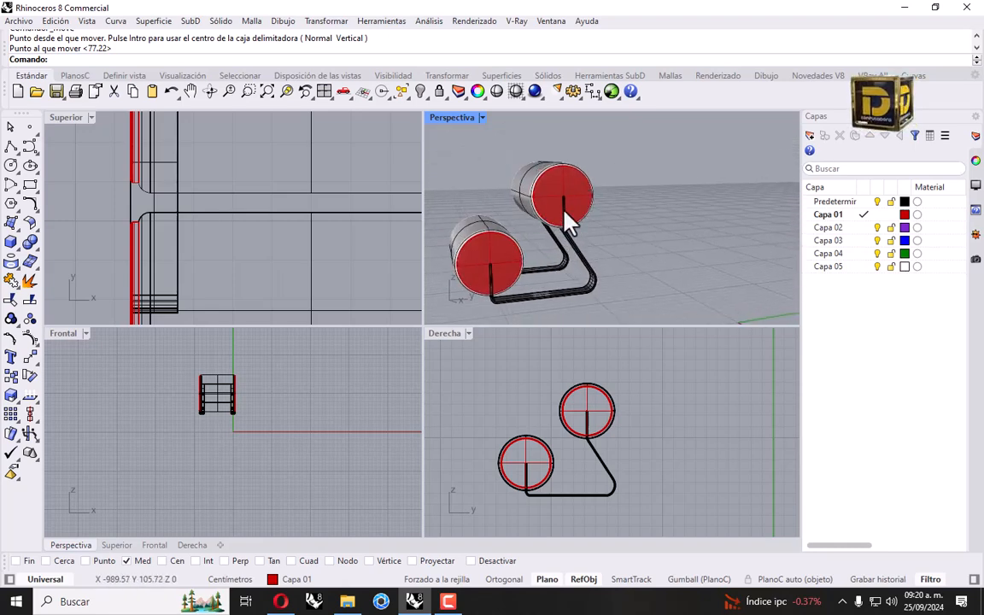
{"action": "scroll", "coordinate": [564, 210], "scroll_direction": "down", "scroll_amount": 5}
{"action": "right_click_drag", "start_coordinate": [484, 193], "coordinate": [526, 201]}
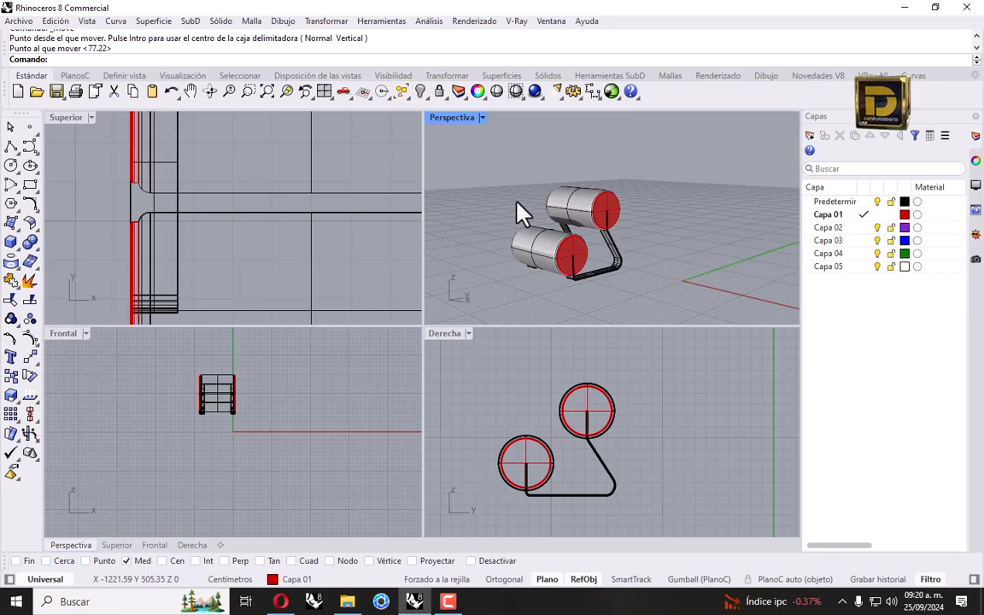
- Move the imported seated figure from the Y origin to just above the lower cylinder in the right-side view
{"action": "left_click", "coordinate": [689, 408]}
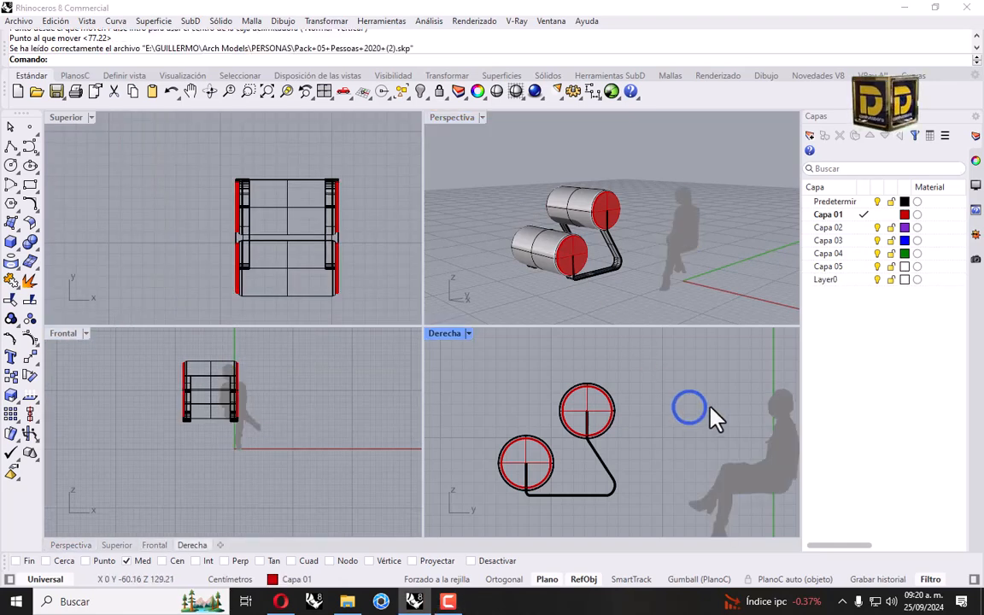
{"action": "right_click_drag", "start_coordinate": [738, 430], "coordinate": [685, 412]}
{"action": "scroll", "coordinate": [685, 412], "scroll_direction": "down", "scroll_amount": 6}
{"action": "left_click", "coordinate": [699, 426]}
{"action": "left_click_drag", "start_coordinate": [709, 421], "coordinate": [568, 385]}
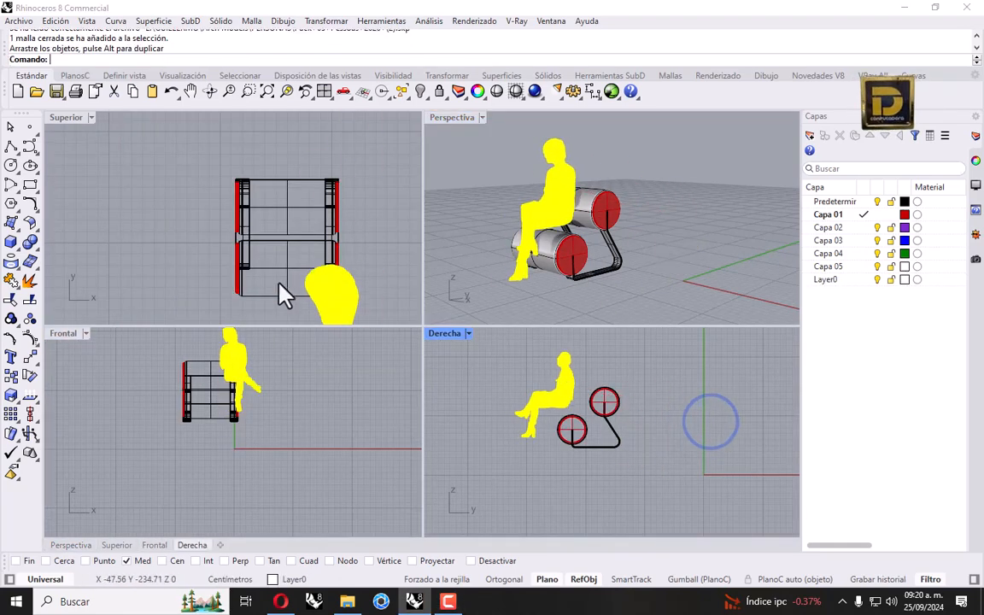
- Centre the seated figure across the width of the cylinders in the top view
{"action": "scroll", "coordinate": [340, 280], "scroll_direction": "up", "scroll_amount": 4}
{"action": "right_click_drag", "start_coordinate": [340, 281], "coordinate": [362, 212]}
{"action": "scroll", "coordinate": [369, 248], "scroll_direction": "down", "scroll_amount": 4}
{"action": "left_click_drag", "start_coordinate": [370, 247], "coordinate": [328, 203]}
- Adjust the seated figure in the right-side view so it rests on the lower cylinder with its back against the upper one
{"action": "right_click_drag", "start_coordinate": [643, 255], "coordinate": [643, 222]}
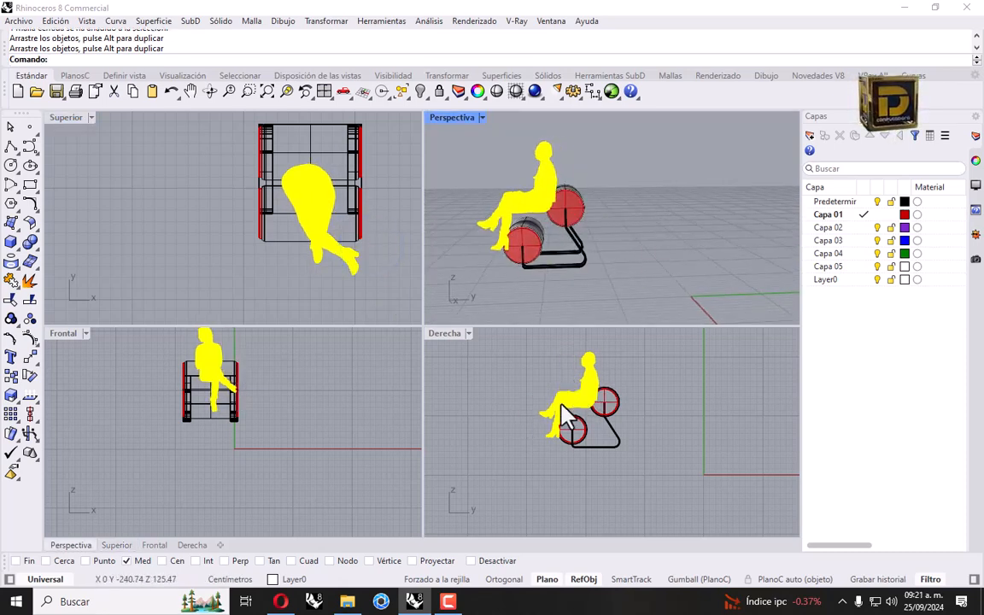
{"action": "scroll", "coordinate": [564, 417], "scroll_direction": "up", "scroll_amount": 5}
{"action": "mouse_move", "coordinate": [658, 401]}
{"action": "left_mouse_down"}
{"action": "mouse_move", "coordinate": [644, 401]}
{"action": "mouse_move", "coordinate": [649, 408]}
{"action": "left_mouse_up"}
{"action": "double_click", "coordinate": [438, 333]}
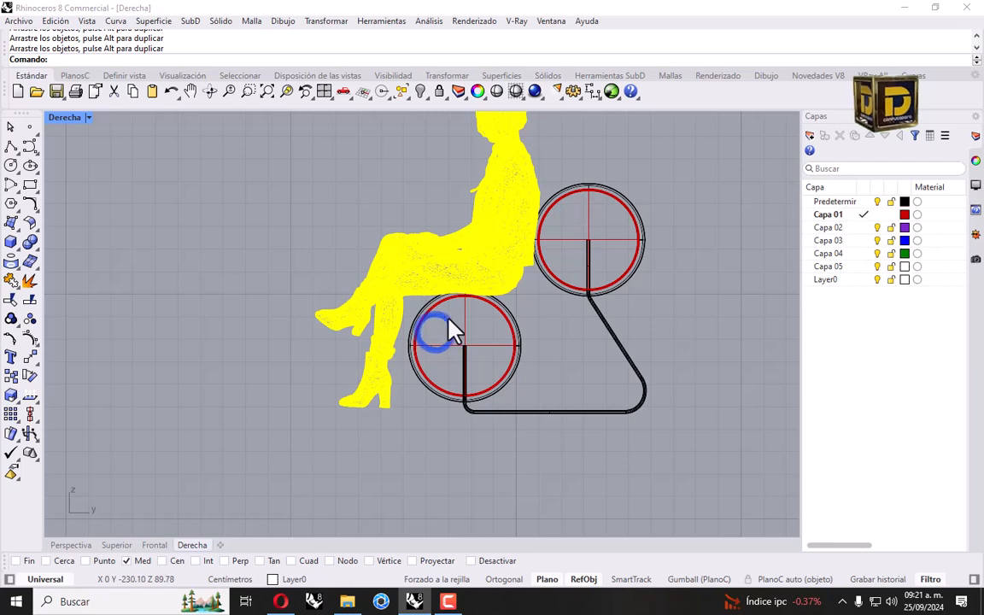
{"action": "right_click_drag", "start_coordinate": [417, 245], "coordinate": [415, 279]}
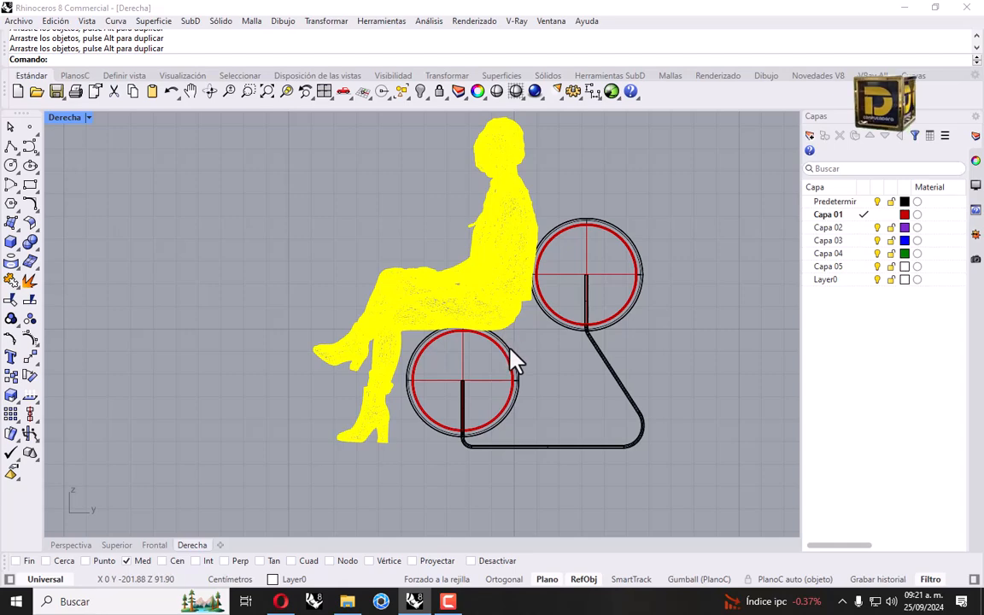
{"action": "scroll", "coordinate": [489, 325], "scroll_direction": "up", "scroll_amount": 5}
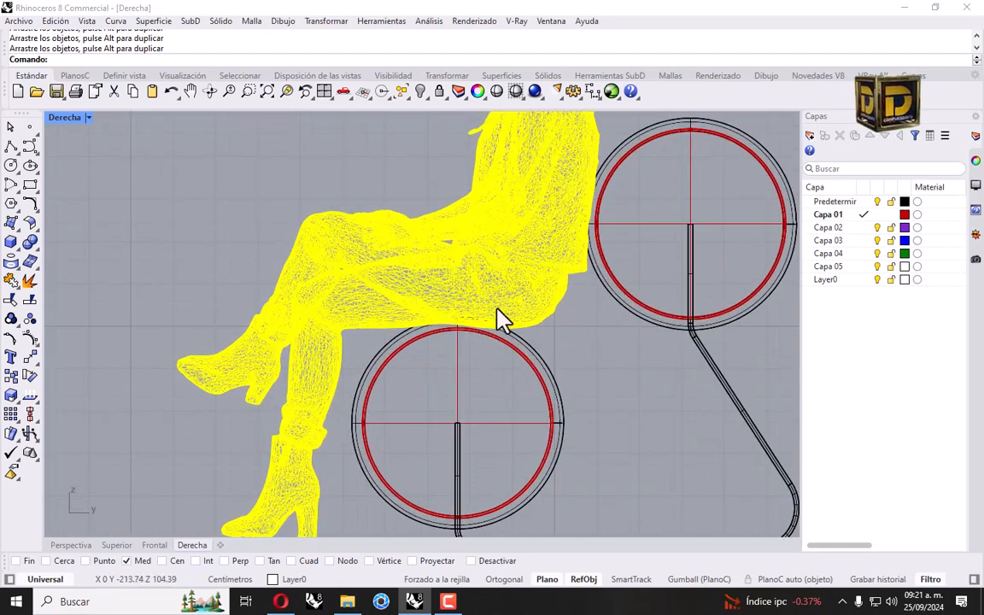
{"action": "mouse_move", "coordinate": [503, 318]}
{"action": "left_mouse_down"}
{"action": "mouse_move", "coordinate": [495, 303]}
{"action": "mouse_move", "coordinate": [500, 311]}
{"action": "left_mouse_up"}
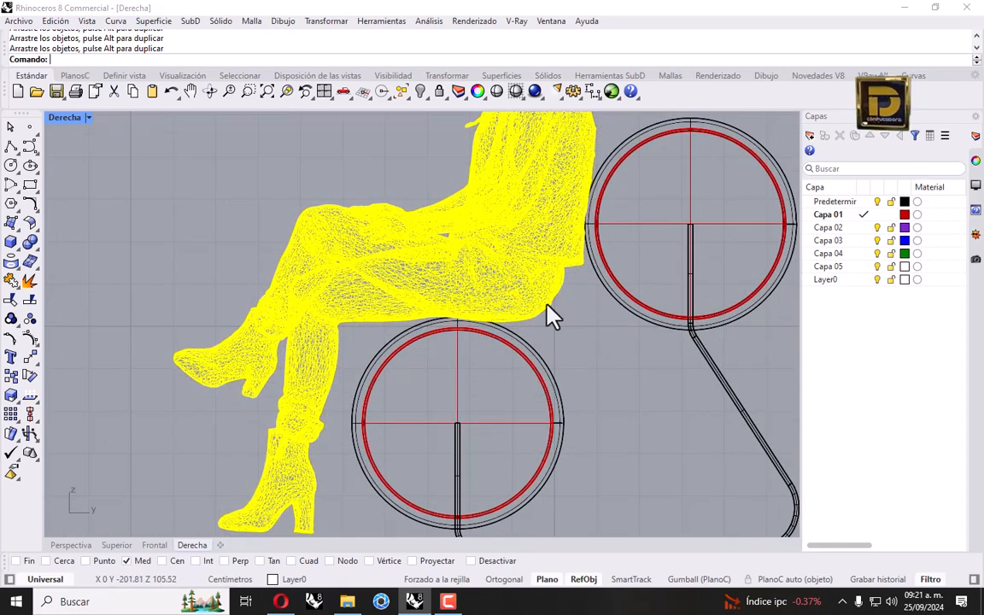
- Examine how the seated figure fits on the lower cylinder and against the upper cylinder in the right-side view
{"action": "left_click", "coordinate": [646, 335]}
{"action": "scroll", "coordinate": [605, 336], "scroll_direction": "down", "scroll_amount": 4}
{"action": "right_click_drag", "start_coordinate": [620, 340], "coordinate": [581, 347]}
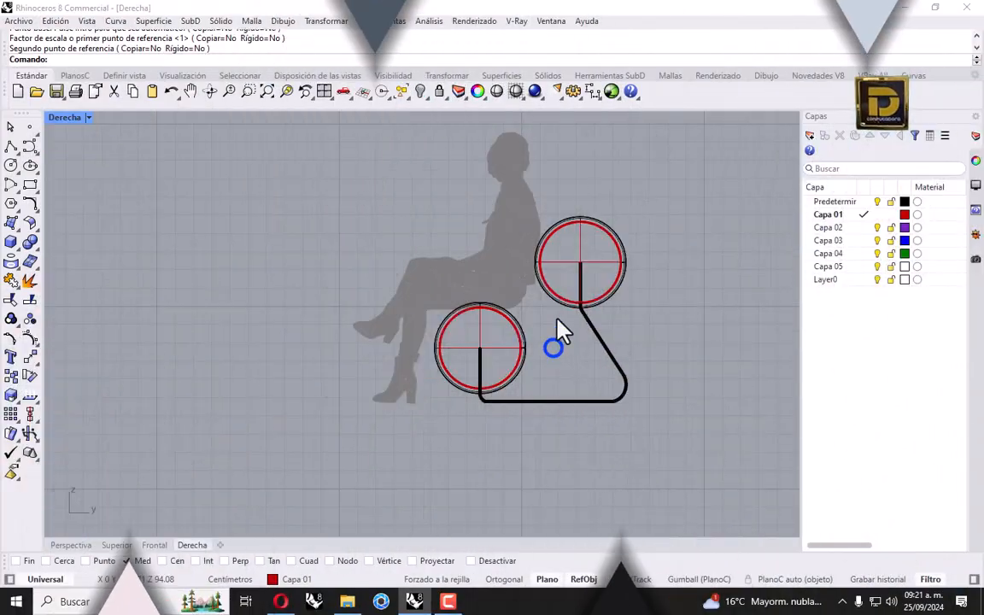
{"action": "right_click_drag", "start_coordinate": [560, 329], "coordinate": [510, 296]}
{"action": "scroll", "coordinate": [472, 337], "scroll_direction": "up", "scroll_amount": 2}
{"action": "scroll", "coordinate": [470, 333], "scroll_direction": "up", "scroll_amount": 1}
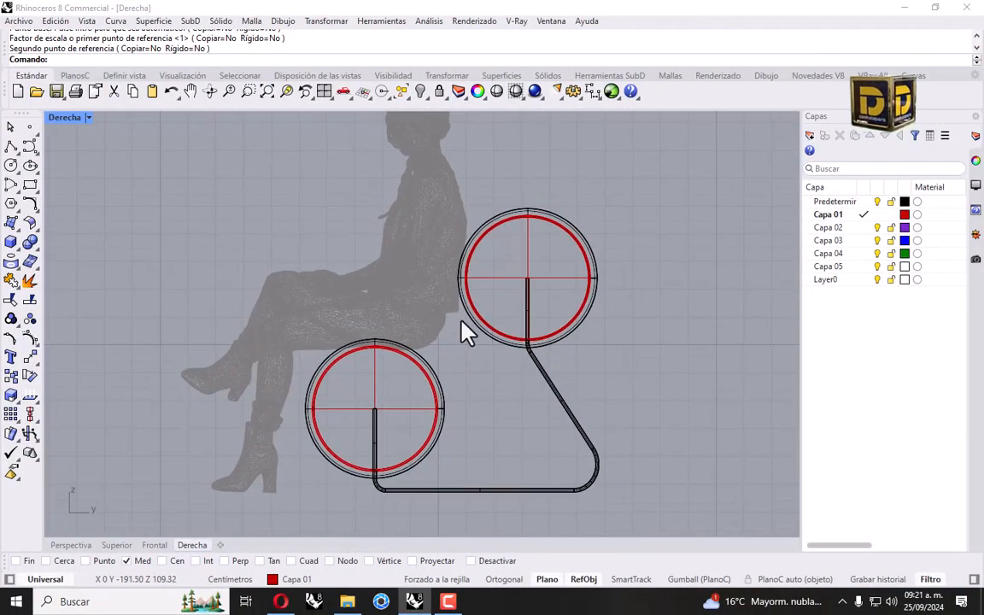
{"action": "right_click_drag", "start_coordinate": [465, 330], "coordinate": [494, 402]}
{"action": "left_click", "coordinate": [367, 326]}
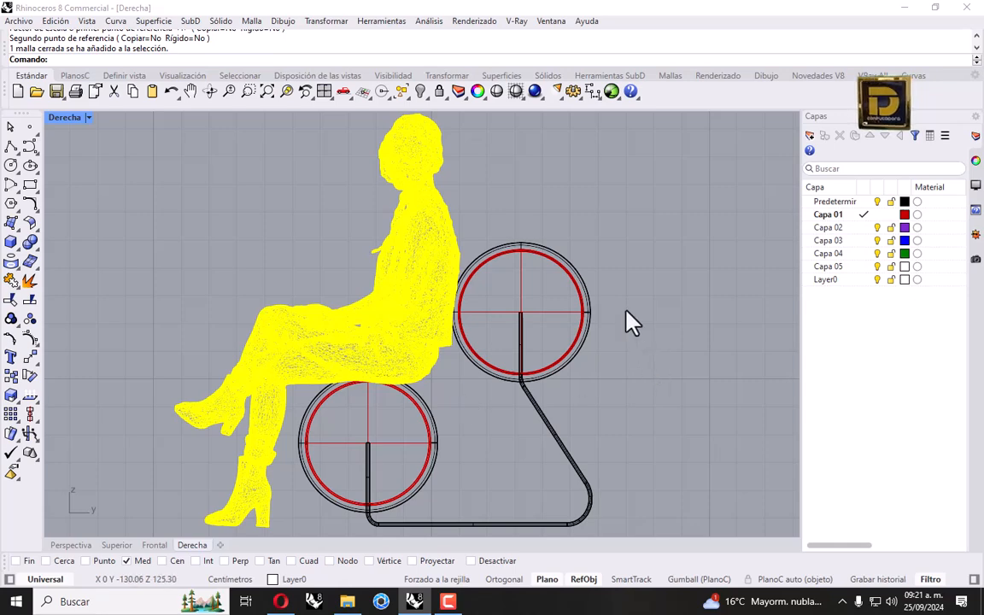
{"action": "left_click_drag", "start_coordinate": [627, 249], "coordinate": [538, 330]}
{"action": "left_click", "coordinate": [600, 283]}
{"action": "left_click_drag", "start_coordinate": [600, 285], "coordinate": [560, 329]}
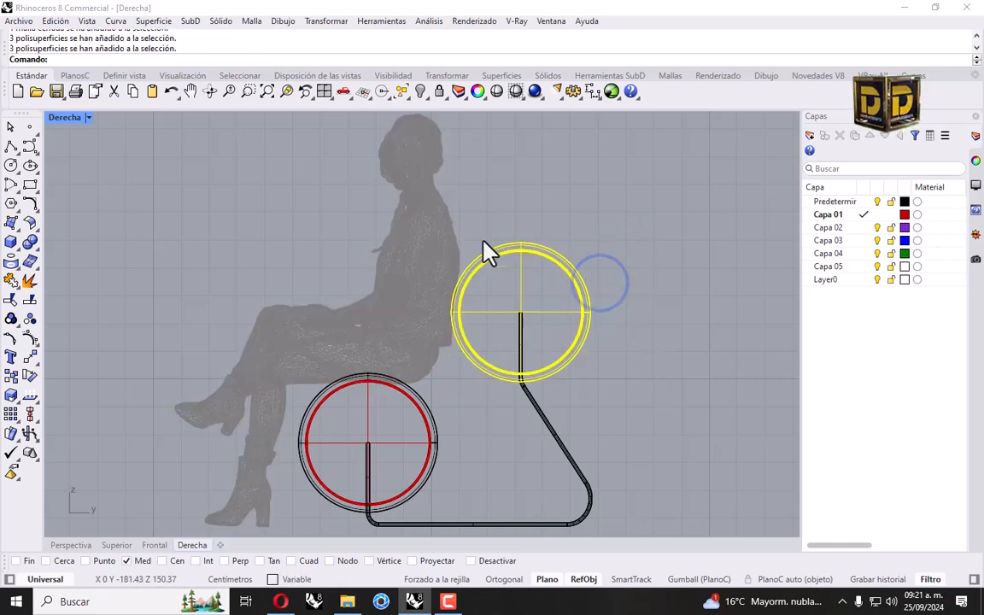
- Examine the bench and seated figure from different sides in the perspective and right-side views
{"action": "double_click", "coordinate": [64, 118]}
{"action": "left_click", "coordinate": [501, 141]}
{"action": "right_click_drag", "start_coordinate": [504, 171], "coordinate": [653, 187]}
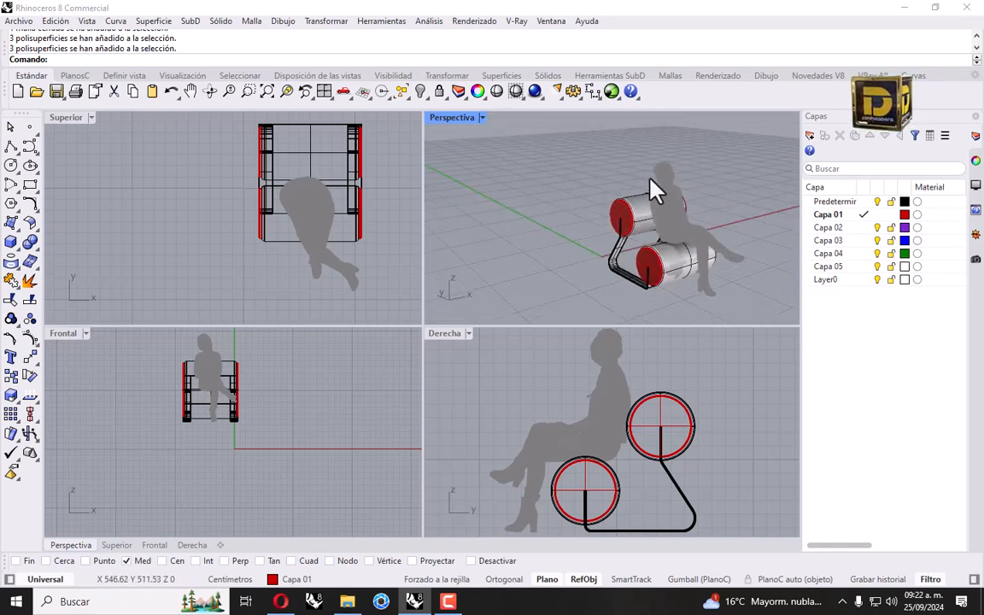
{"action": "left_click", "coordinate": [674, 160]}
{"action": "left_click", "coordinate": [603, 152]}
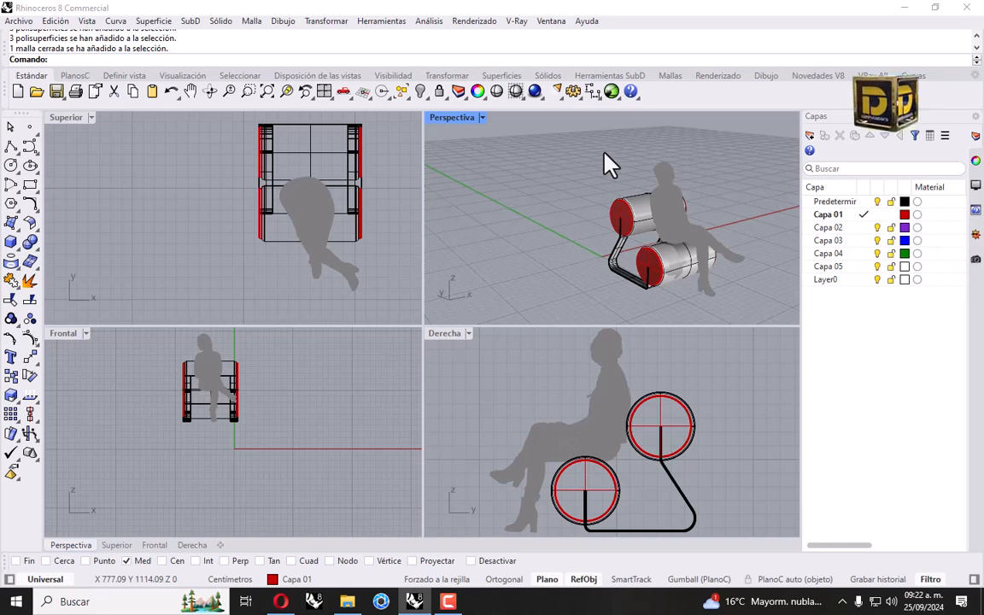
{"action": "right_click_drag", "start_coordinate": [575, 434], "coordinate": [630, 457]}
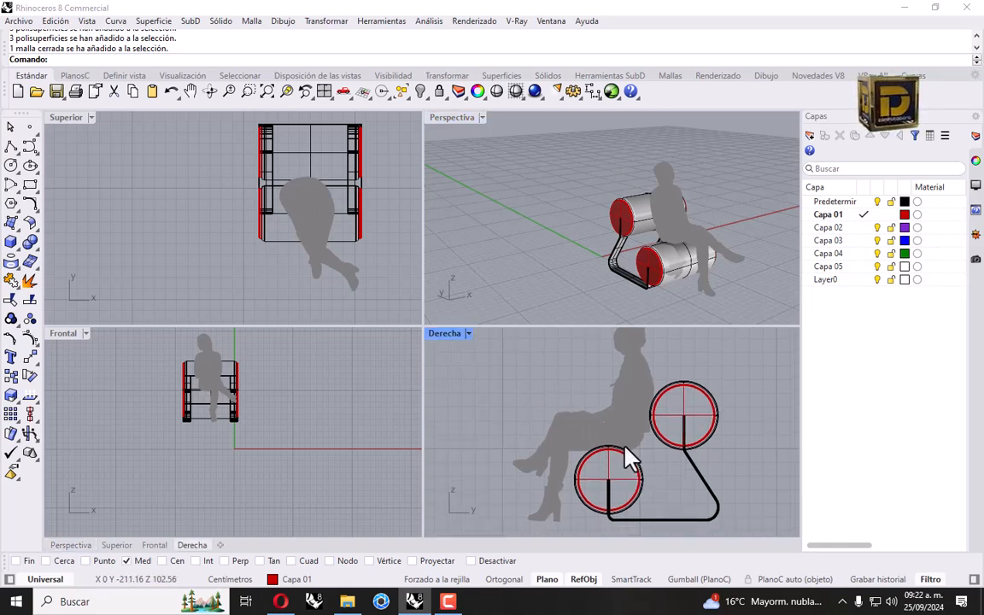
{"action": "right_click_drag", "start_coordinate": [577, 263], "coordinate": [66, 248]}
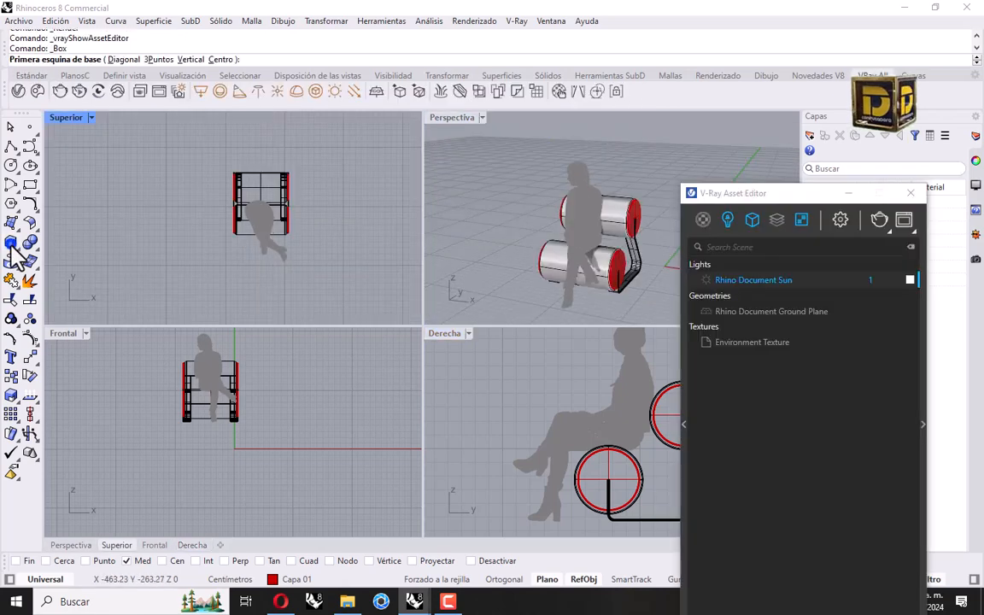
- Create a large box enclosing the bench and seated figure, with its base drawn in the top view and height in the front view
{"action": "scroll", "coordinate": [209, 231], "scroll_direction": "down", "scroll_amount": 3}
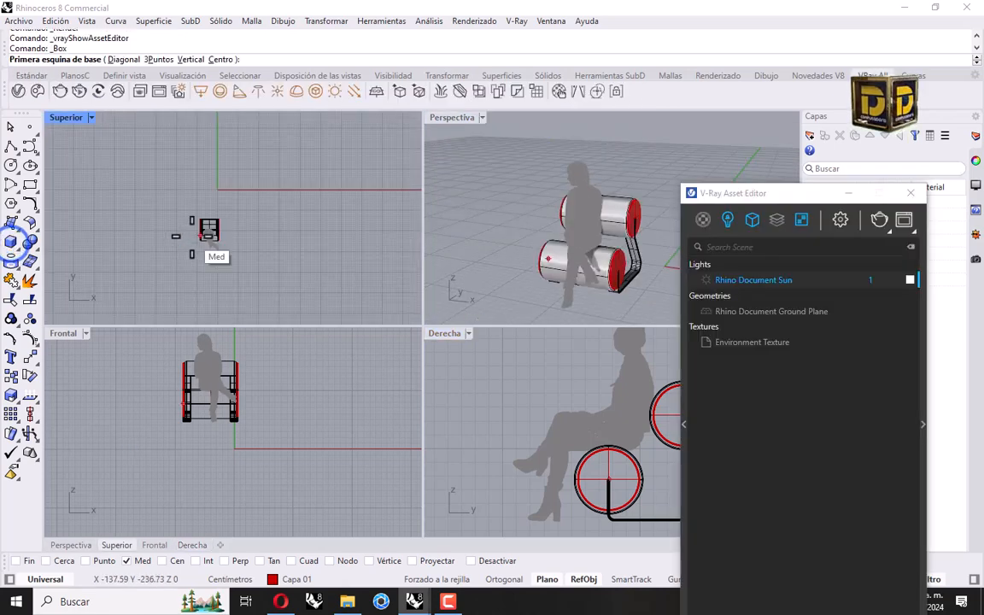
{"action": "left_click", "coordinate": [121, 194]}
{"action": "left_click", "coordinate": [297, 285]}
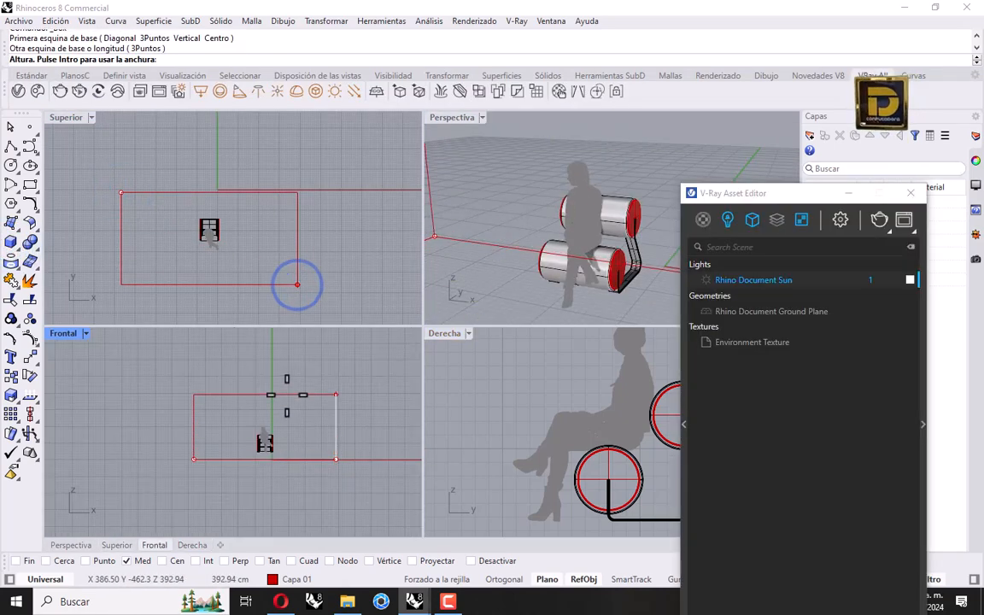
{"action": "left_click", "coordinate": [283, 405]}
- Move the box in the front view so its bottom face lies level with the underside of the bench supports
{"action": "left_click", "coordinate": [341, 428]}
{"action": "mouse_move", "coordinate": [339, 427]}
{"action": "left_mouse_down"}
{"action": "mouse_move", "coordinate": [340, 411]}
{"action": "mouse_move", "coordinate": [343, 419]}
{"action": "left_mouse_up"}
{"action": "scroll", "coordinate": [280, 462], "scroll_direction": "up", "scroll_amount": 15}
{"action": "scroll", "coordinate": [255, 426], "scroll_direction": "up", "scroll_amount": 3}
{"action": "left_click_drag", "start_coordinate": [255, 420], "coordinate": [261, 415]}
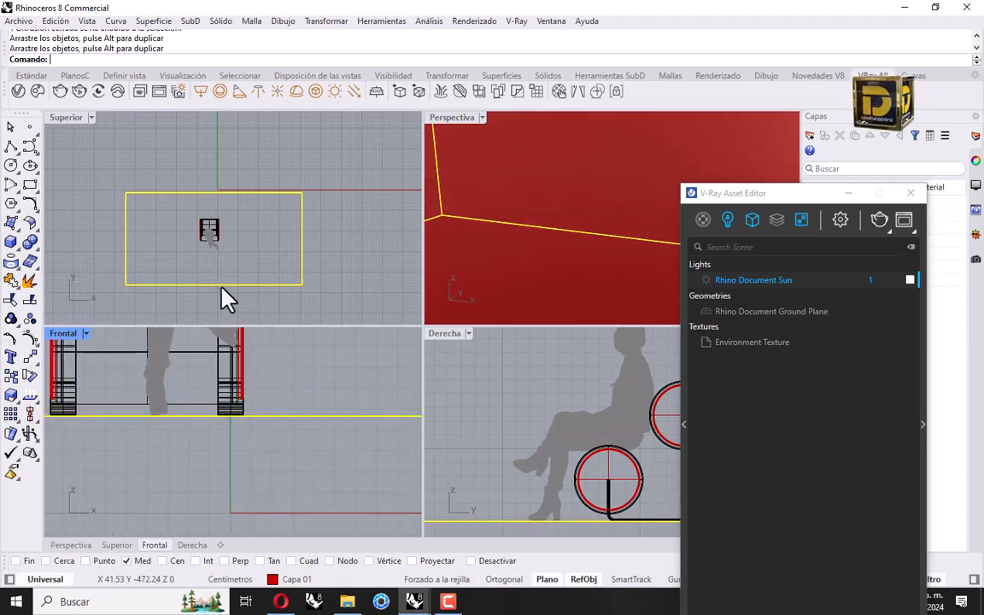
- Explode the box and delete its front face
{"action": "left_click", "coordinate": [31, 279]}
{"action": "scroll", "coordinate": [553, 214], "scroll_direction": "down", "scroll_amount": 5}
{"action": "left_click", "coordinate": [557, 204]}
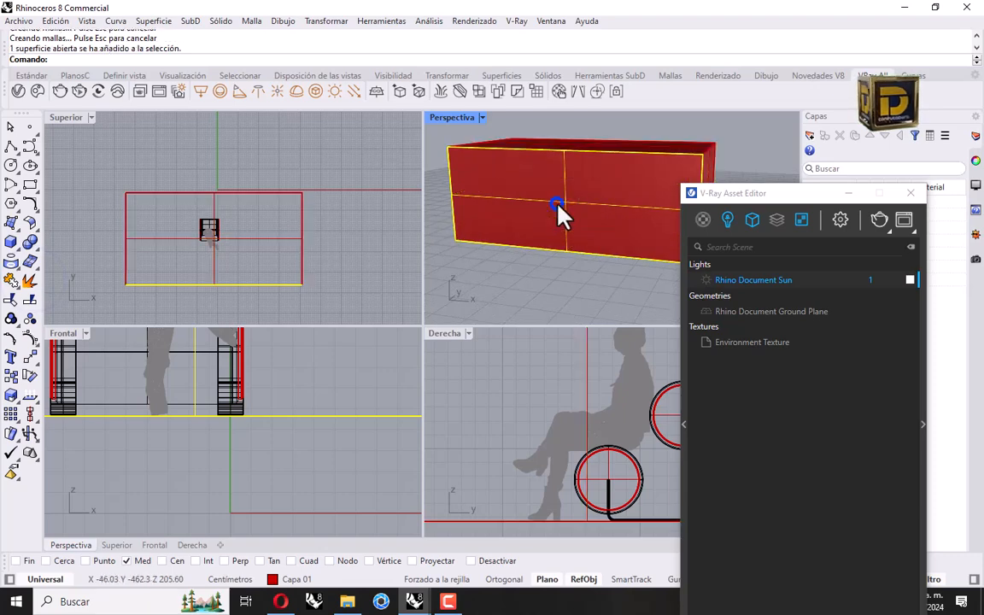
{"action": "key", "text": "Delete"}
- Frame the bench and seated figure inside the open-fronted box in the enlarged perspective view
{"action": "scroll", "coordinate": [577, 211], "scroll_direction": "up", "scroll_amount": 5}
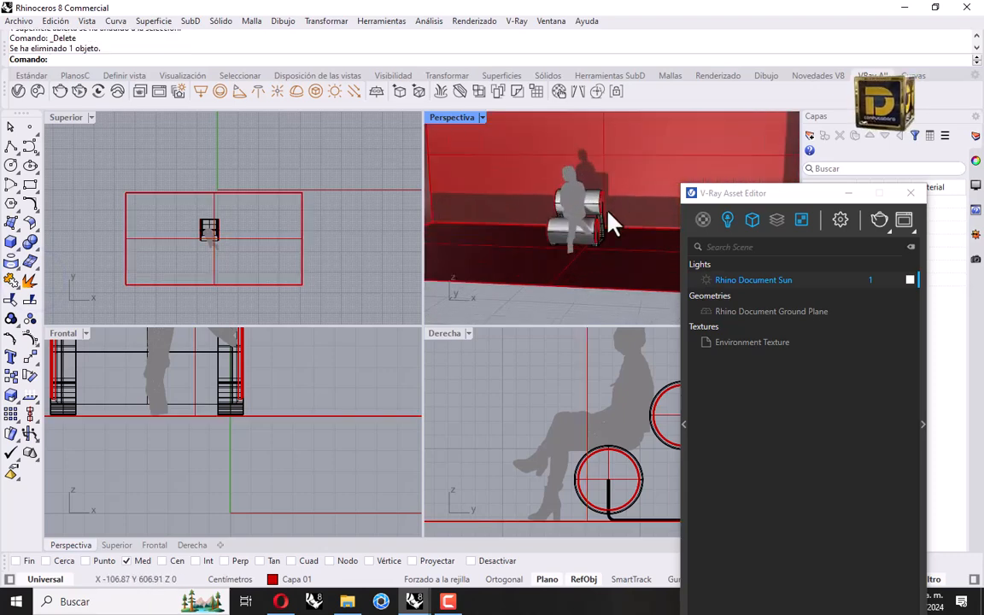
{"action": "scroll", "coordinate": [610, 224], "scroll_direction": "down", "scroll_amount": 5}
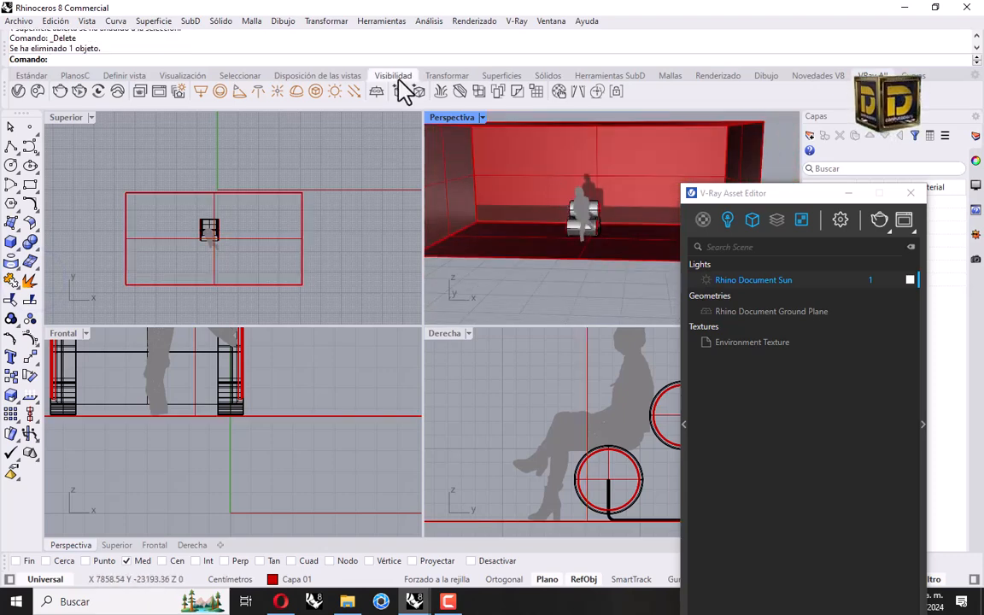
{"action": "double_click", "coordinate": [449, 117]}
{"action": "right_click_drag", "start_coordinate": [362, 268], "coordinate": [375, 303], "text": "shift"}
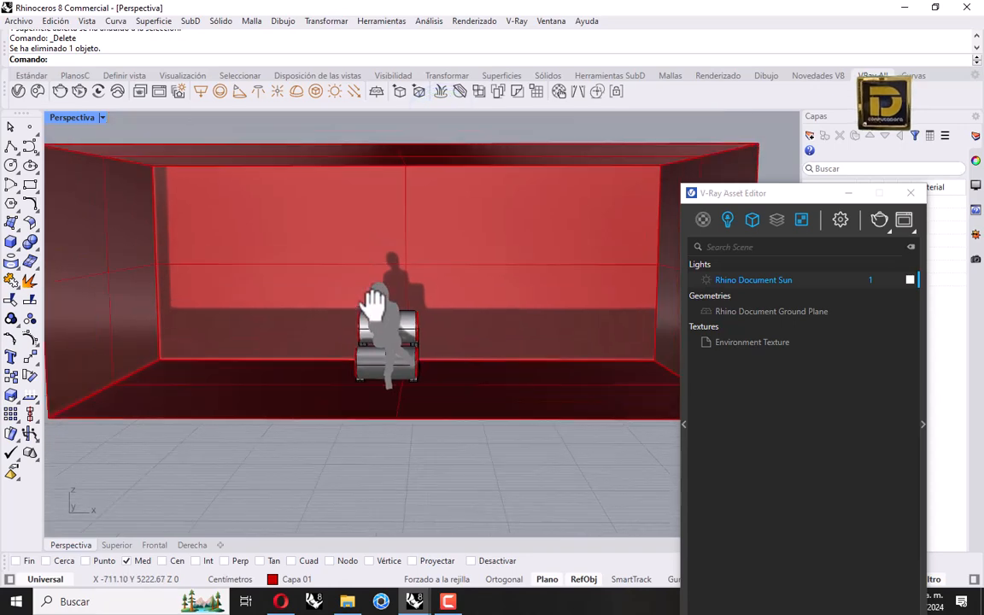
{"action": "scroll", "coordinate": [362, 345], "scroll_direction": "up", "scroll_amount": 4}
{"action": "right_click_drag", "start_coordinate": [367, 341], "coordinate": [482, 328], "text": "shift"}
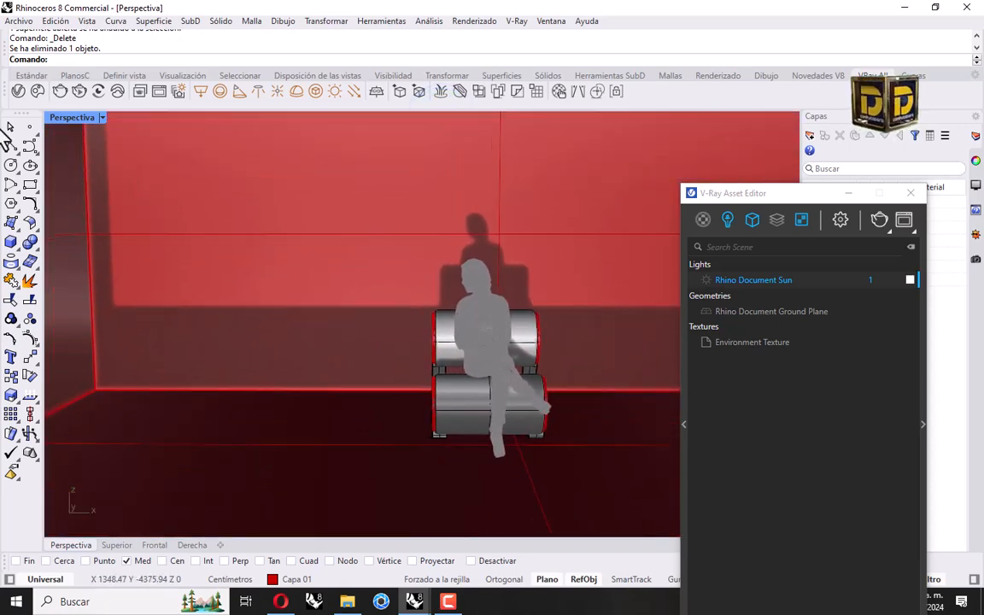
{"action": "double_click", "coordinate": [72, 118]}
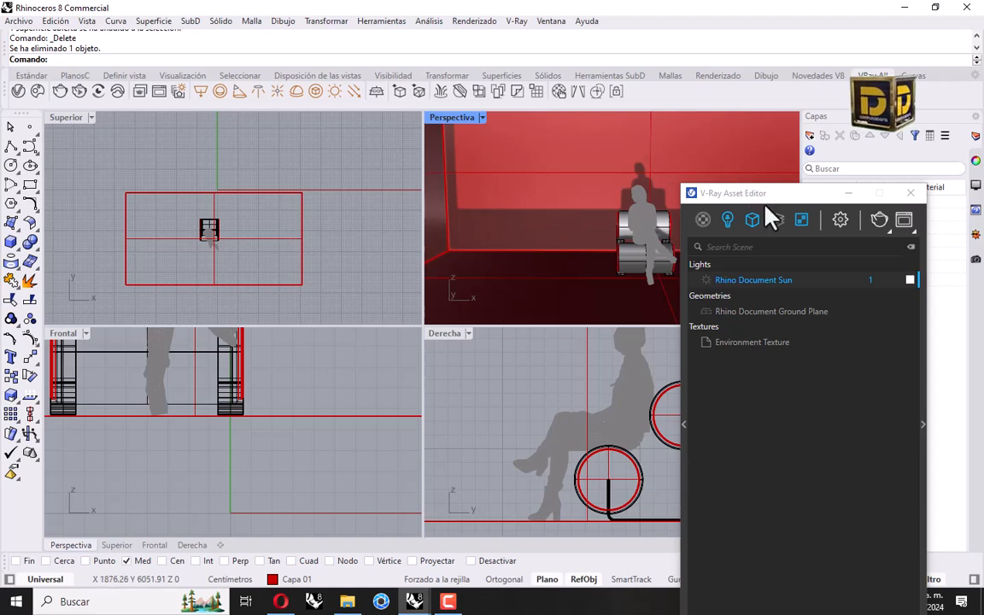
- Open the V-Ray render settings, set the quality to Low and expand the advanced render parameters
{"action": "left_click_drag", "start_coordinate": [762, 199], "coordinate": [713, 157]}
{"action": "left_click", "coordinate": [781, 183]}
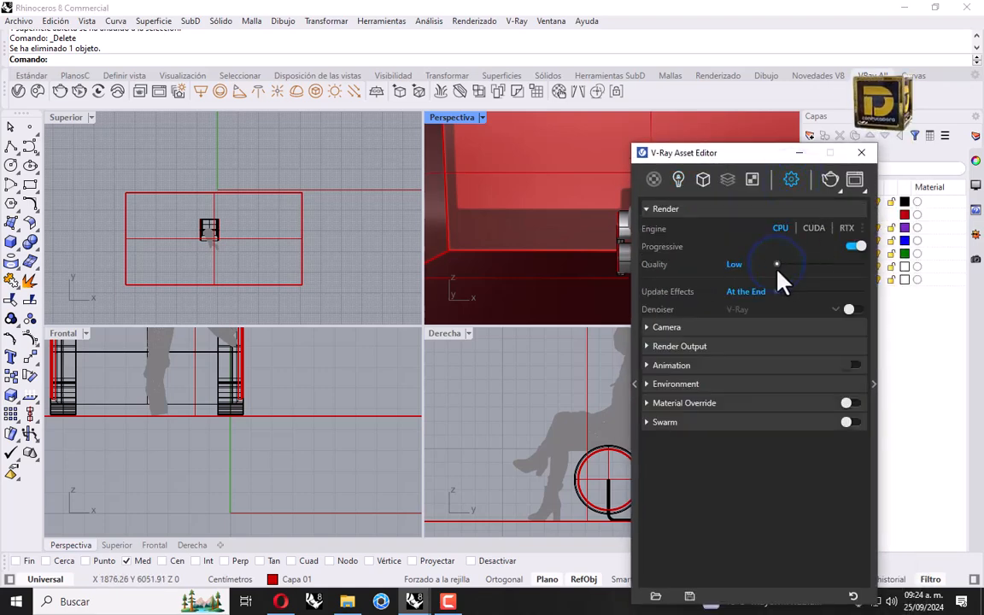
{"action": "left_click_drag", "start_coordinate": [754, 156], "coordinate": [606, 140]}
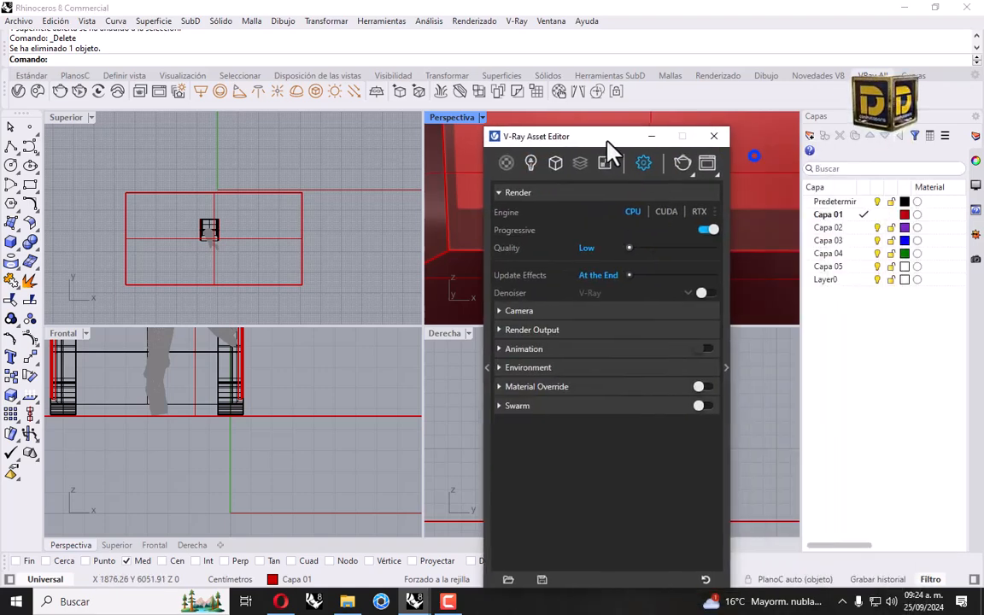
{"action": "left_click", "coordinate": [726, 367]}
{"action": "left_click_drag", "start_coordinate": [679, 141], "coordinate": [489, 103]}
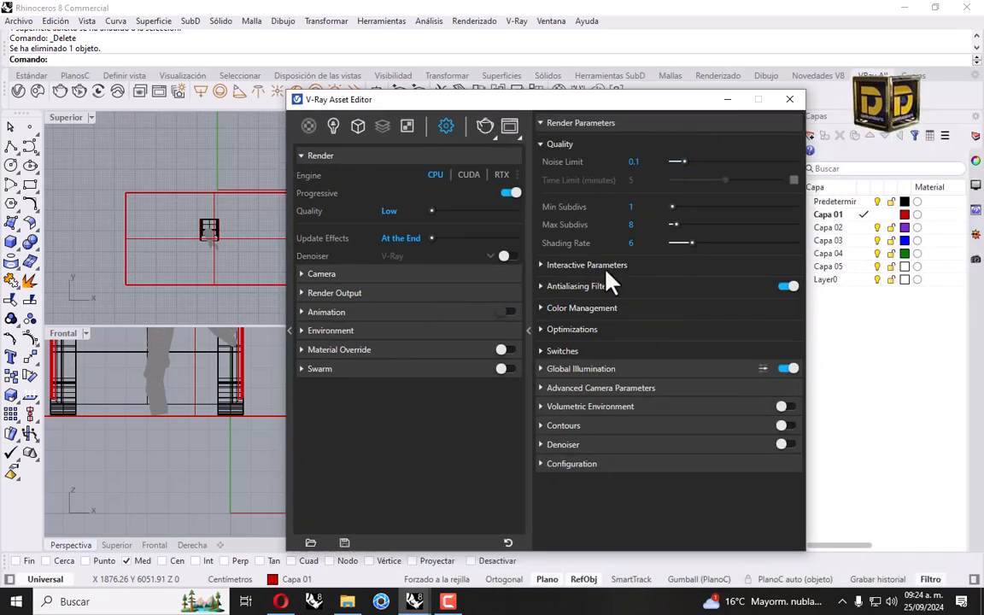
- Set the global illumination primary rays to Irradiance map and secondary rays to Brute force, and turn off progressive rendering
{"action": "left_click", "coordinate": [595, 122]}
{"action": "left_click", "coordinate": [618, 143]}
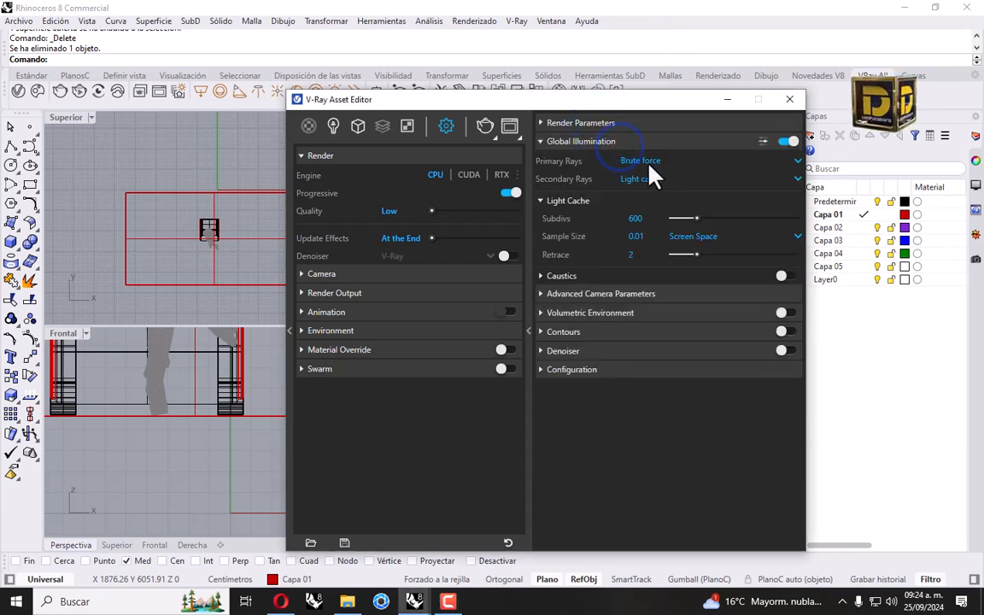
{"action": "left_click", "coordinate": [644, 161]}
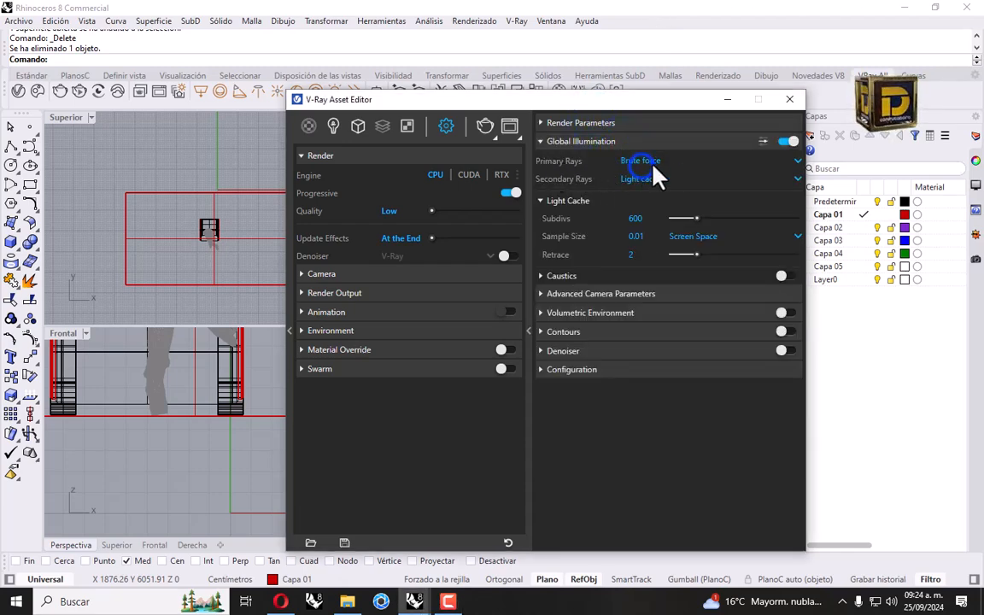
{"action": "left_click", "coordinate": [653, 178]}
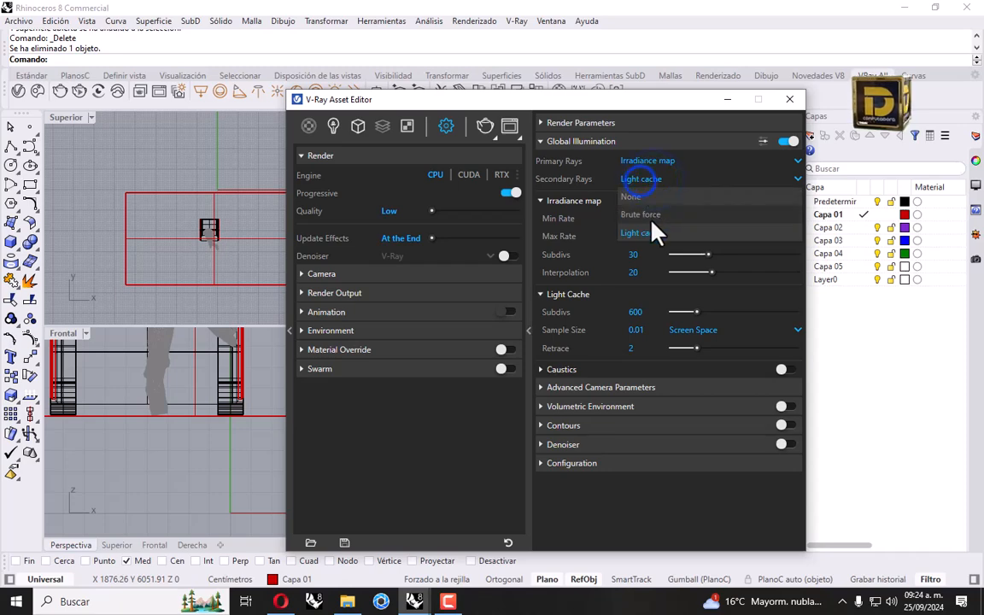
{"action": "left_click", "coordinate": [649, 213]}
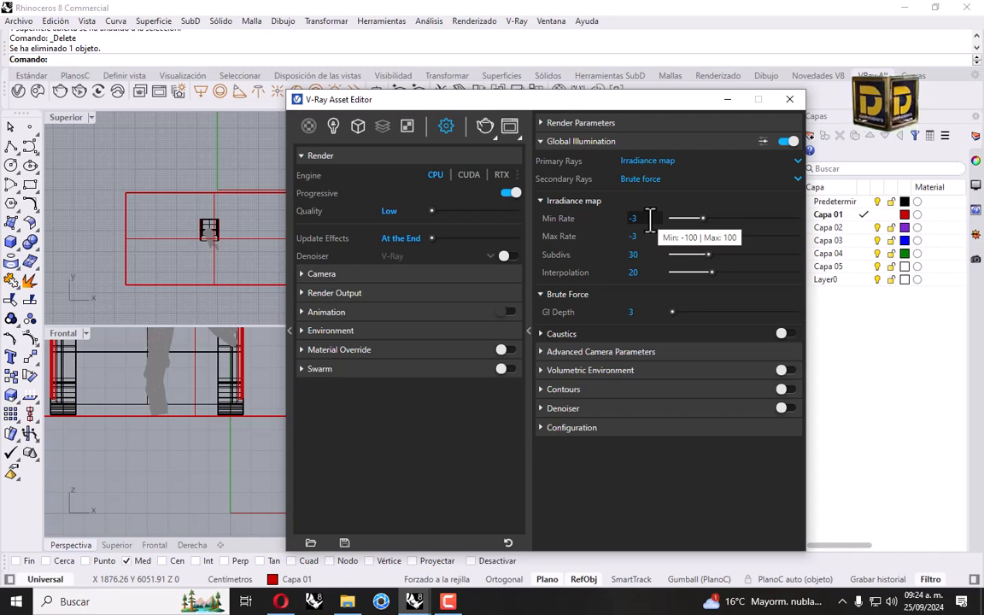
{"action": "left_click", "coordinate": [650, 162]}
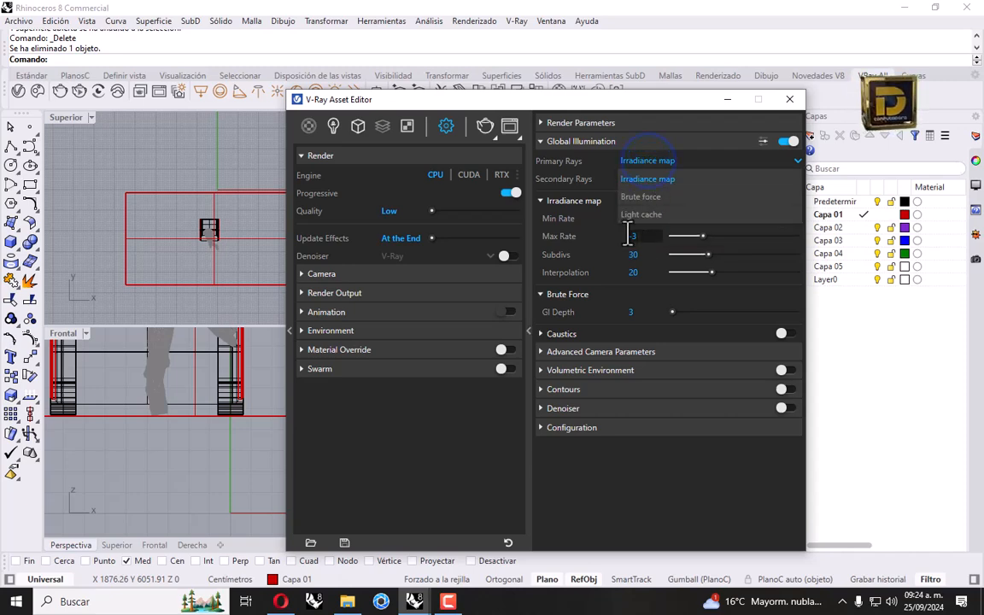
{"action": "left_click", "coordinate": [476, 471]}
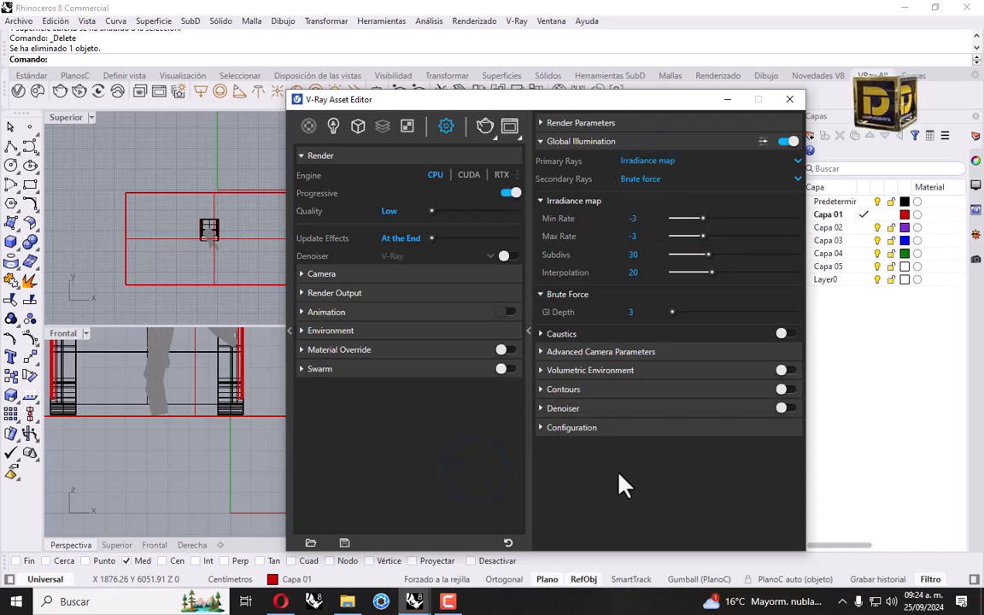
{"action": "left_click", "coordinate": [506, 194]}
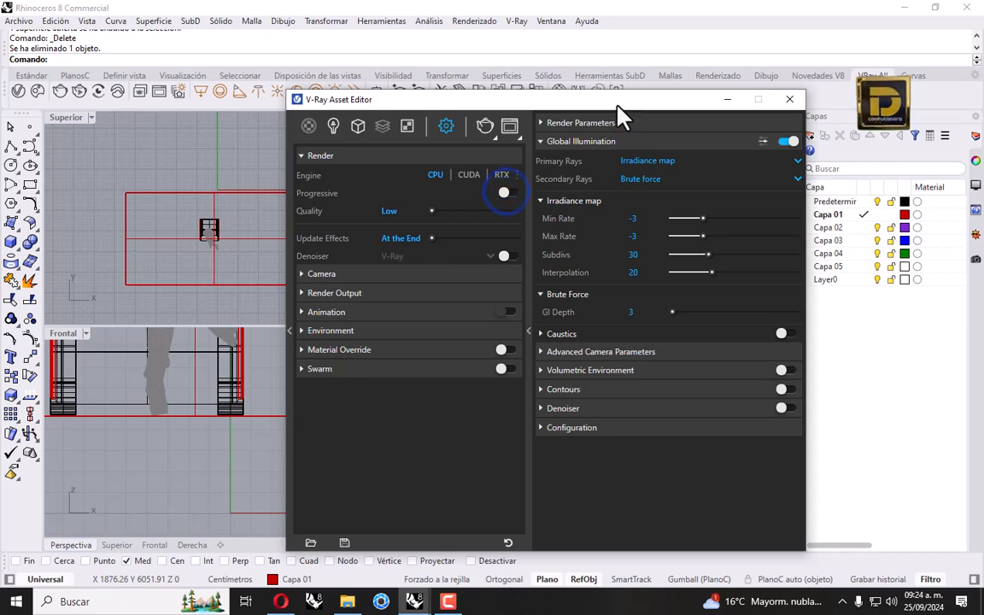
- Move the V-Ray Asset Editor clear of the top view and create an Emissive material with its default settings
{"action": "left_click_drag", "start_coordinate": [616, 103], "coordinate": [663, 187]}
{"action": "left_click", "coordinate": [393, 148]}
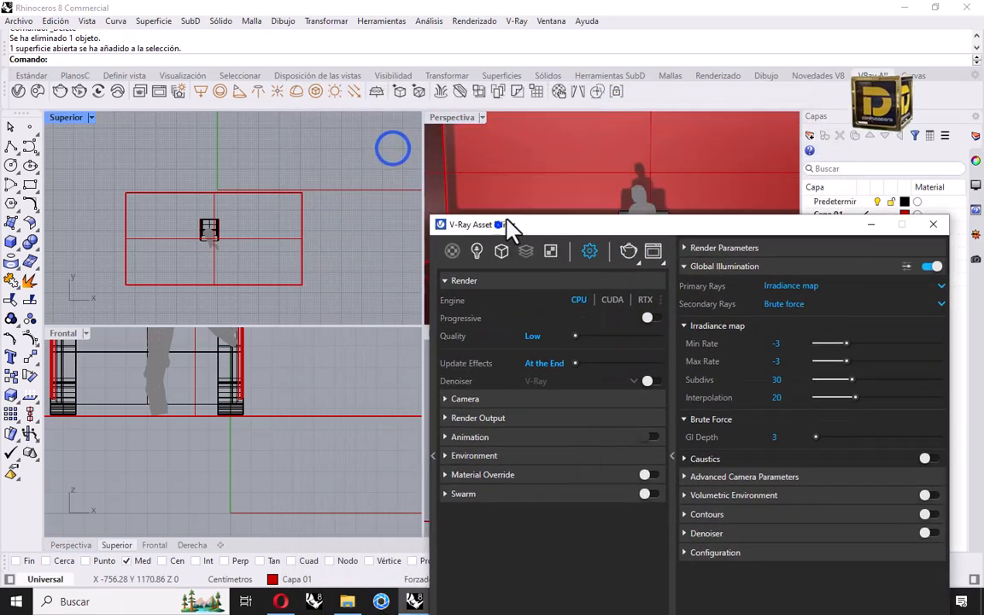
{"action": "left_click_drag", "start_coordinate": [507, 220], "coordinate": [539, 194]}
{"action": "right_click", "coordinate": [478, 223]}
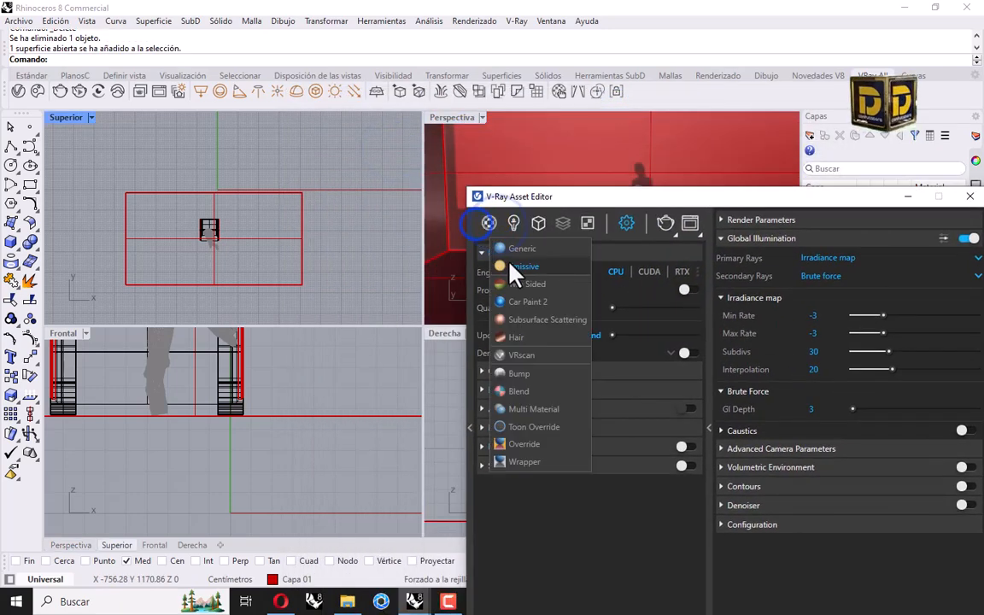
{"action": "left_click", "coordinate": [509, 260]}
{"action": "left_click", "coordinate": [485, 220]}
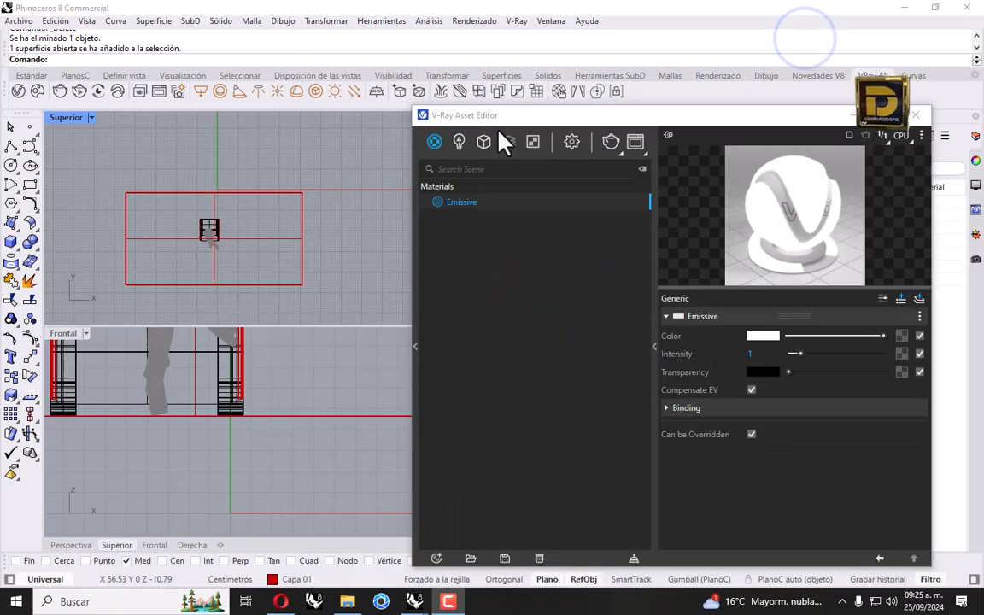
{"action": "left_click", "coordinate": [434, 143]}
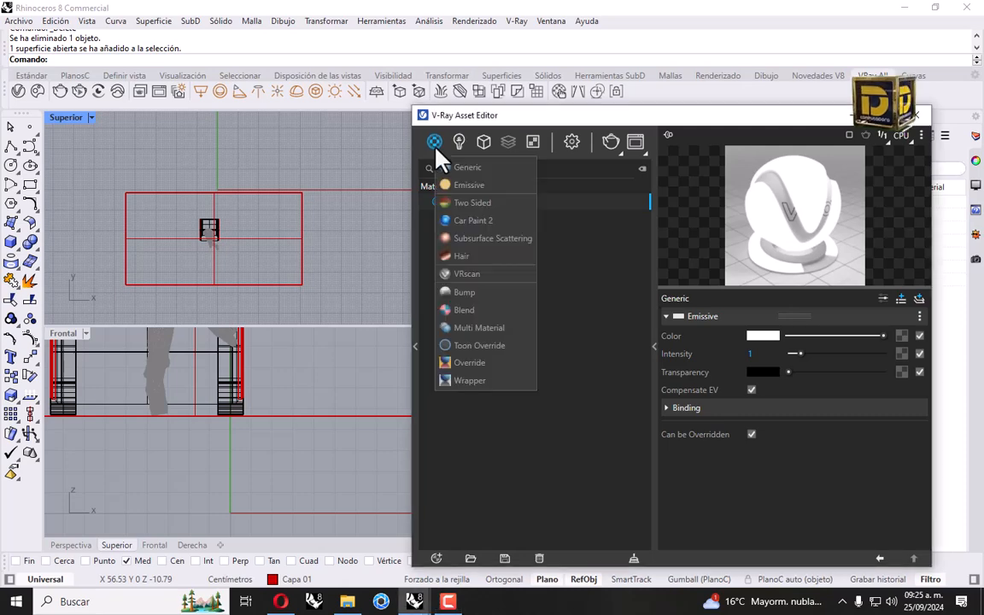
{"action": "left_click", "coordinate": [431, 244]}
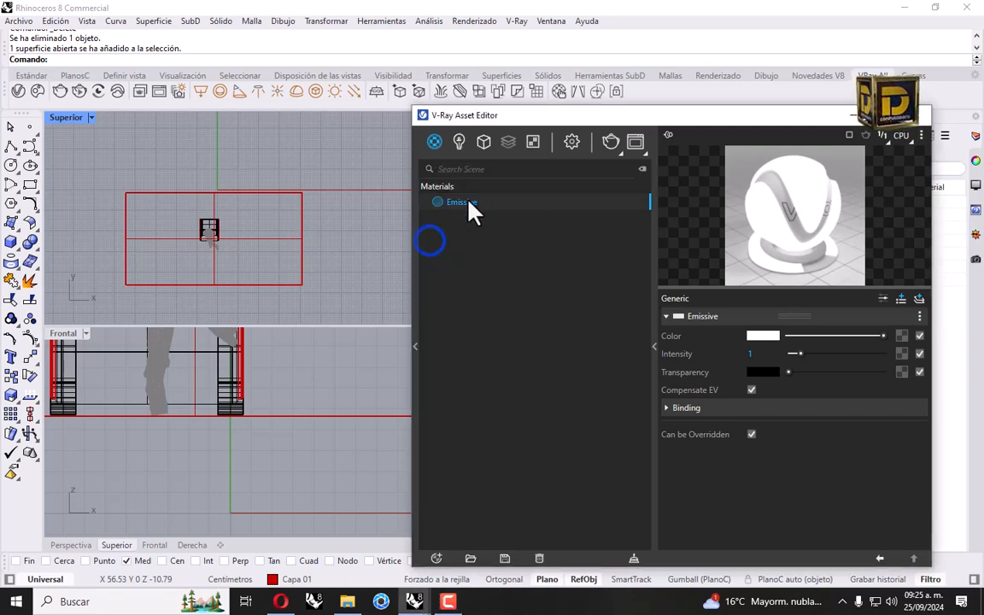
- Purge the unused assets from the V-Ray Asset Editor and include the scene lights in the asset list
{"action": "left_click", "coordinate": [633, 557]}
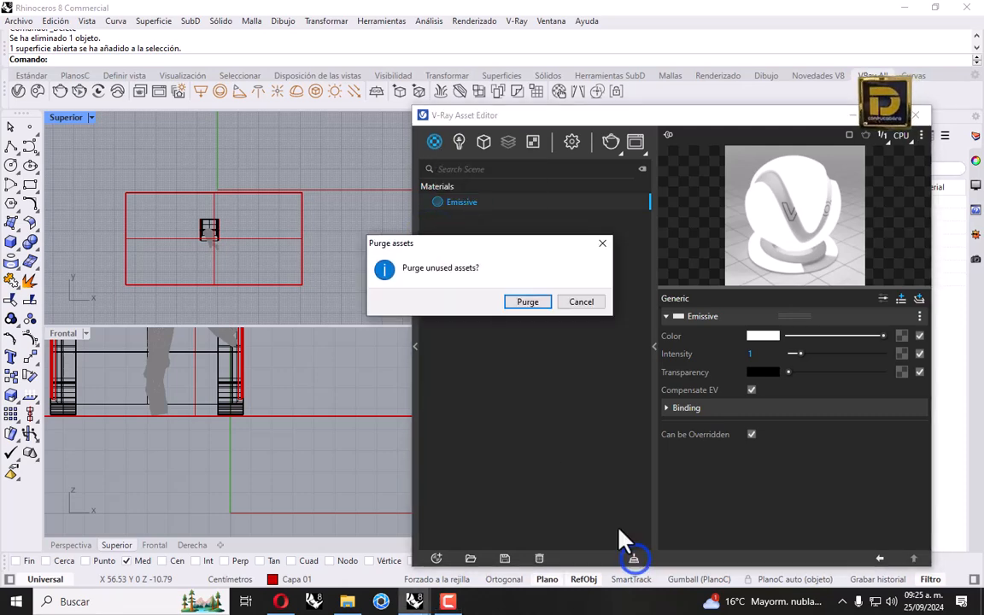
{"action": "left_click", "coordinate": [530, 304]}
{"action": "left_click", "coordinate": [459, 141]}
{"action": "left_click", "coordinate": [459, 141]}
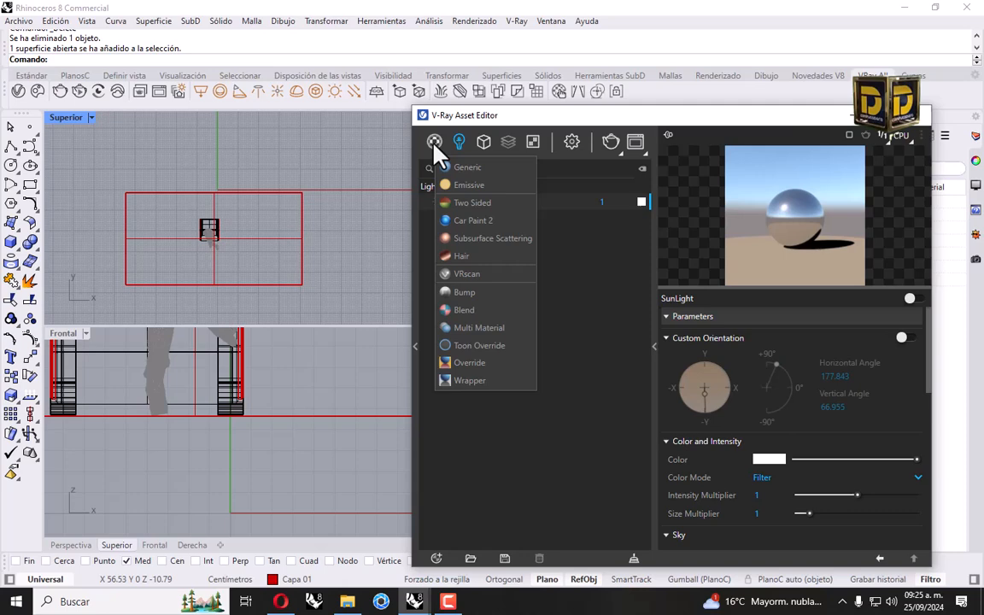
- Create a generic V-Ray material and name it "pared"
{"action": "left_click", "coordinate": [480, 169]}
{"action": "double_click", "coordinate": [481, 205]}
{"action": "left_click_drag", "start_coordinate": [510, 206], "coordinate": [308, 208]}
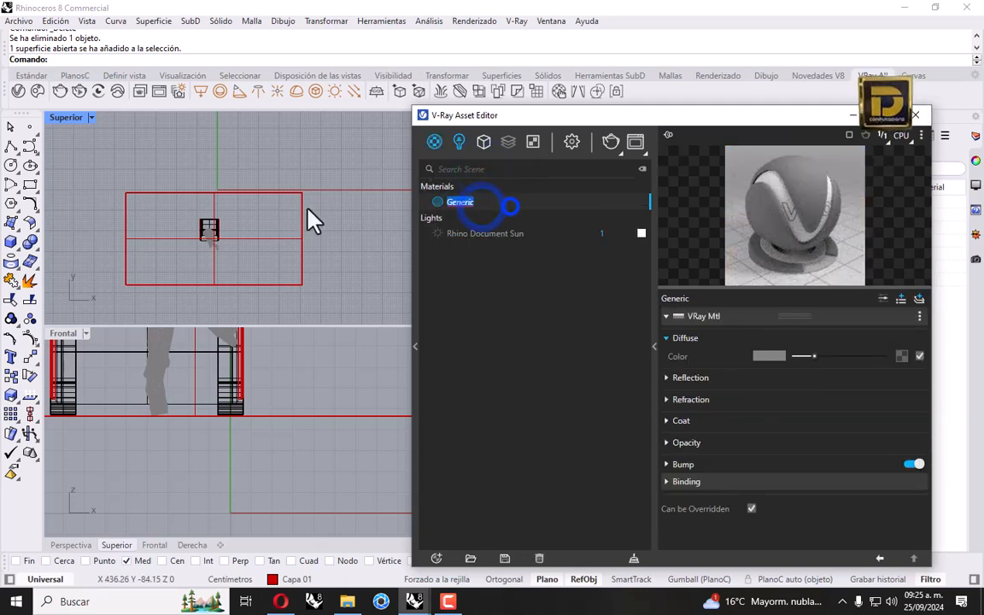
{"action": "type", "text": "pared"}
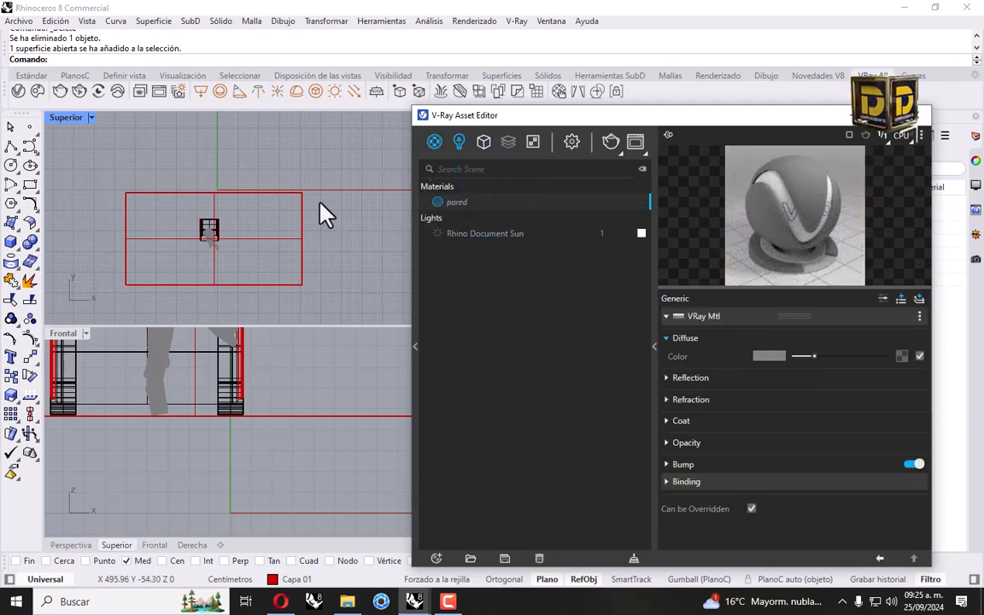
{"action": "key", "text": "Return"}
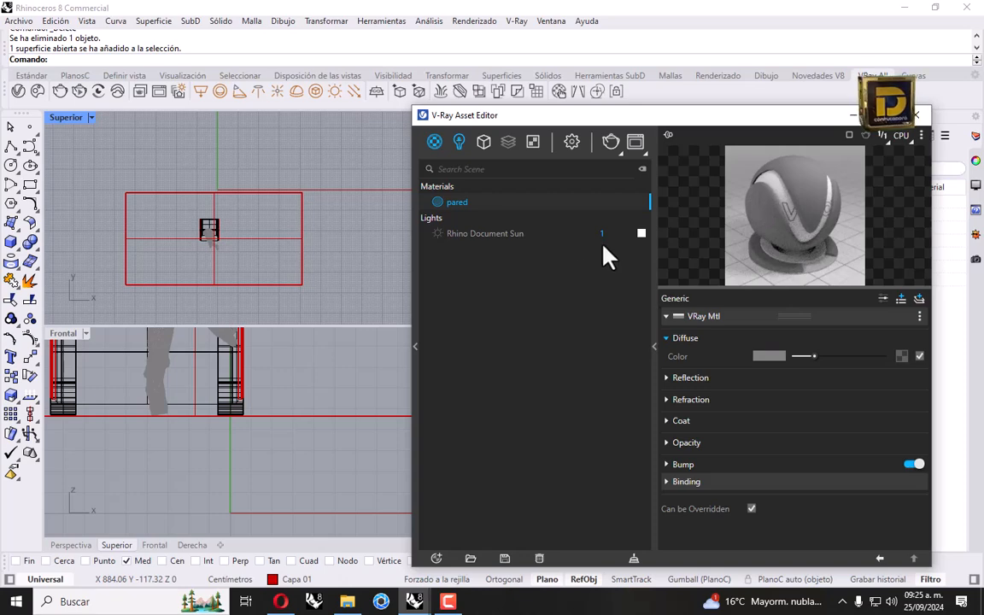
- Set the diffuse color of the pared material to near-white, with R, G and B at 0.937
{"action": "left_click", "coordinate": [768, 356]}
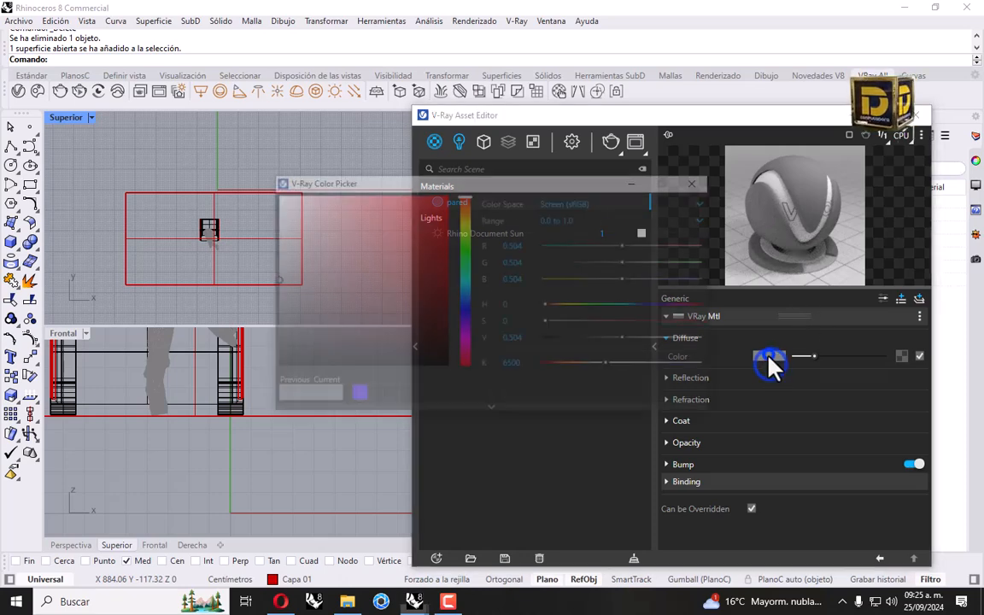
{"action": "left_click_drag", "start_coordinate": [314, 250], "coordinate": [273, 215]}
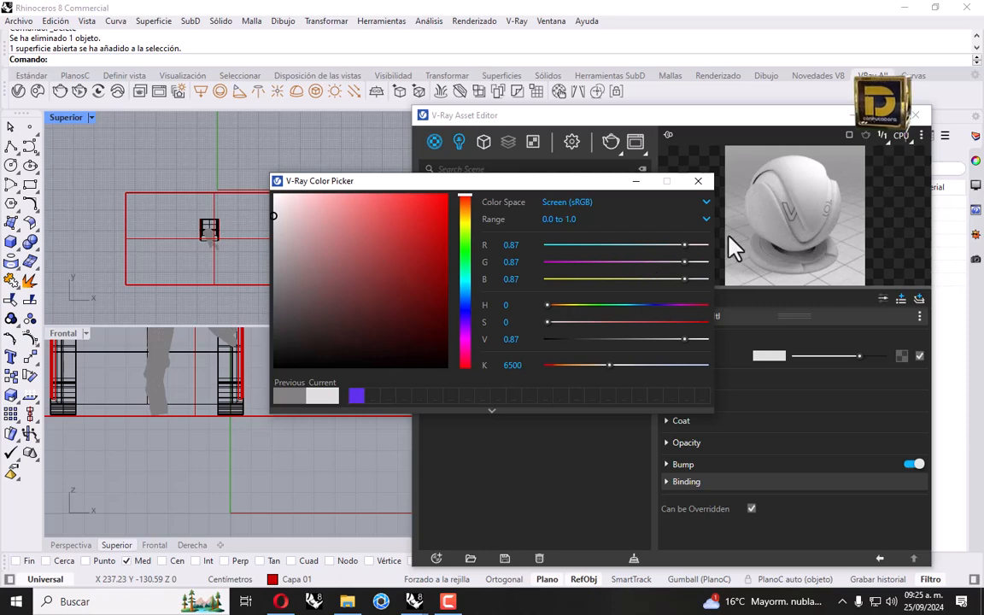
{"action": "mouse_move", "coordinate": [285, 219]}
{"action": "left_mouse_down"}
{"action": "mouse_move", "coordinate": [208, 171]}
{"action": "mouse_move", "coordinate": [196, 472]}
{"action": "mouse_move", "coordinate": [211, 345]}
{"action": "mouse_move", "coordinate": [188, 204]}
{"action": "left_mouse_up"}
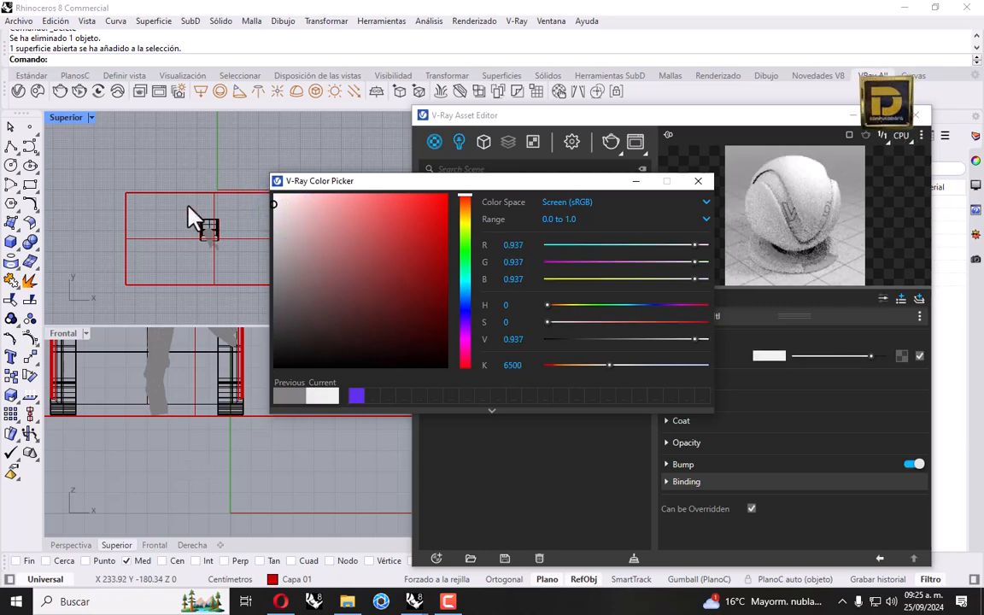
{"action": "left_click", "coordinate": [698, 181]}
- Give the pared material a near-white reflection color and set its reflection glossiness to 0.92
{"action": "left_click", "coordinate": [690, 377]}
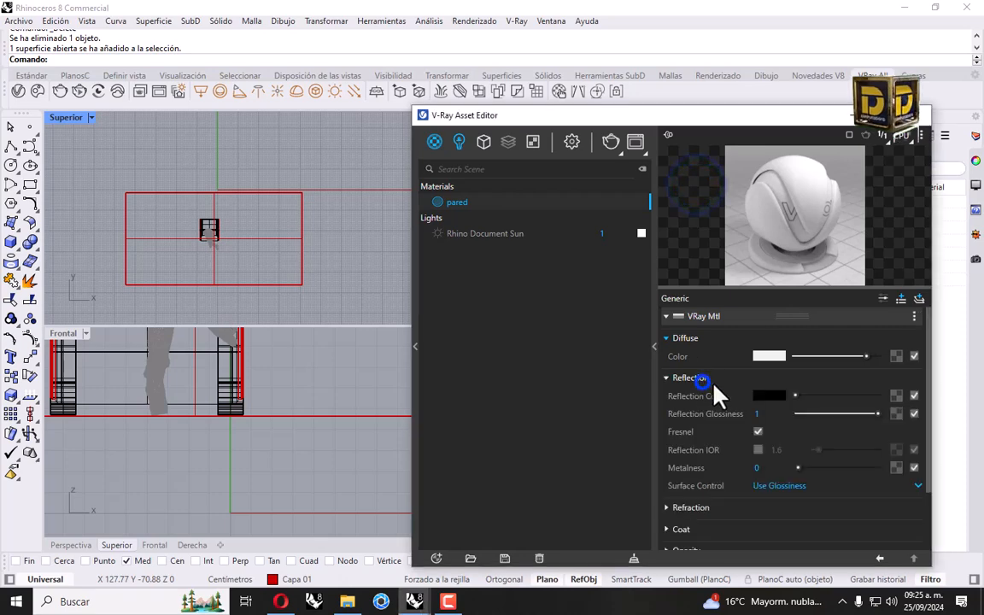
{"action": "left_click_drag", "start_coordinate": [795, 395], "coordinate": [868, 395]}
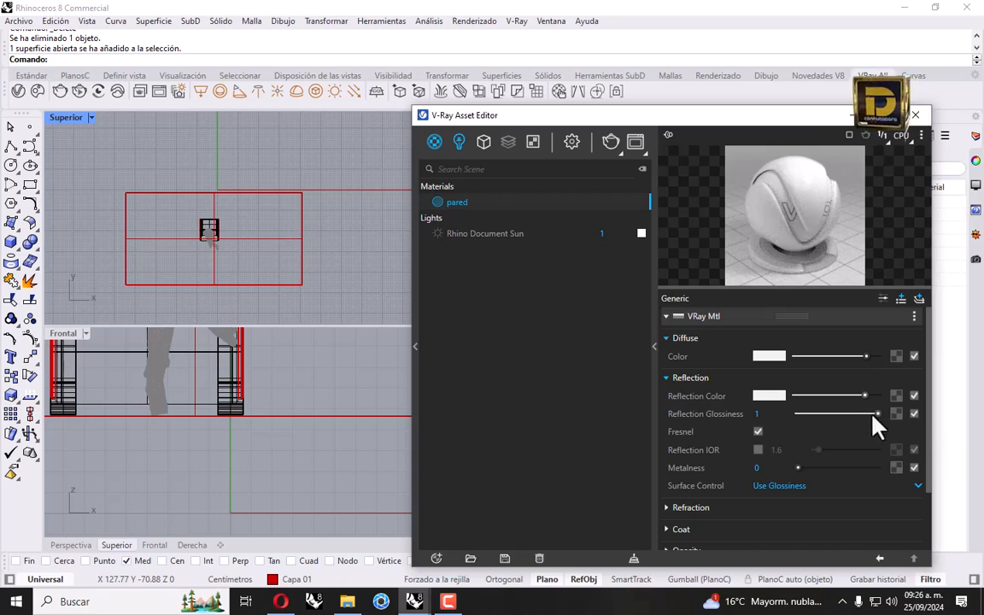
{"action": "left_click_drag", "start_coordinate": [877, 414], "coordinate": [872, 414]}
- Apply the pared material to the back wall surface of the room
{"action": "left_click_drag", "start_coordinate": [525, 117], "coordinate": [496, 226]}
{"action": "left_click", "coordinate": [518, 168]}
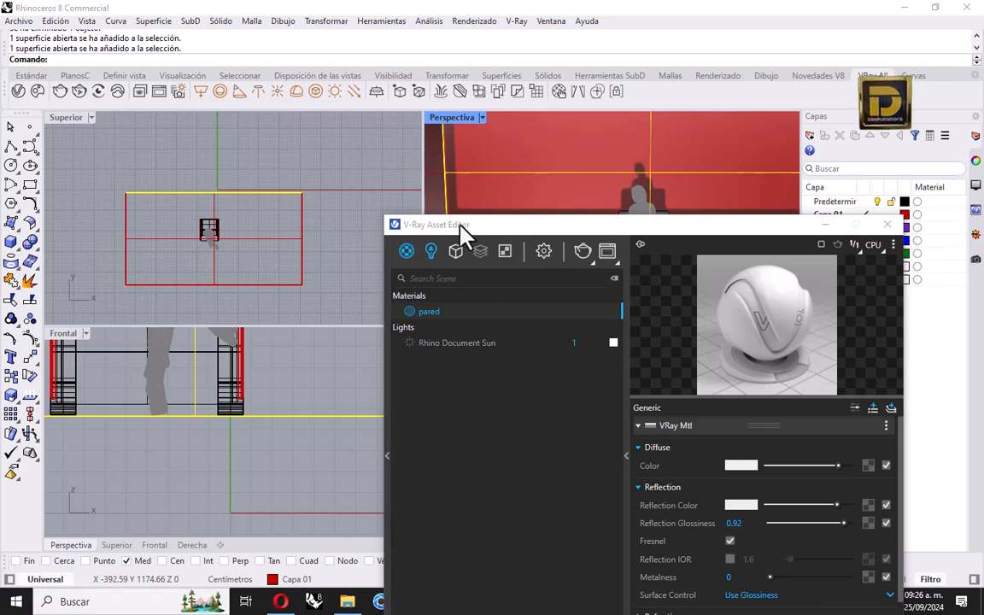
{"action": "left_click_drag", "start_coordinate": [460, 227], "coordinate": [570, 194]}
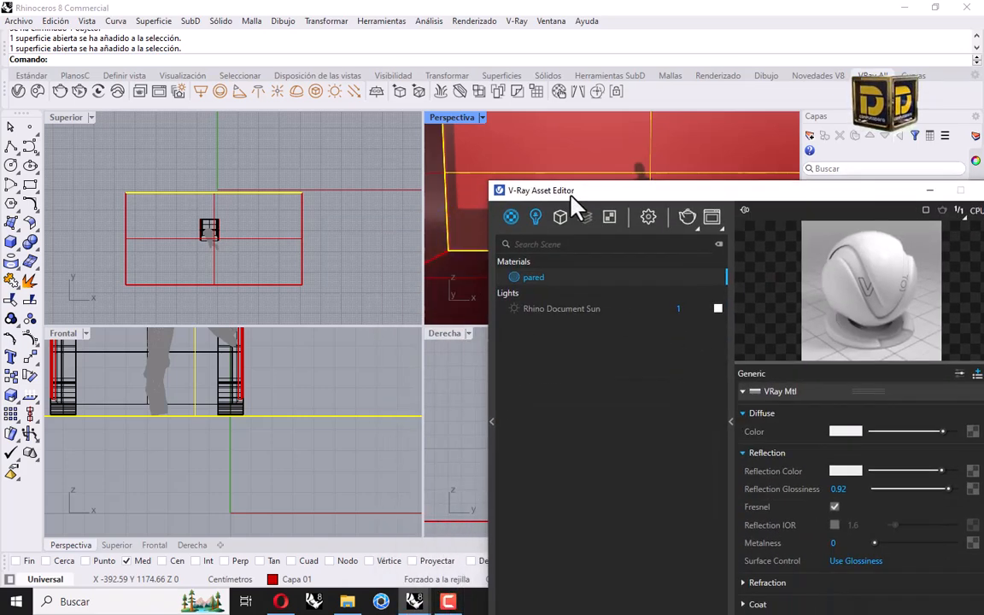
{"action": "right_click", "coordinate": [539, 283]}
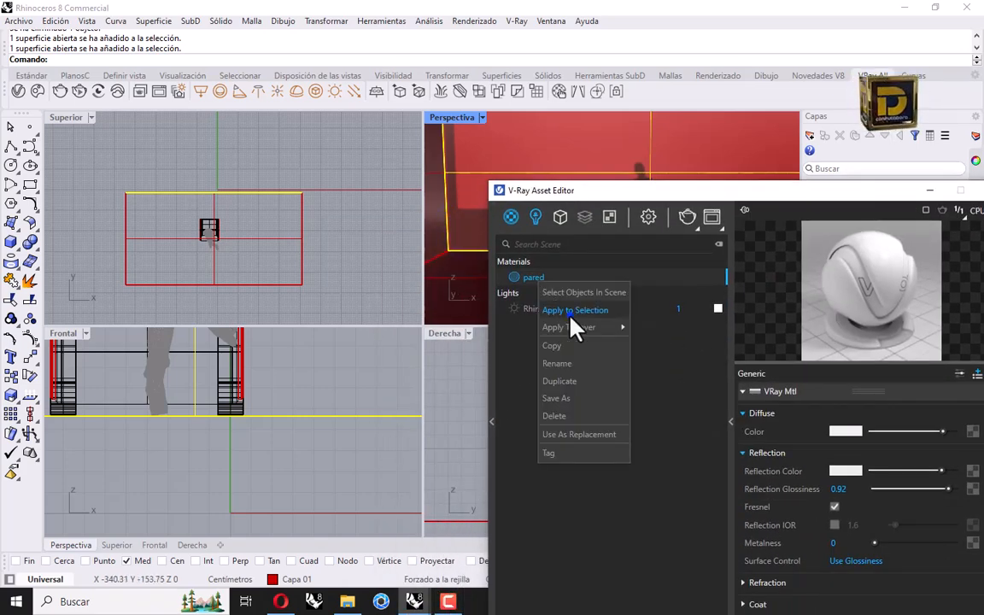
{"action": "left_click", "coordinate": [569, 310]}
- Duplicate the pared material to get a second wall material
{"action": "right_click", "coordinate": [537, 278]}
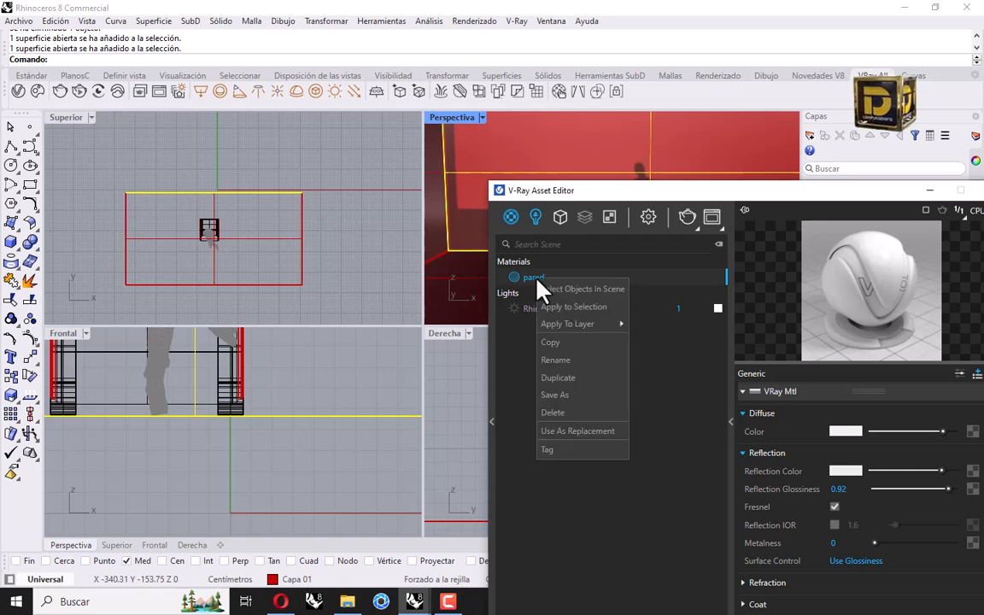
{"action": "left_click", "coordinate": [570, 378]}
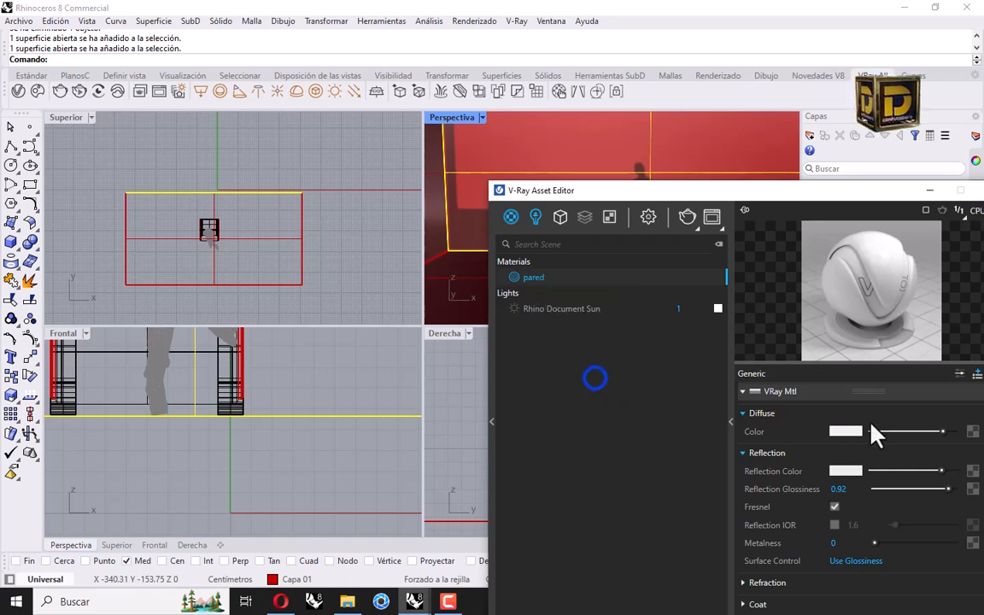
{"action": "left_click", "coordinate": [547, 295]}
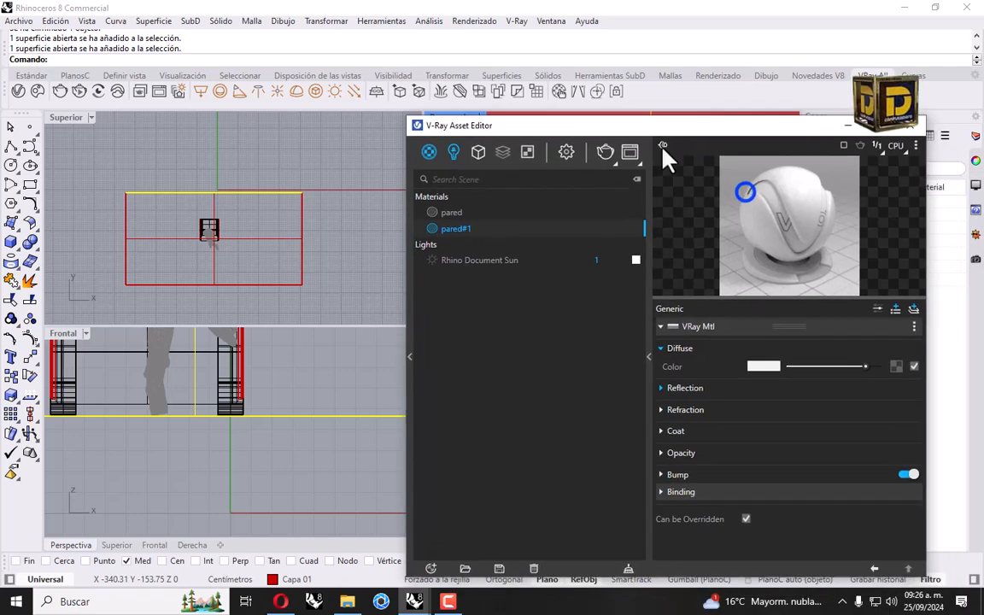
{"action": "left_click_drag", "start_coordinate": [675, 190], "coordinate": [596, 127]}
- Change the diffuse color of the pared#1 material to a light purple
{"action": "left_click", "coordinate": [768, 368]}
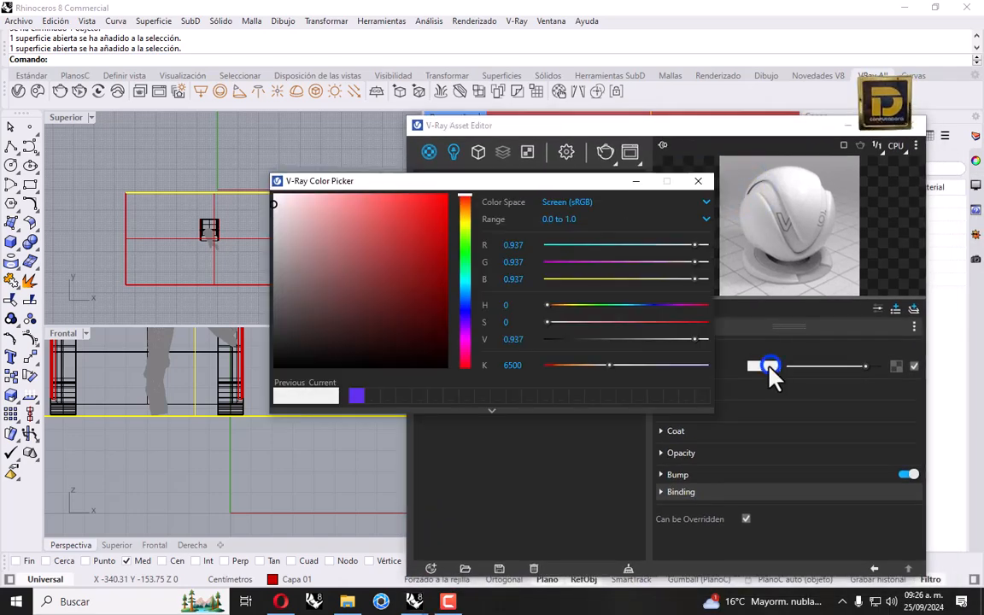
{"action": "left_click", "coordinate": [466, 327]}
{"action": "left_click_drag", "start_coordinate": [346, 224], "coordinate": [339, 190]}
{"action": "left_click", "coordinate": [465, 321]}
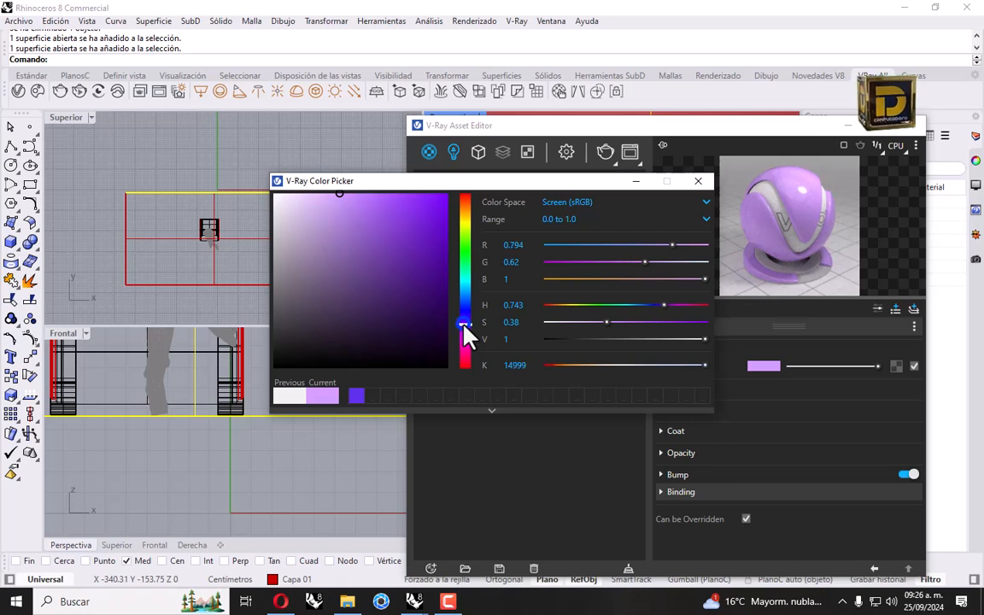
{"action": "left_click", "coordinate": [697, 181]}
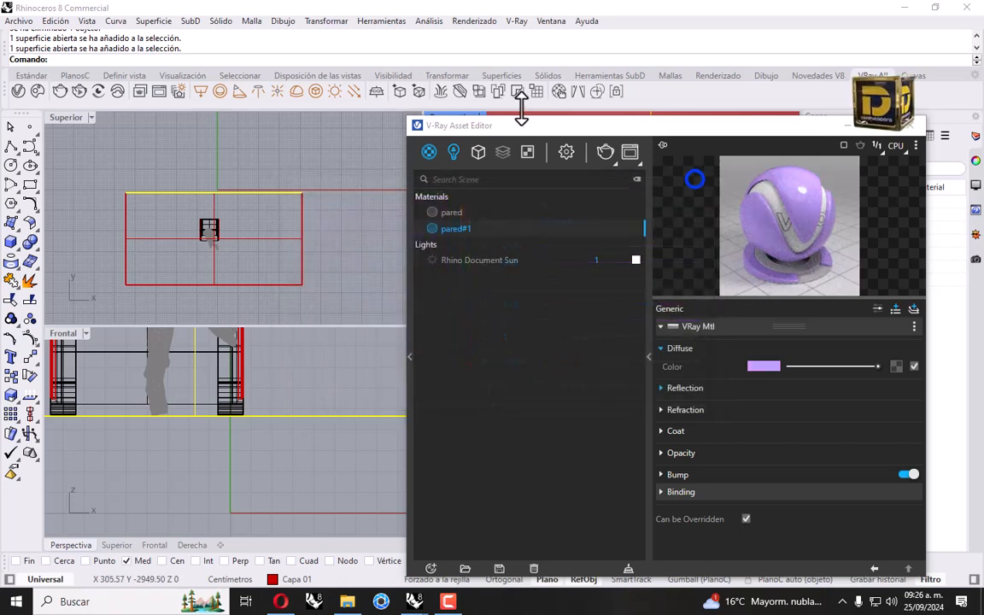
- Apply the pared#1 material to the side wall next to the back wall and clear the selection
{"action": "left_click_drag", "start_coordinate": [521, 121], "coordinate": [562, 222]}
{"action": "left_click", "coordinate": [441, 178]}
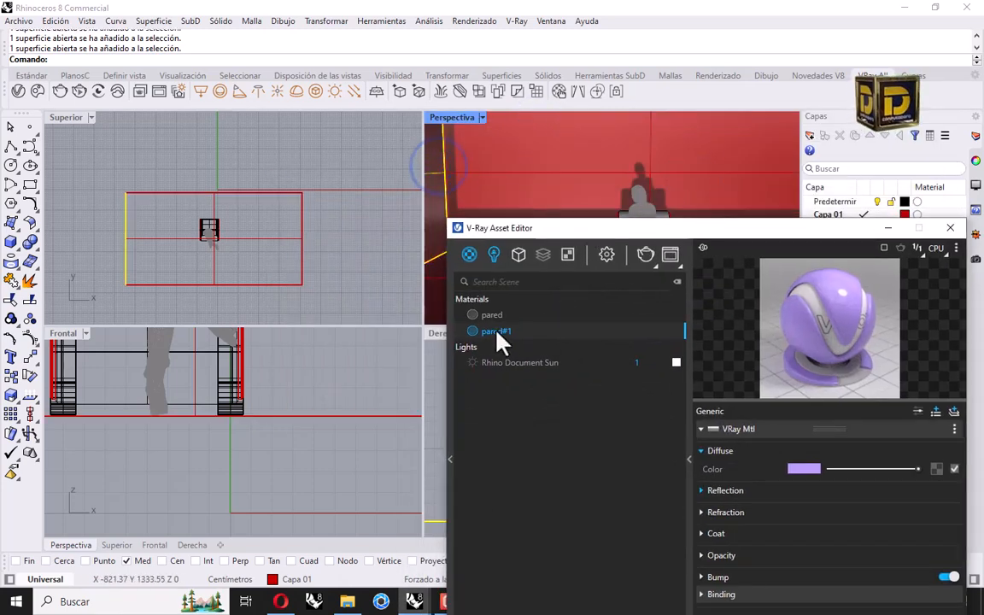
{"action": "right_click", "coordinate": [498, 332]}
{"action": "left_click", "coordinate": [533, 356]}
{"action": "left_click", "coordinate": [380, 396]}
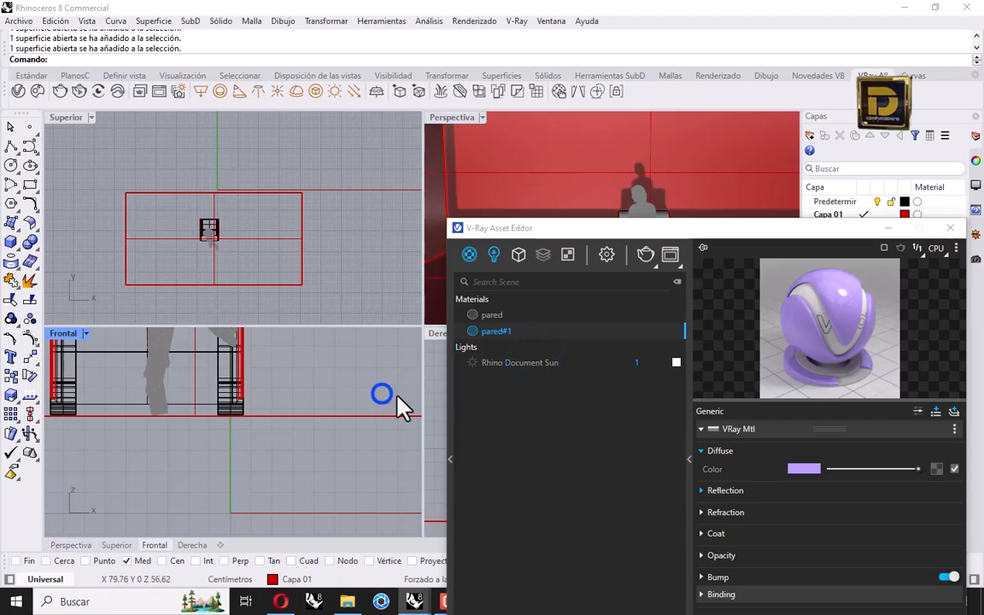
- Switch to the Opera browser and save the Pinterest vertical wood plank image from the "madera textura" results into the silla marshmellow folder
{"action": "left_click", "coordinate": [280, 601]}
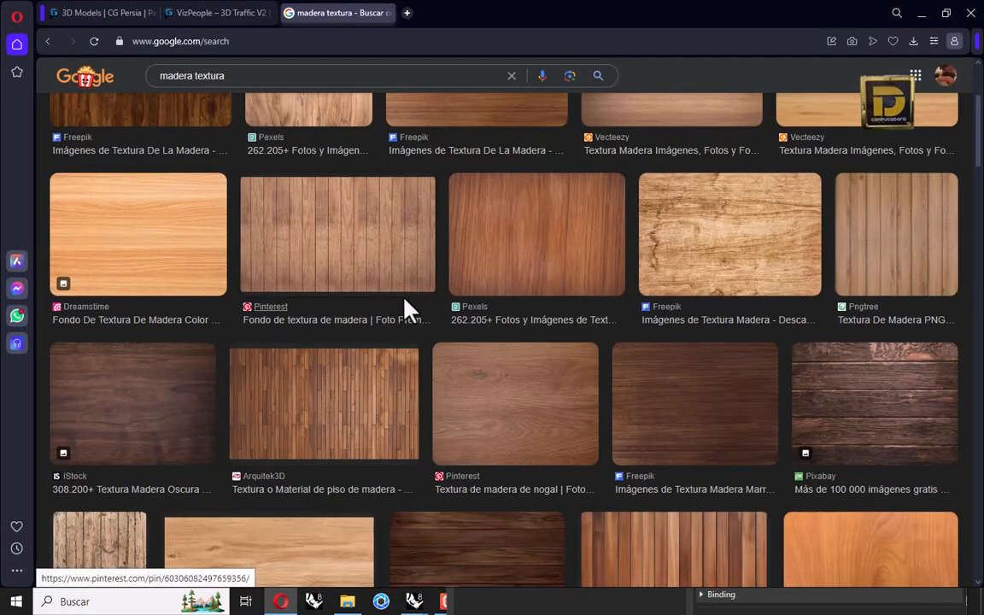
{"action": "left_click", "coordinate": [357, 219]}
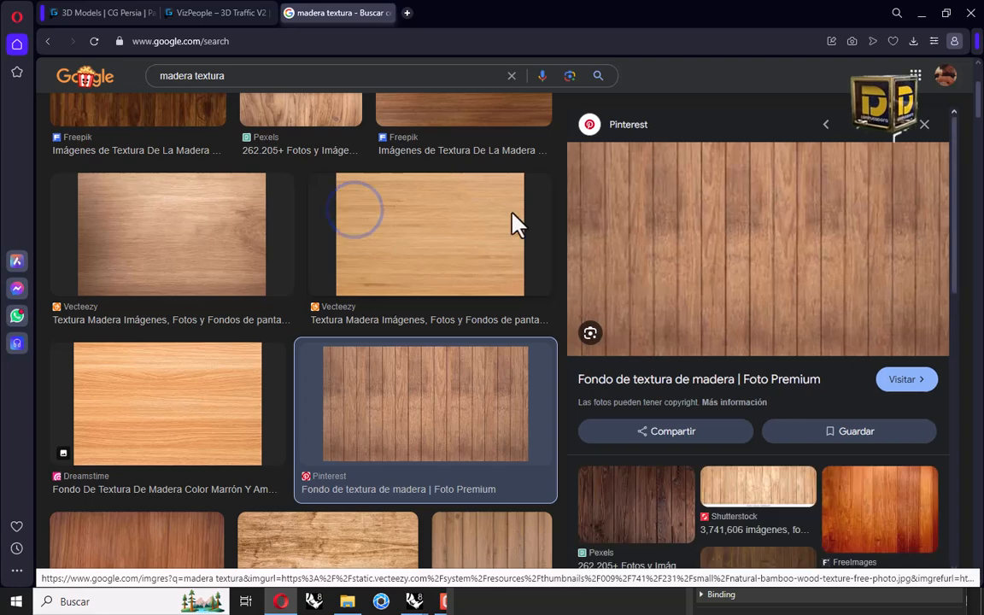
{"action": "right_click", "coordinate": [691, 214]}
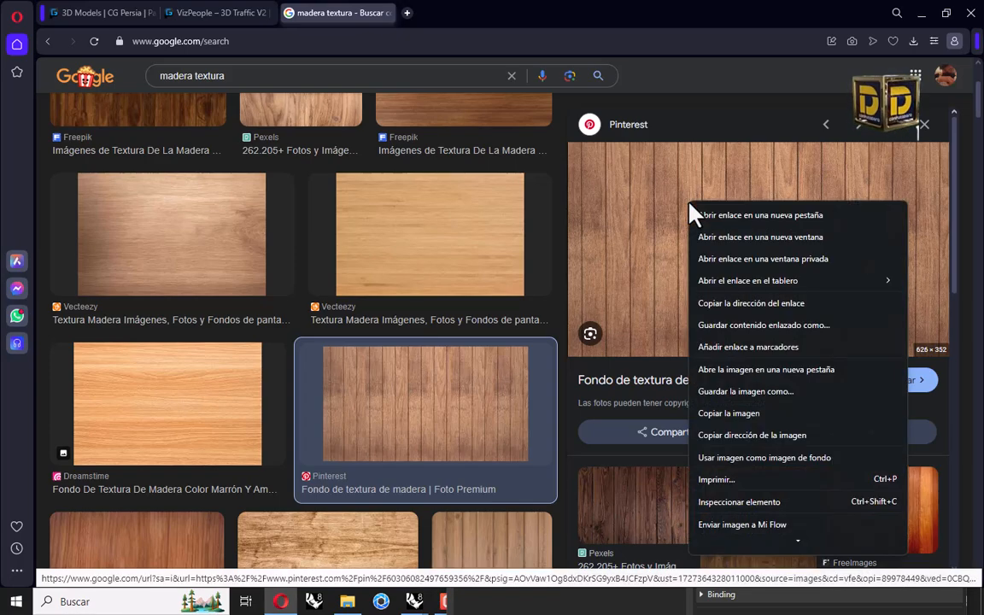
{"action": "left_click", "coordinate": [746, 391]}
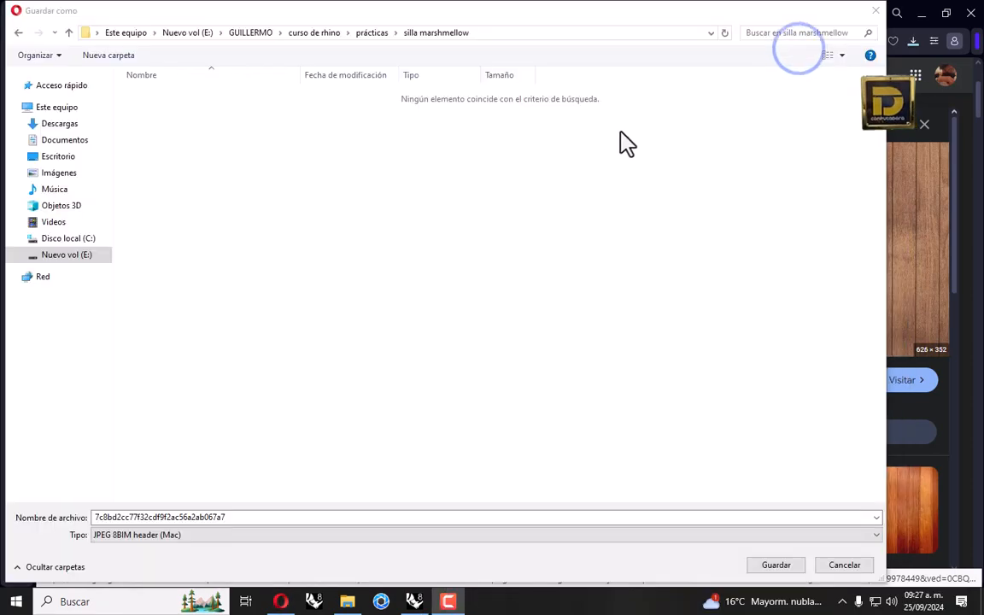
{"action": "left_click", "coordinate": [777, 565]}
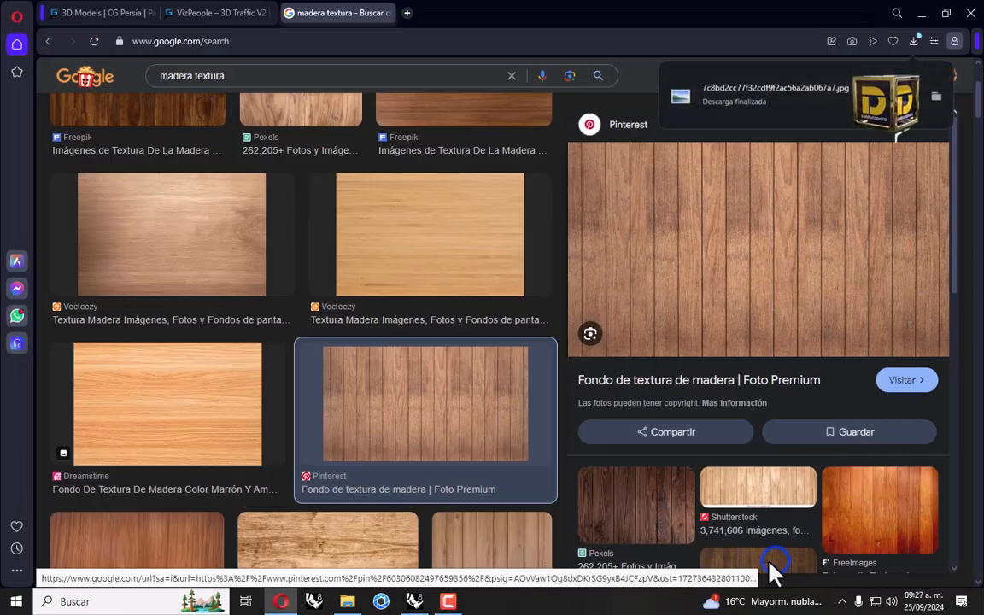
- Switch back to Rhino, create another generic V-Ray material and name it "piso"
{"action": "left_click", "coordinate": [413, 601]}
{"action": "left_click", "coordinate": [475, 261]}
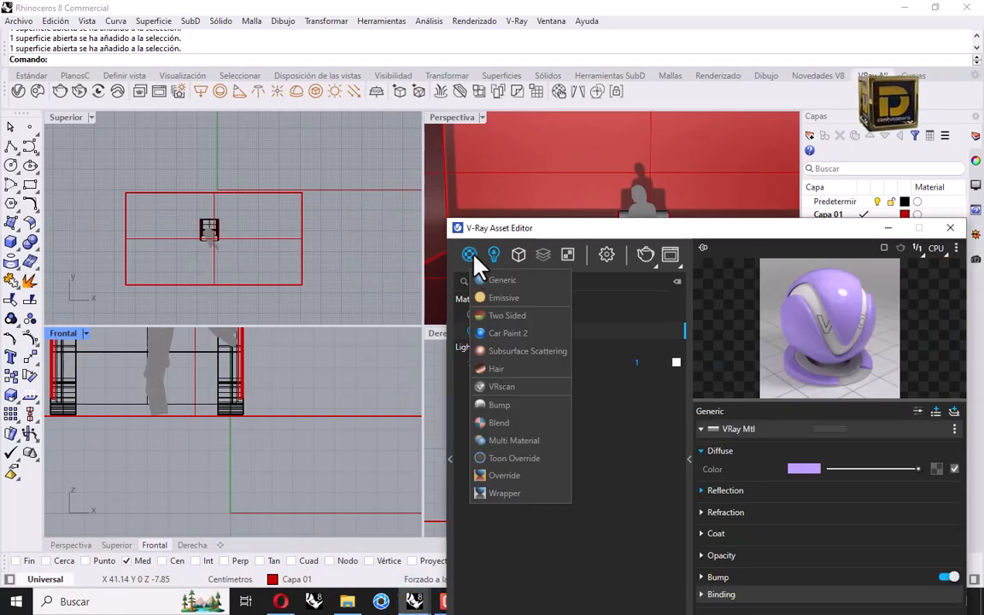
{"action": "left_click", "coordinate": [542, 562]}
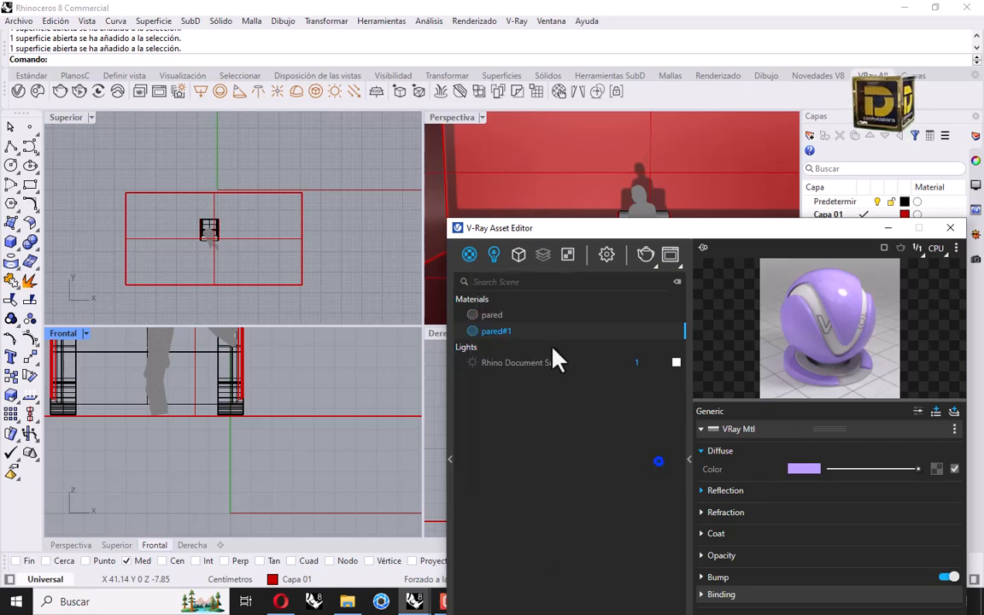
{"action": "left_click", "coordinate": [469, 254]}
{"action": "left_click", "coordinate": [468, 261]}
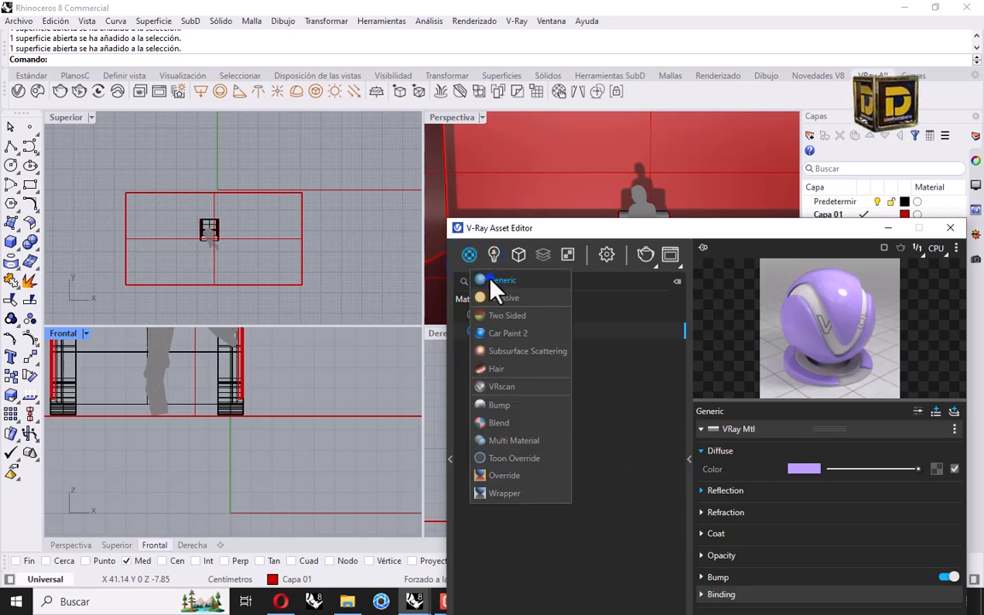
{"action": "left_click", "coordinate": [492, 282]}
{"action": "double_click", "coordinate": [492, 314]}
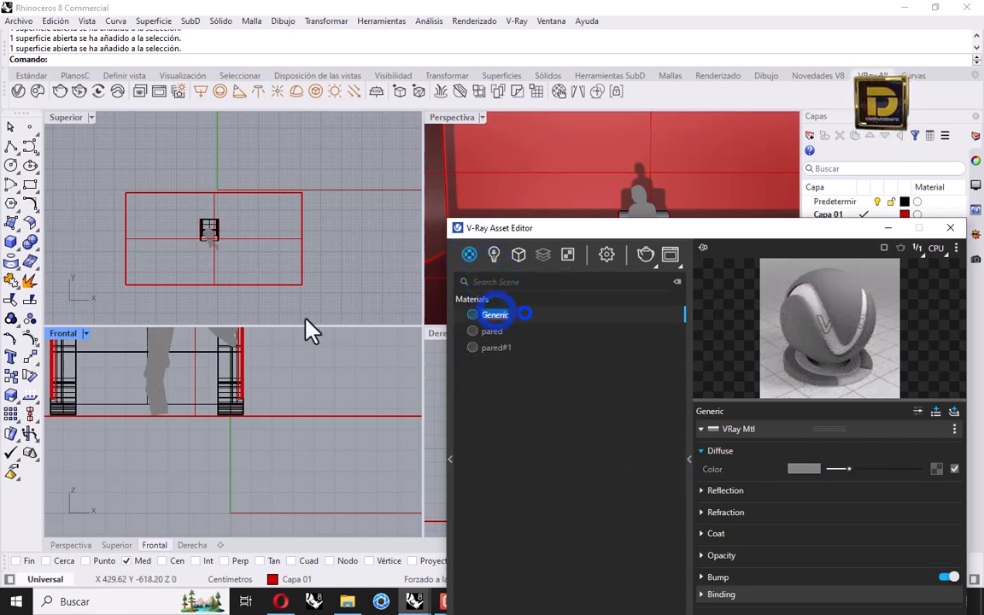
{"action": "type", "text": "piso"}
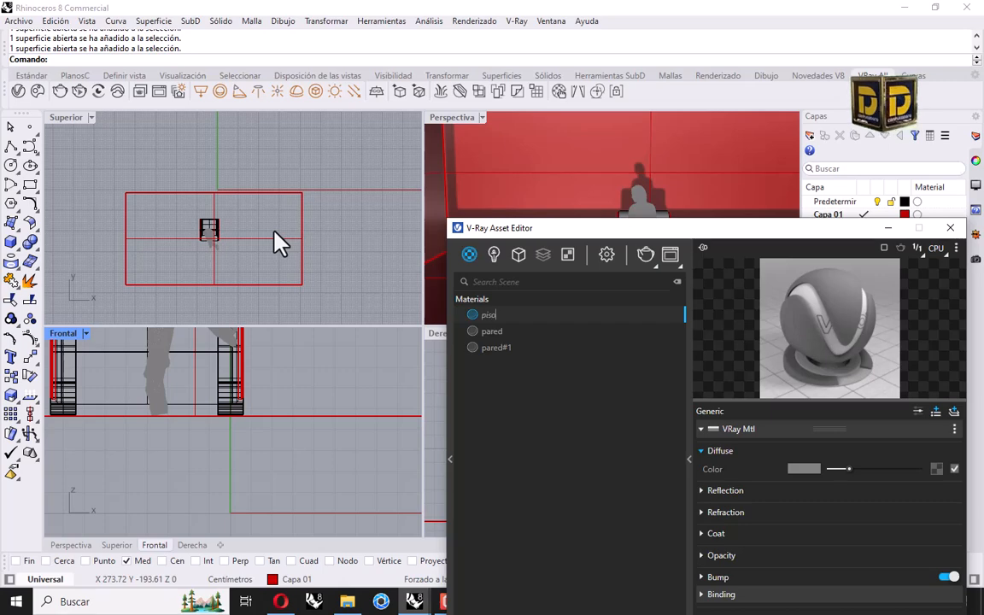
{"action": "key", "text": "Return"}
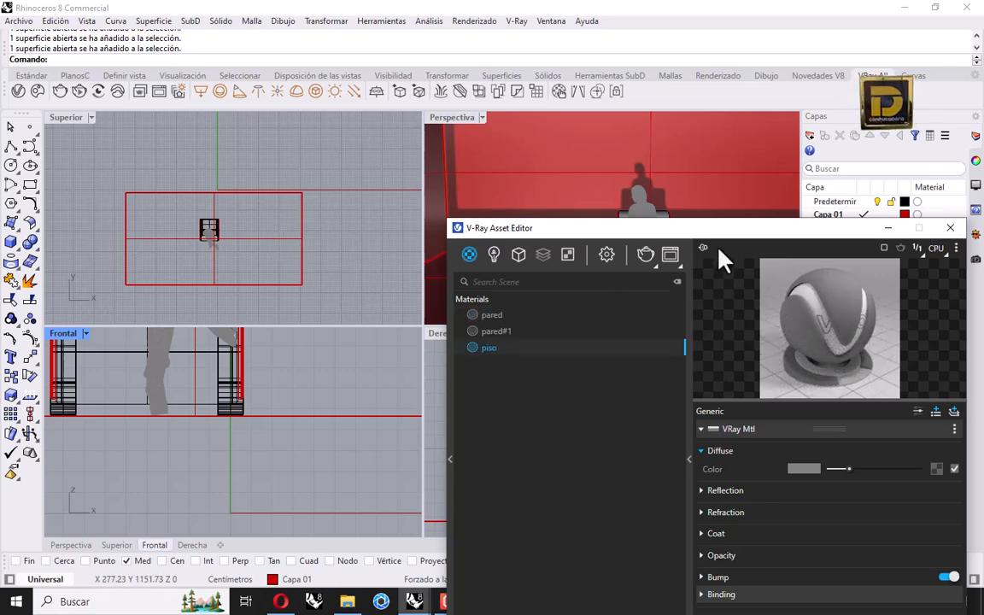
- Assign a bitmap texture to the diffuse color of the piso material, using the saved wood plank image from the silla marshmellow folder
{"action": "left_click_drag", "start_coordinate": [736, 247], "coordinate": [662, 162]}
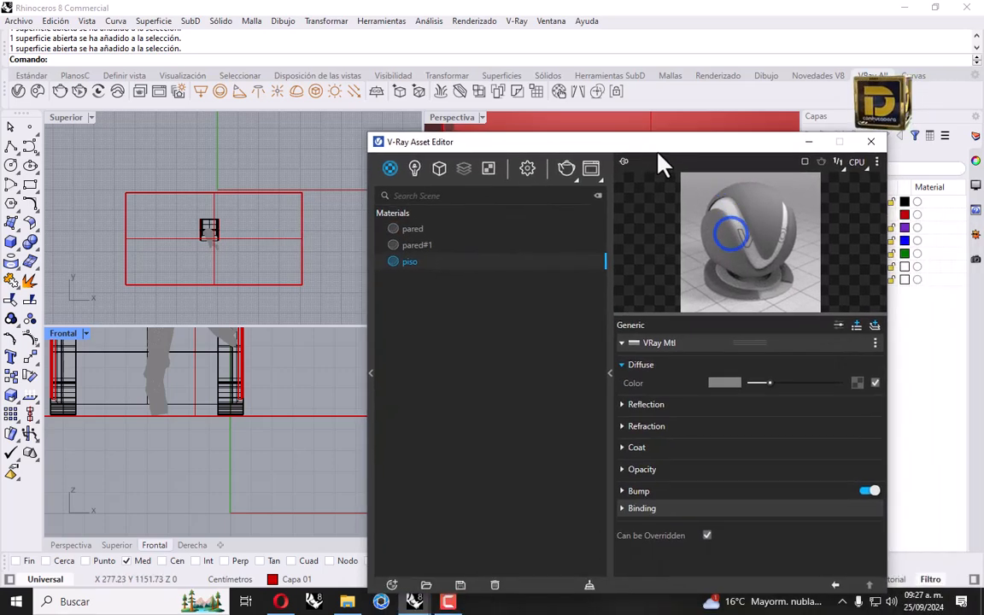
{"action": "left_click", "coordinate": [858, 383]}
{"action": "left_click", "coordinate": [815, 179]}
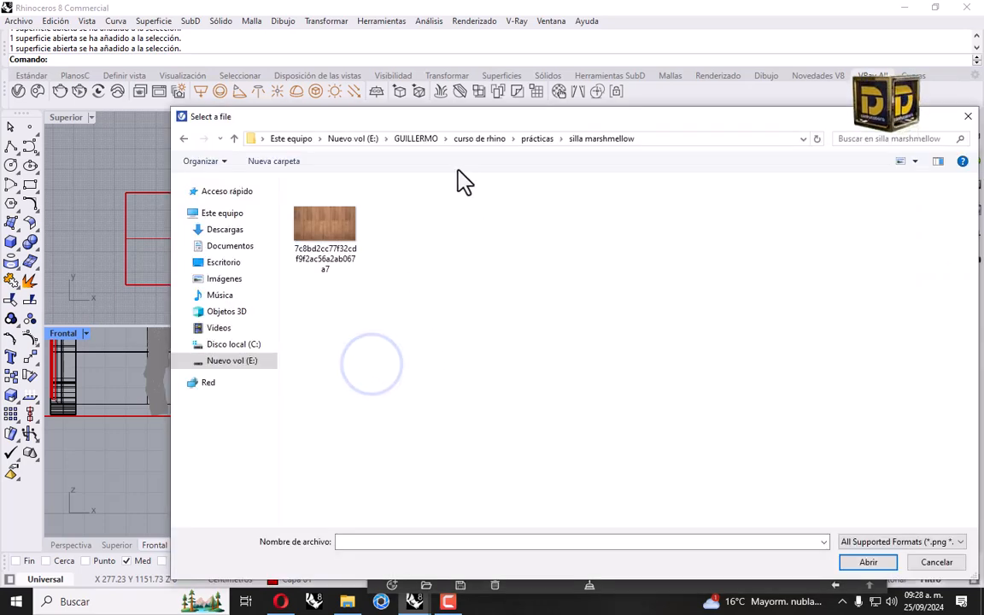
{"action": "double_click", "coordinate": [310, 224]}
{"action": "left_click_drag", "start_coordinate": [683, 143], "coordinate": [547, 93]}
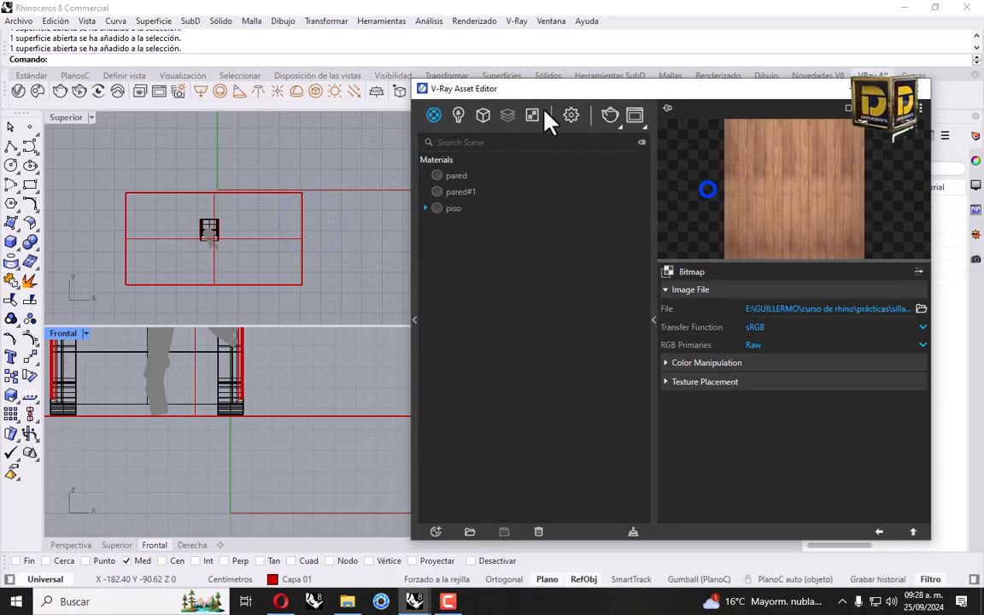
- Give the piso material a near-white reflection color and a reflection glossiness of 0.79
{"action": "left_click", "coordinate": [457, 214]}
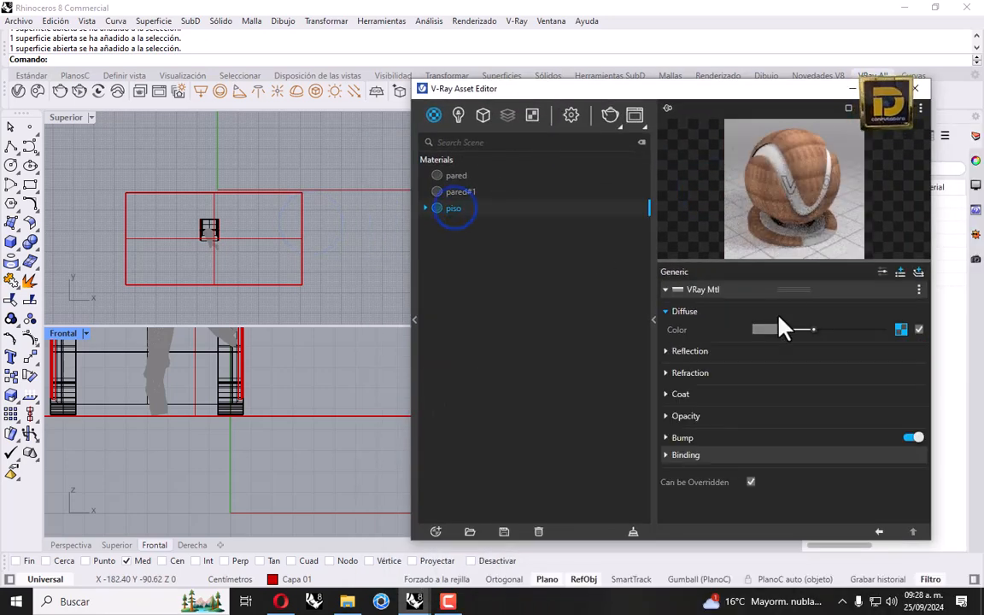
{"action": "left_click", "coordinate": [693, 351]}
{"action": "left_click_drag", "start_coordinate": [796, 370], "coordinate": [870, 371]}
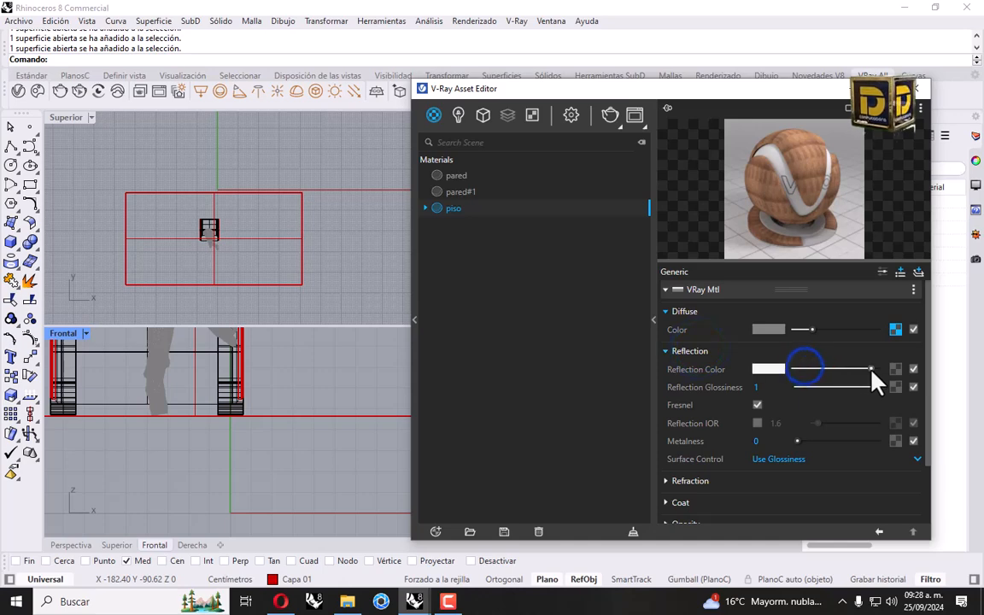
{"action": "left_click", "coordinate": [870, 388]}
{"action": "left_click", "coordinate": [866, 369]}
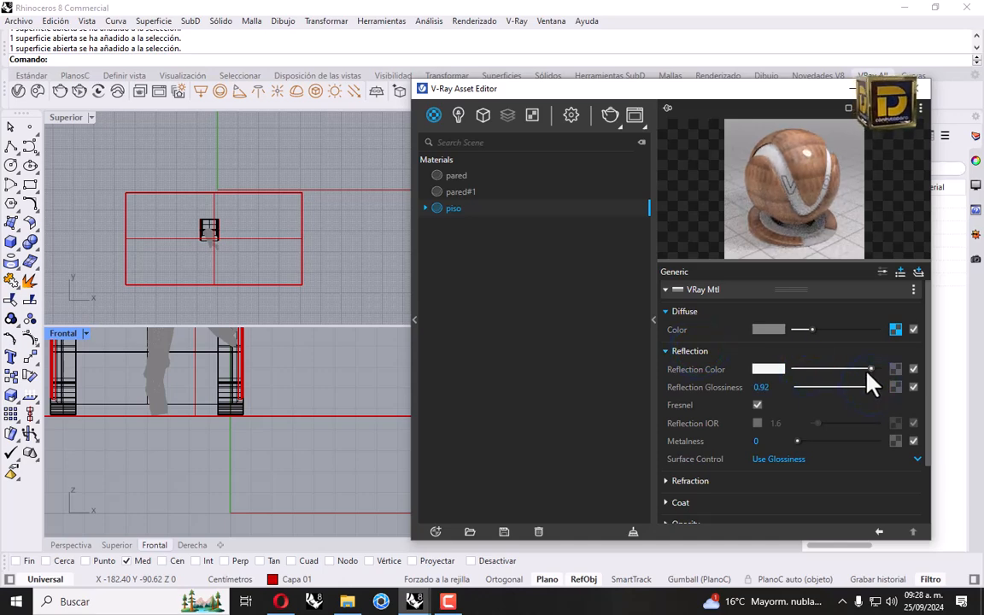
{"action": "left_click", "coordinate": [861, 387]}
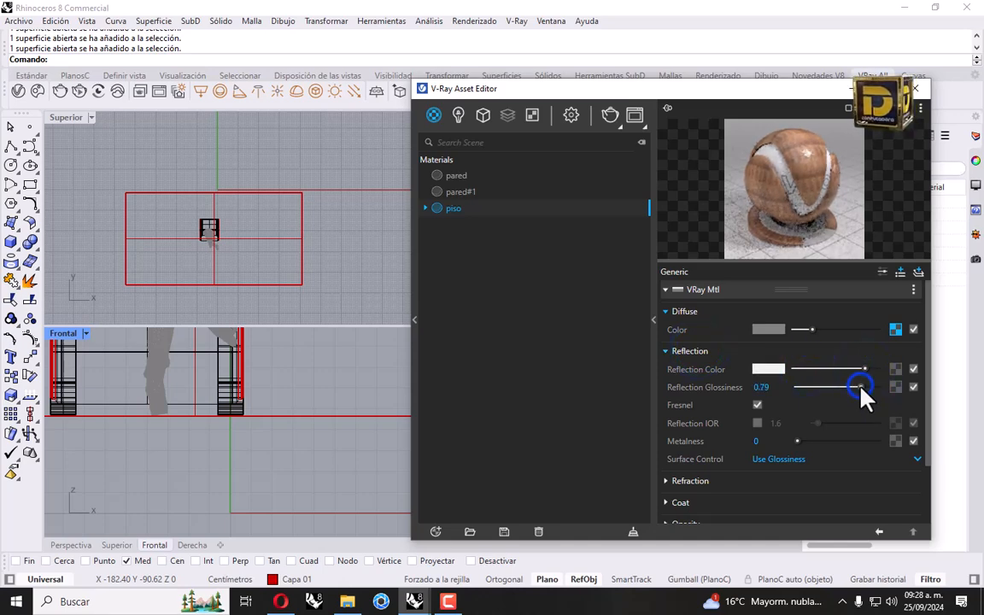
- Select the floor surface in the Perspectiva view and apply the piso material to it
{"action": "left_click_drag", "start_coordinate": [773, 90], "coordinate": [781, 136]}
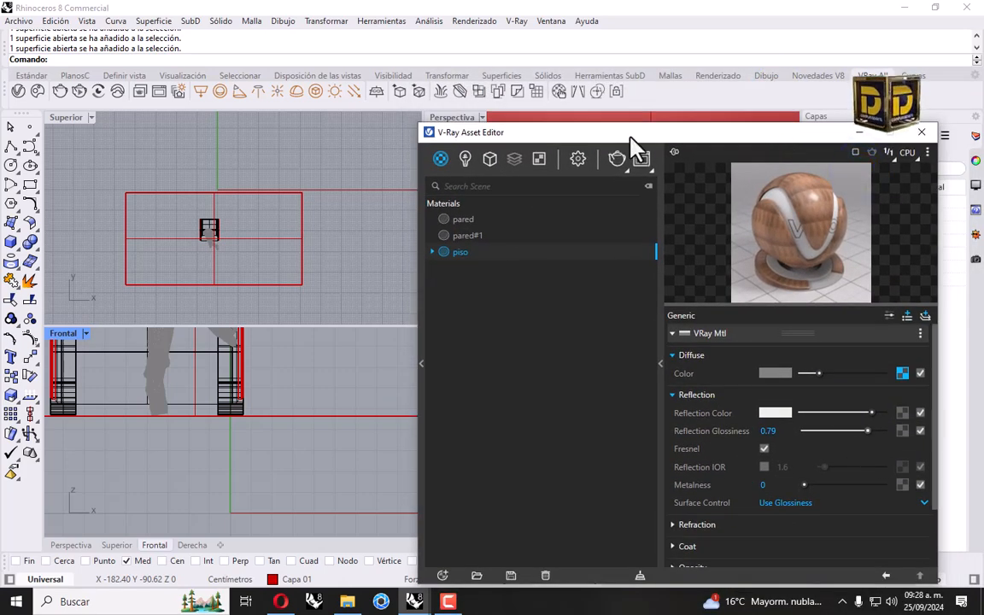
{"action": "left_click_drag", "start_coordinate": [629, 132], "coordinate": [750, 175]}
{"action": "left_click", "coordinate": [496, 309]}
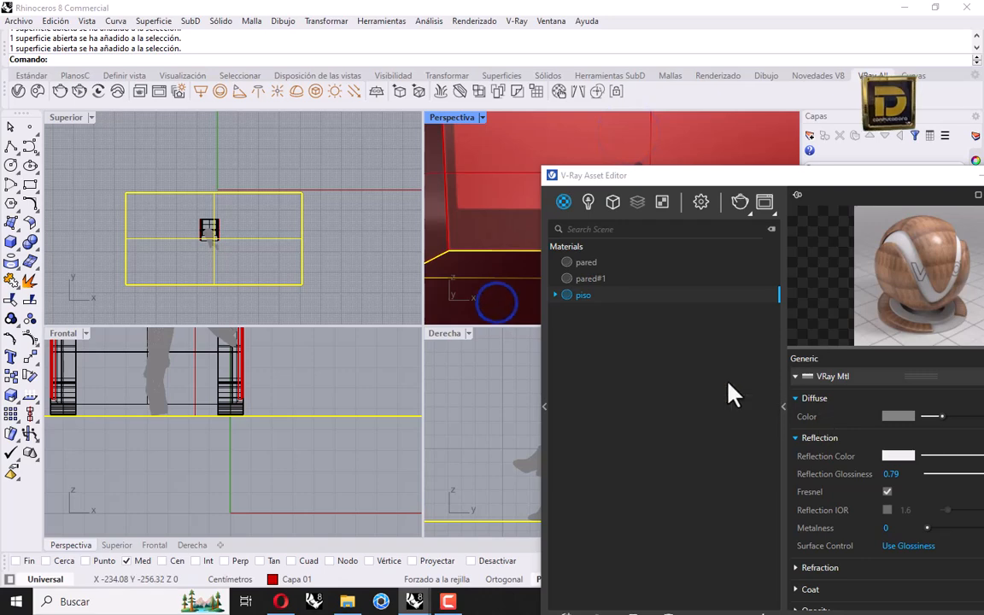
{"action": "right_click", "coordinate": [591, 299]}
{"action": "left_click", "coordinate": [621, 326]}
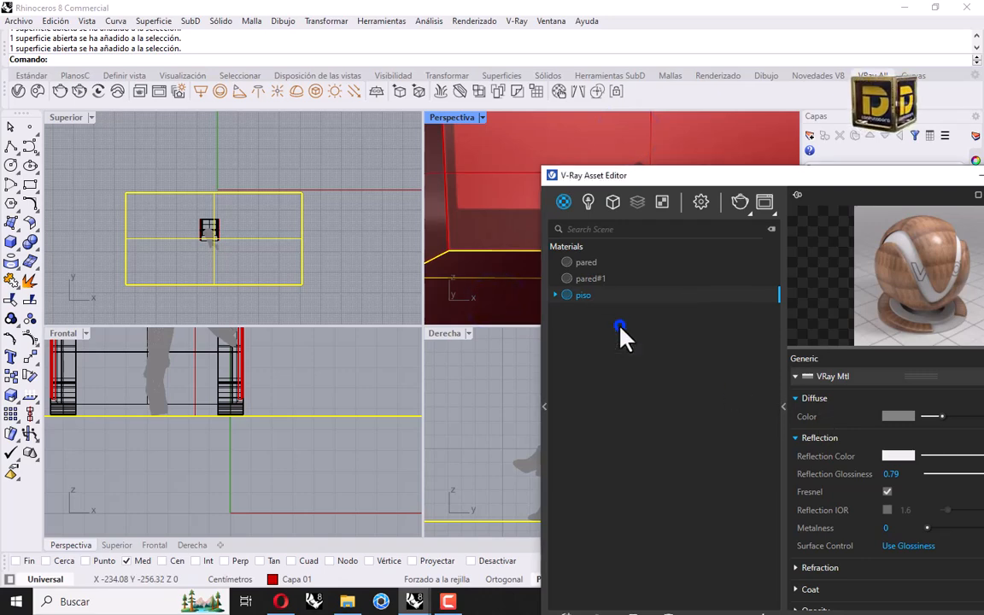
- Maximize the Perspectiva viewport and render the scene with V-Ray to check the wooden floor, closing the frame buffer when it finishes
{"action": "double_click", "coordinate": [453, 118]}
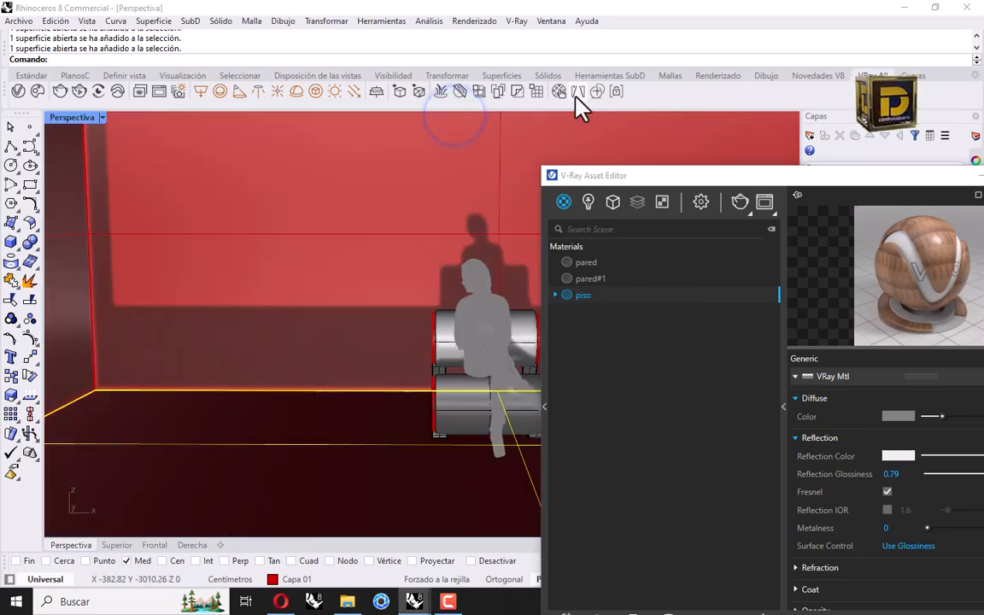
{"action": "left_click_drag", "start_coordinate": [716, 193], "coordinate": [647, 172]}
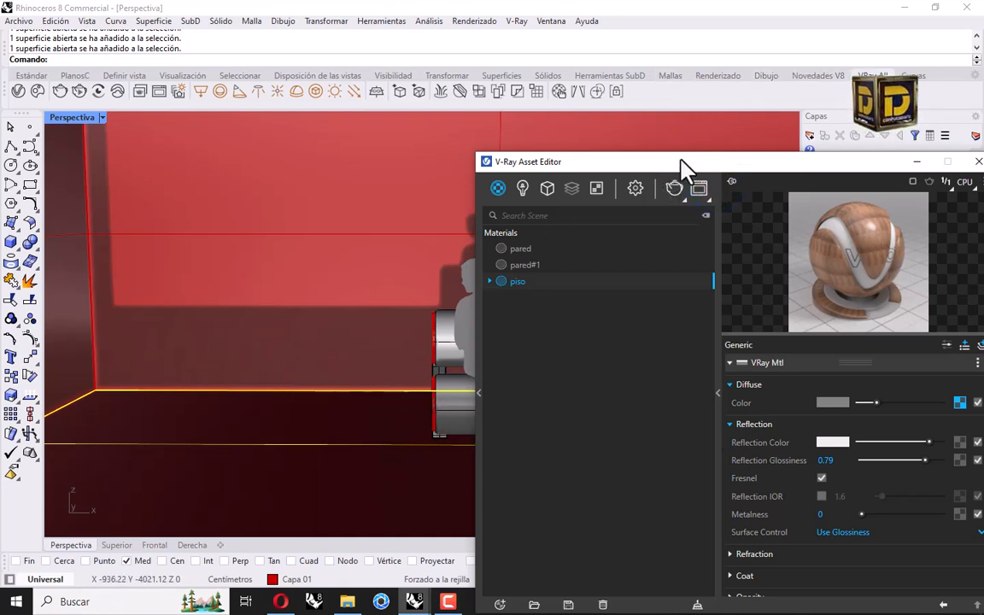
{"action": "left_click_drag", "start_coordinate": [684, 164], "coordinate": [744, 232]}
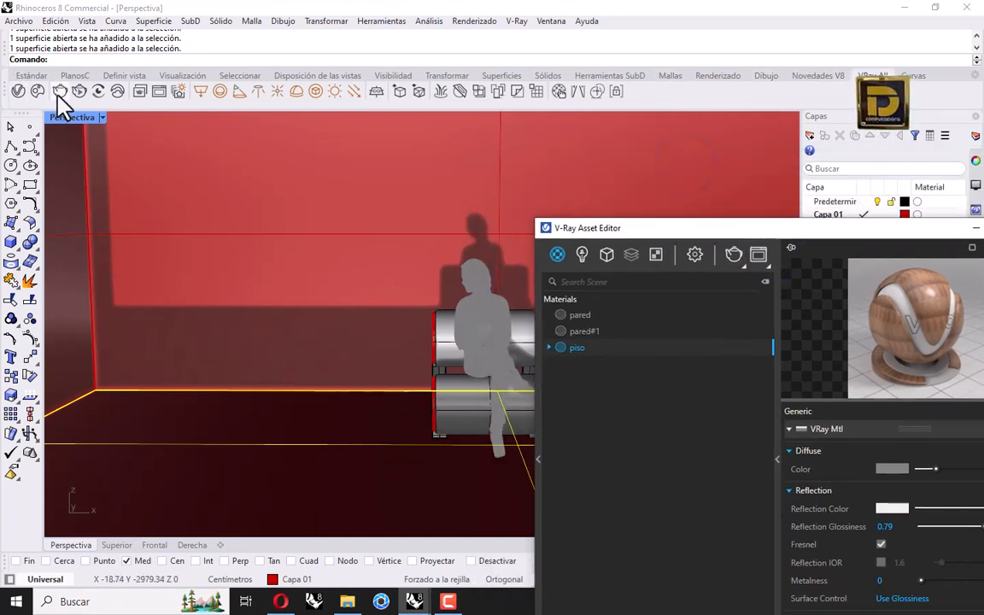
{"action": "left_click", "coordinate": [58, 91]}
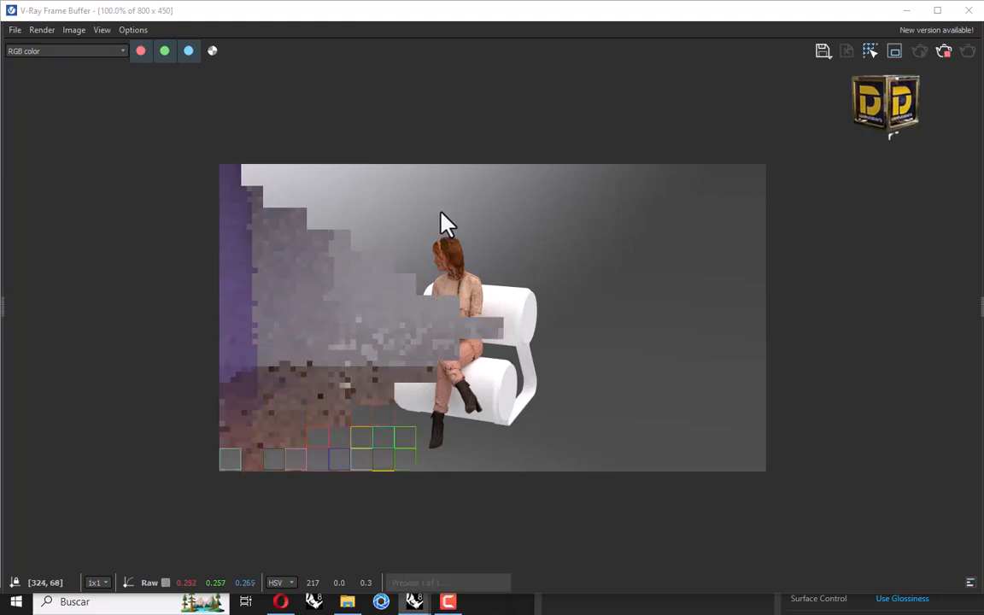
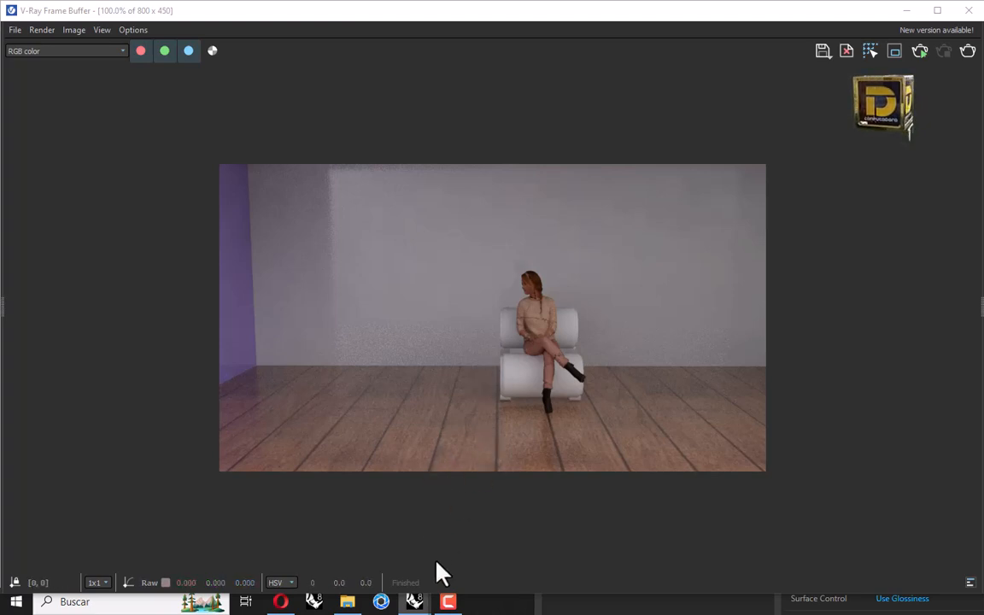
{"action": "left_click", "coordinate": [969, 10]}
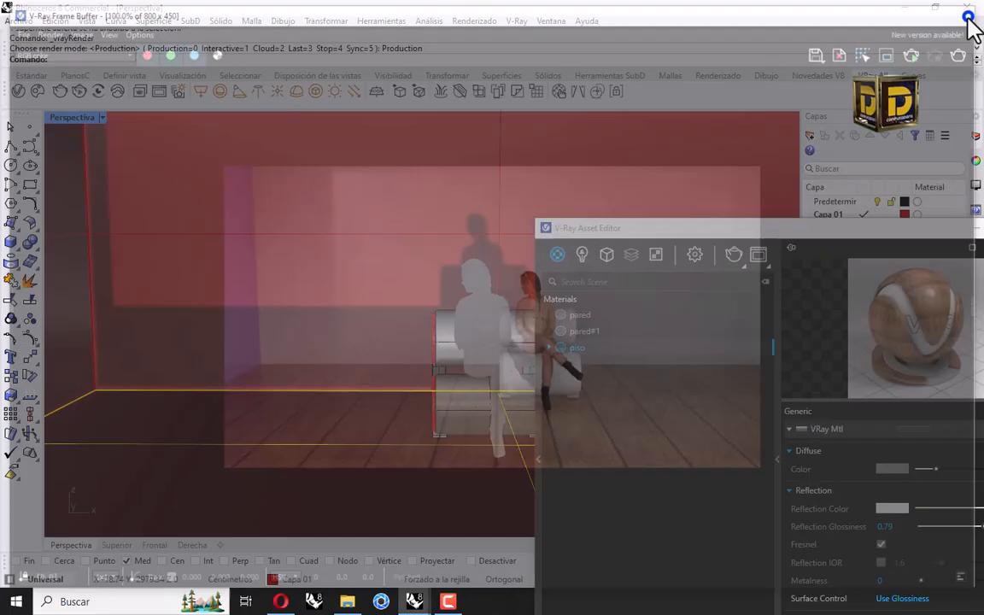
- Set the Repeat U/V of the piso material's diffuse bitmap to 4 and 4 in its texture placement
{"action": "left_click_drag", "start_coordinate": [635, 215], "coordinate": [372, 71]}
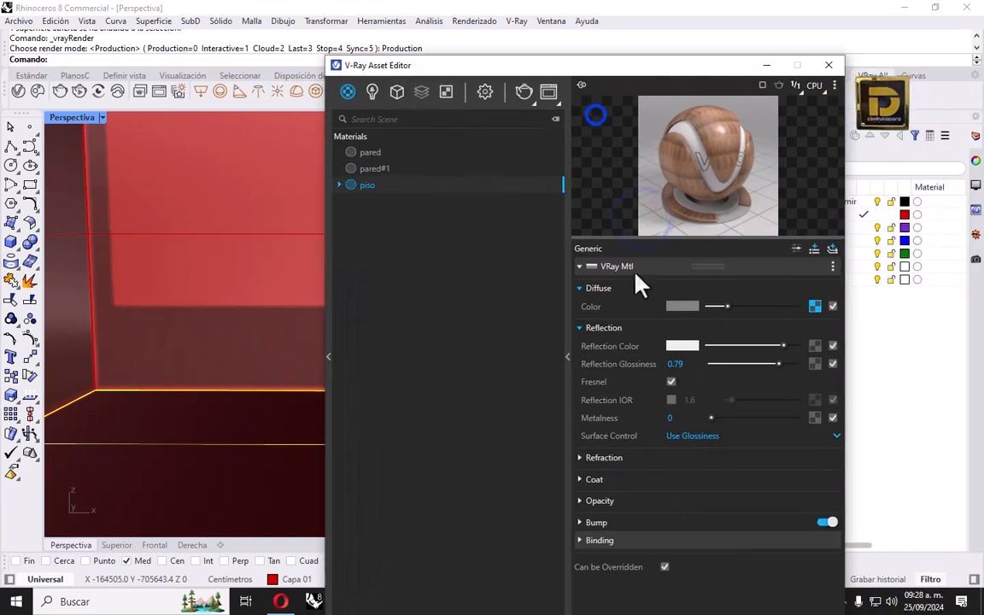
{"action": "left_click", "coordinate": [817, 309]}
{"action": "left_click", "coordinate": [682, 358]}
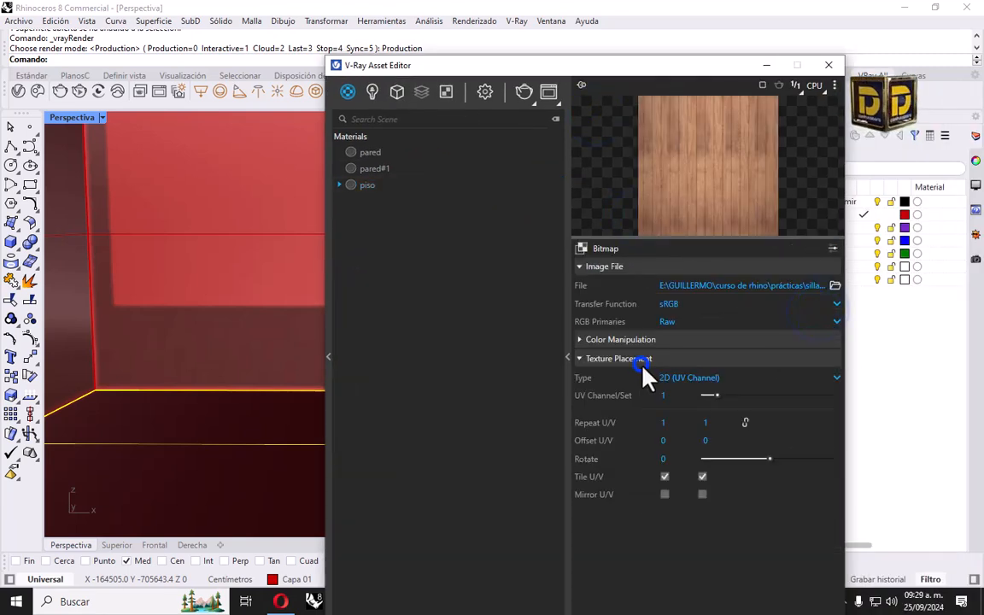
{"action": "left_click", "coordinate": [367, 185]}
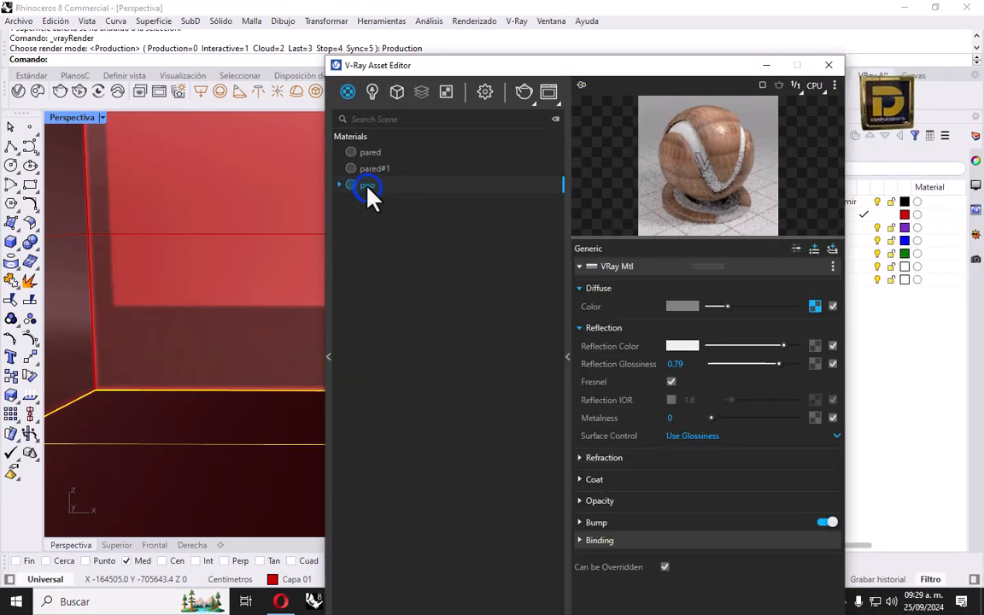
{"action": "left_click", "coordinate": [813, 306]}
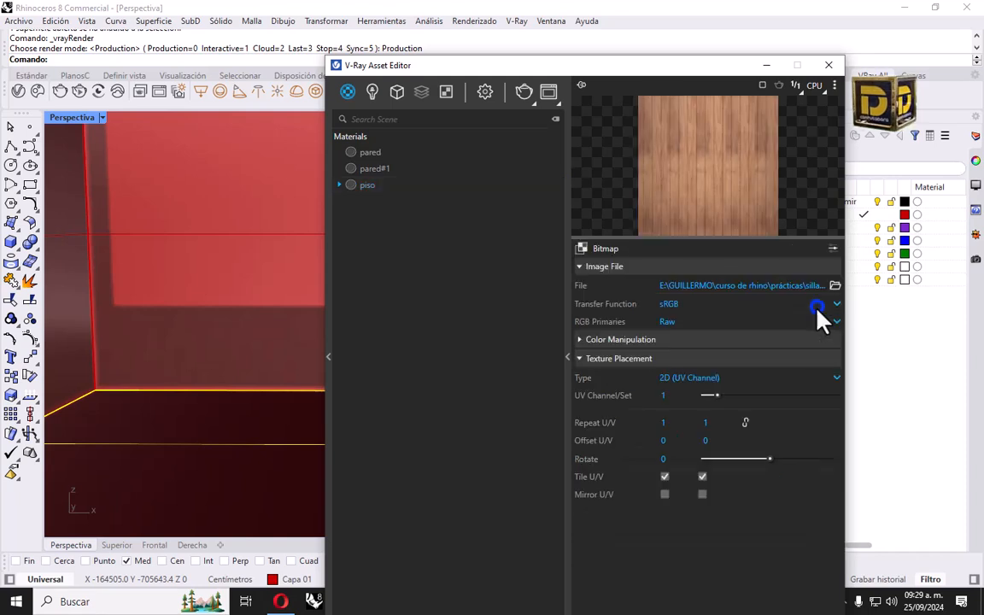
{"action": "left_click", "coordinate": [687, 423]}
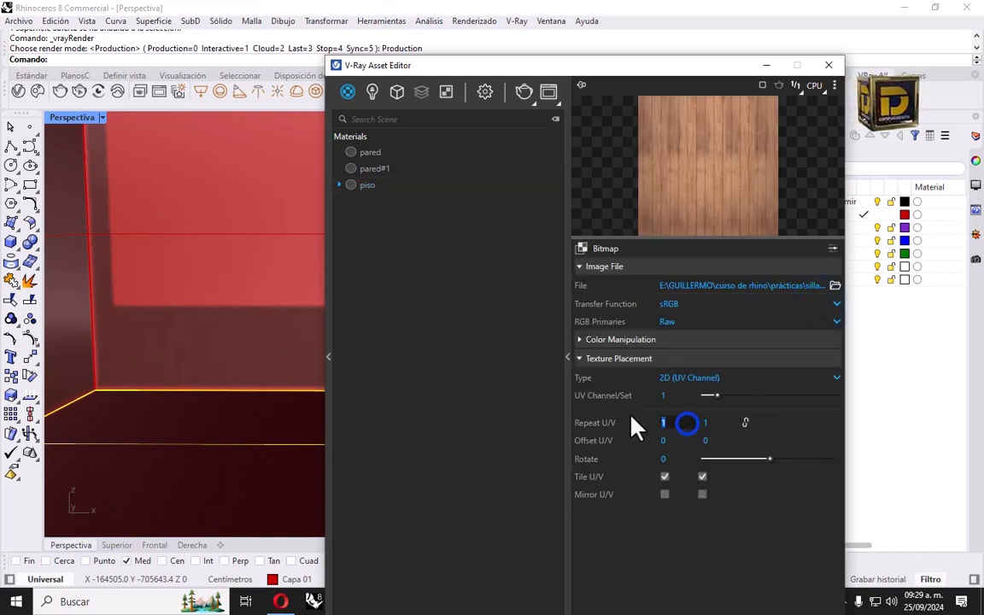
{"action": "type", "text": "4"}
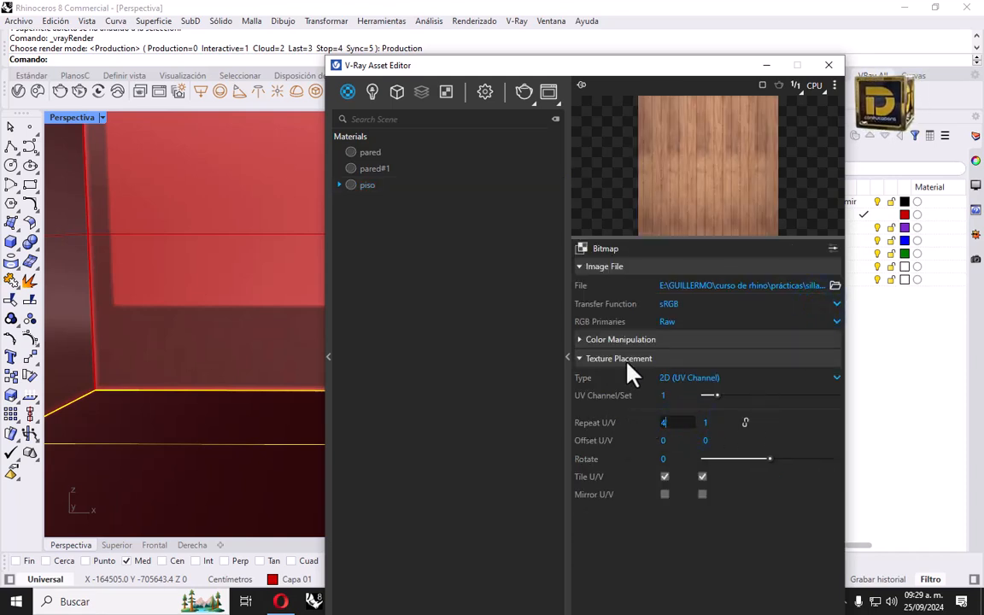
{"action": "left_click", "coordinate": [707, 423]}
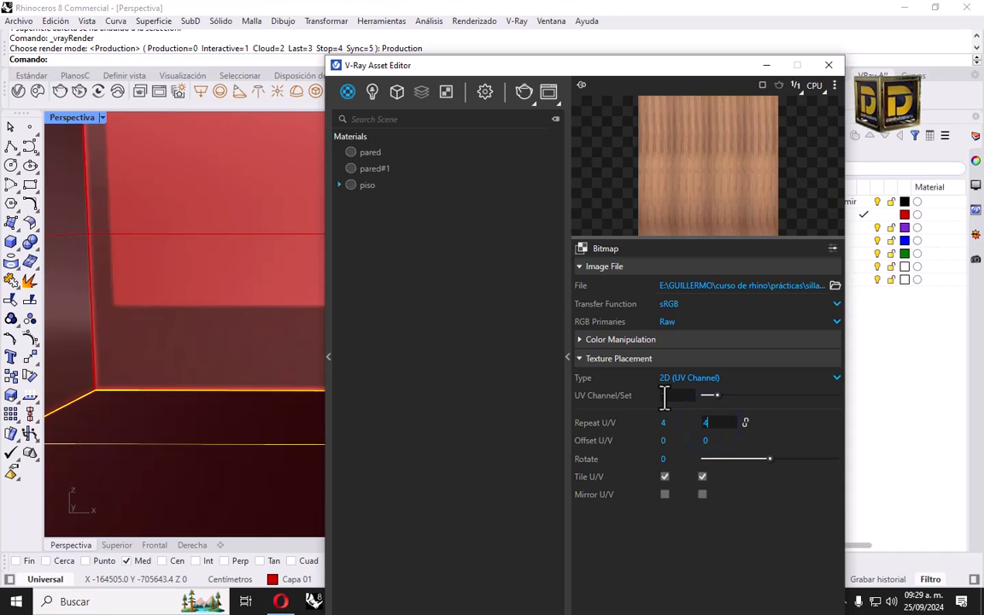
{"action": "left_click", "coordinate": [664, 544]}
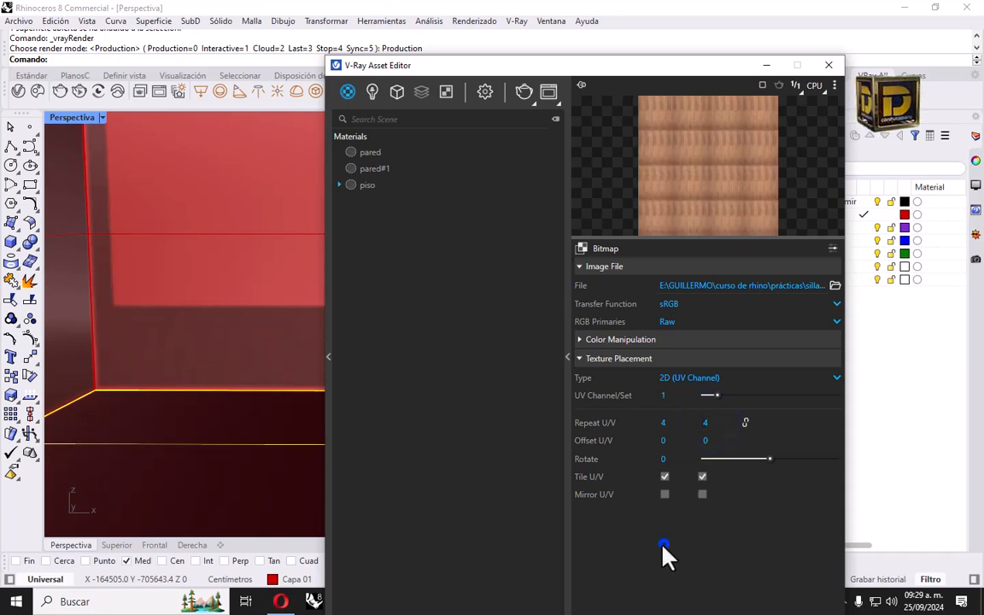
- Render the scene again from the V-Ray frame buffer, and close the frame buffer and the Asset Editor
{"action": "left_click", "coordinate": [548, 94]}
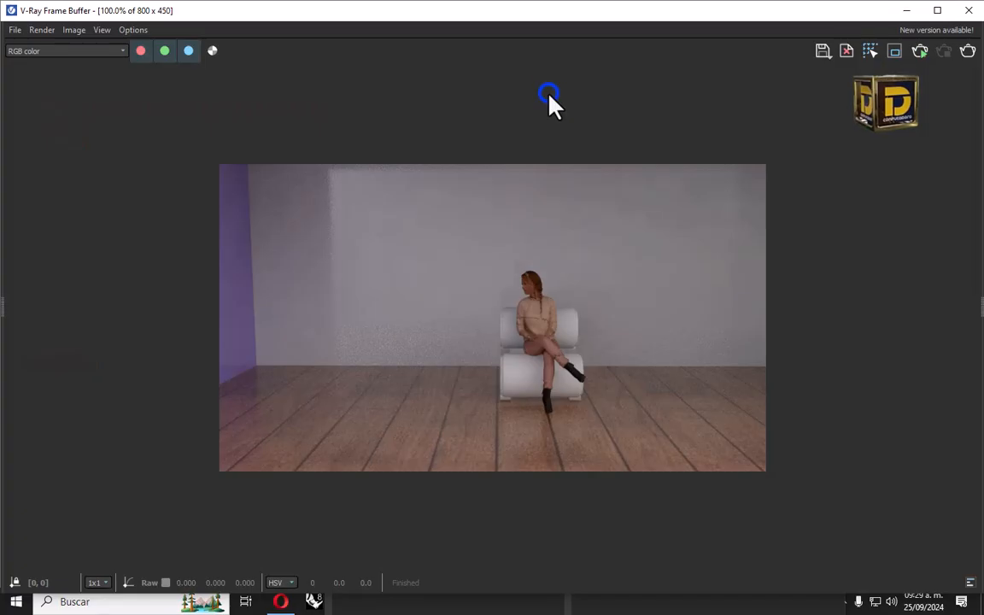
{"action": "left_click", "coordinate": [968, 53]}
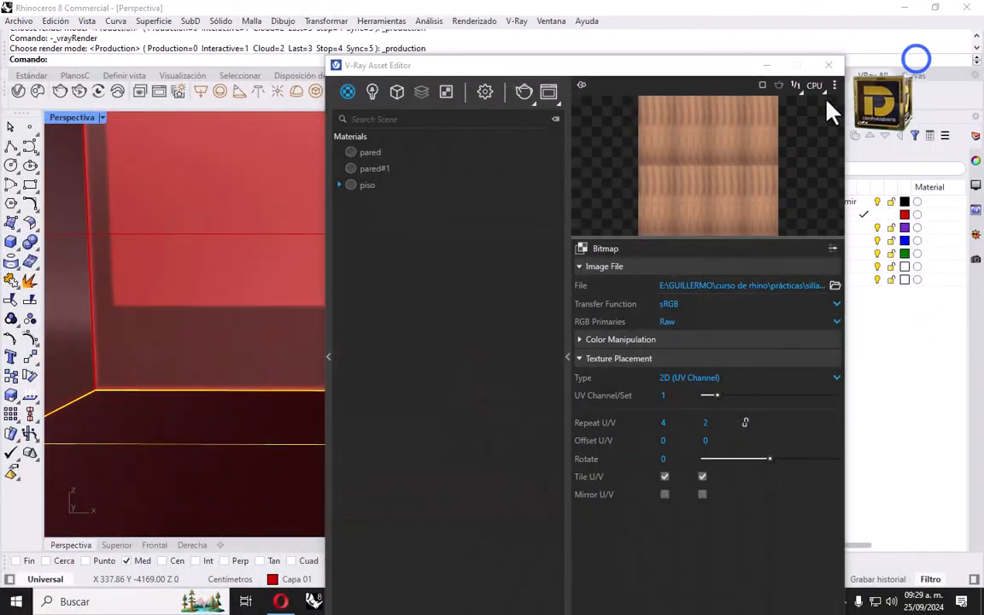
{"action": "left_click", "coordinate": [828, 74]}
- Restore the four-viewport layout and move the chair with the seated figure toward the room's back-left corner in the Superior view
{"action": "left_click", "coordinate": [77, 117]}
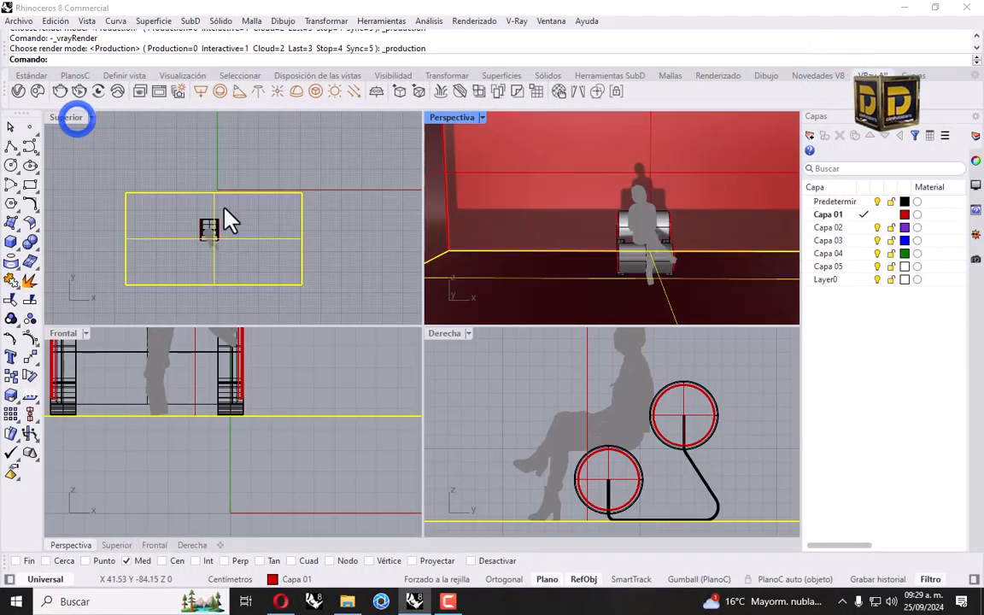
{"action": "left_click_drag", "start_coordinate": [173, 171], "coordinate": [271, 291]}
{"action": "scroll", "coordinate": [209, 229], "scroll_direction": "up", "scroll_amount": 6}
{"action": "left_click_drag", "start_coordinate": [209, 229], "coordinate": [142, 210], "text": "shift"}
{"action": "left_click", "coordinate": [189, 195]}
{"action": "right_click_drag", "start_coordinate": [217, 217], "coordinate": [284, 219]}
{"action": "right_click_drag", "start_coordinate": [518, 214], "coordinate": [614, 216], "text": "shift"}
{"action": "scroll", "coordinate": [591, 242], "scroll_direction": "up", "scroll_amount": 1}
{"action": "scroll", "coordinate": [595, 250], "scroll_direction": "up", "scroll_amount": 1}
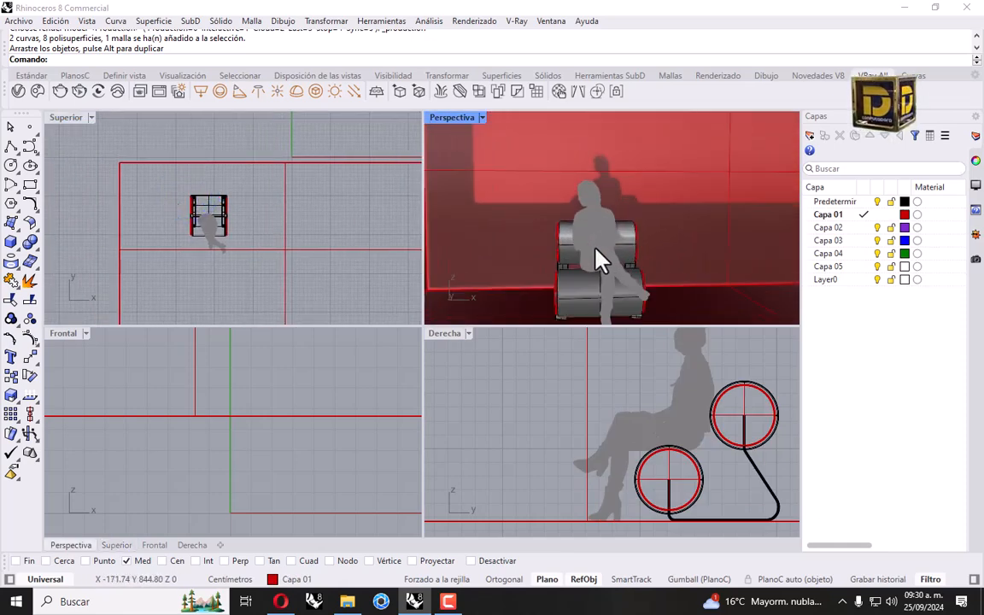
{"action": "right_click_drag", "start_coordinate": [597, 257], "coordinate": [619, 242], "text": "shift"}
{"action": "left_click", "coordinate": [338, 213]}
{"action": "scroll", "coordinate": [598, 453], "scroll_direction": "down", "scroll_amount": 5}
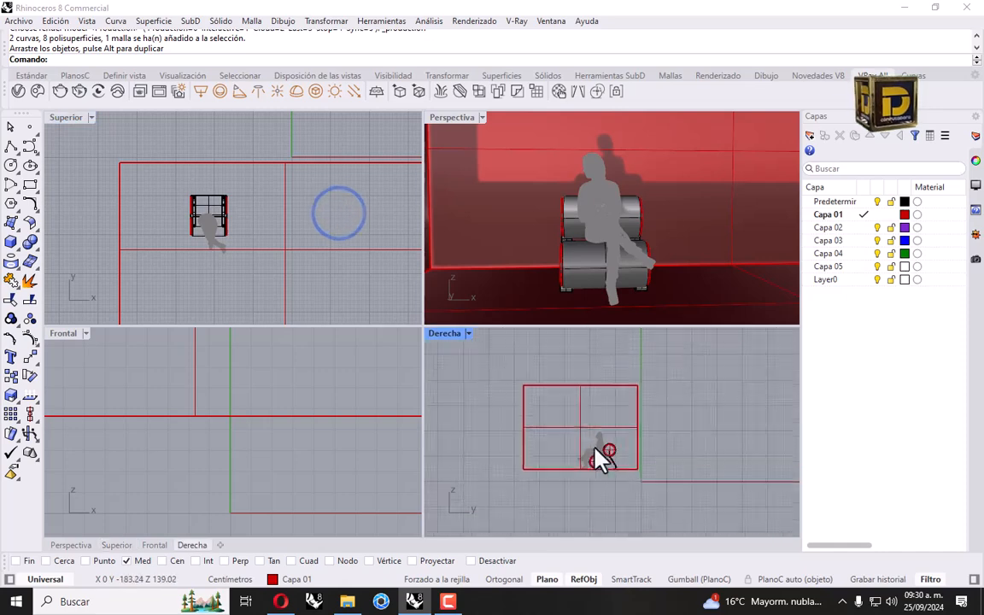
- Hide one of the room's surfaces and sketch a tall, narrow rectangle on the left part of the wall in the Derecha view
{"action": "left_click", "coordinate": [578, 401]}
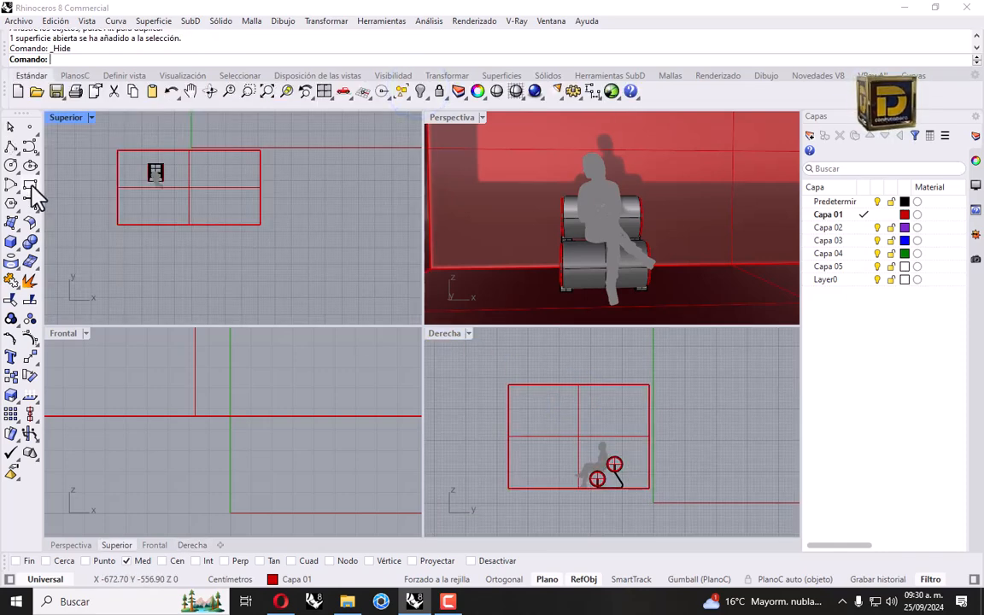
{"action": "left_click", "coordinate": [32, 186]}
{"action": "right_click_drag", "start_coordinate": [597, 419], "coordinate": [658, 421]}
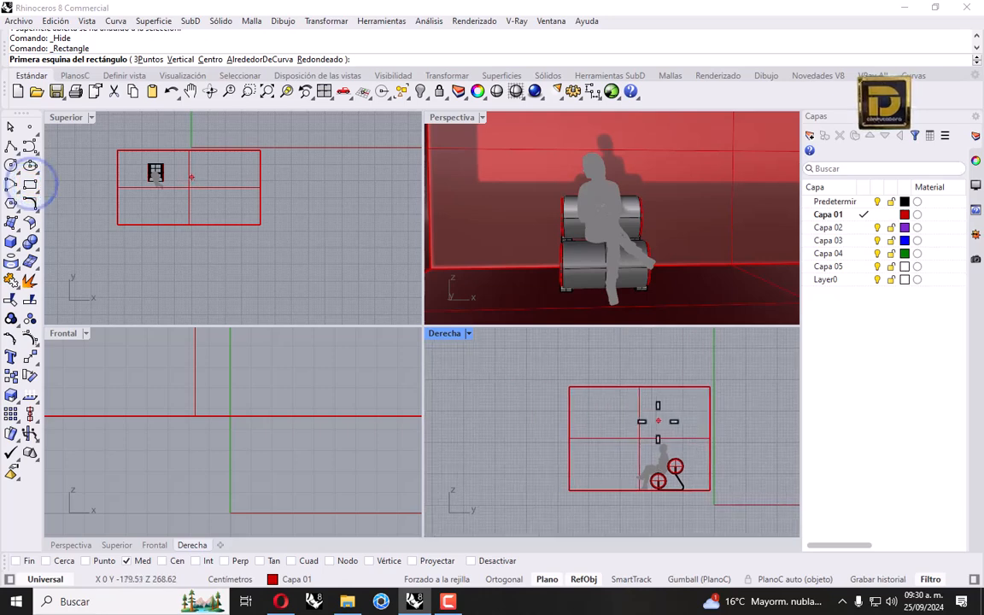
{"action": "left_click", "coordinate": [589, 410]}
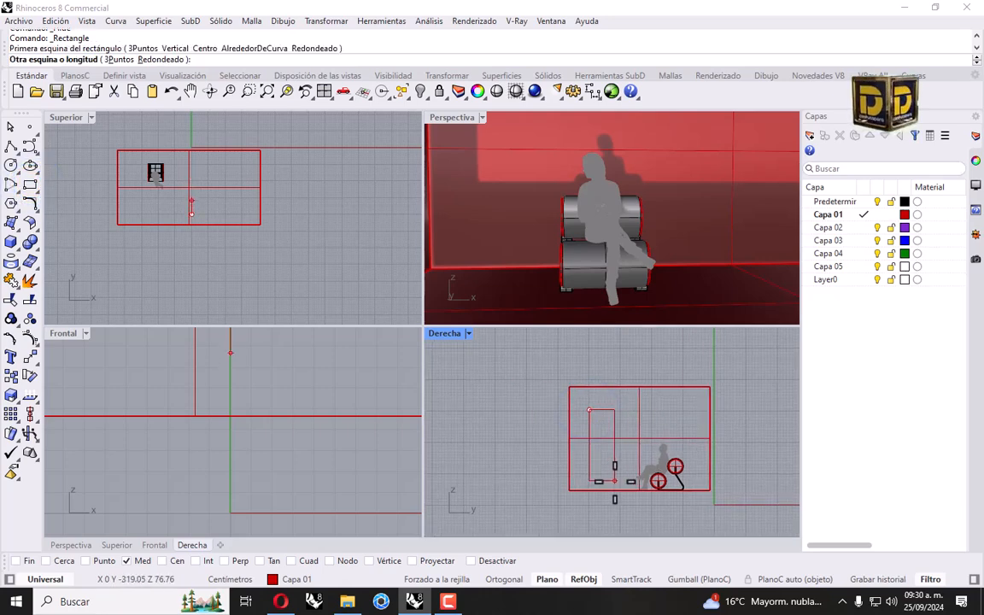
{"action": "left_click", "coordinate": [612, 479]}
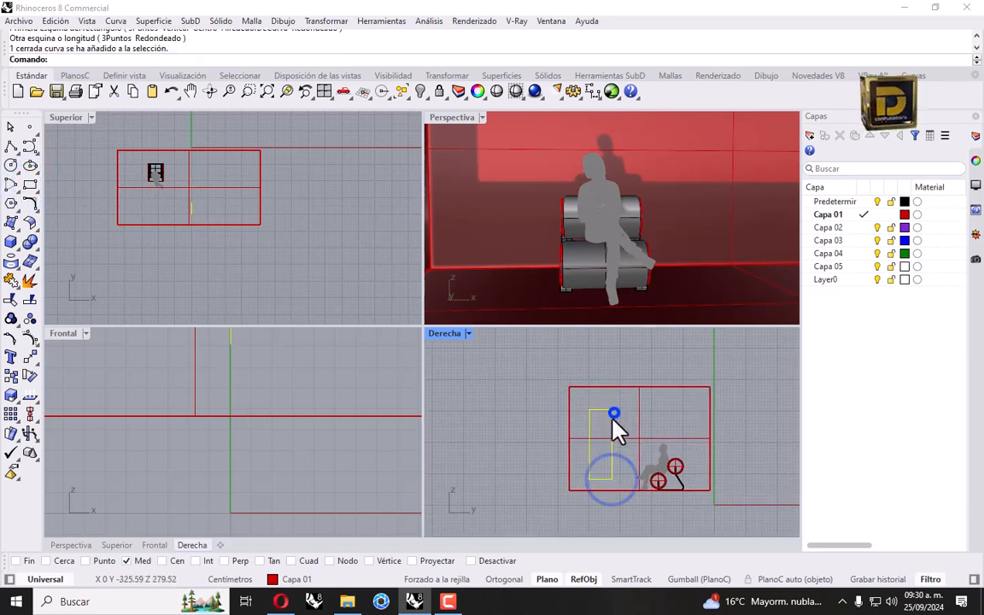
- Copy the rectangle twice along the wall in the Derecha view, to the middle and the right part, with object snaps disabled
{"action": "left_click", "coordinate": [12, 386]}
{"action": "left_click", "coordinate": [600, 478]}
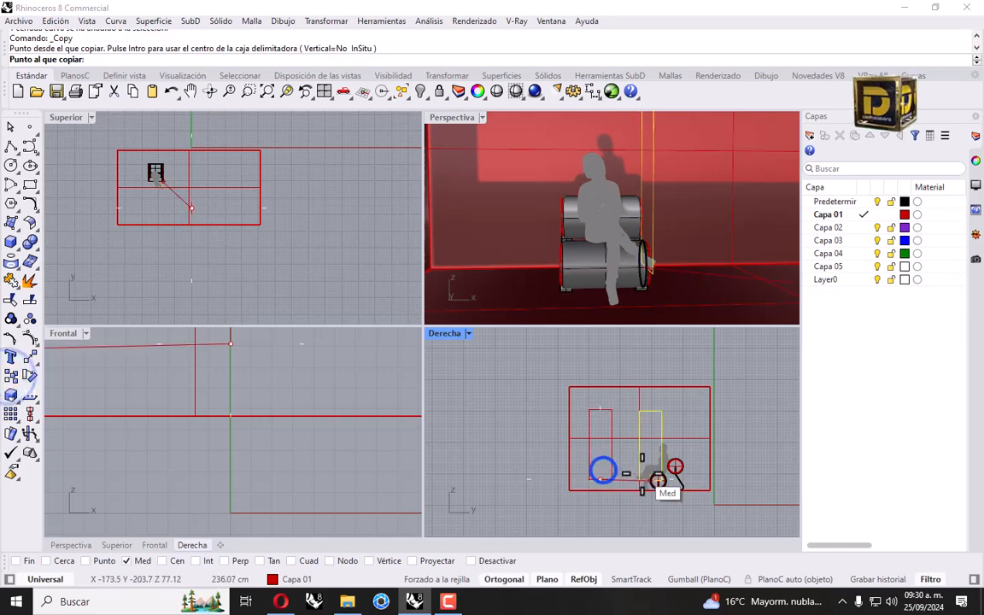
{"action": "left_click", "coordinate": [639, 480]}
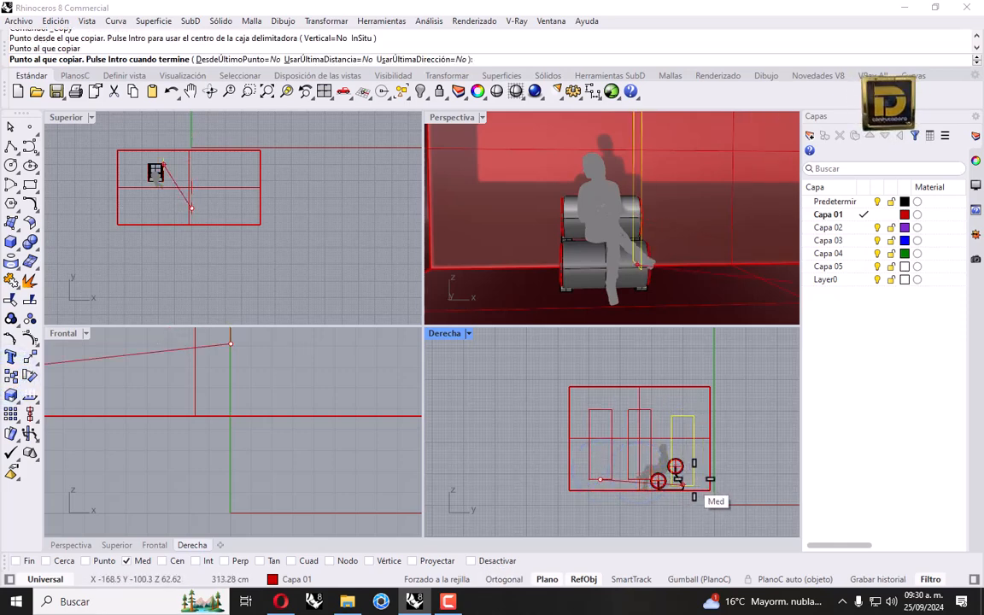
{"action": "left_click", "coordinate": [506, 561]}
{"action": "left_click", "coordinate": [681, 476]}
{"action": "key", "text": "Return"}
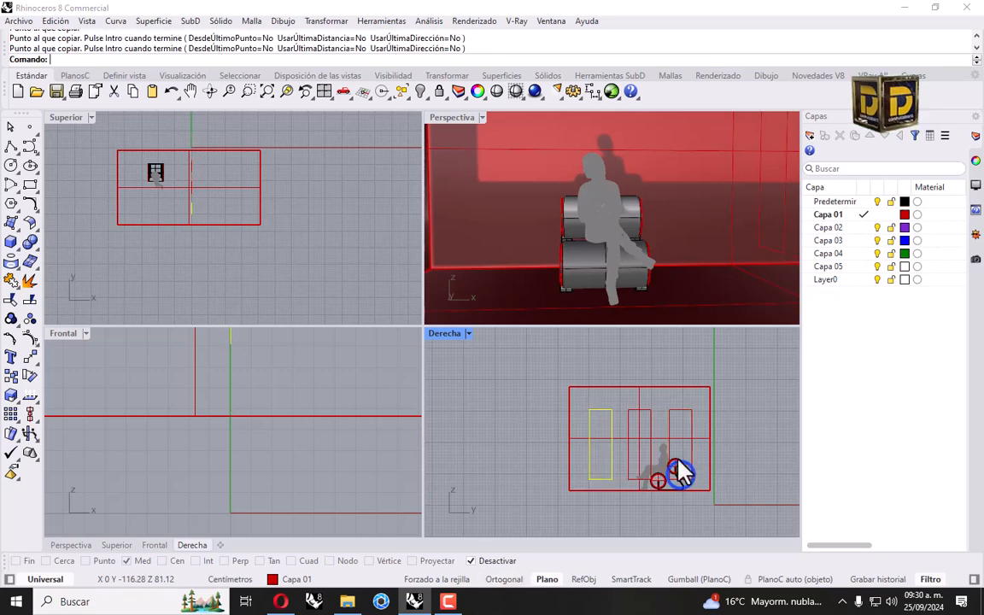
- Set the Derecha view to Sombreado and trim three openings out of the wall using the rectangles as cutting curves
{"action": "left_click_drag", "start_coordinate": [674, 431], "coordinate": [610, 427]}
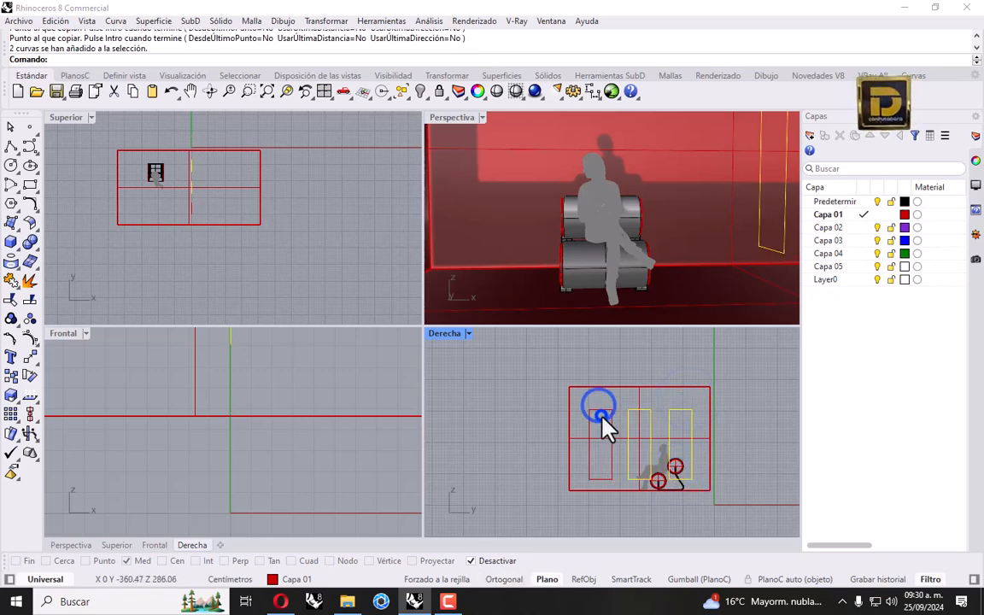
{"action": "left_click", "coordinate": [600, 408]}
{"action": "left_click", "coordinate": [468, 333]}
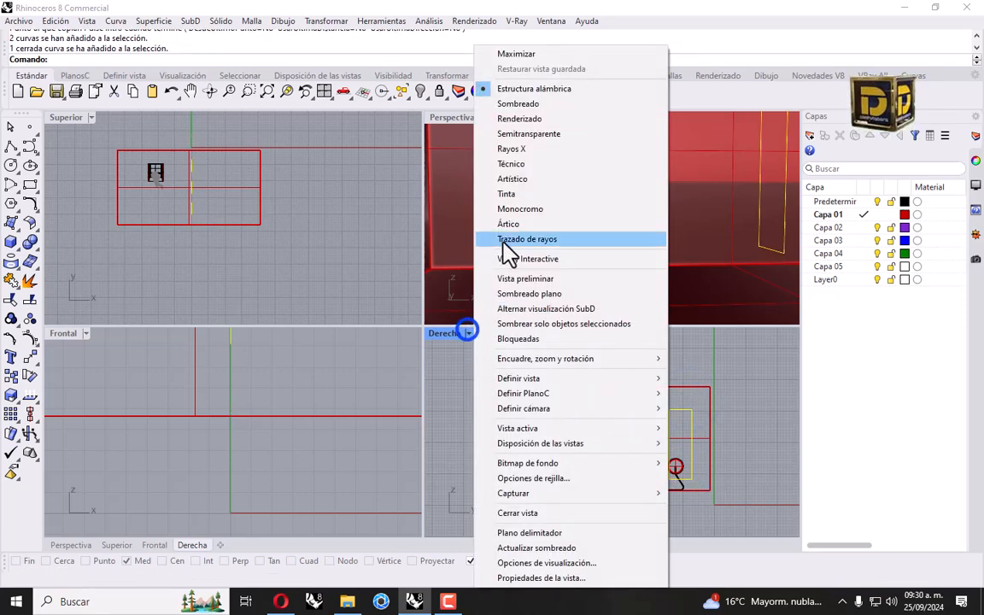
{"action": "left_click", "coordinate": [518, 103]}
{"action": "left_click", "coordinate": [11, 298]}
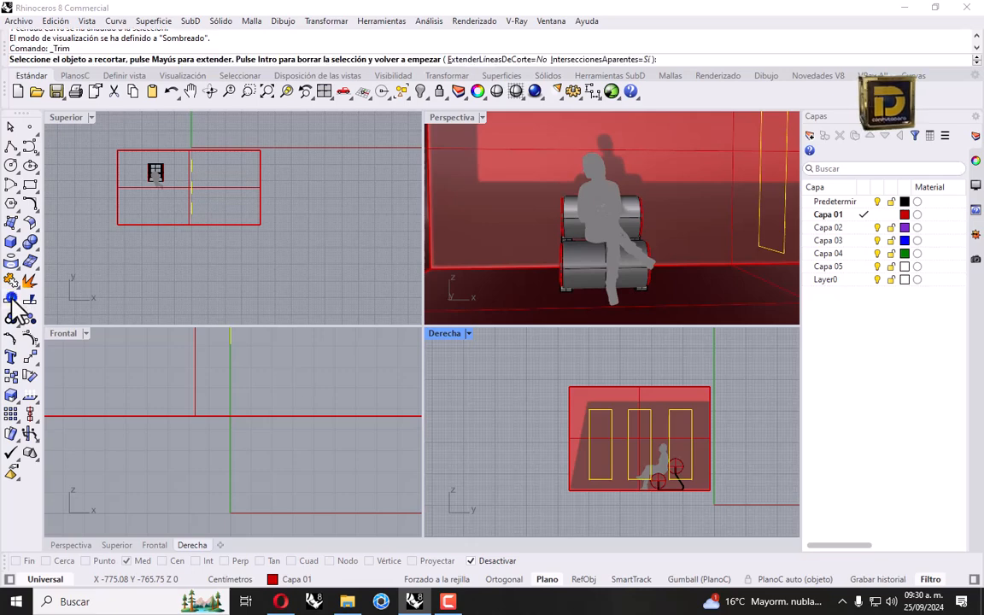
{"action": "scroll", "coordinate": [631, 436], "scroll_direction": "up", "scroll_amount": 3}
{"action": "left_click", "coordinate": [592, 423]}
{"action": "left_click", "coordinate": [659, 413]}
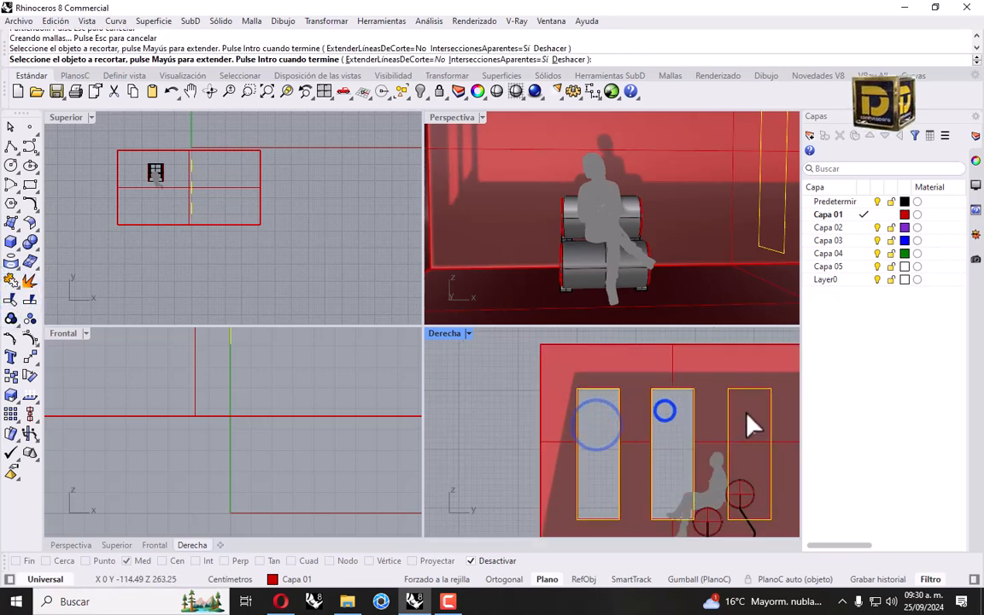
{"action": "left_click", "coordinate": [745, 412]}
{"action": "key", "text": "Return"}
{"action": "left_click", "coordinate": [341, 141]}
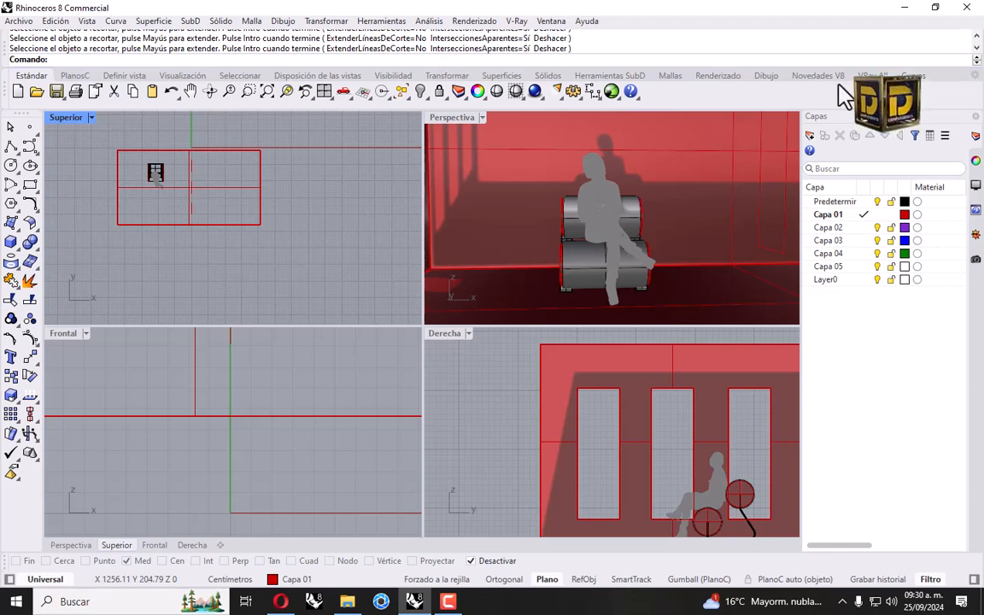
- Add a V-Ray Sun Light and a directional light in the Superior view, placing the directional light outside the room and facing it
{"action": "left_click", "coordinate": [74, 75]}
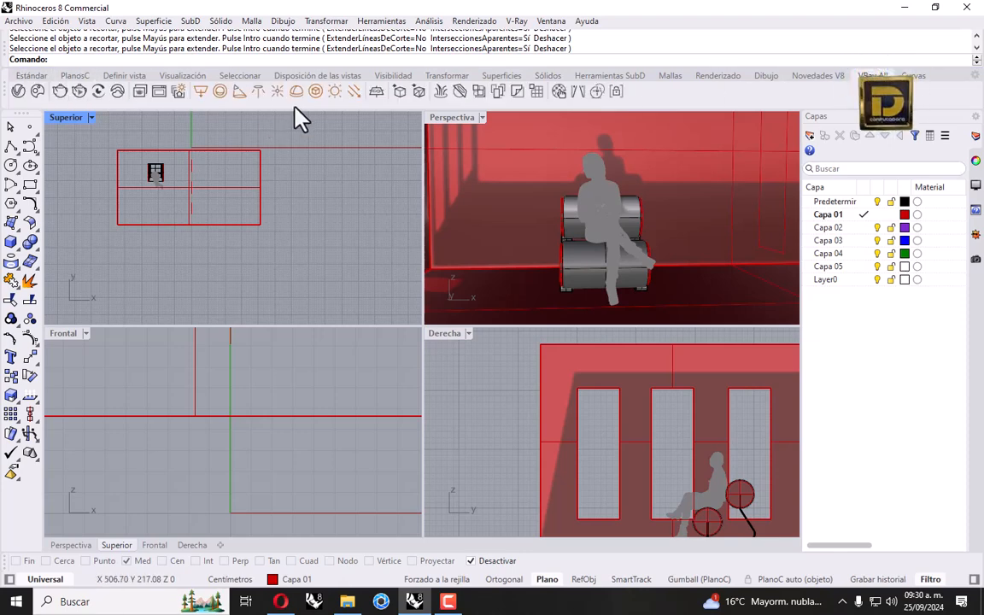
{"action": "left_click", "coordinate": [334, 92]}
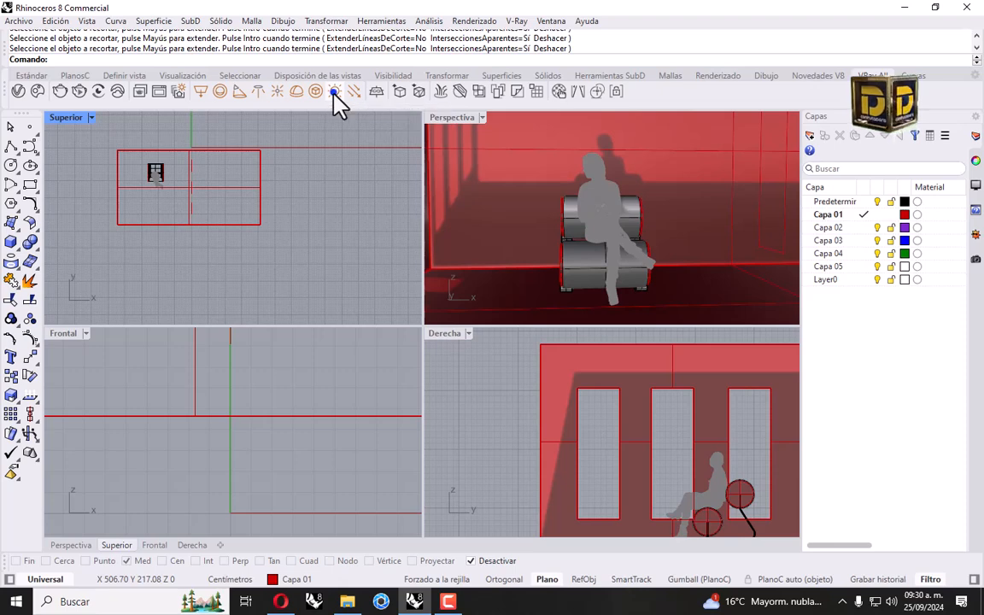
{"action": "left_click", "coordinate": [353, 91]}
{"action": "right_click_drag", "start_coordinate": [124, 207], "coordinate": [215, 206]}
{"action": "left_click", "coordinate": [168, 210]}
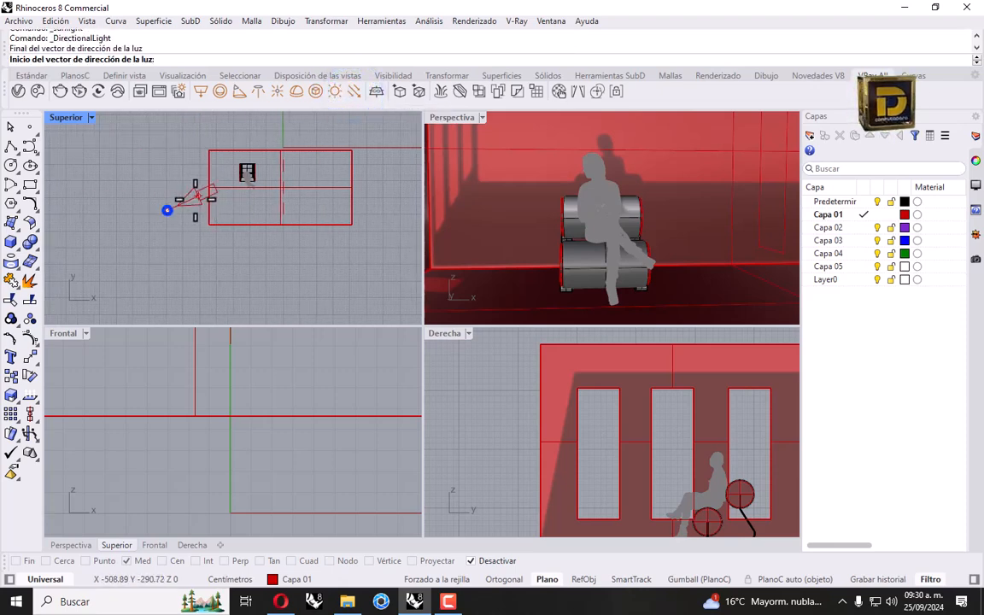
{"action": "left_click", "coordinate": [138, 226]}
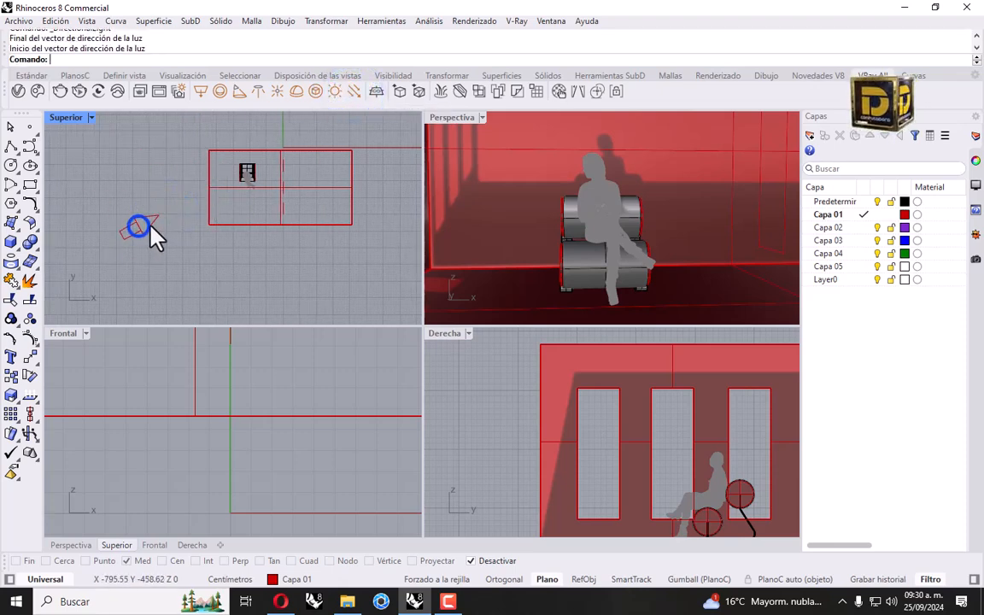
{"action": "left_click", "coordinate": [150, 223]}
{"action": "left_click_drag", "start_coordinate": [154, 217], "coordinate": [181, 203]}
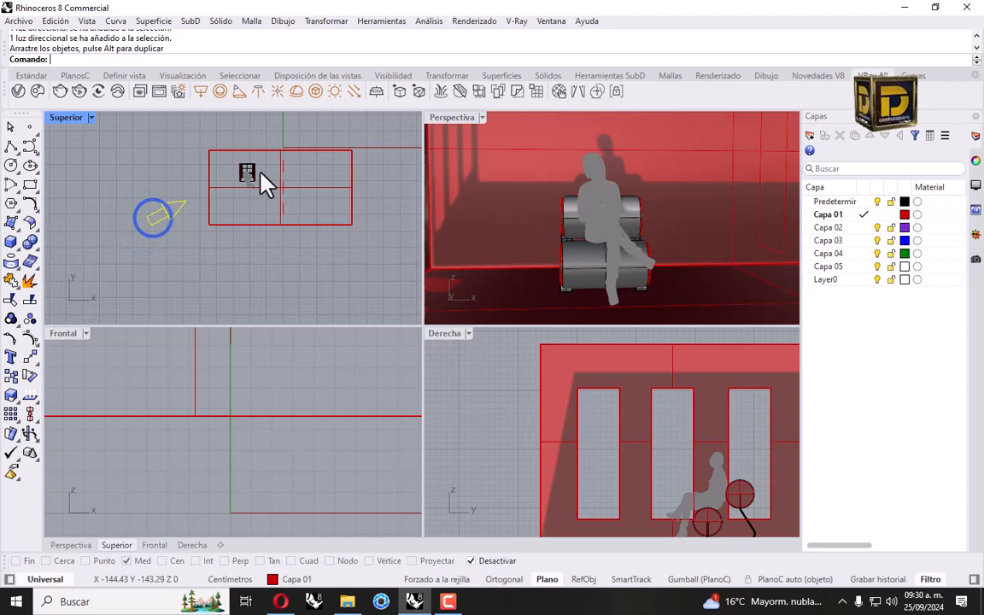
- Maximize the Perspectiva view and start an interactive V-Ray render in the frame buffer
{"action": "double_click", "coordinate": [450, 117]}
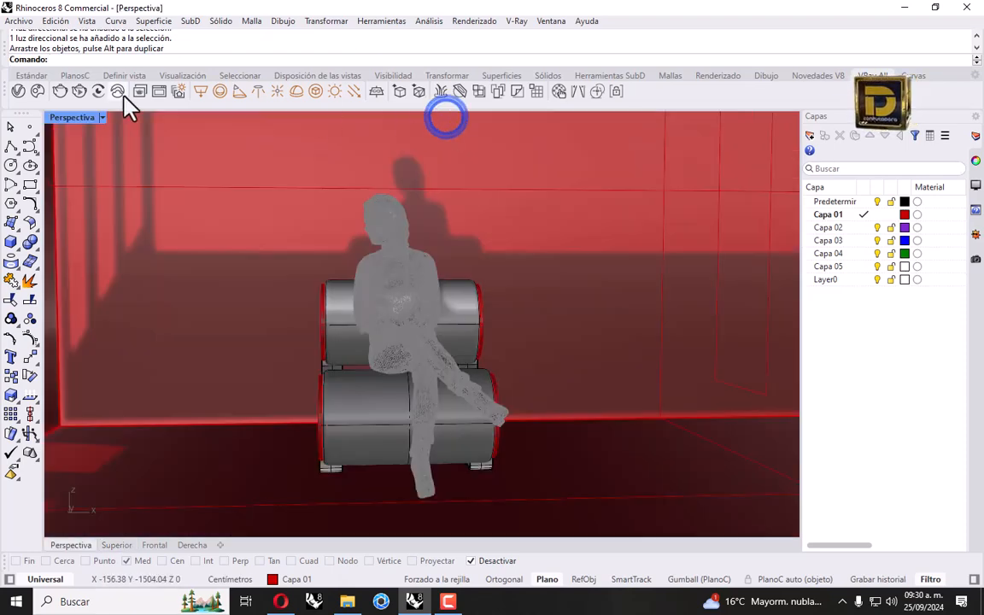
{"action": "left_click", "coordinate": [159, 90]}
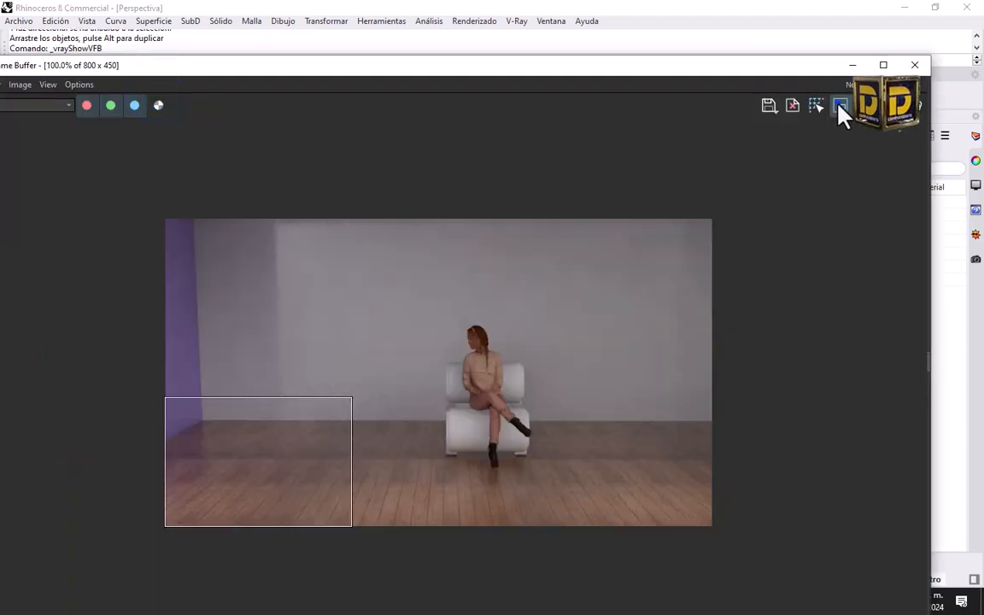
{"action": "left_click", "coordinate": [865, 106]}
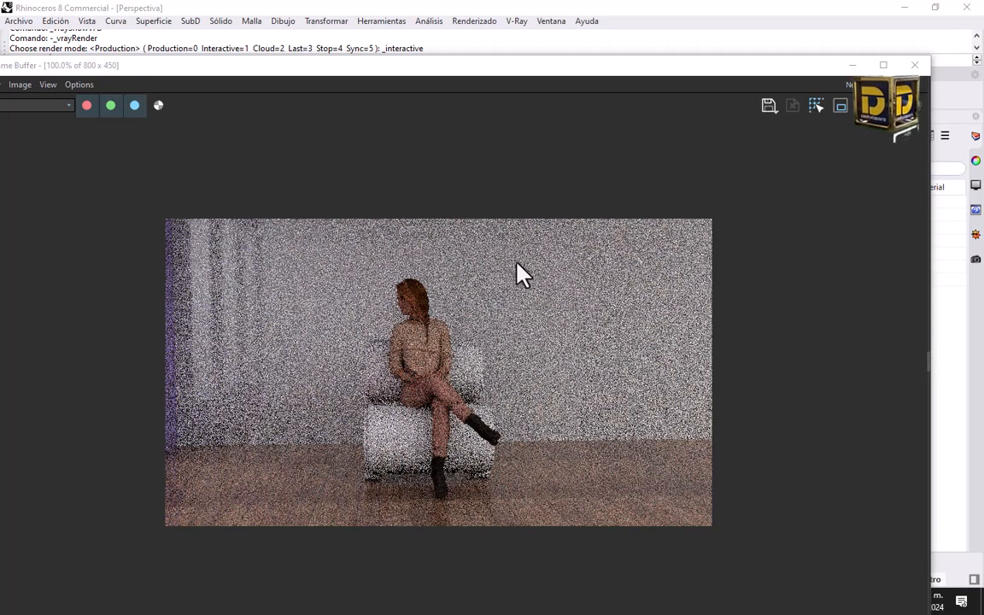
{"action": "left_click_drag", "start_coordinate": [440, 71], "coordinate": [525, 70]}
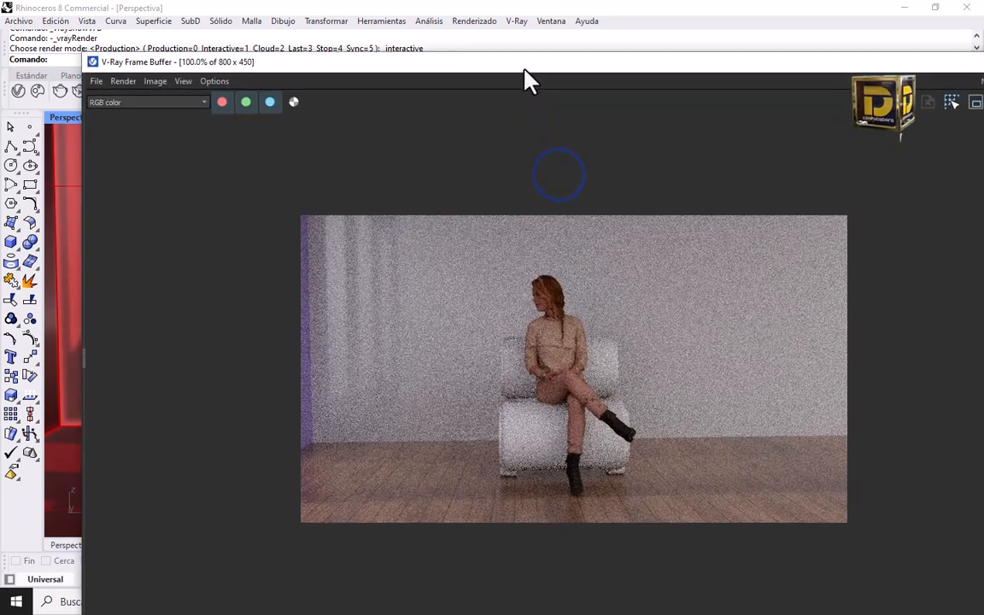
- Enable Custom Orientation for the Sun Light in the Asset Editor, with a horizontal angle of 247.2 and a vertical angle of 5.3
{"action": "left_click", "coordinate": [17, 92]}
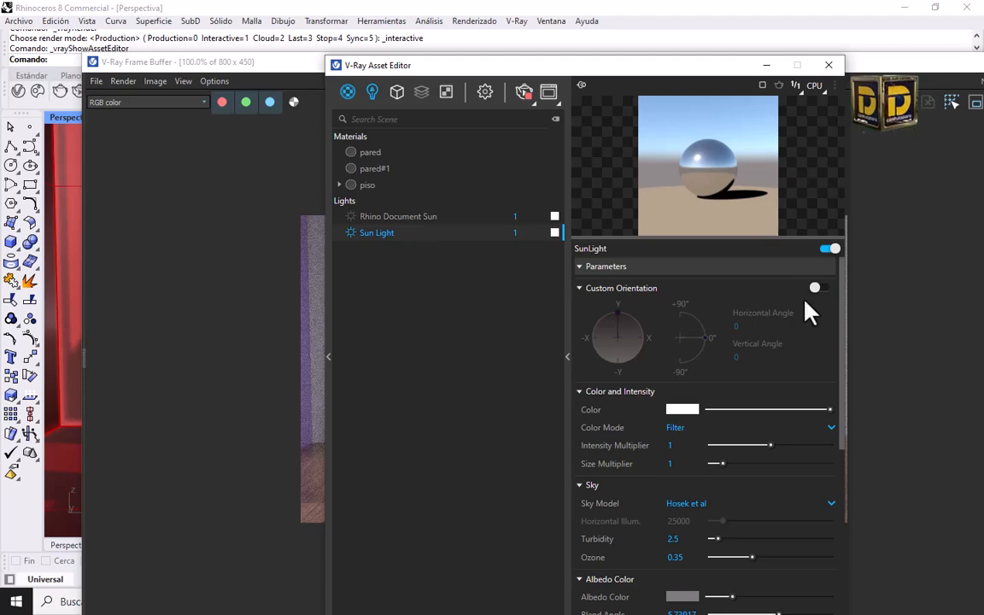
{"action": "left_click", "coordinate": [828, 288]}
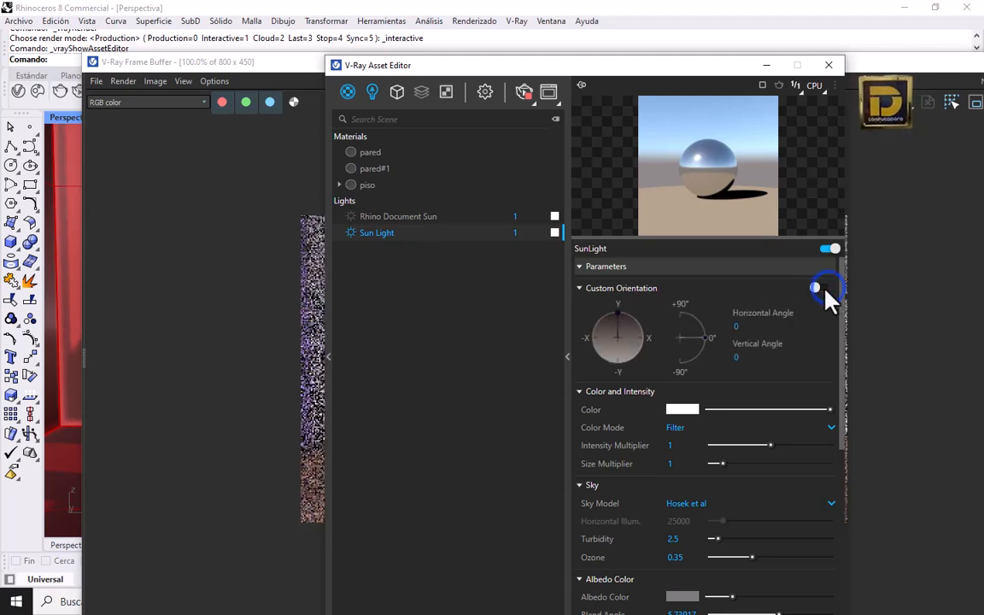
{"action": "left_click_drag", "start_coordinate": [349, 67], "coordinate": [192, 53]}
{"action": "left_click", "coordinate": [975, 196]}
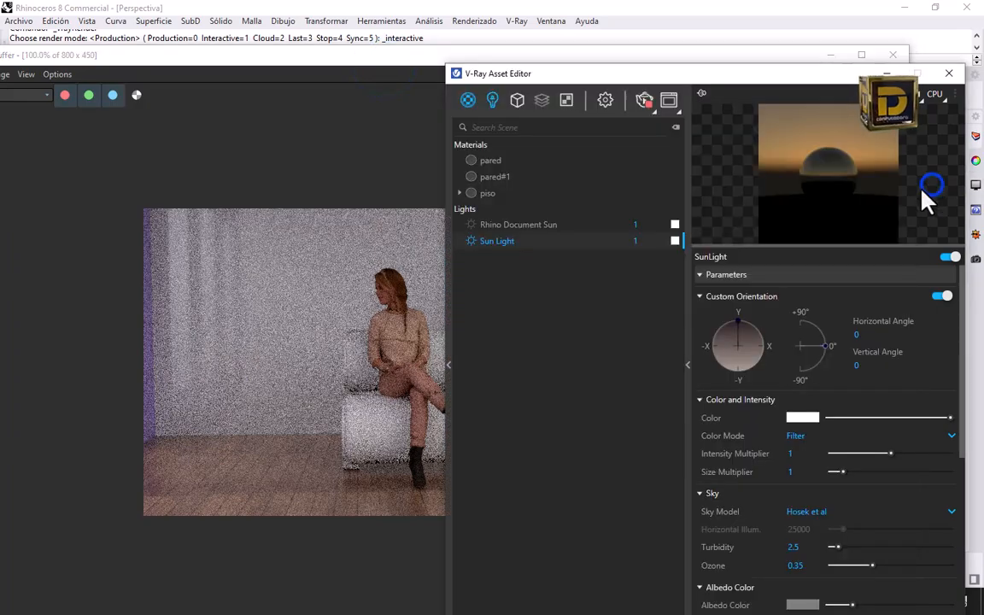
{"action": "left_click_drag", "start_coordinate": [739, 344], "coordinate": [724, 374]}
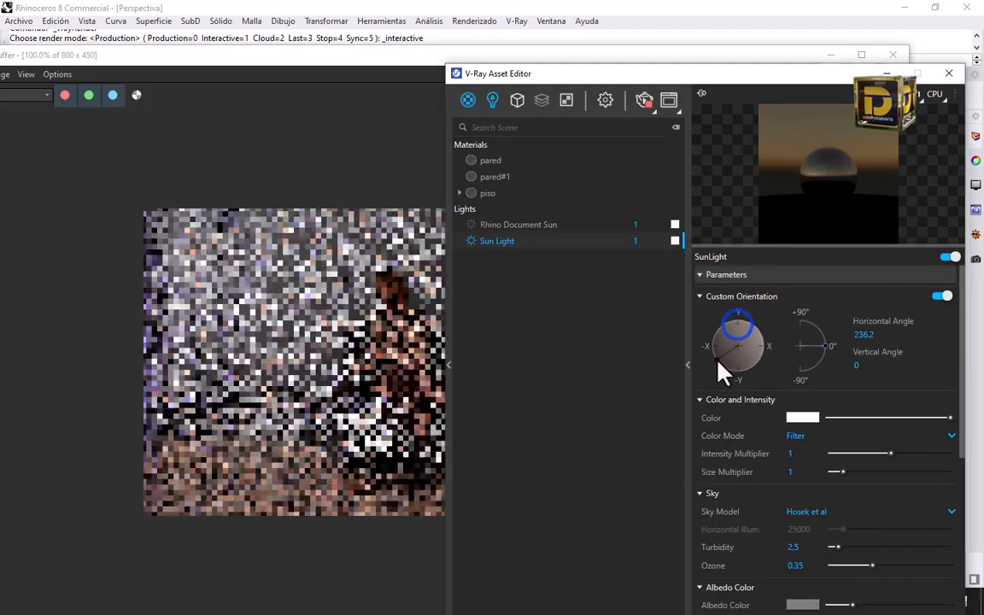
{"action": "left_click_drag", "start_coordinate": [828, 348], "coordinate": [824, 344]}
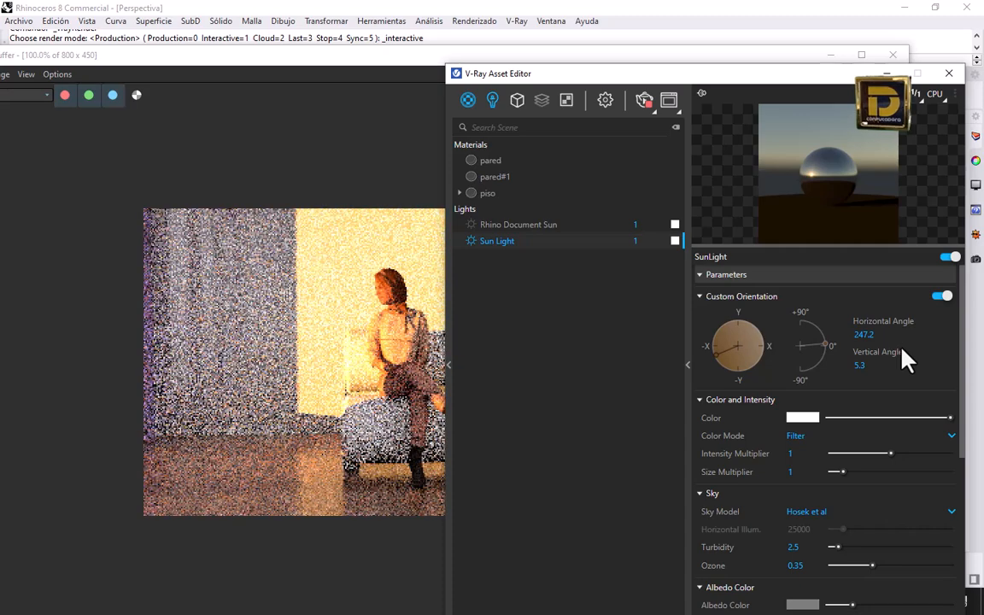
{"action": "left_click_drag", "start_coordinate": [333, 62], "coordinate": [295, 58]}
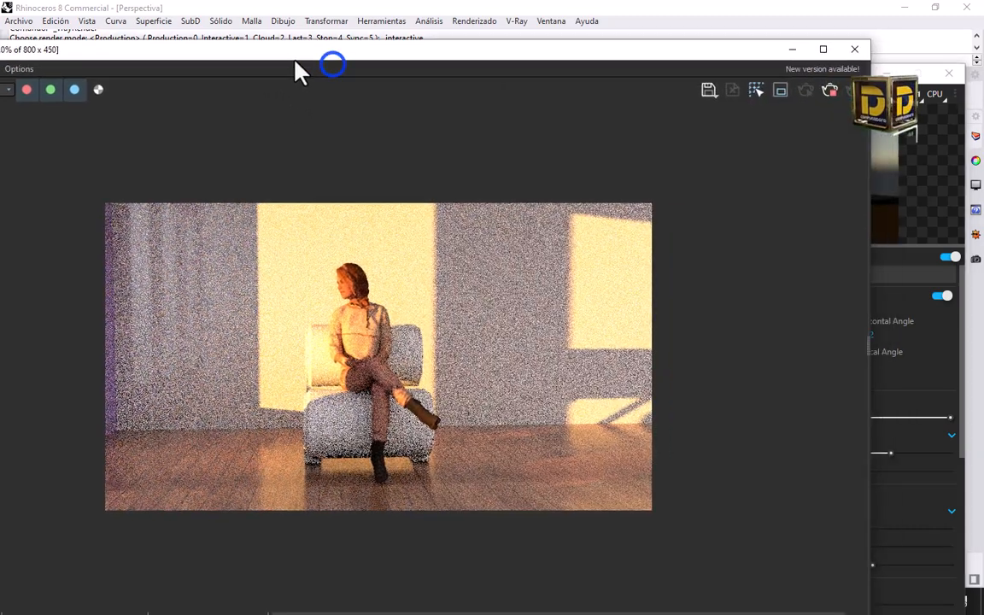
{"action": "left_click", "coordinate": [910, 215]}
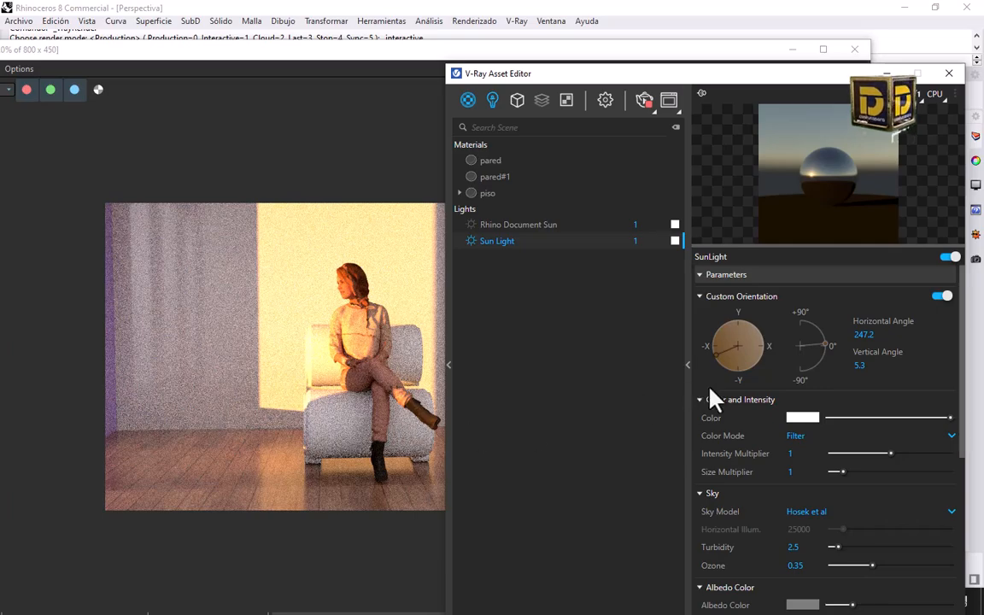
- Set the Sun Light's horizontal angle to 256.8 and arrange the frame buffer and Asset Editor side by side
{"action": "mouse_move", "coordinate": [715, 356]}
{"action": "left_mouse_down"}
{"action": "mouse_move", "coordinate": [718, 374]}
{"action": "mouse_move", "coordinate": [708, 349]}
{"action": "mouse_move", "coordinate": [741, 386]}
{"action": "mouse_move", "coordinate": [711, 355]}
{"action": "left_mouse_up"}
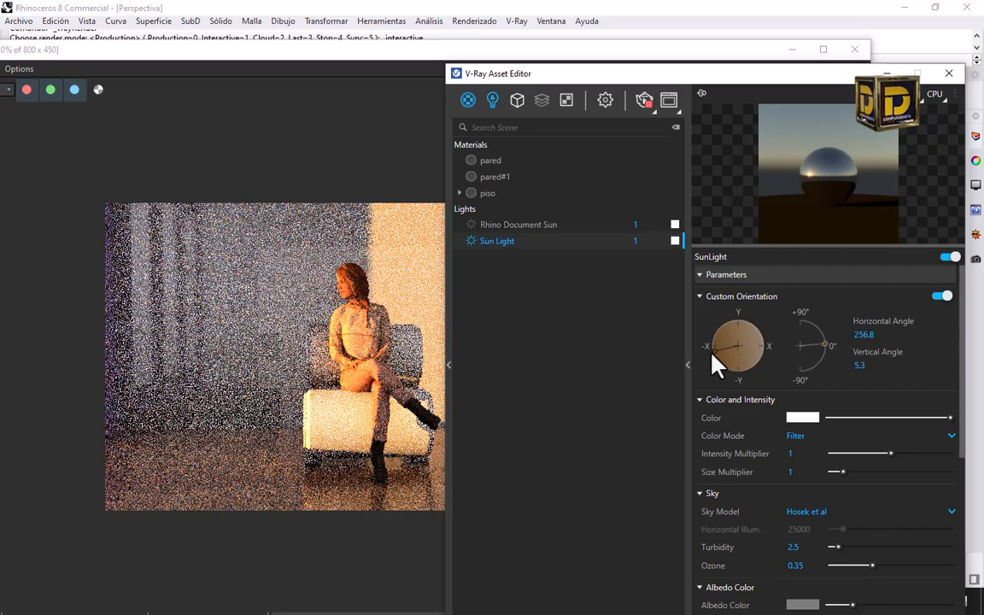
{"action": "left_click_drag", "start_coordinate": [470, 75], "coordinate": [581, 81]}
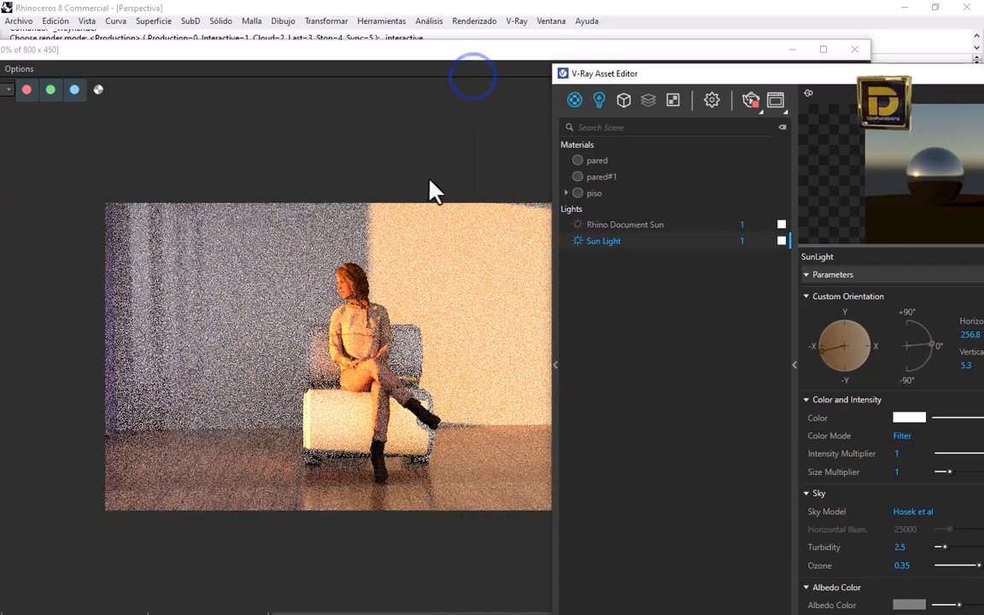
{"action": "left_click_drag", "start_coordinate": [409, 49], "coordinate": [318, 54]}
{"action": "left_click", "coordinate": [900, 334]}
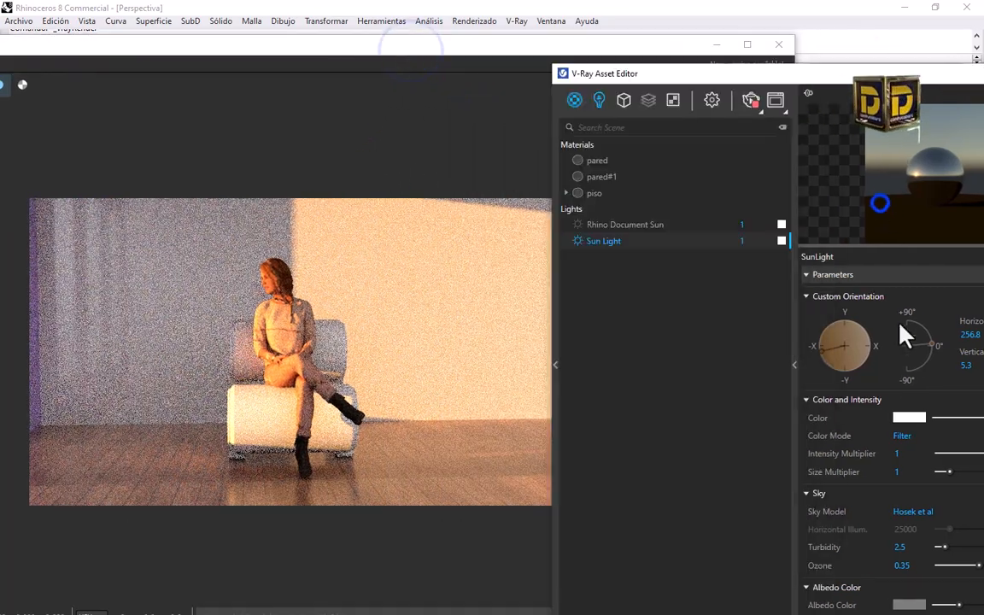
{"action": "left_click_drag", "start_coordinate": [835, 79], "coordinate": [776, 71]}
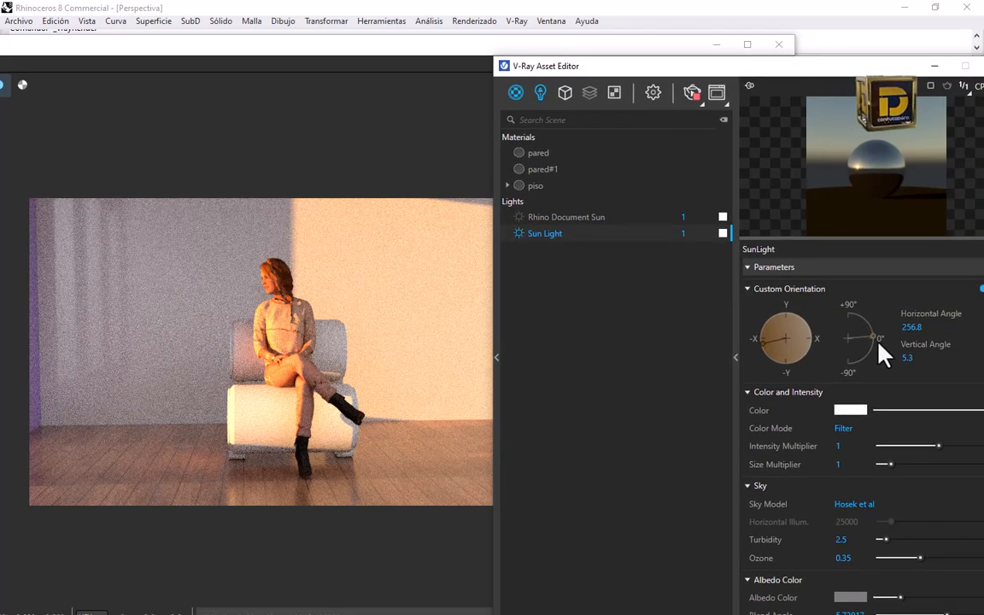
- Try a vertical angle of 83.8 for the Sun Light and check the sunlight from a slightly orbited perspective
{"action": "left_click_drag", "start_coordinate": [878, 340], "coordinate": [850, 314]}
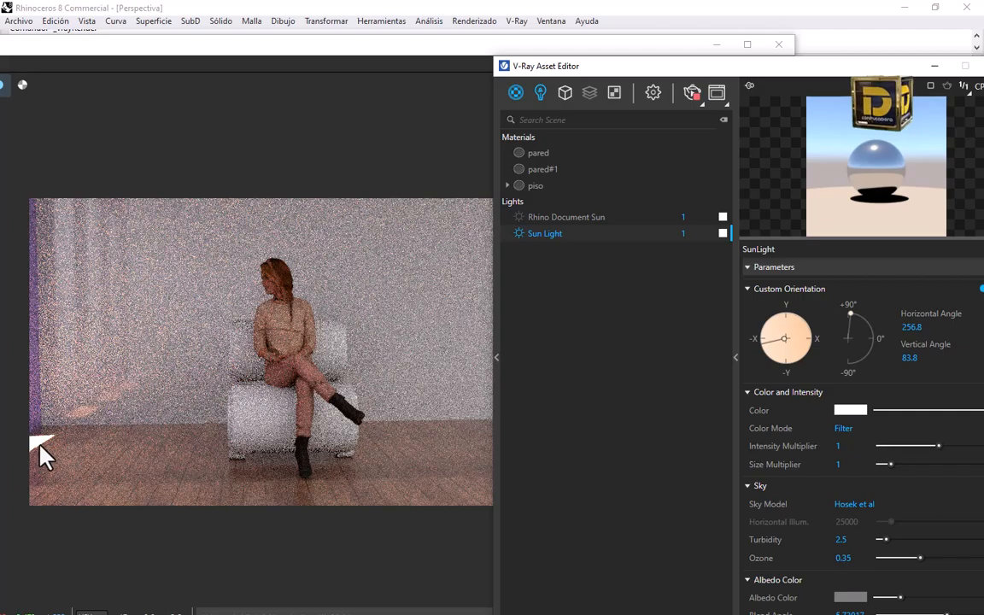
{"action": "left_click_drag", "start_coordinate": [251, 44], "coordinate": [335, 268]}
{"action": "right_click_drag", "start_coordinate": [362, 205], "coordinate": [354, 208]}
{"action": "mouse_move", "coordinate": [349, 273]}
{"action": "left_mouse_down"}
{"action": "mouse_move", "coordinate": [361, 133]}
{"action": "mouse_move", "coordinate": [346, 273]}
{"action": "left_mouse_up"}
{"action": "right_click_drag", "start_coordinate": [305, 198], "coordinate": [353, 234]}
{"action": "left_click_drag", "start_coordinate": [356, 272], "coordinate": [295, 58]}
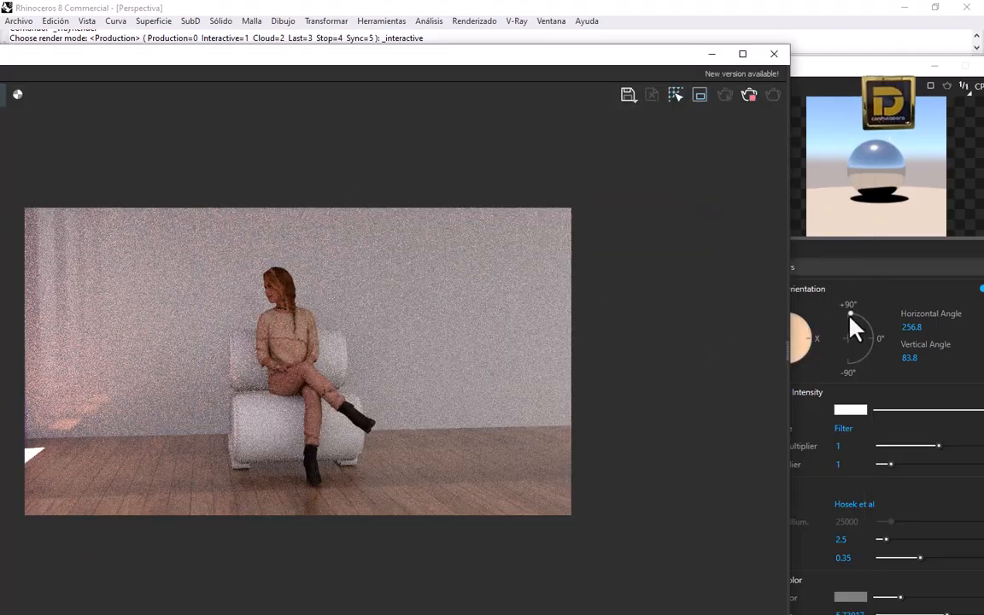
- Lower the Sun Light's vertical angle to 37.7 and then 4.3 for low sunlight through the wall openings
{"action": "left_click_drag", "start_coordinate": [851, 314], "coordinate": [871, 323]}
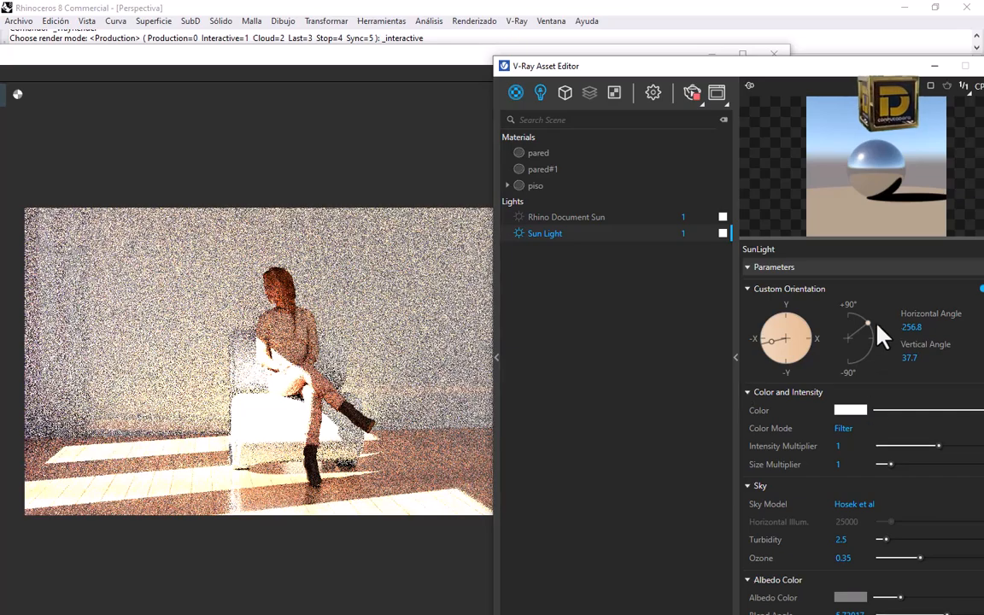
{"action": "left_click_drag", "start_coordinate": [877, 326], "coordinate": [896, 340]}
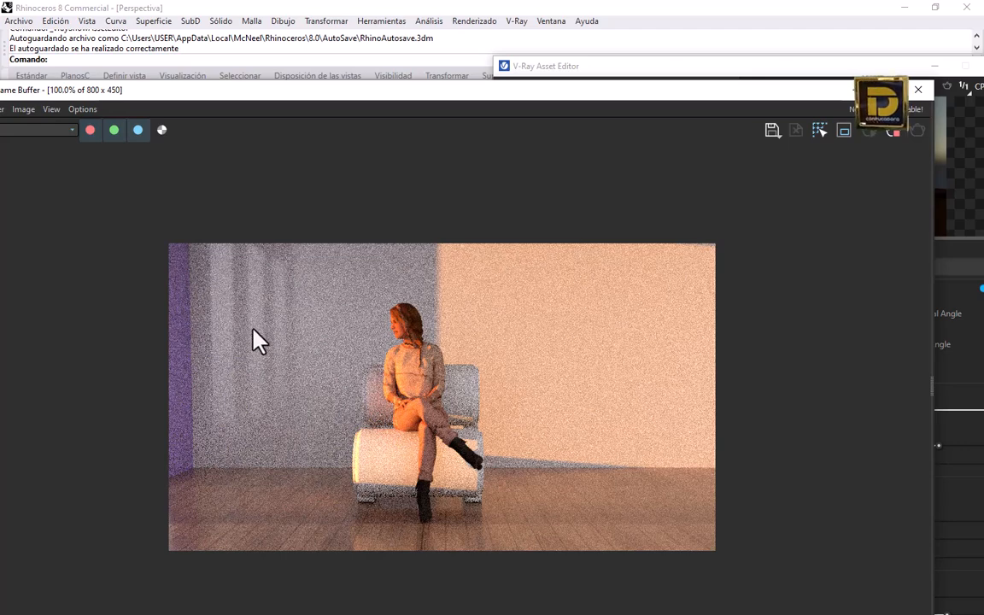
{"action": "left_click", "coordinate": [953, 182]}
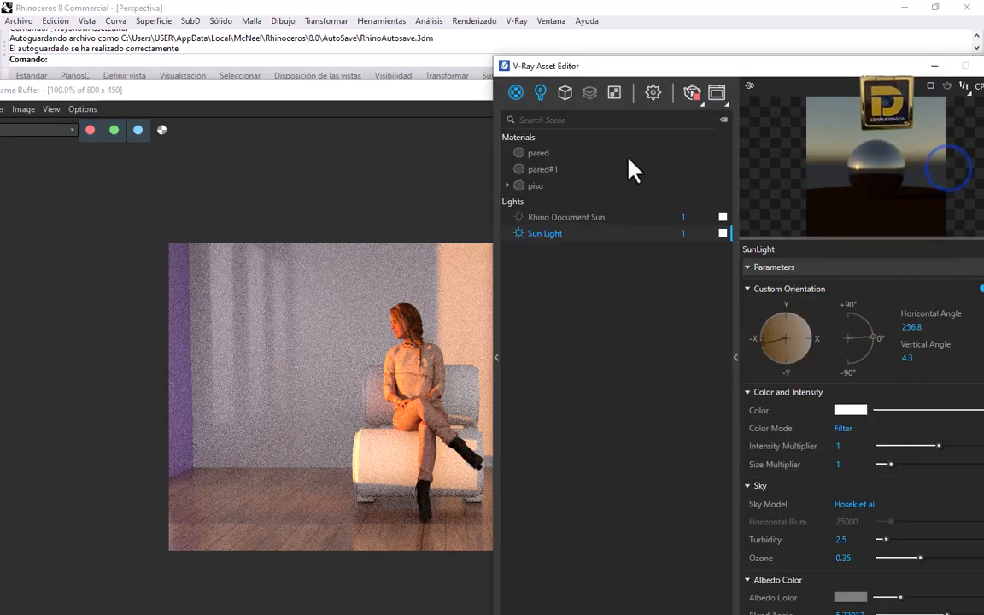
- Darken the reflection color of the pared material, set its reflection glossiness to 0.77, and stop the interactive render
{"action": "left_click", "coordinate": [538, 154]}
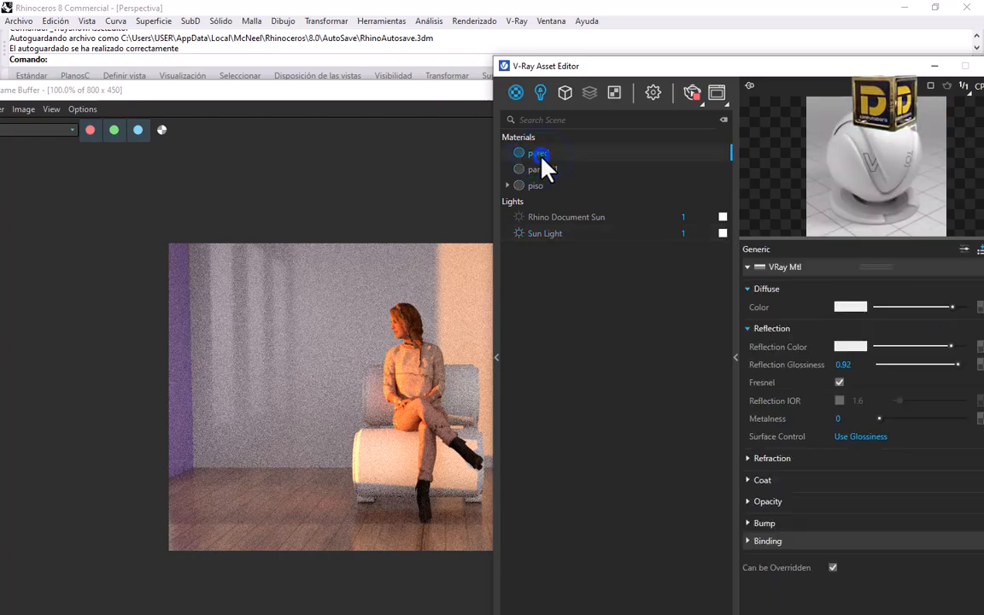
{"action": "left_click", "coordinate": [935, 346]}
{"action": "left_click", "coordinate": [945, 364]}
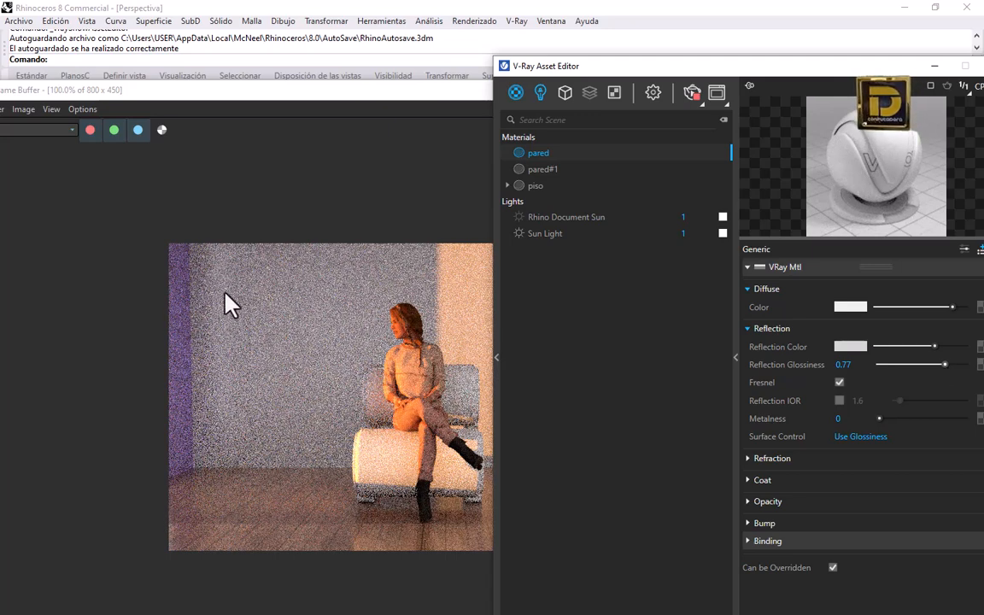
{"action": "left_click_drag", "start_coordinate": [392, 92], "coordinate": [347, 81]}
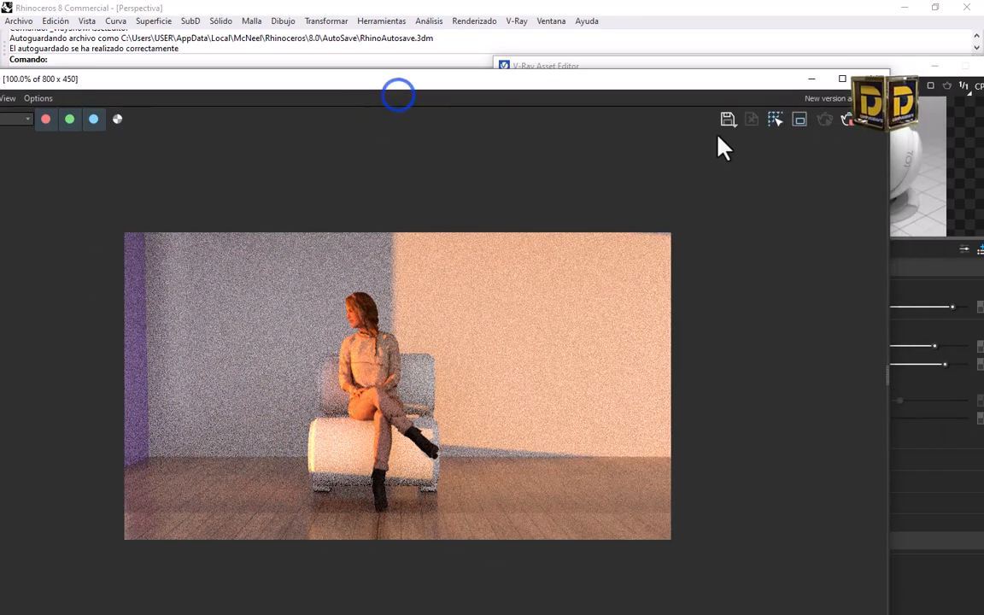
{"action": "left_click", "coordinate": [950, 147]}
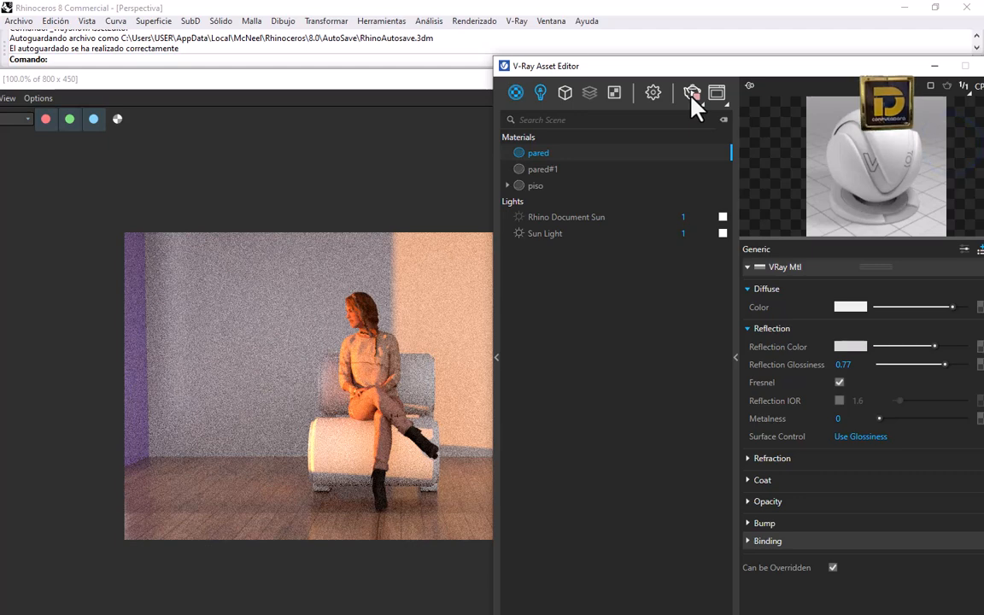
{"action": "left_click_drag", "start_coordinate": [688, 65], "coordinate": [726, 94]}
{"action": "left_click_drag", "start_coordinate": [465, 83], "coordinate": [320, 89]}
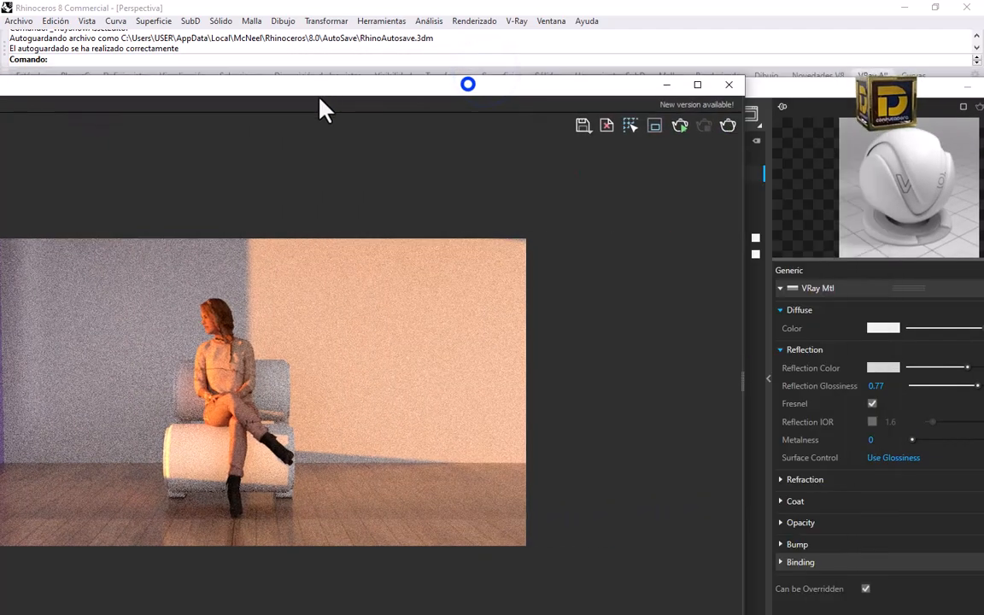
- Close the frame buffer, switch to the browser and save the reddish-brown Pexels wood texture in the silla marshmellow folder
{"action": "left_click", "coordinate": [739, 87]}
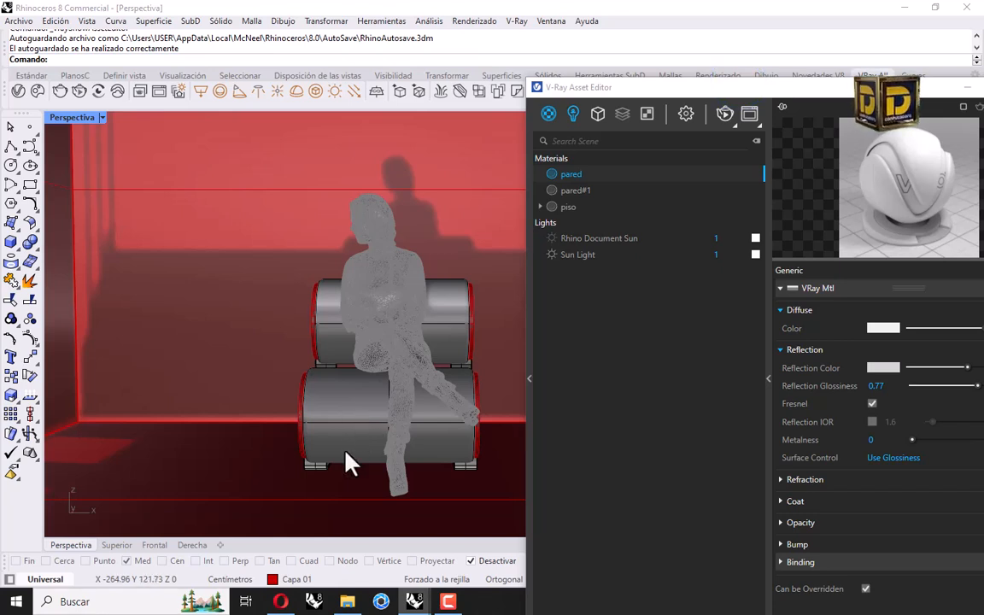
{"action": "left_click", "coordinate": [280, 601]}
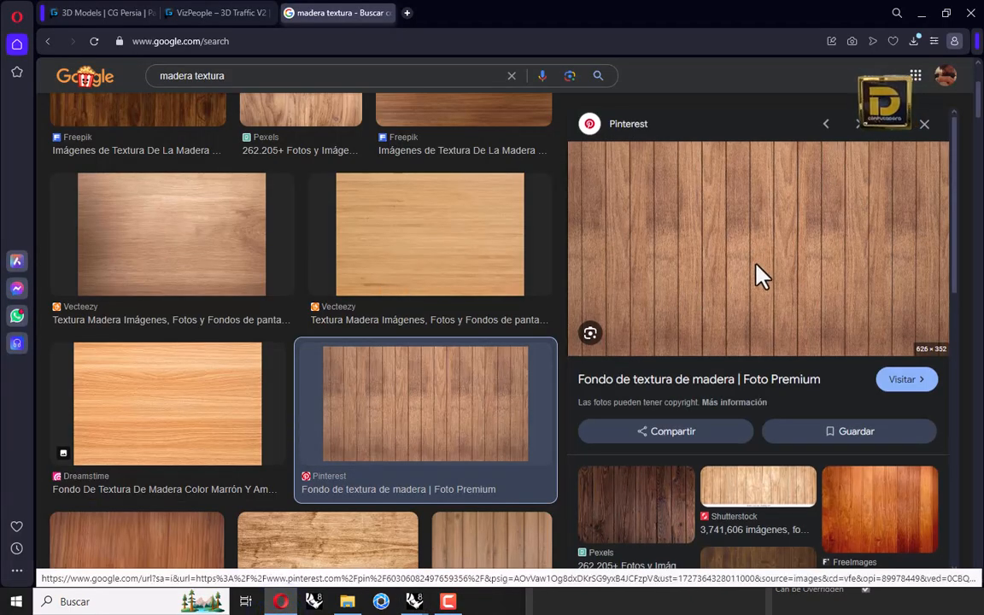
{"action": "scroll", "coordinate": [757, 277], "scroll_direction": "down", "scroll_amount": 6}
{"action": "scroll", "coordinate": [427, 305], "scroll_direction": "down", "scroll_amount": 3}
{"action": "scroll", "coordinate": [424, 303], "scroll_direction": "down", "scroll_amount": 2}
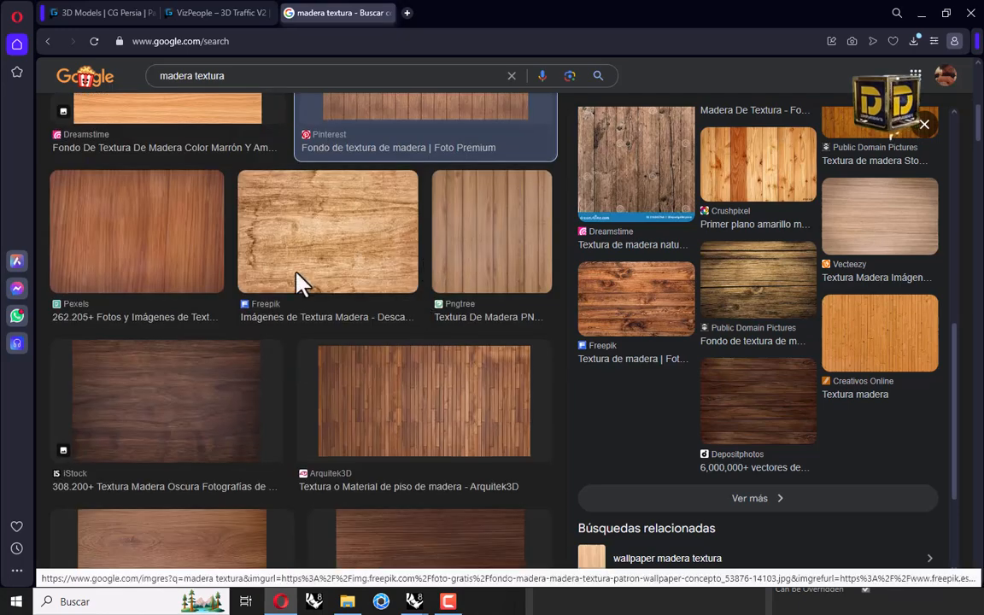
{"action": "left_click", "coordinate": [99, 227]}
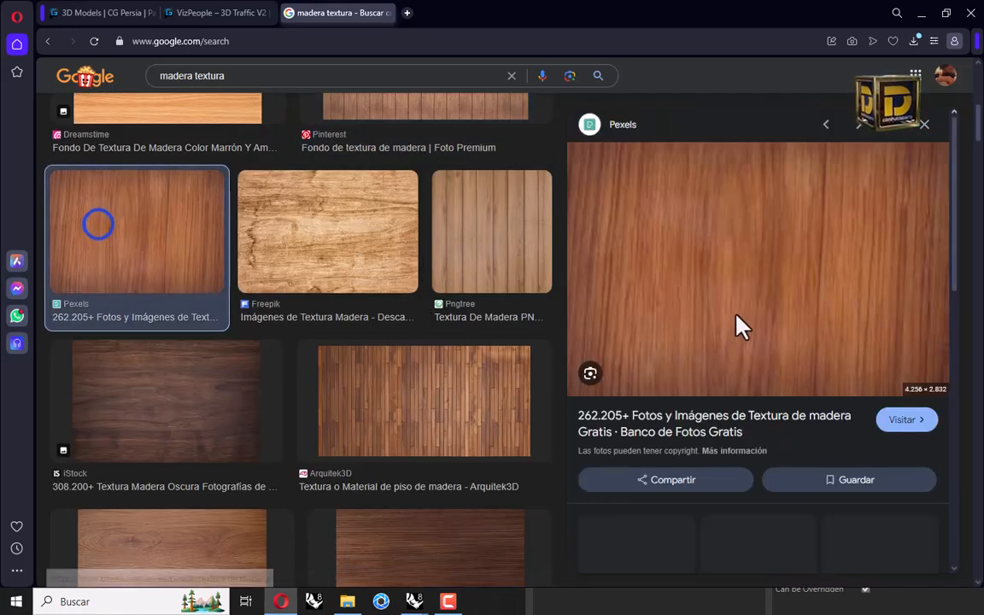
{"action": "right_click", "coordinate": [718, 243]}
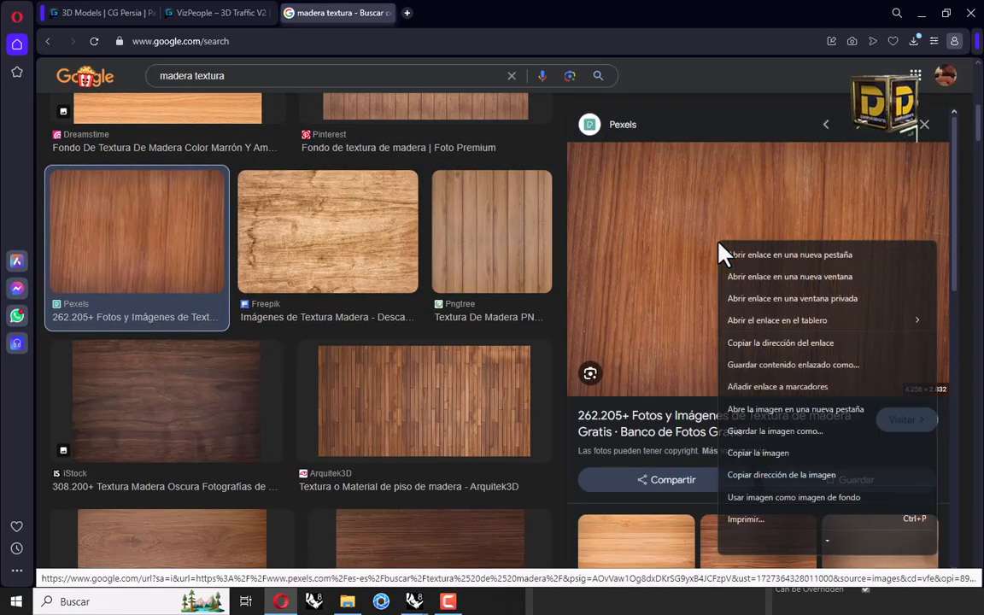
{"action": "left_click", "coordinate": [775, 431]}
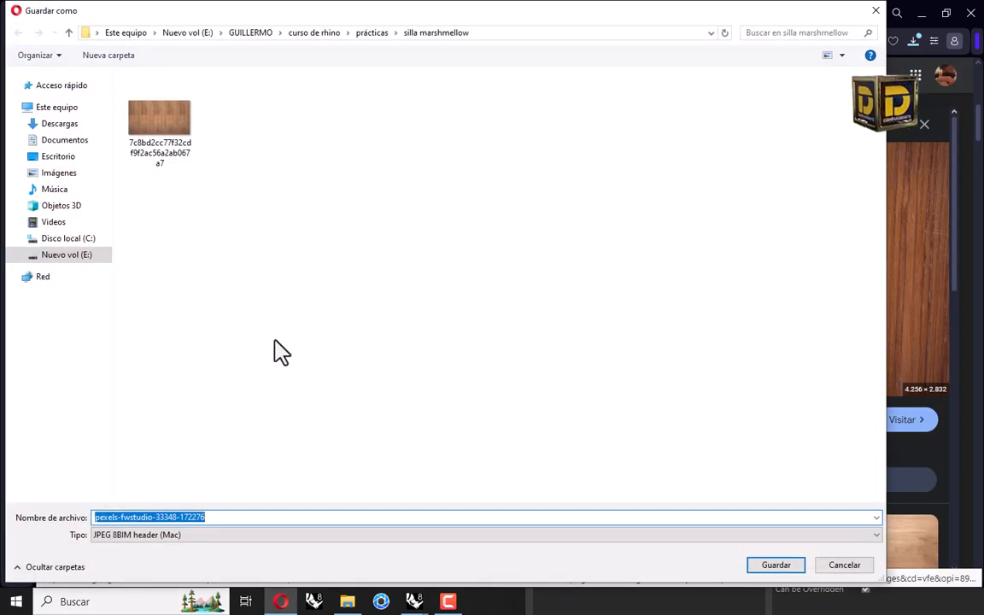
{"action": "left_click", "coordinate": [787, 566]}
- Switch back to Rhino and create a generic V-Ray material named patas
{"action": "mouse_move", "coordinate": [408, 597]}
{"action": "left_click", "coordinate": [388, 564]}
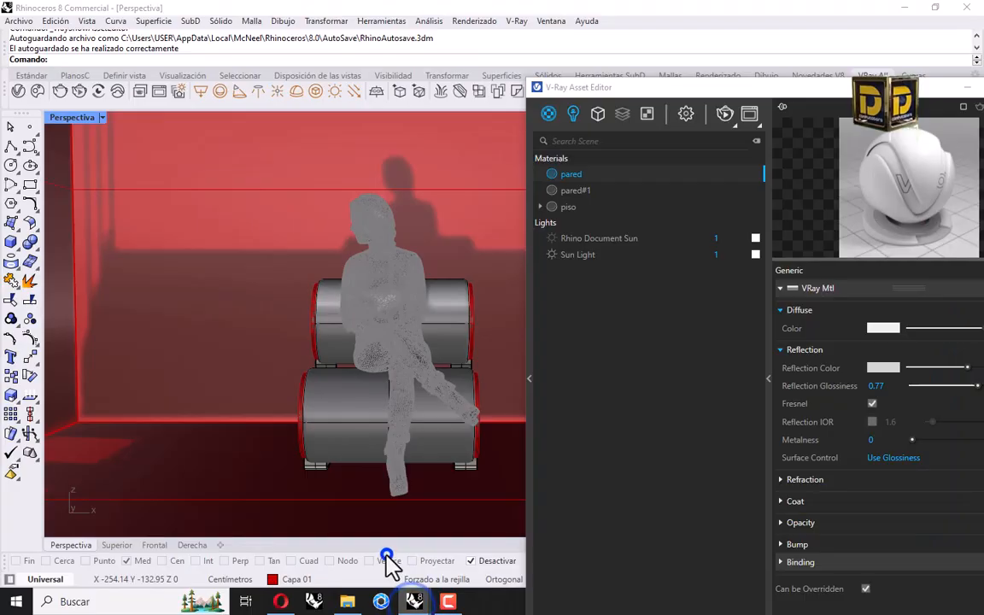
{"action": "left_click", "coordinate": [548, 114]}
{"action": "left_click", "coordinate": [574, 140]}
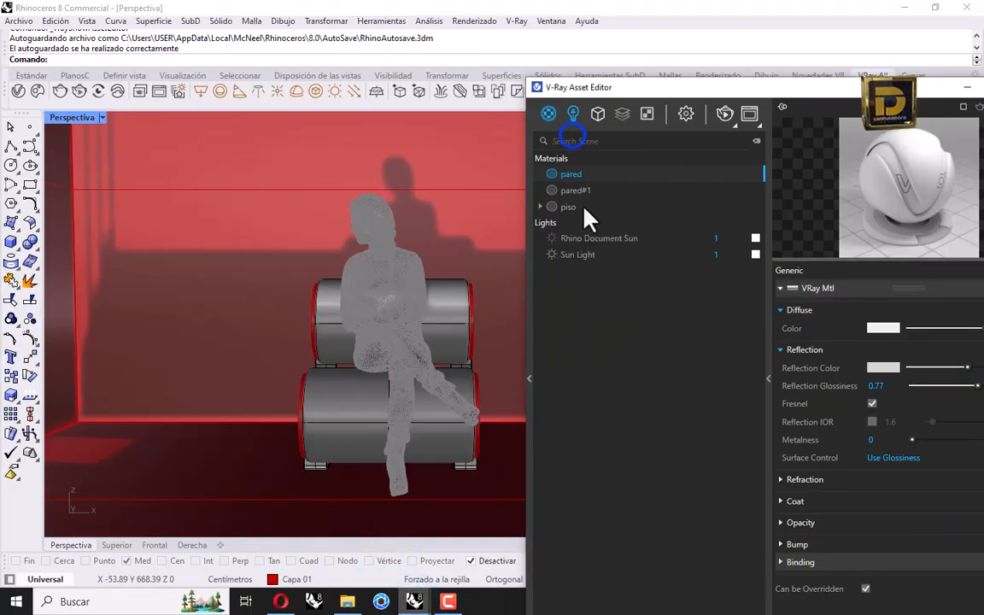
{"action": "double_click", "coordinate": [595, 174]}
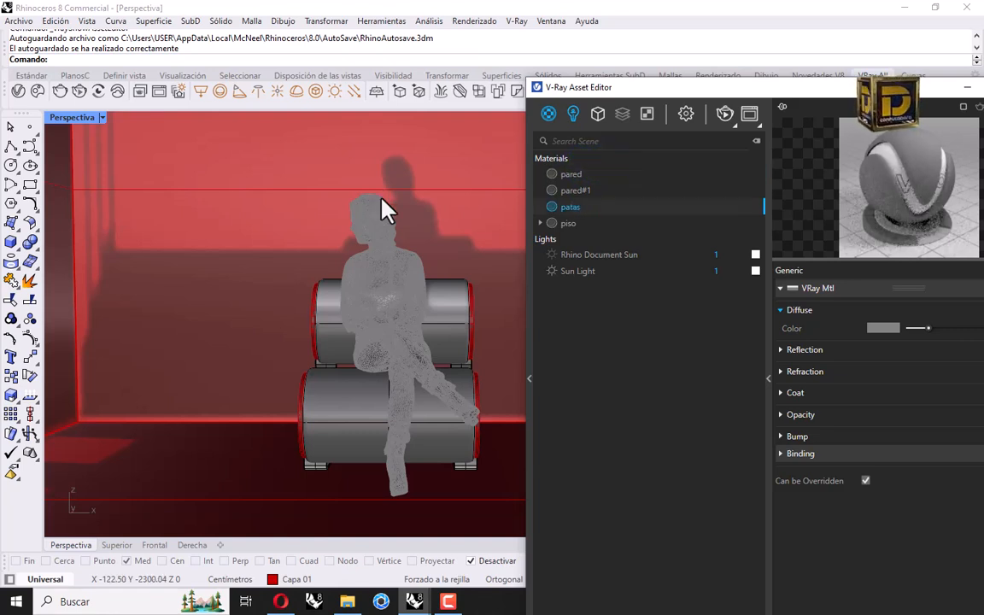
{"action": "right_click", "coordinate": [579, 211]}
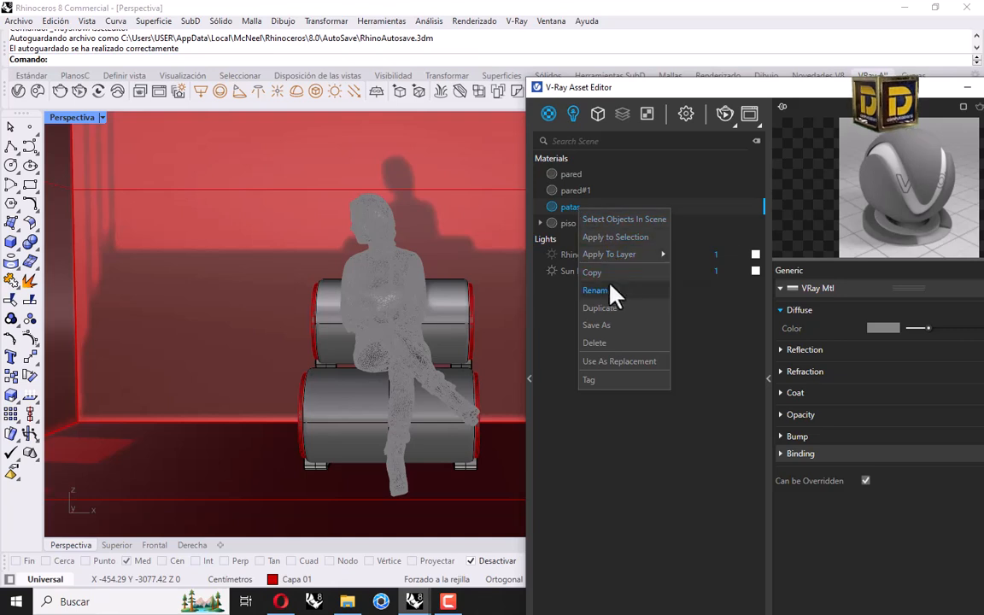
{"action": "mouse_move", "coordinate": [629, 258]}
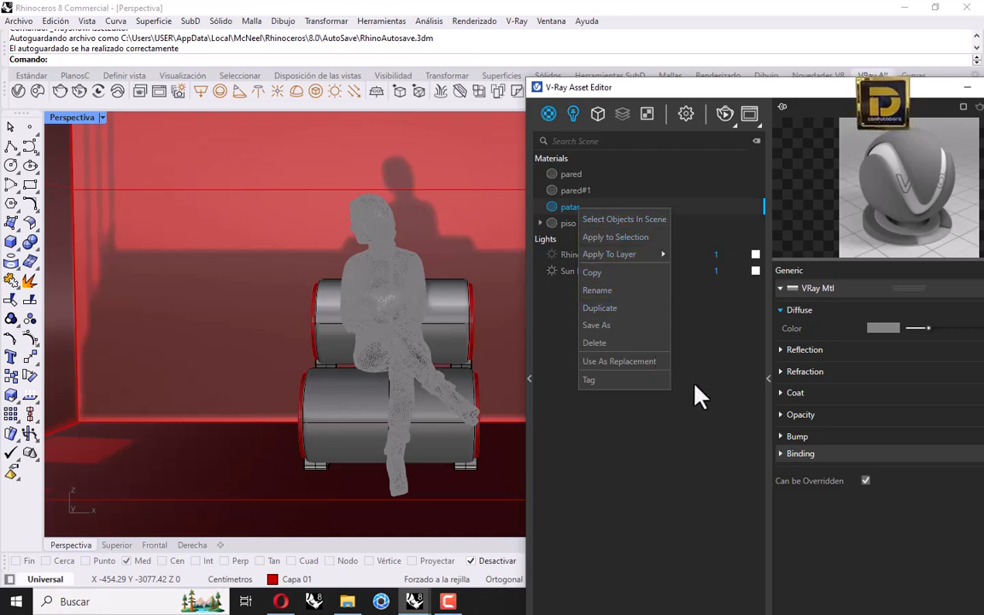
{"action": "left_click", "coordinate": [697, 422]}
{"action": "double_click", "coordinate": [702, 88]}
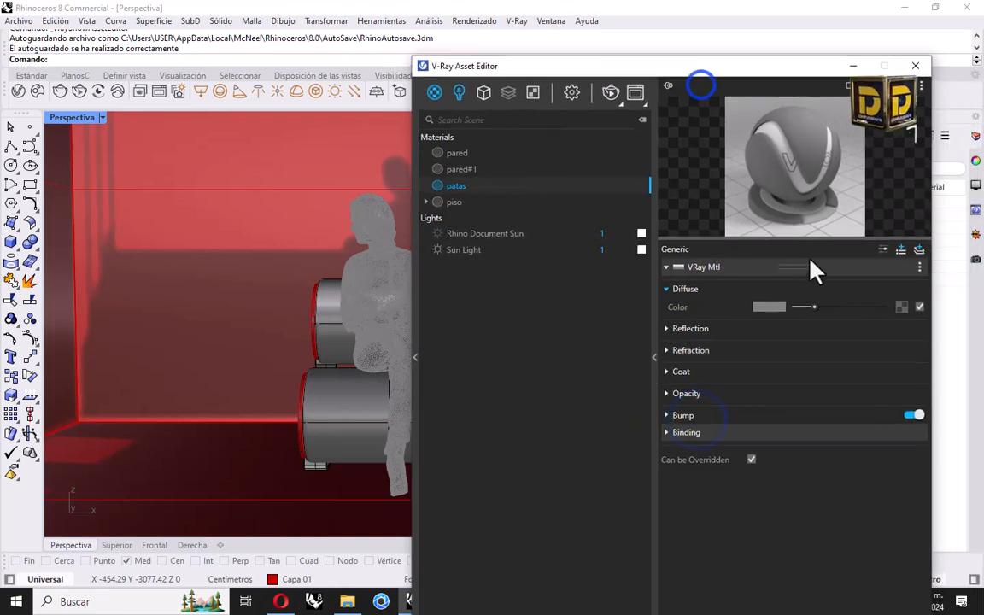
{"action": "left_click", "coordinate": [901, 307]}
{"action": "left_click", "coordinate": [856, 319]}
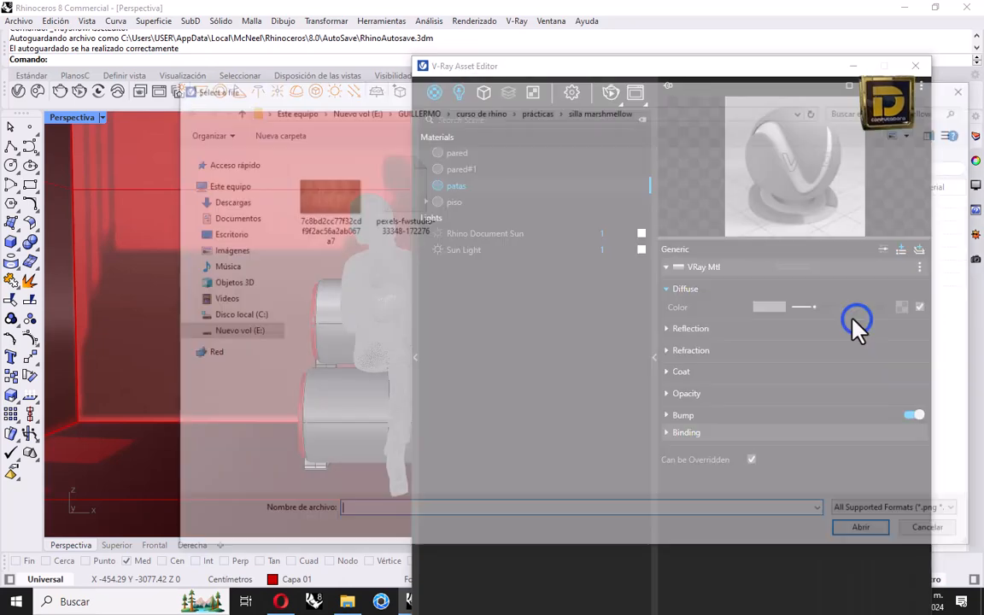
{"action": "double_click", "coordinate": [416, 205]}
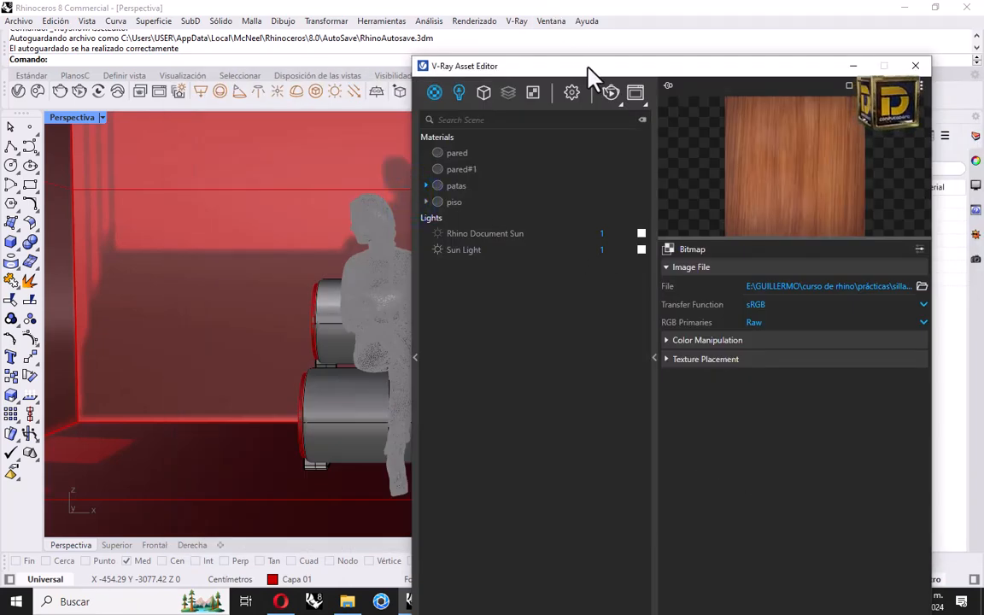
{"action": "left_click_drag", "start_coordinate": [593, 76], "coordinate": [337, 21]}
{"action": "left_click", "coordinate": [622, 575]}
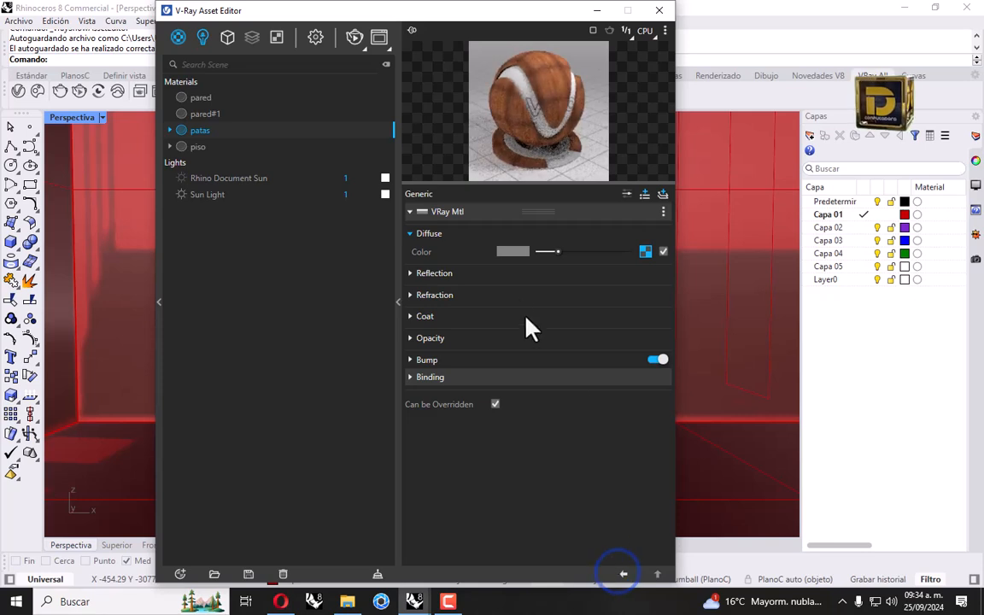
- Raise the patas material's reflection color to near white and set its reflection glossiness to 0.82
{"action": "left_click", "coordinate": [459, 273]}
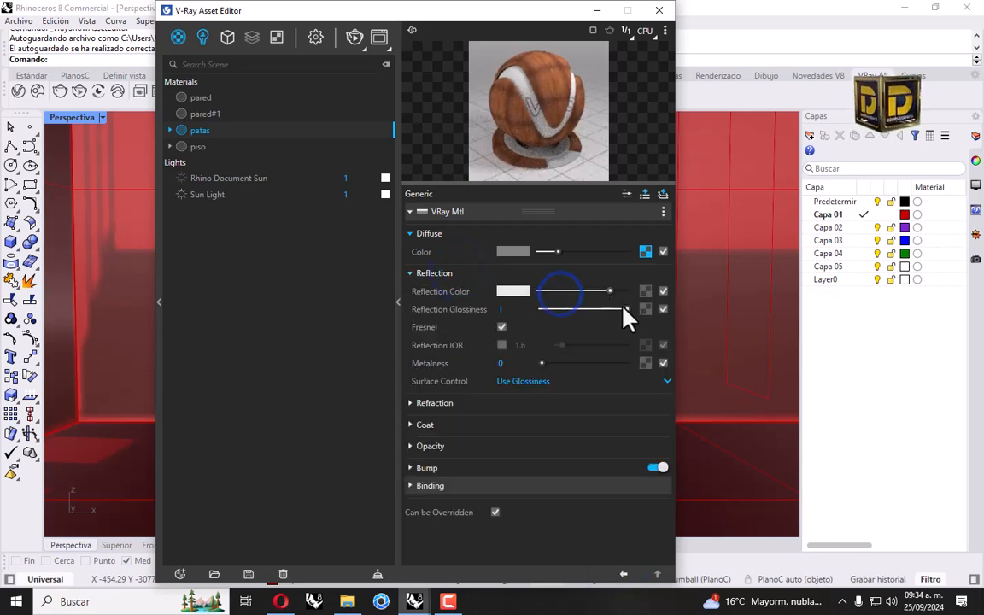
{"action": "left_click", "coordinate": [611, 309]}
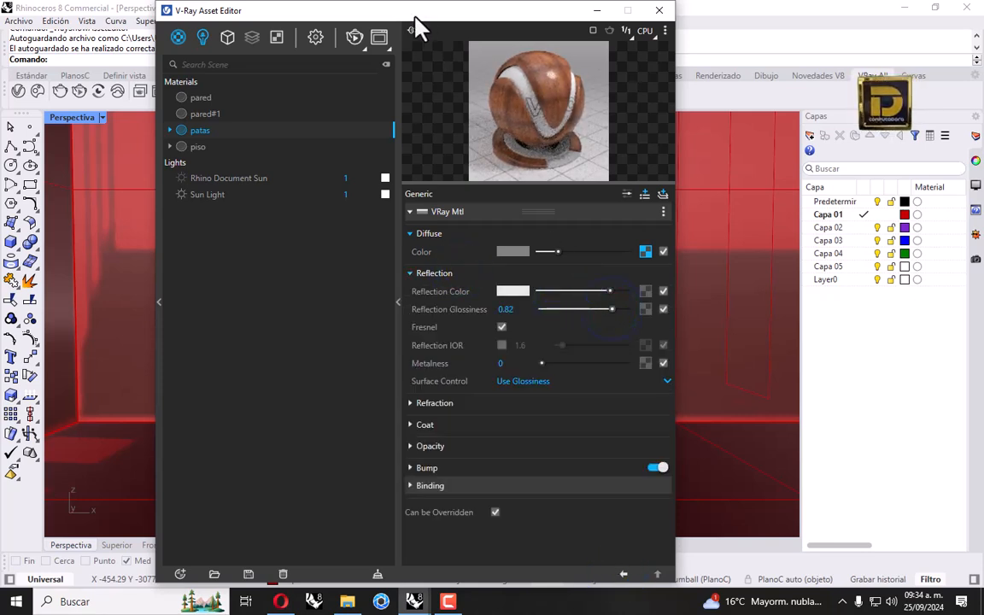
{"action": "left_click_drag", "start_coordinate": [414, 12], "coordinate": [789, 97]}
- Apply the patas material to both leg frames of the chair
{"action": "left_click", "coordinate": [466, 468]}
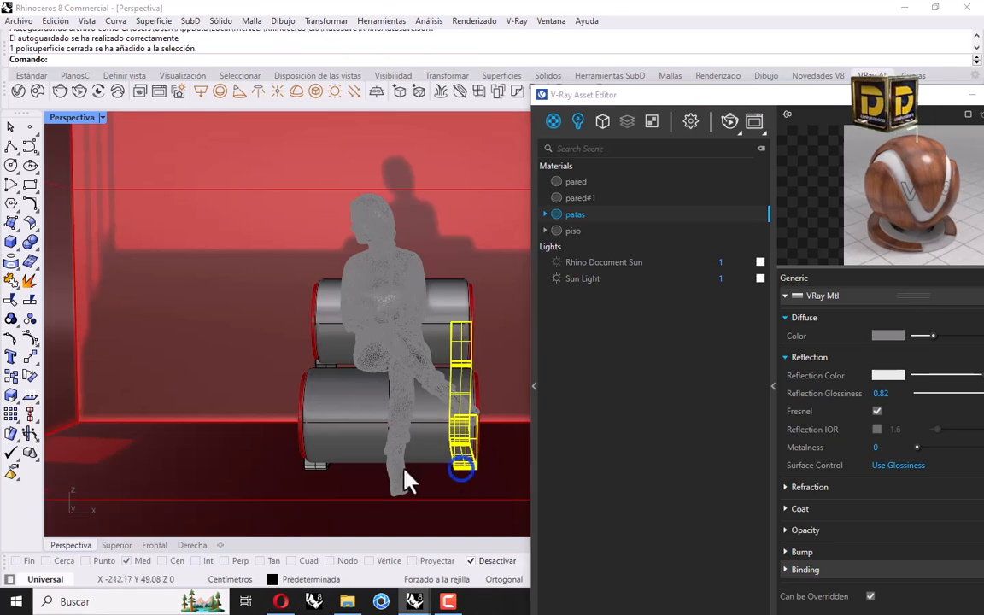
{"action": "left_click", "coordinate": [320, 468], "text": "shift"}
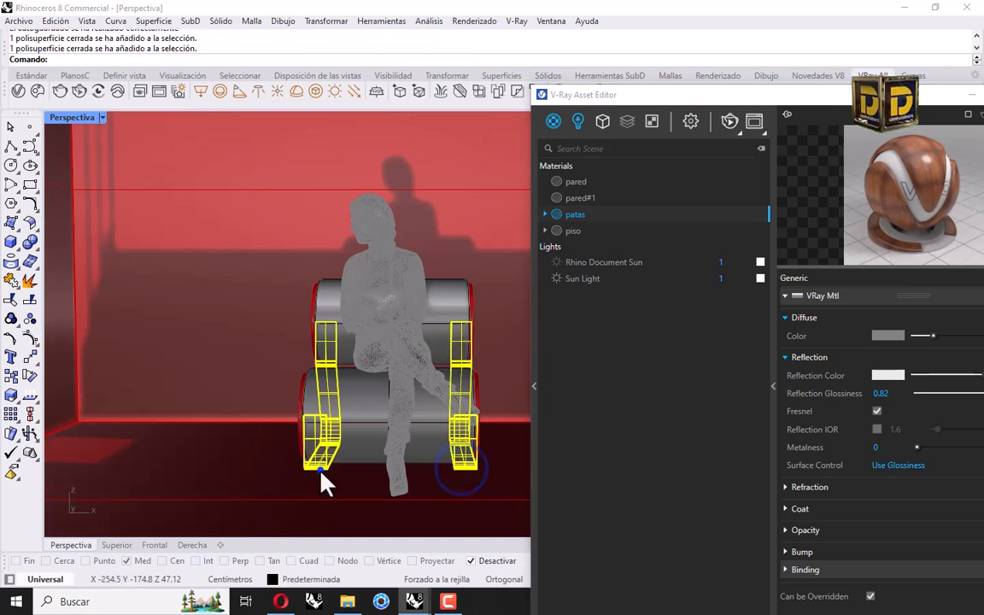
{"action": "right_click", "coordinate": [584, 218]}
{"action": "left_click", "coordinate": [634, 249]}
{"action": "left_click", "coordinate": [660, 390]}
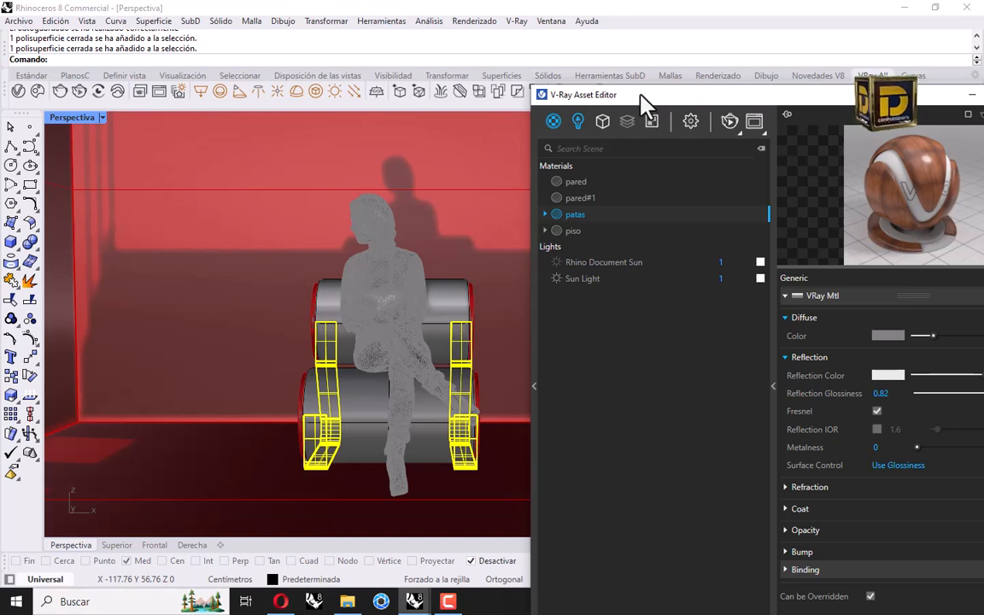
- Create another generic V-Ray material and name it respaldo
{"action": "left_click_drag", "start_coordinate": [642, 96], "coordinate": [587, 83]}
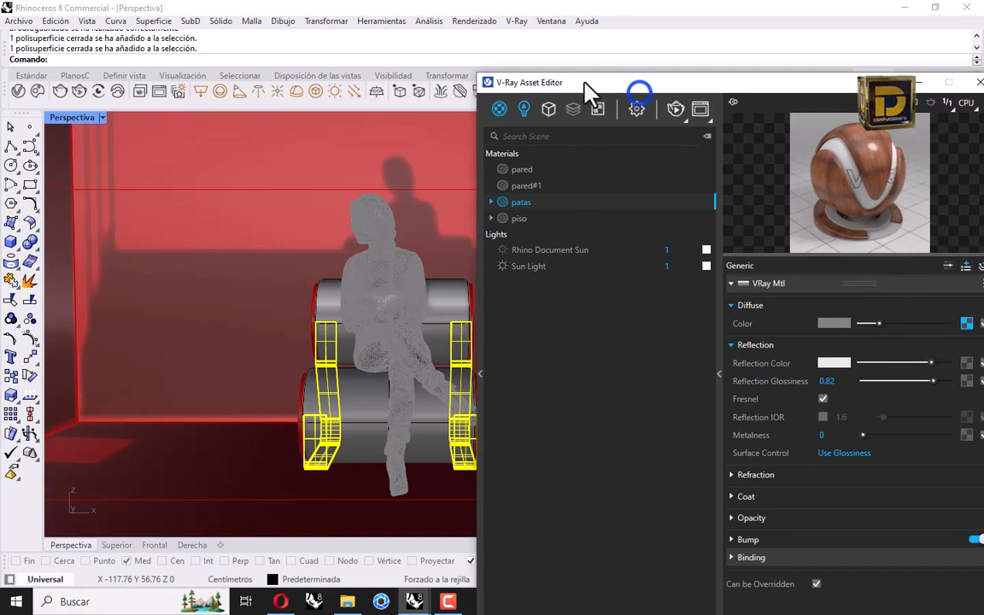
{"action": "right_click", "coordinate": [502, 112]}
{"action": "left_click", "coordinate": [527, 135]}
{"action": "double_click", "coordinate": [523, 170]}
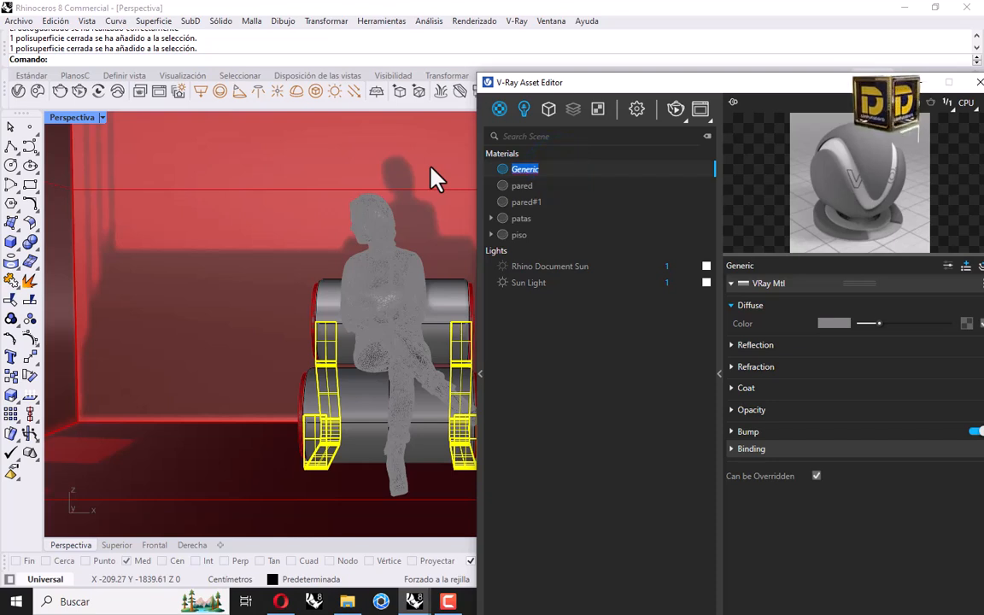
{"action": "type", "text": "respaldo"}
{"action": "key", "text": "Return"}
- Set the respaldo material's diffuse color to a pale peach with RGB 0.925, 0.782, 0.675
{"action": "left_click", "coordinate": [837, 318]}
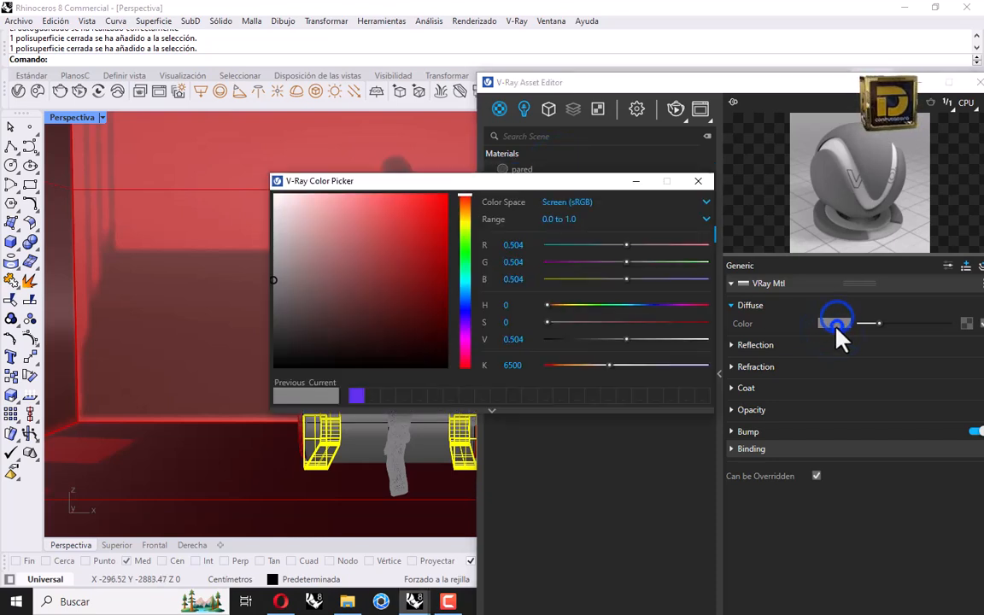
{"action": "left_click_drag", "start_coordinate": [468, 366], "coordinate": [463, 352]}
{"action": "left_click", "coordinate": [464, 203]}
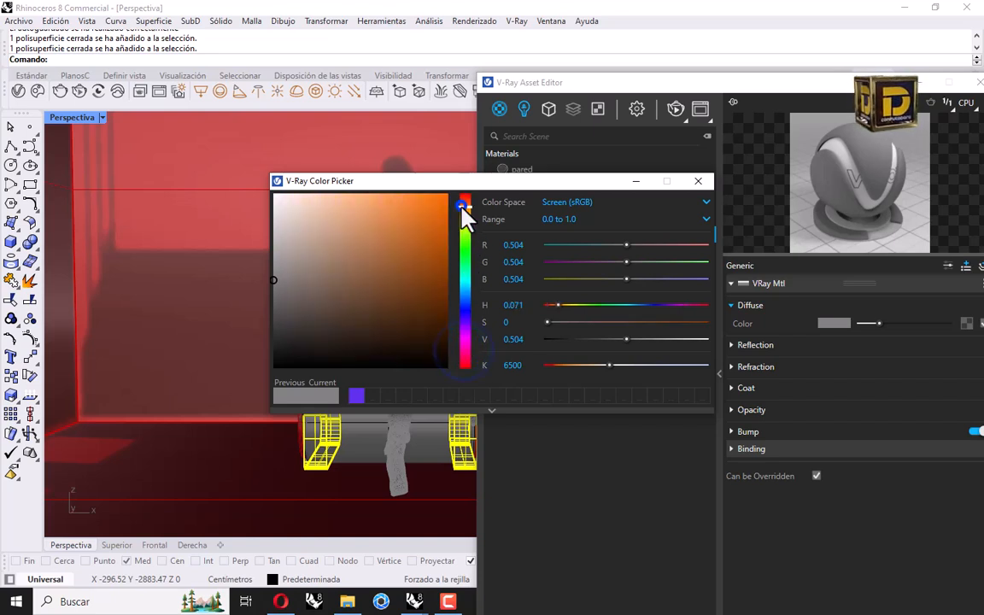
{"action": "left_click", "coordinate": [362, 205]}
{"action": "left_click", "coordinate": [340, 206]}
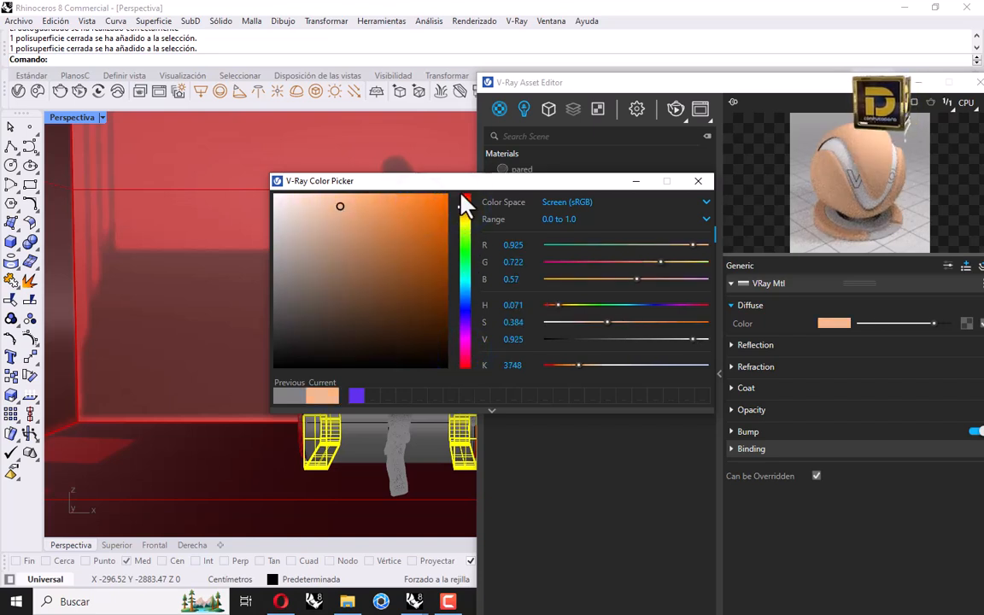
{"action": "left_click", "coordinate": [321, 207]}
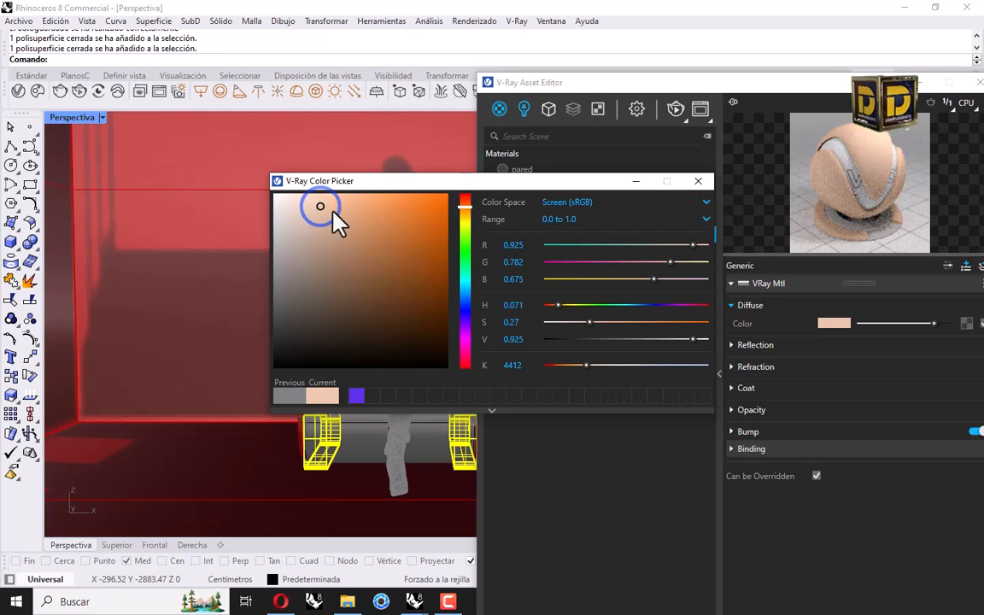
{"action": "left_click", "coordinate": [696, 181]}
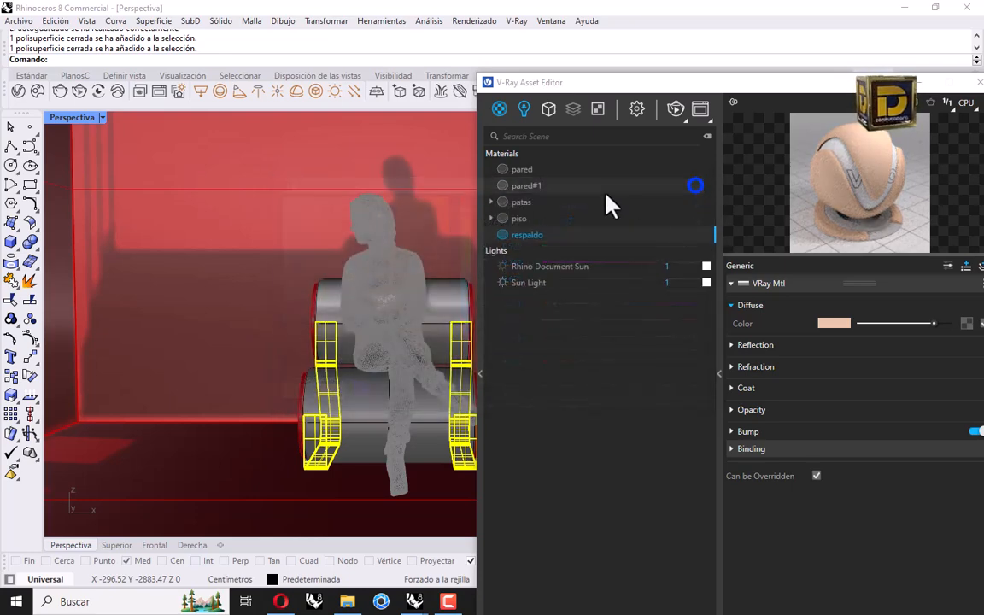
- Raise the respaldo material's reflection color to near white and set its reflection glossiness to 0.71
{"action": "left_click", "coordinate": [790, 345]}
{"action": "left_click_drag", "start_coordinate": [935, 368], "coordinate": [936, 385]}
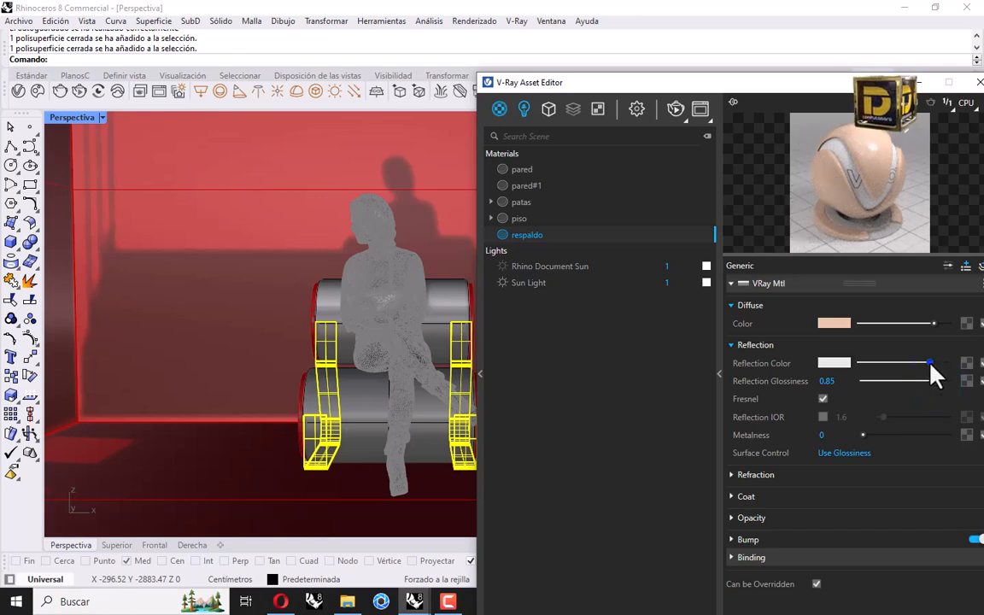
{"action": "left_click_drag", "start_coordinate": [927, 382], "coordinate": [923, 381]}
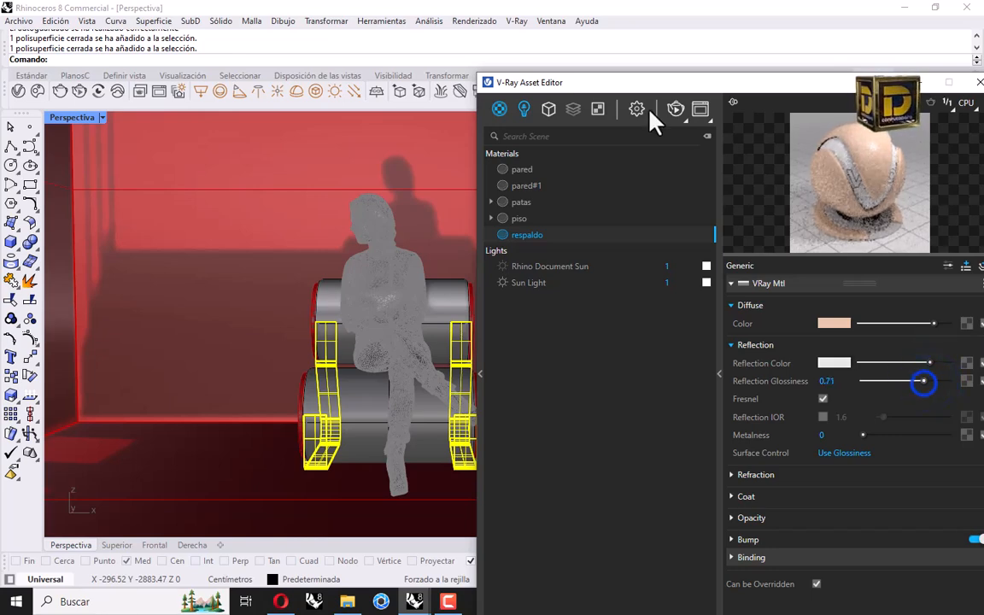
- Add a Noise B texture as the respaldo material's bump map and reduce its noise size below 0.1
{"action": "left_click_drag", "start_coordinate": [627, 90], "coordinate": [574, 73]}
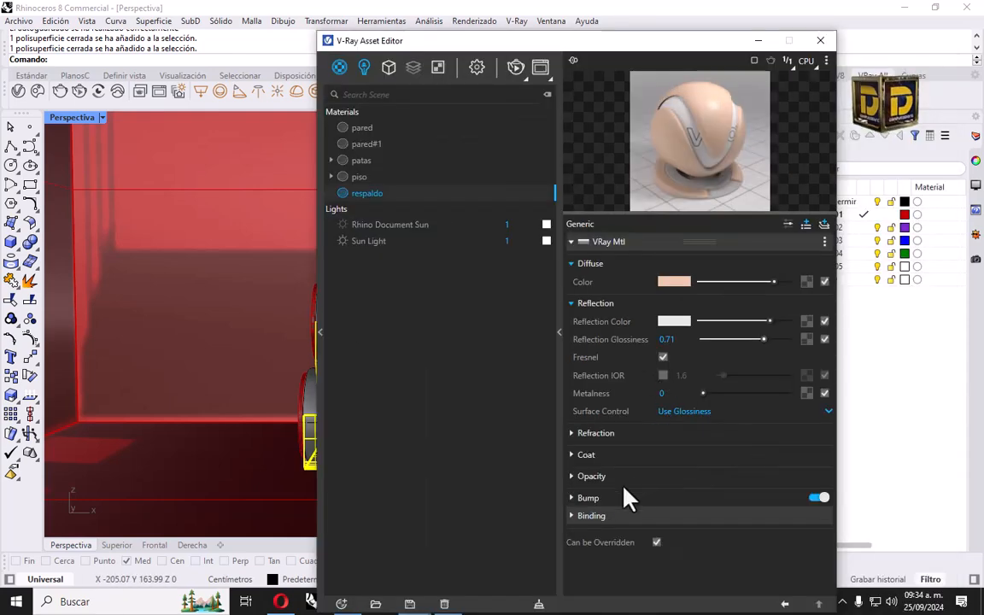
{"action": "left_click", "coordinate": [598, 500]}
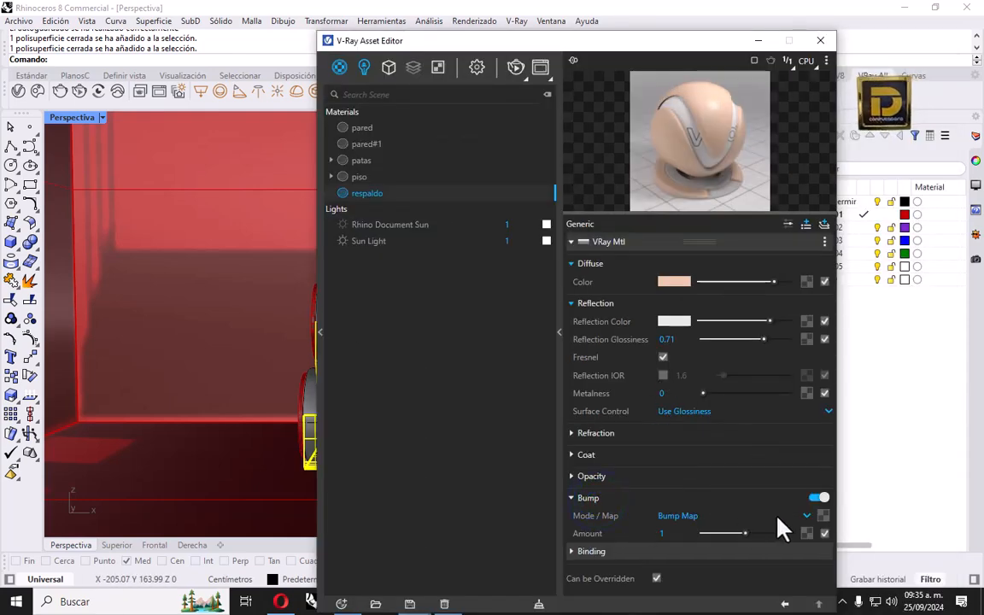
{"action": "left_click", "coordinate": [823, 516]}
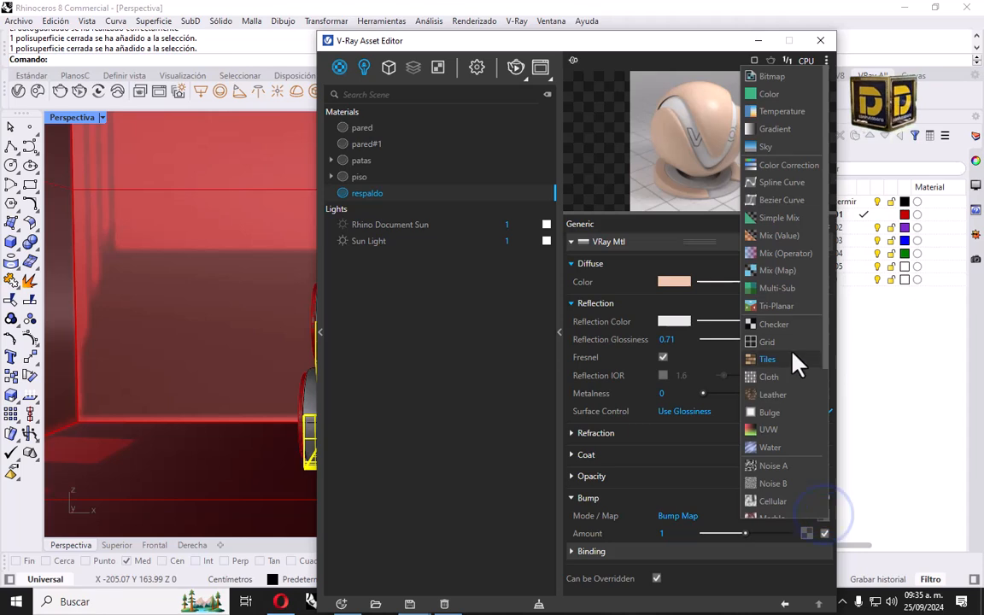
{"action": "scroll", "coordinate": [794, 354], "scroll_direction": "down", "scroll_amount": 3}
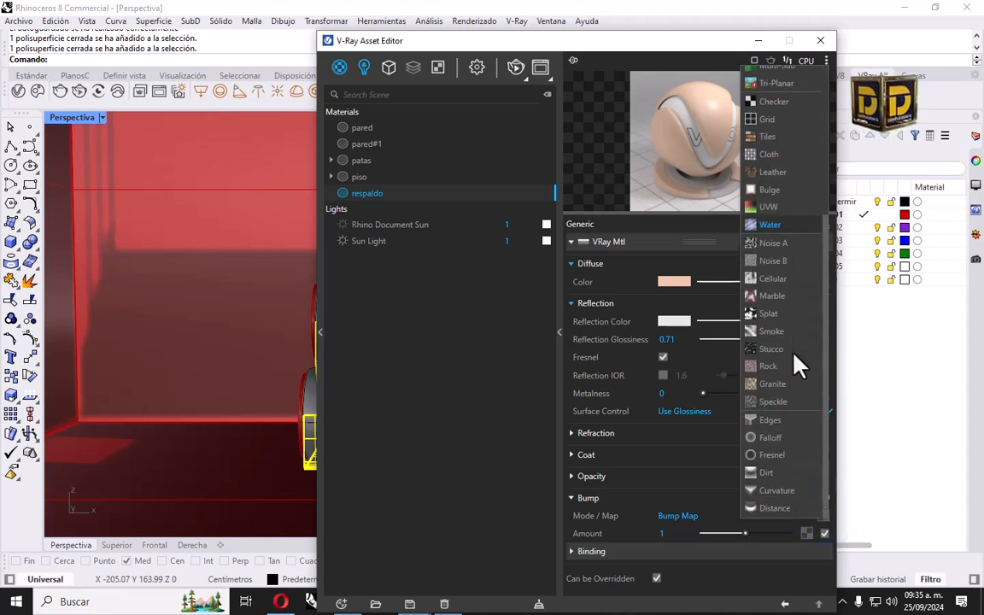
{"action": "left_click", "coordinate": [775, 261]}
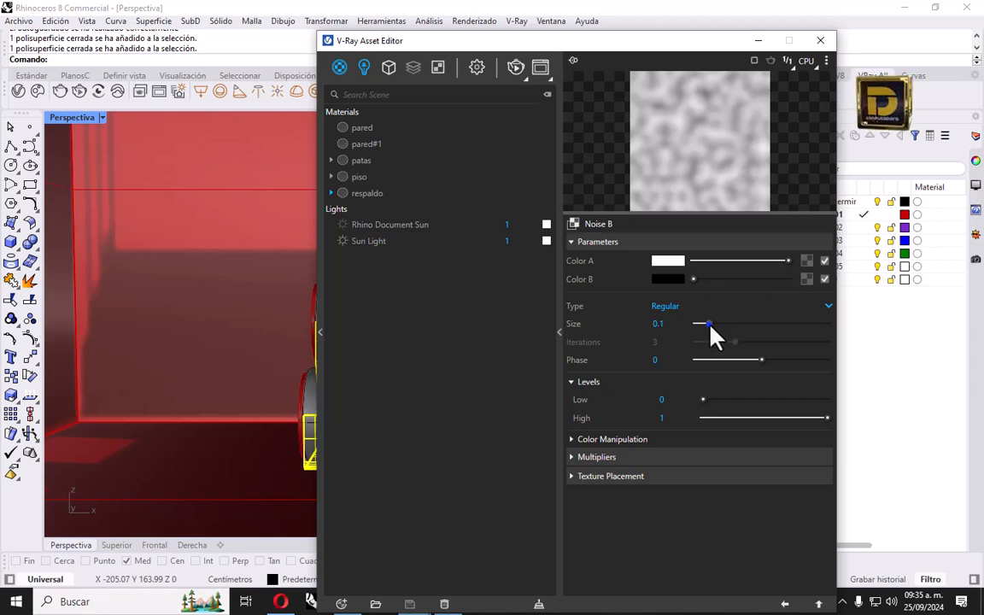
{"action": "mouse_move", "coordinate": [708, 324]}
{"action": "left_mouse_down"}
{"action": "mouse_move", "coordinate": [735, 325]}
{"action": "mouse_move", "coordinate": [699, 325]}
{"action": "left_mouse_up"}
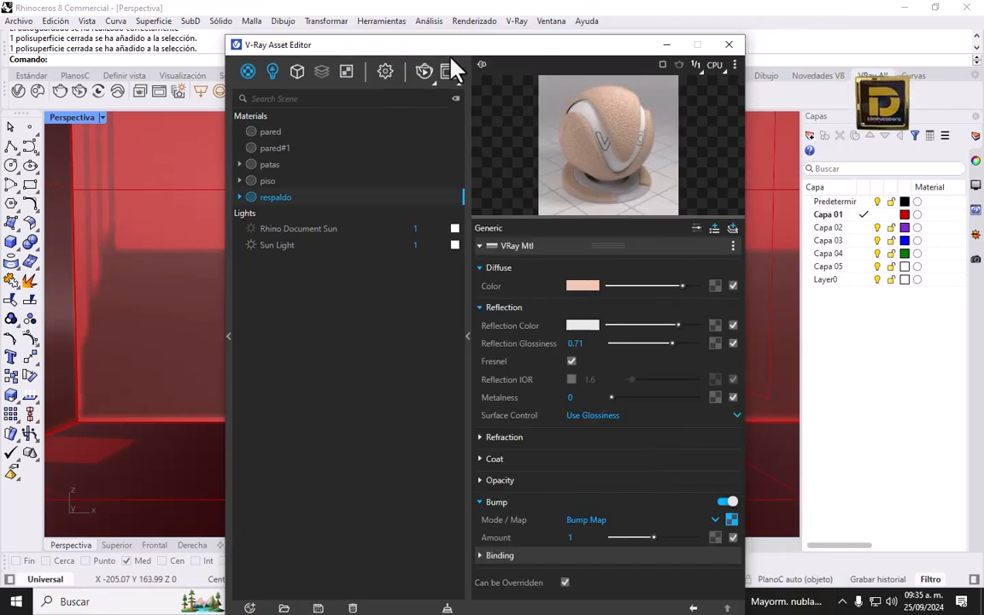
- Assign the respaldo material to the chair's cylindrical backrest and seat cushion in the perspective view
{"action": "left_click_drag", "start_coordinate": [450, 53], "coordinate": [415, 27]}
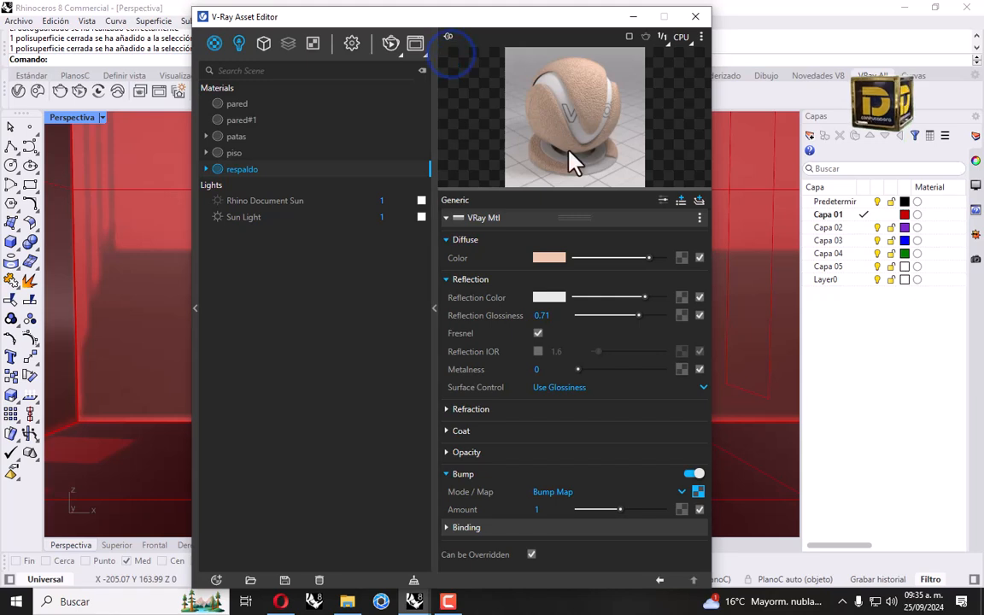
{"action": "left_click_drag", "start_coordinate": [346, 11], "coordinate": [588, 70]}
{"action": "left_click", "coordinate": [326, 292]}
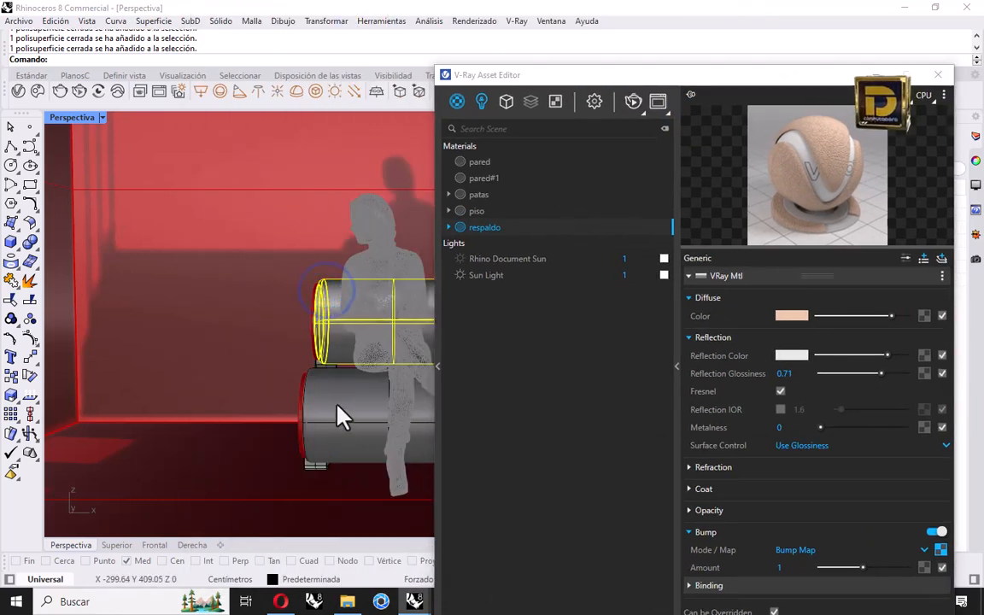
{"action": "left_click", "coordinate": [335, 406], "text": "shift"}
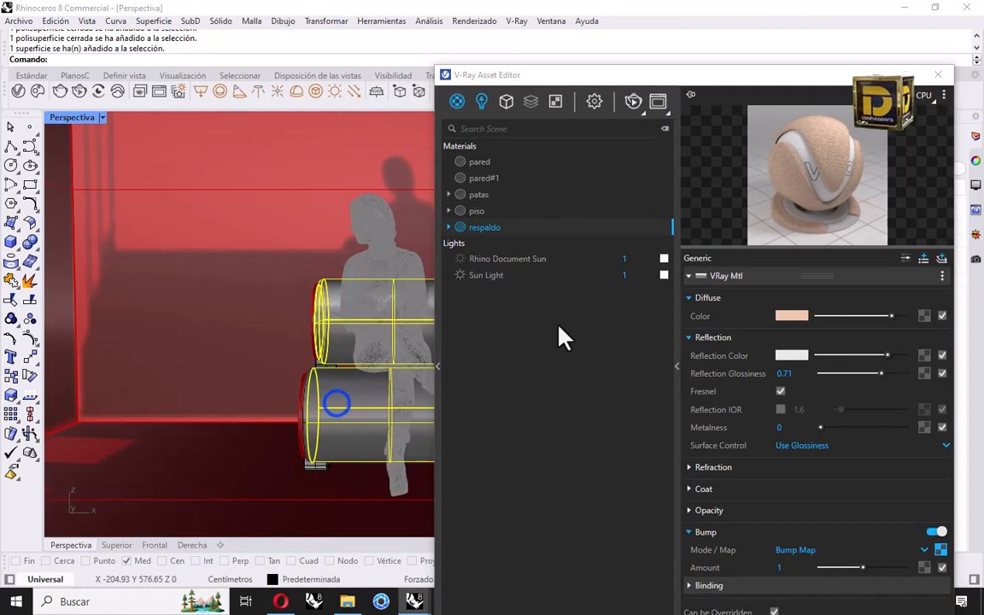
{"action": "right_click", "coordinate": [512, 232]}
{"action": "left_click", "coordinate": [538, 260]}
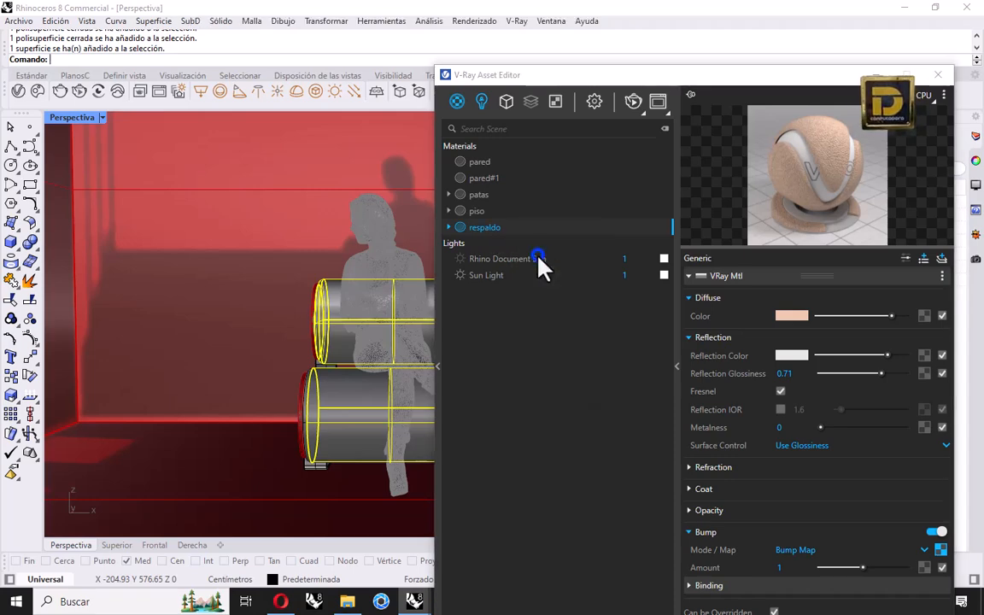
- Define a render region around the chair in the V-Ray Frame Buffer and render only that region of the perspective view
{"action": "left_click", "coordinate": [71, 117]}
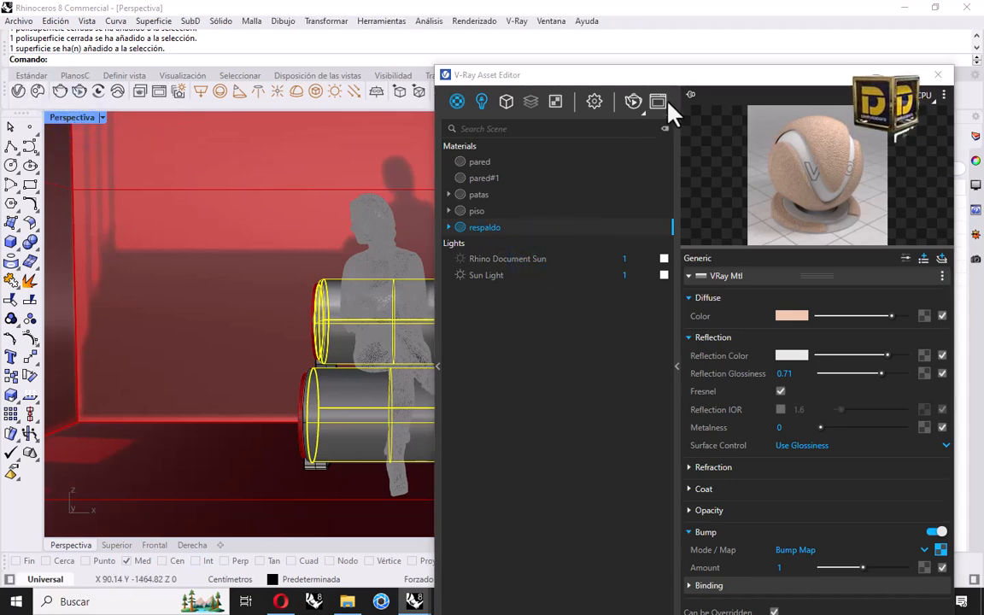
{"action": "left_click", "coordinate": [657, 101]}
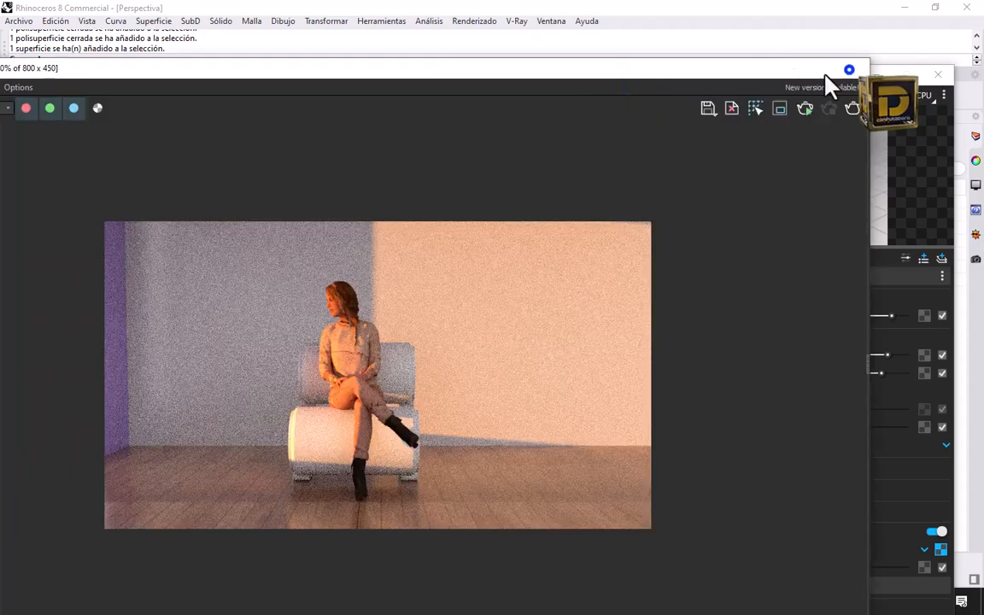
{"action": "left_click", "coordinate": [848, 68]}
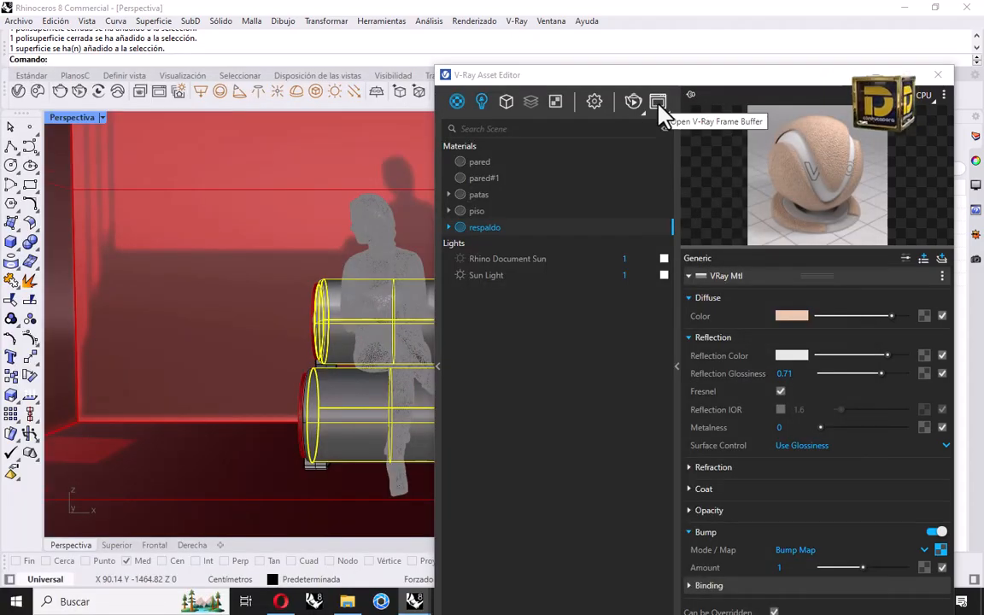
{"action": "left_click", "coordinate": [658, 102]}
{"action": "left_click", "coordinate": [780, 109]}
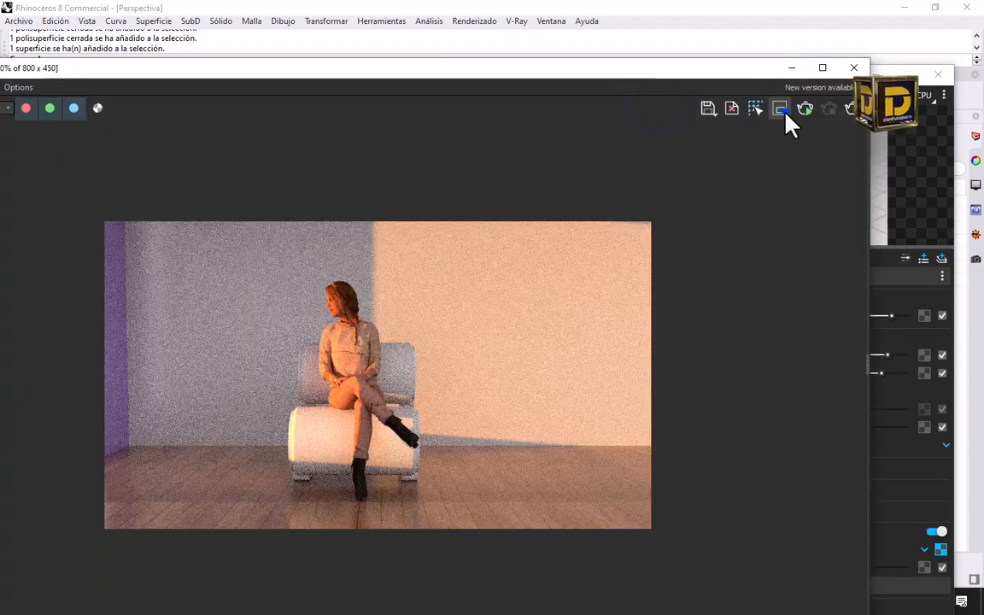
{"action": "left_click_drag", "start_coordinate": [287, 325], "coordinate": [435, 497]}
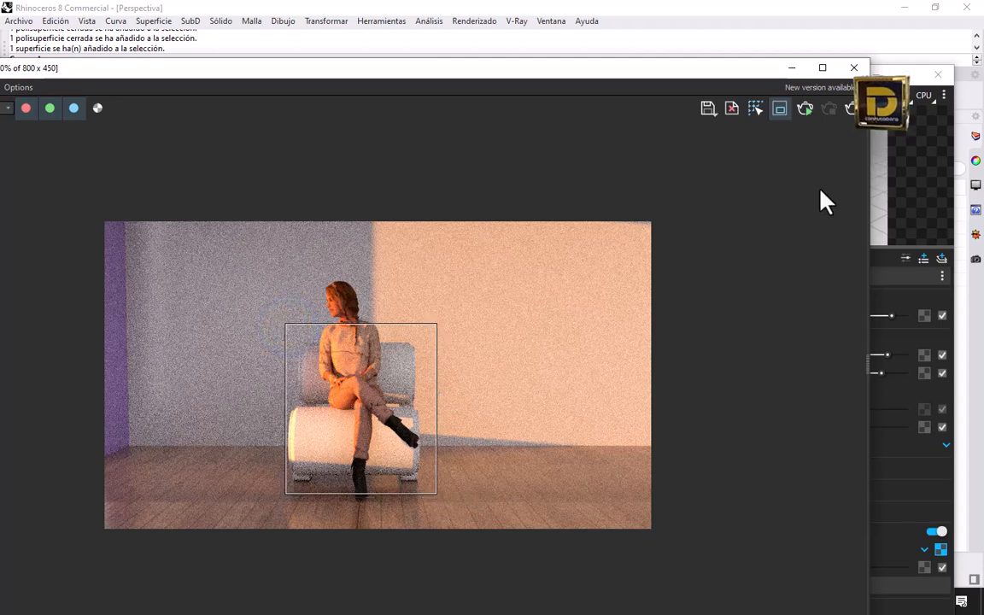
{"action": "left_click", "coordinate": [806, 109]}
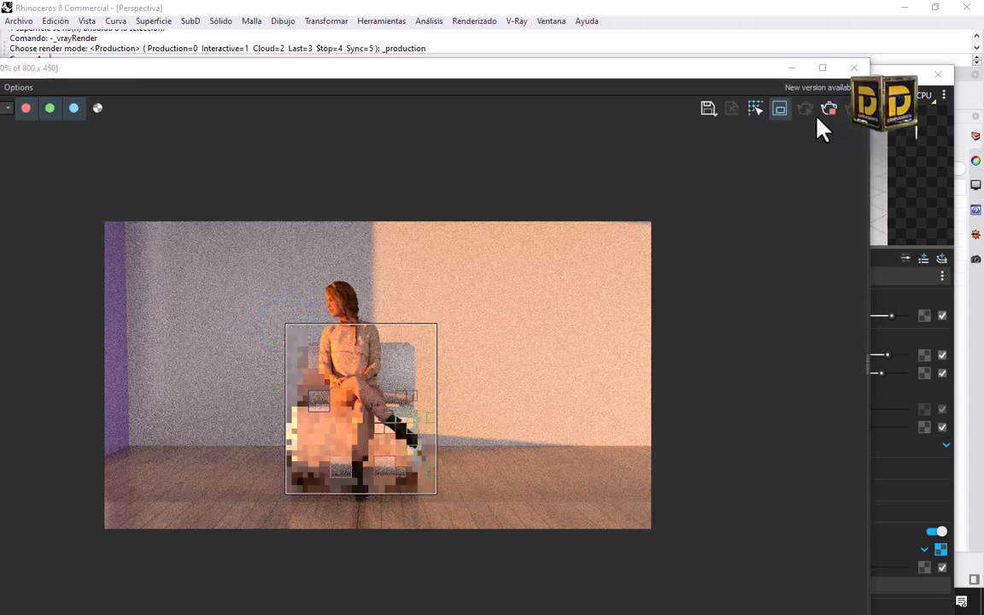
{"action": "scroll", "coordinate": [341, 450], "scroll_direction": "up", "scroll_amount": 2}
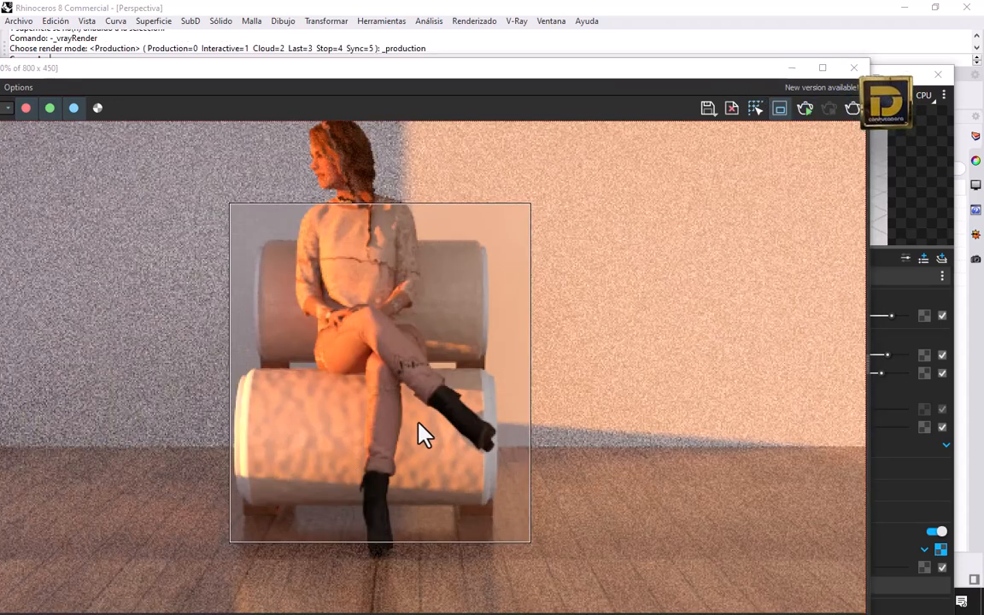
- Set the texture placement repeat of the respaldo material's Noise B bump texture to 10 in both U and V
{"action": "left_click", "coordinate": [948, 171]}
{"action": "left_click", "coordinate": [940, 549]}
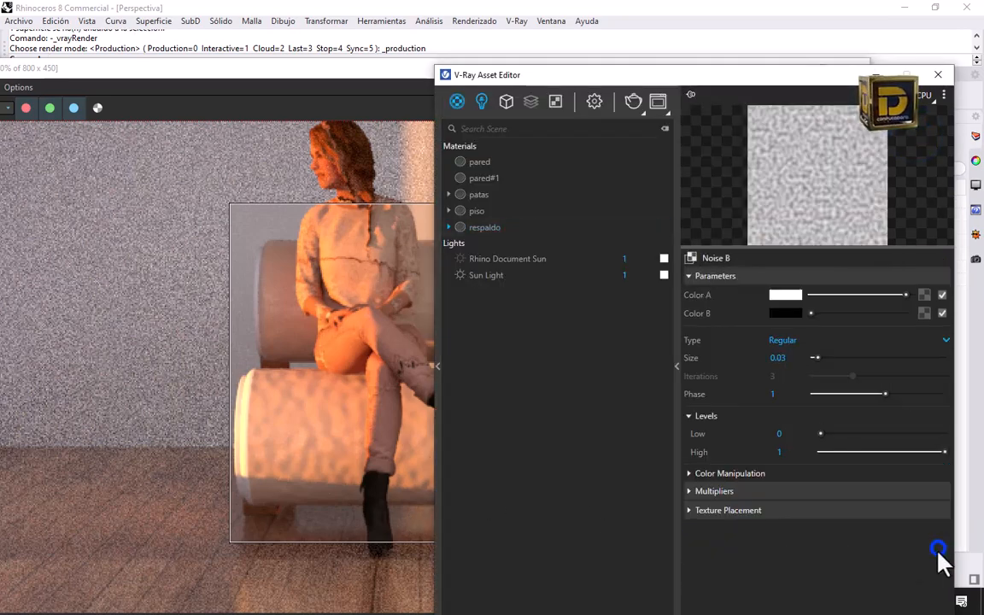
{"action": "left_click", "coordinate": [722, 510]}
{"action": "scroll", "coordinate": [810, 550], "scroll_direction": "down", "scroll_amount": 1}
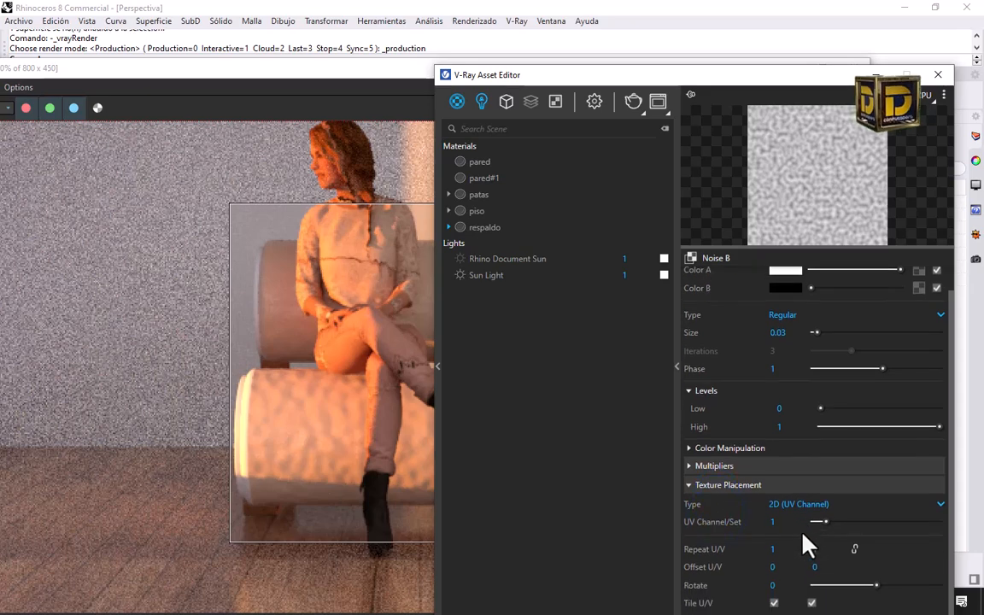
{"action": "left_click", "coordinate": [773, 550]}
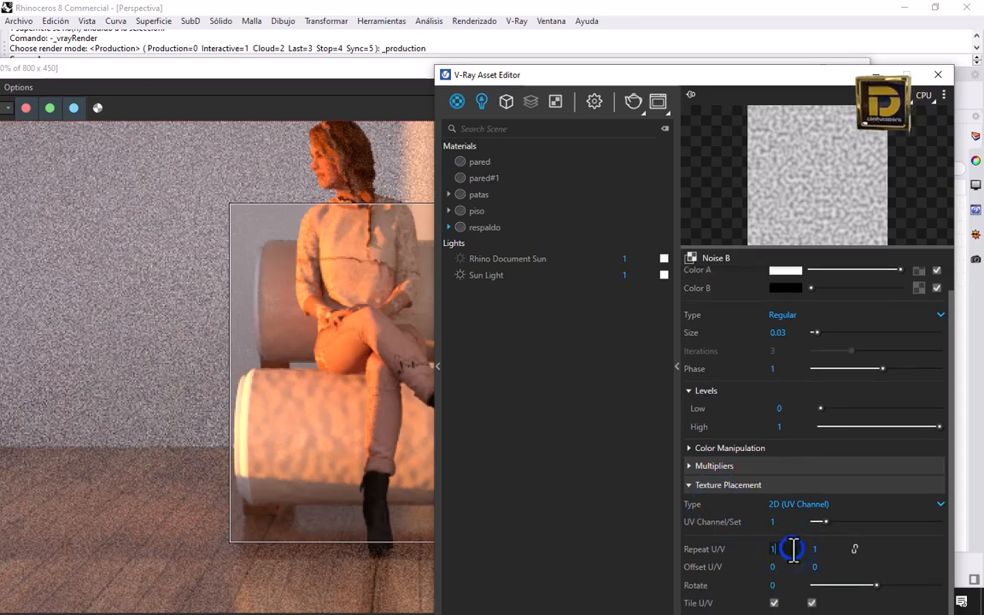
{"action": "type", "text": "10"}
{"action": "left_click", "coordinate": [817, 549]}
{"action": "left_click", "coordinate": [817, 547]}
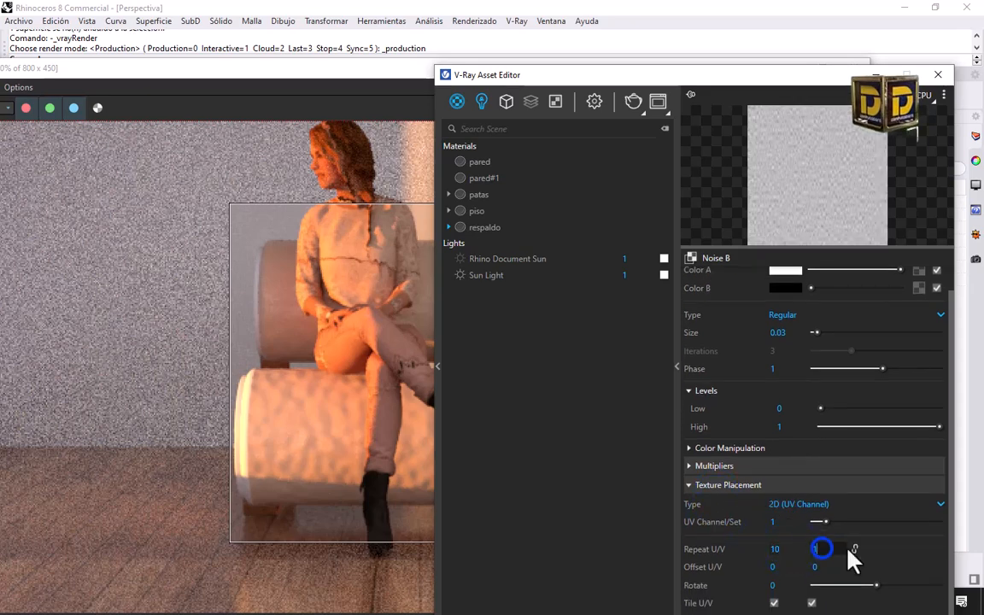
- Render the chair region again and inspect the grain on the cushions up close
{"action": "left_click", "coordinate": [396, 430]}
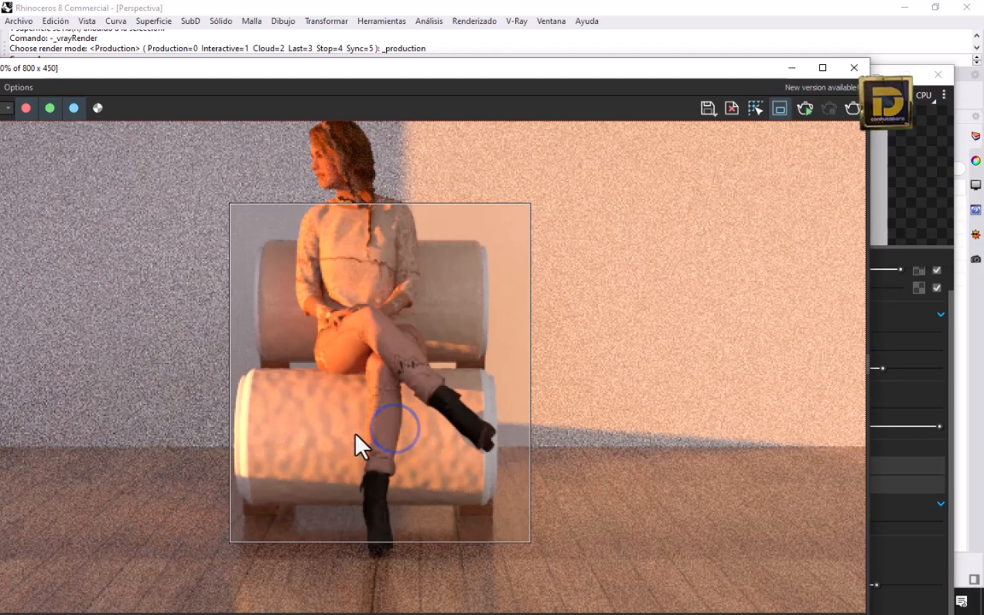
{"action": "left_click", "coordinate": [850, 109]}
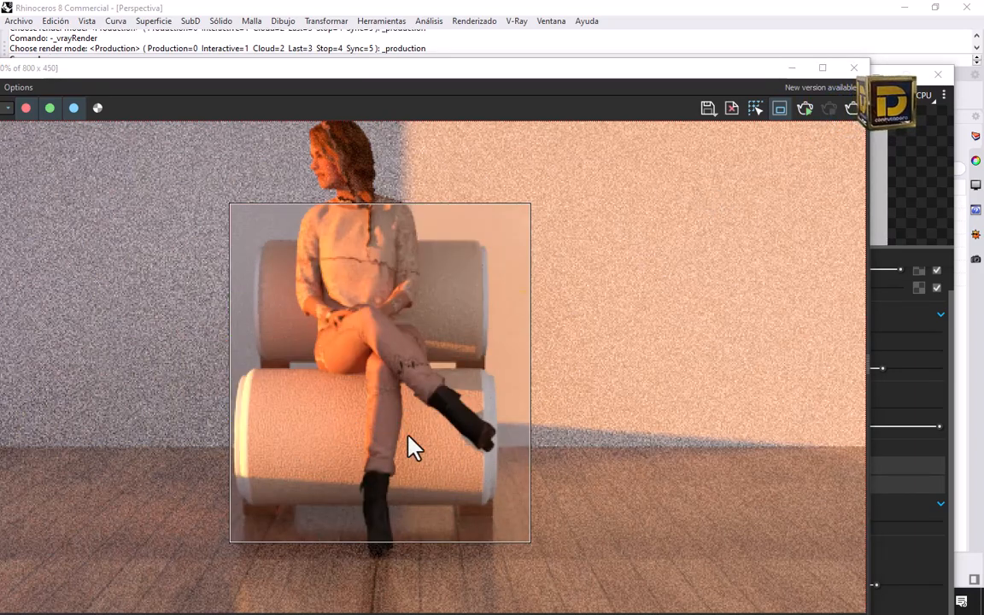
{"action": "scroll", "coordinate": [330, 454], "scroll_direction": "up", "scroll_amount": 2}
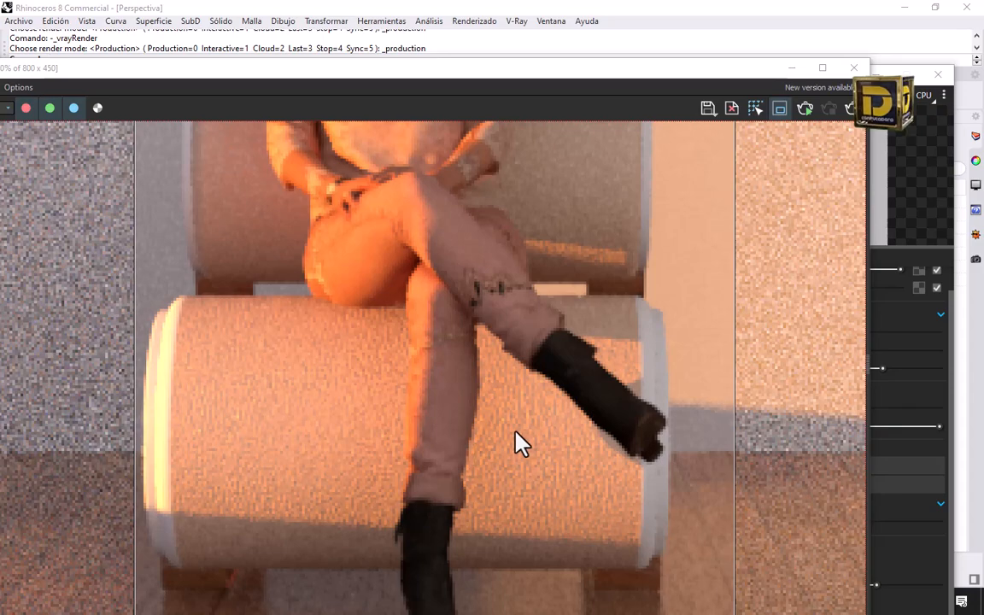
{"action": "scroll", "coordinate": [504, 394], "scroll_direction": "down", "scroll_amount": 2}
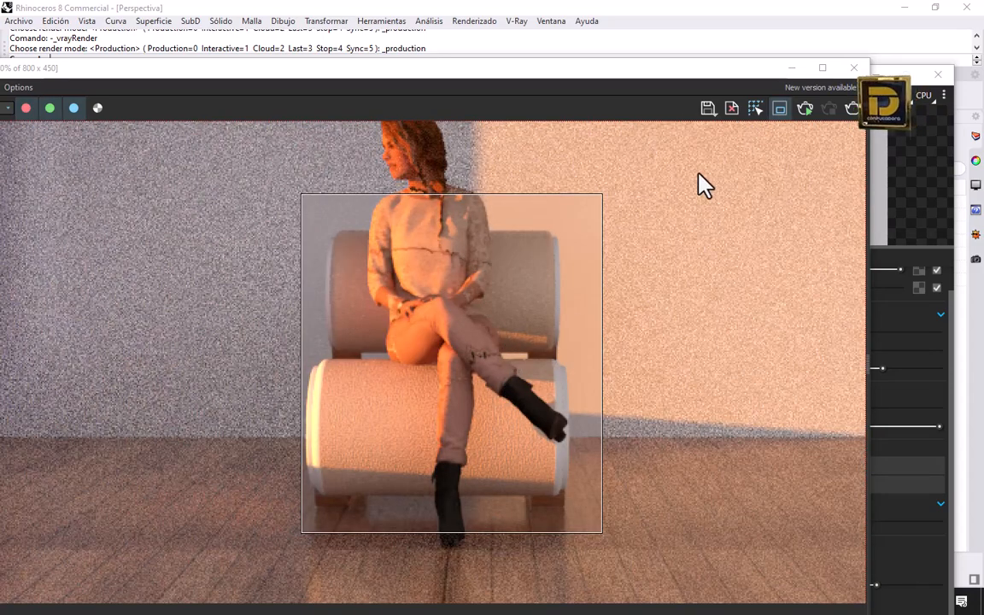
- Set the Noise B texture's repeat to 9 in both U and V
{"action": "left_click", "coordinate": [791, 69]}
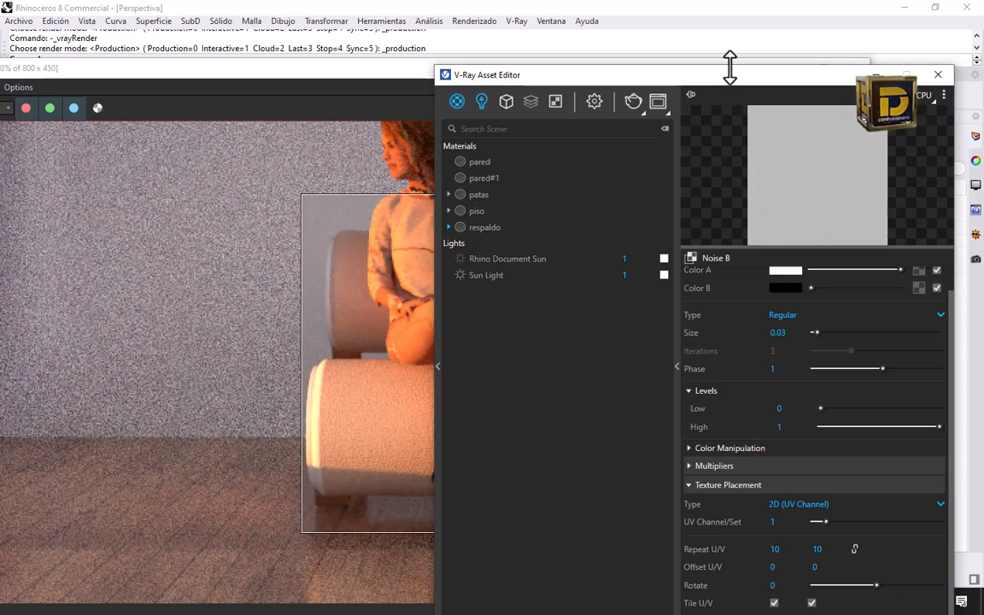
{"action": "left_click_drag", "start_coordinate": [731, 75], "coordinate": [715, 33]}
{"action": "double_click", "coordinate": [783, 507]}
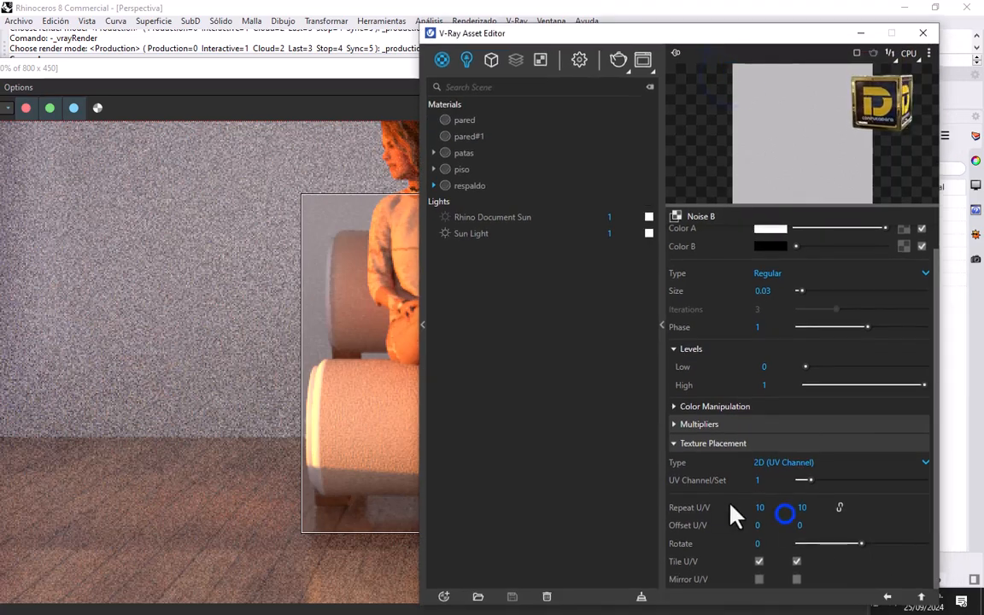
{"action": "type", "text": "9"}
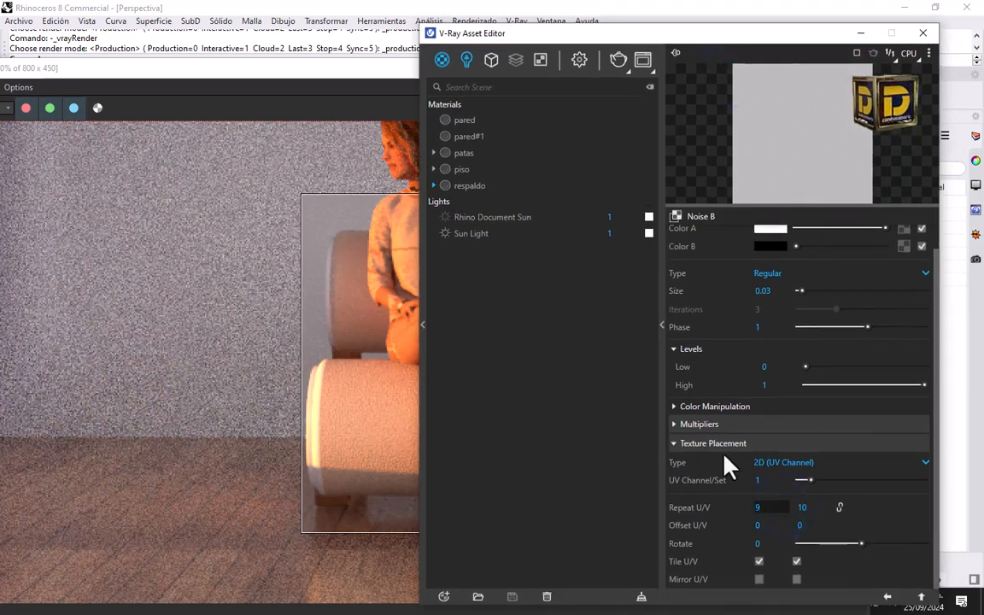
{"action": "double_click", "coordinate": [800, 507]}
{"action": "type", "text": "9"}
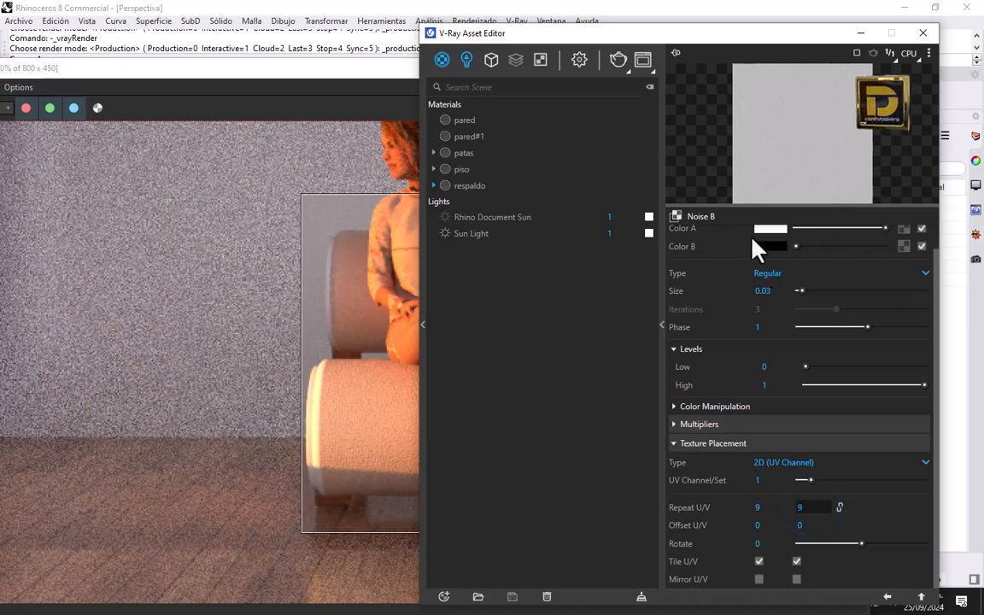
- Set the respaldo material's bump amount to 1.5 and render the chair region again
{"action": "left_click_drag", "start_coordinate": [470, 38], "coordinate": [428, 26]}
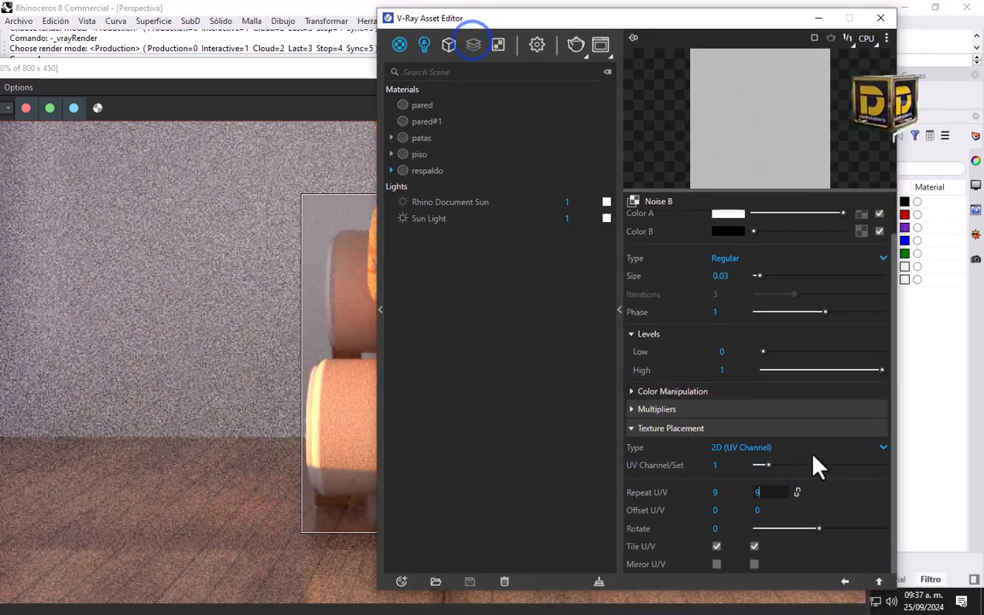
{"action": "left_click", "coordinate": [845, 580]}
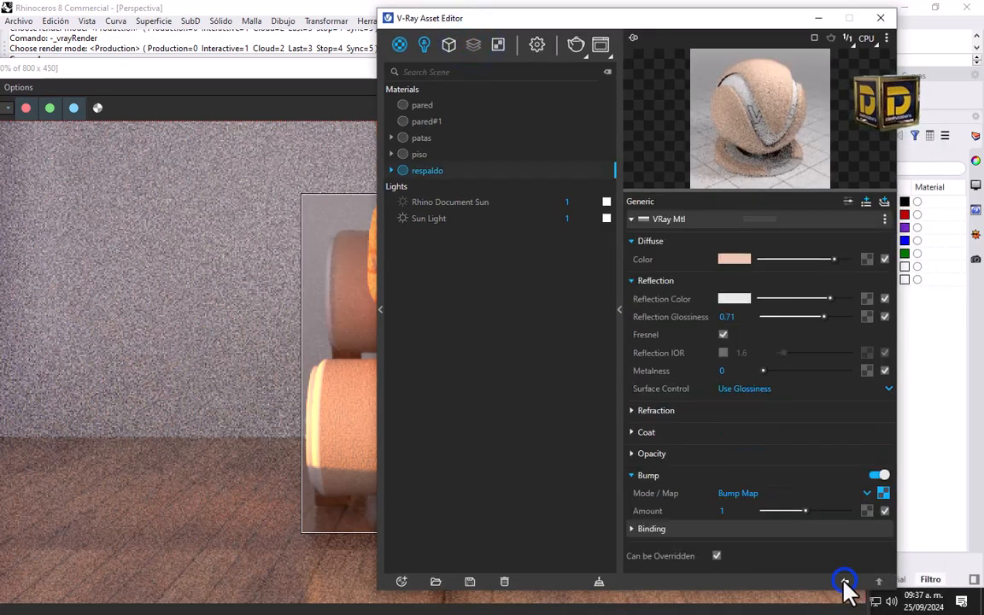
{"action": "double_click", "coordinate": [728, 510]}
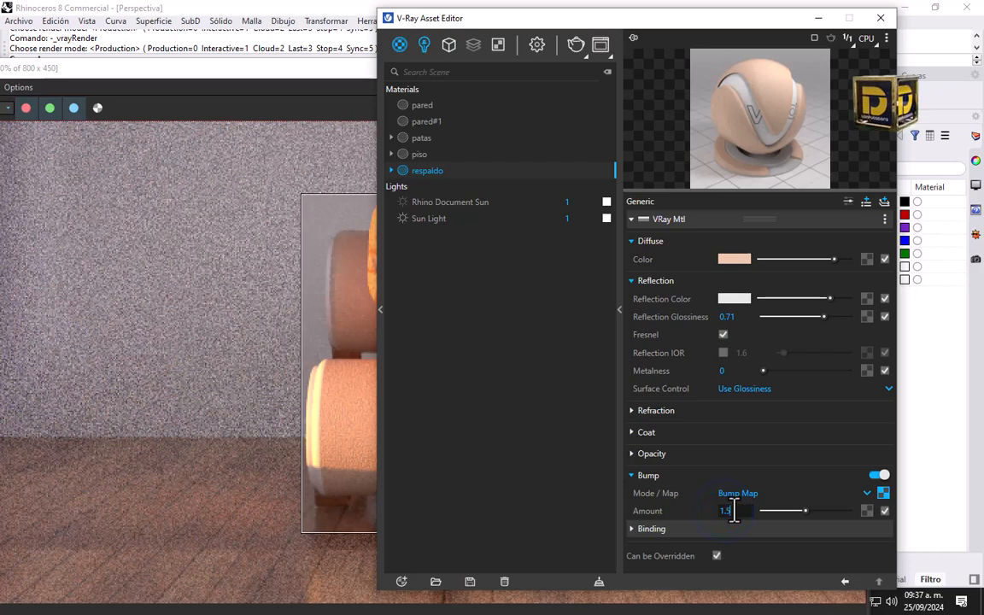
{"action": "left_click", "coordinate": [207, 394]}
{"action": "left_click", "coordinate": [852, 108]}
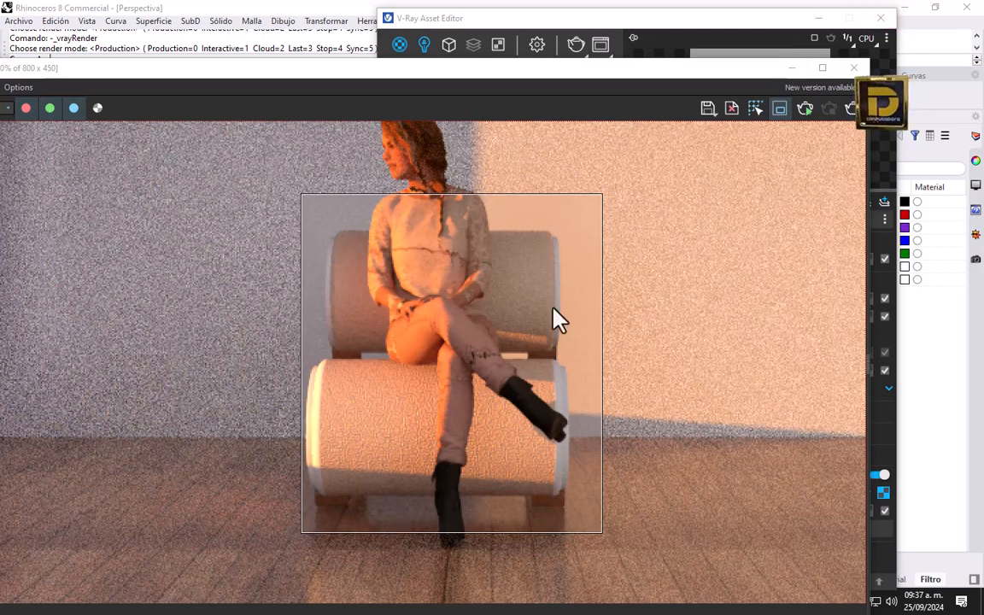
- Shift the respaldo material's diffuse color to a slightly yellower peach with RGB 0.925, 0.805, 0.675
{"action": "left_click", "coordinate": [854, 72]}
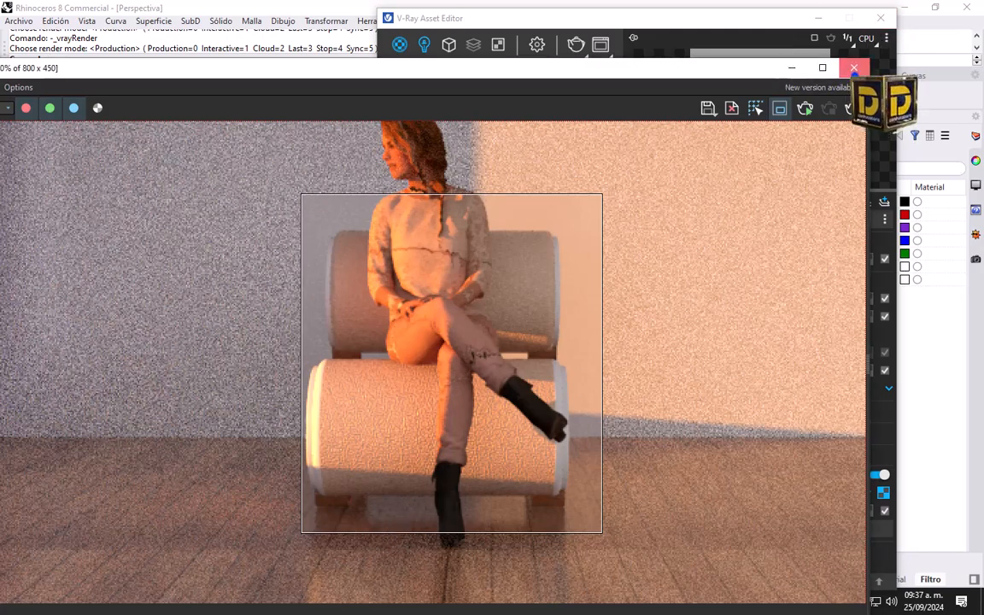
{"action": "left_click", "coordinate": [734, 258]}
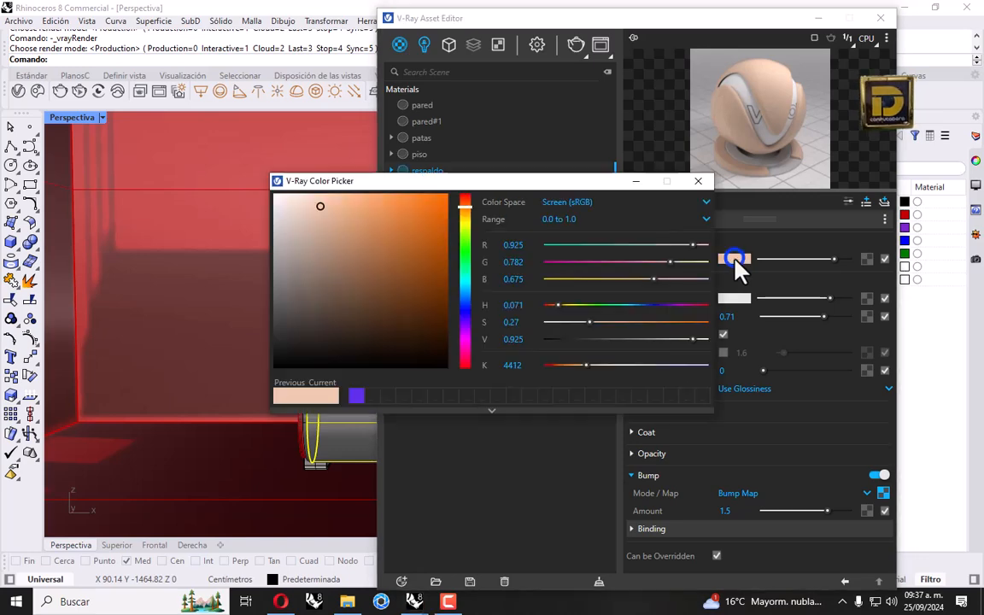
{"action": "left_click", "coordinate": [464, 210]}
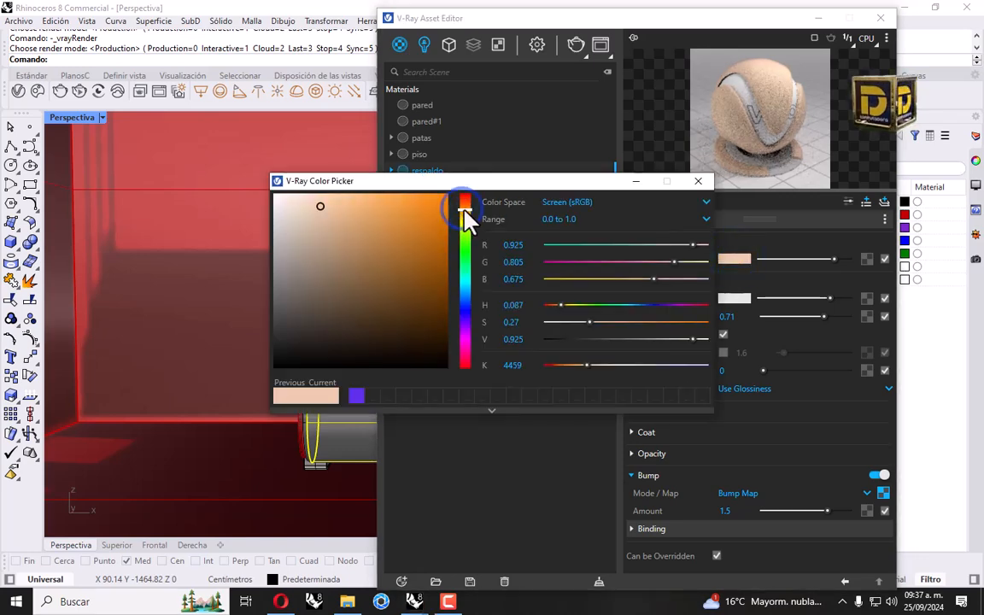
{"action": "left_click", "coordinate": [698, 181]}
- Render the chair region with the adjusted respaldo color, then return to the Rhino model viewports
{"action": "left_click", "coordinate": [503, 18]}
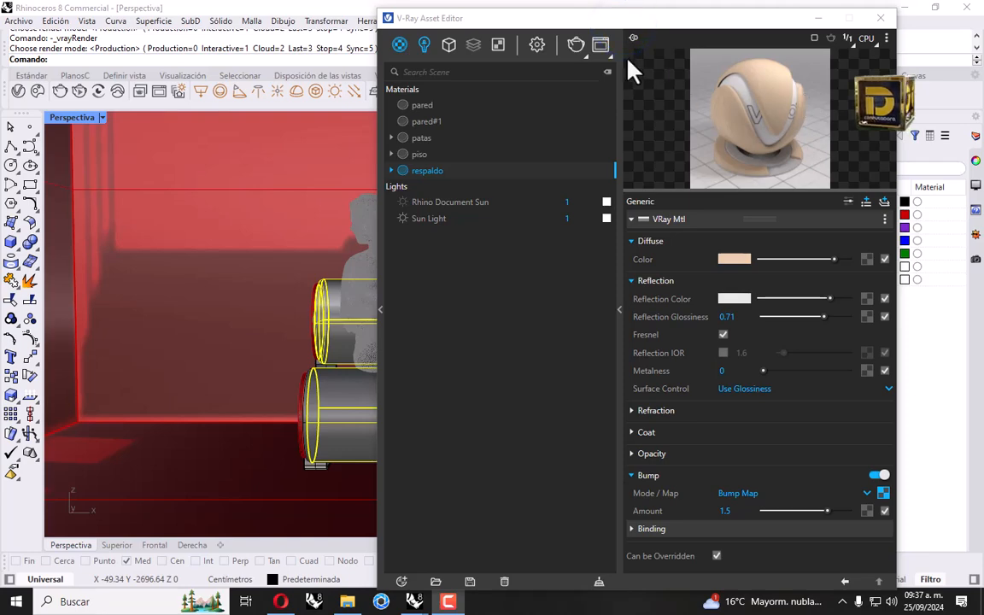
{"action": "left_click", "coordinate": [601, 46]}
{"action": "left_click_drag", "start_coordinate": [713, 69], "coordinate": [600, 64]}
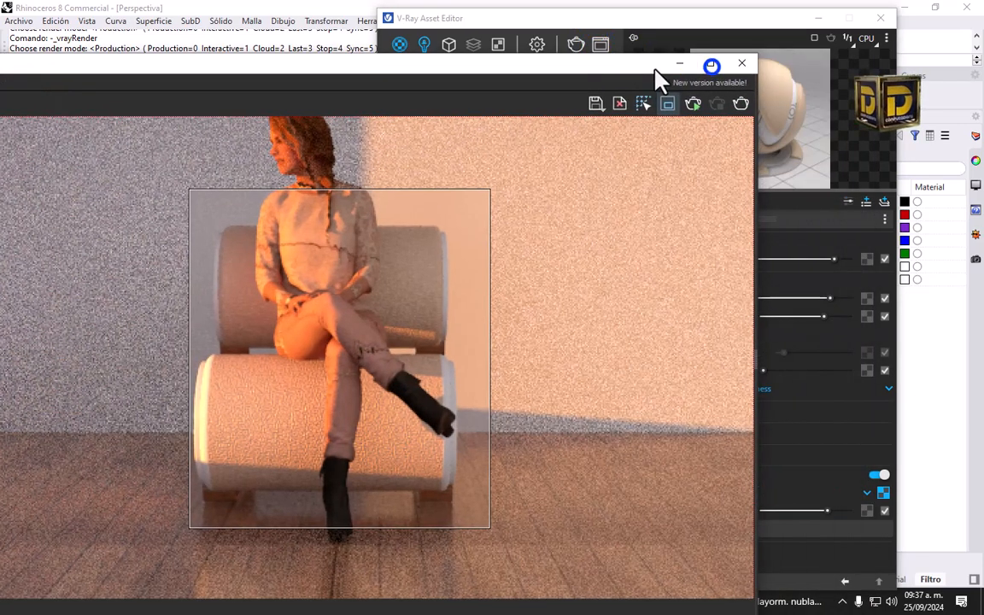
{"action": "left_click", "coordinate": [718, 94]}
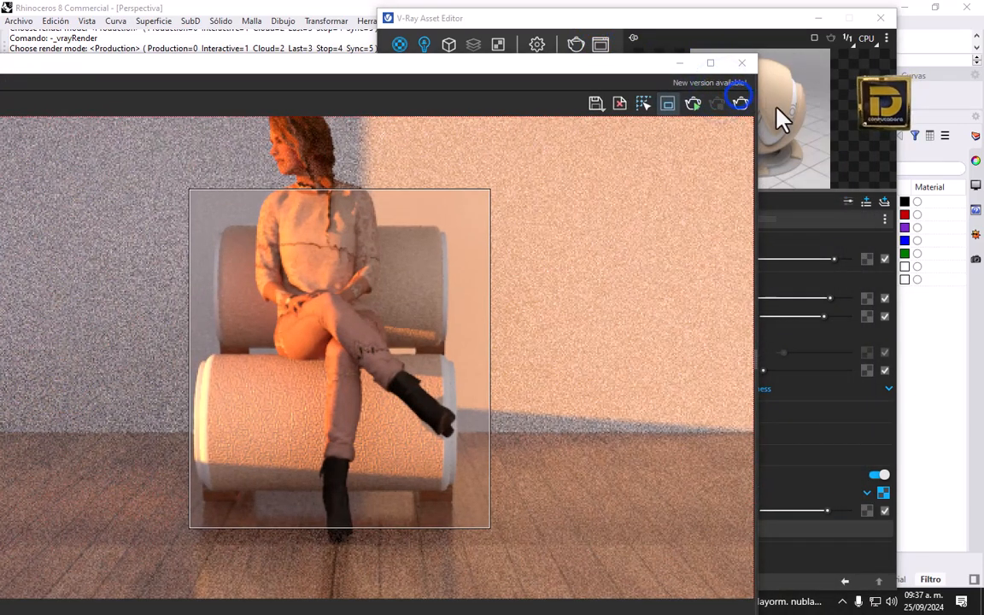
{"action": "left_click", "coordinate": [739, 104]}
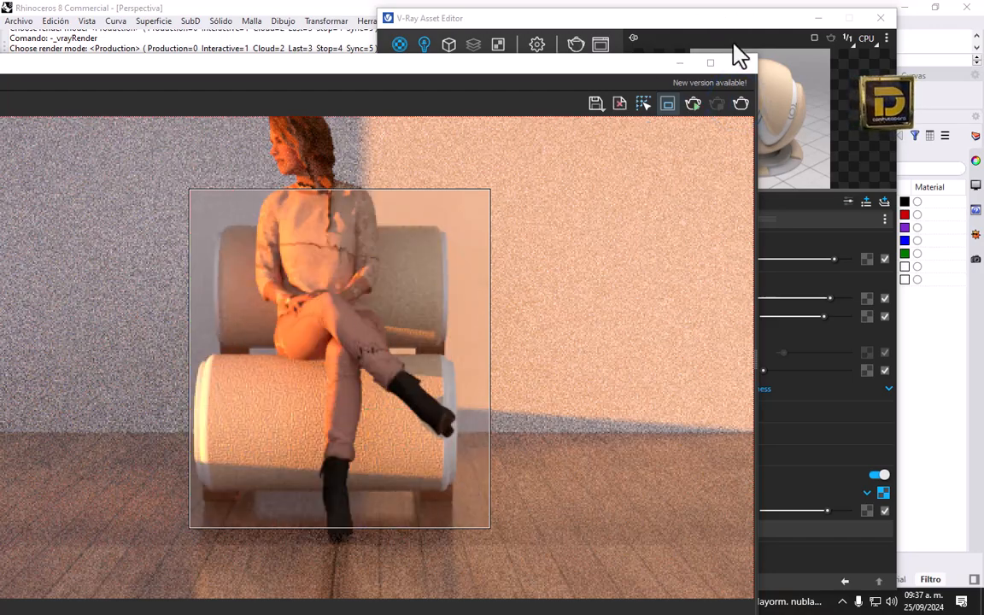
{"action": "left_click", "coordinate": [787, 60]}
{"action": "left_click", "coordinate": [734, 319]}
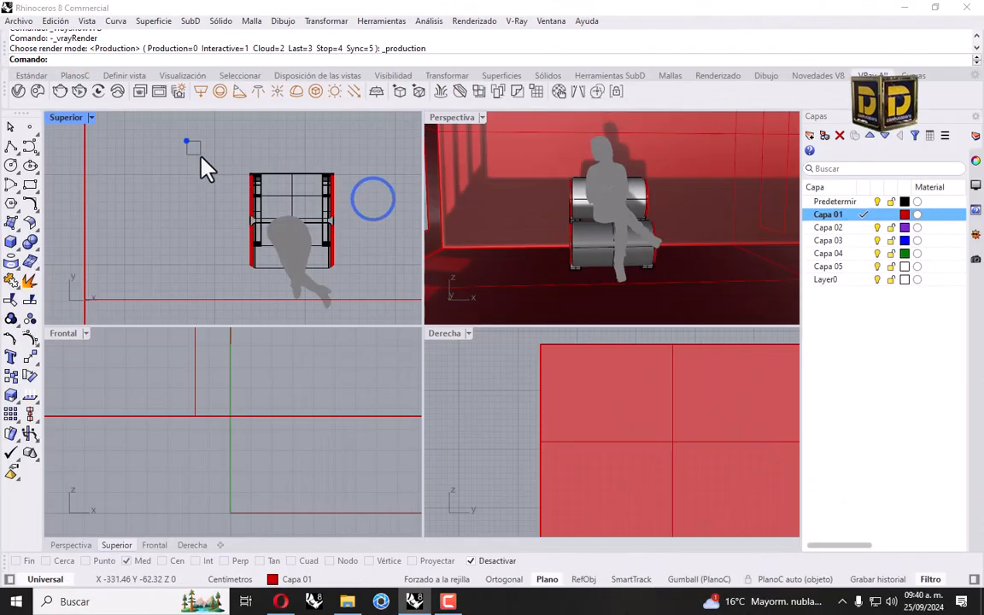
- Select the chair with the seated figure and rotate them counterclockwise by about 30° in the top view
{"action": "left_click_drag", "start_coordinate": [184, 139], "coordinate": [376, 323]}
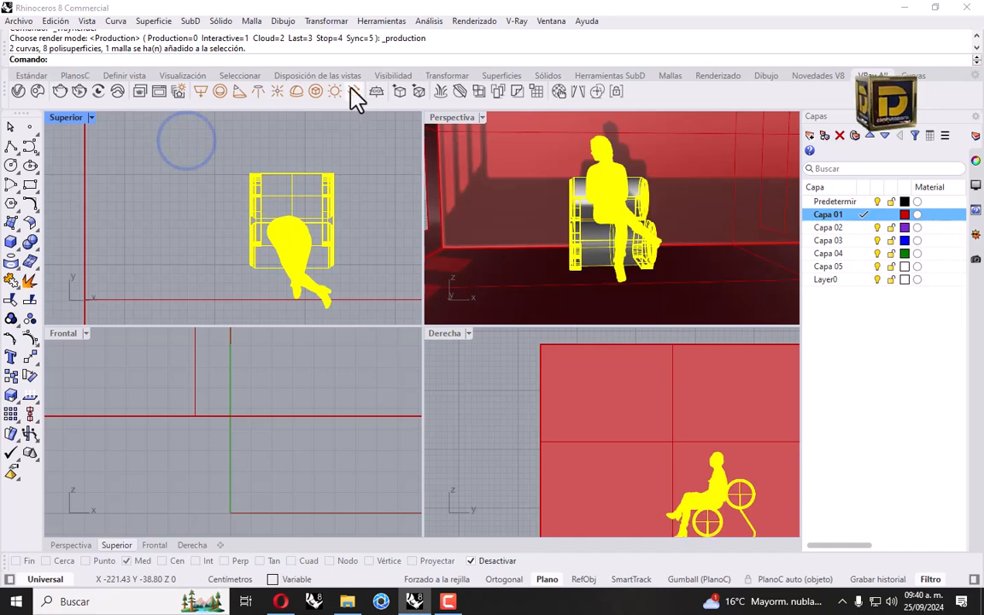
{"action": "left_click", "coordinate": [324, 20]}
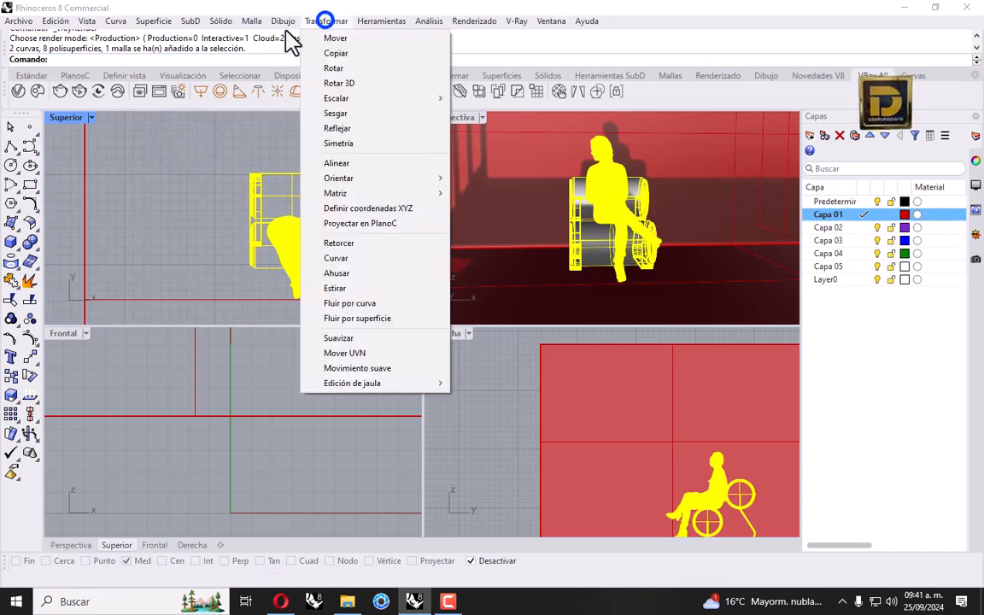
{"action": "left_click", "coordinate": [339, 65]}
{"action": "left_click", "coordinate": [281, 162]}
{"action": "left_click", "coordinate": [288, 292]}
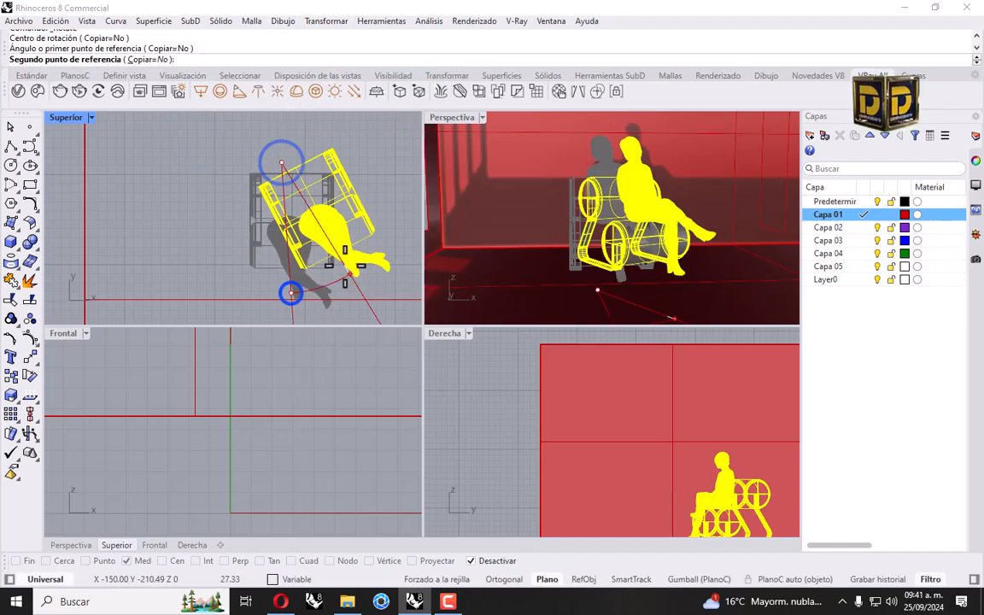
{"action": "left_click", "coordinate": [345, 257]}
{"action": "scroll", "coordinate": [590, 201], "scroll_direction": "up", "scroll_amount": 5}
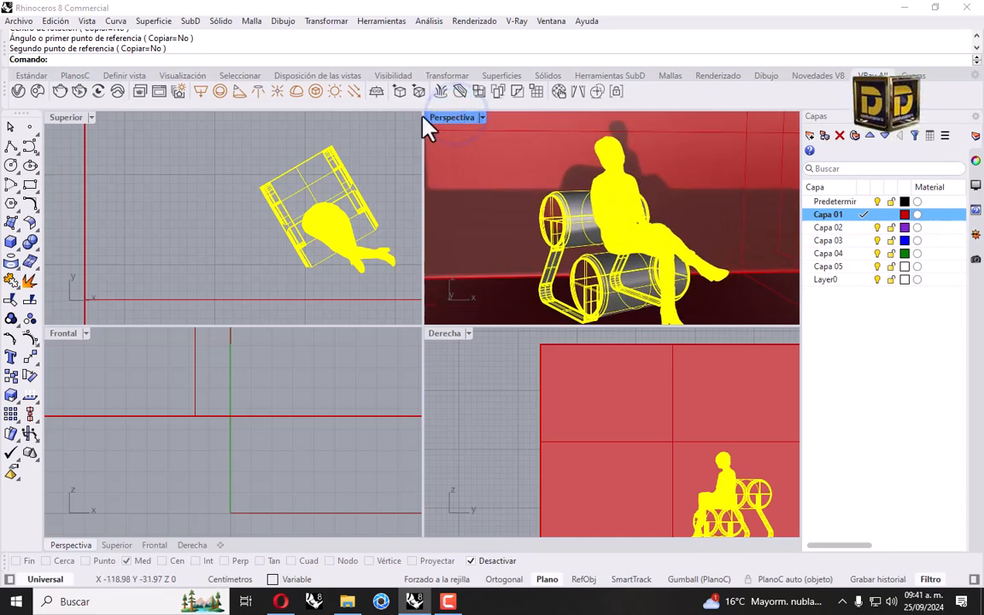
- Maximize the perspective view, enable V-Ray's Safe Frame, and frame the seated figure and chair closely inside it
{"action": "double_click", "coordinate": [461, 118]}
{"action": "left_click", "coordinate": [18, 90]}
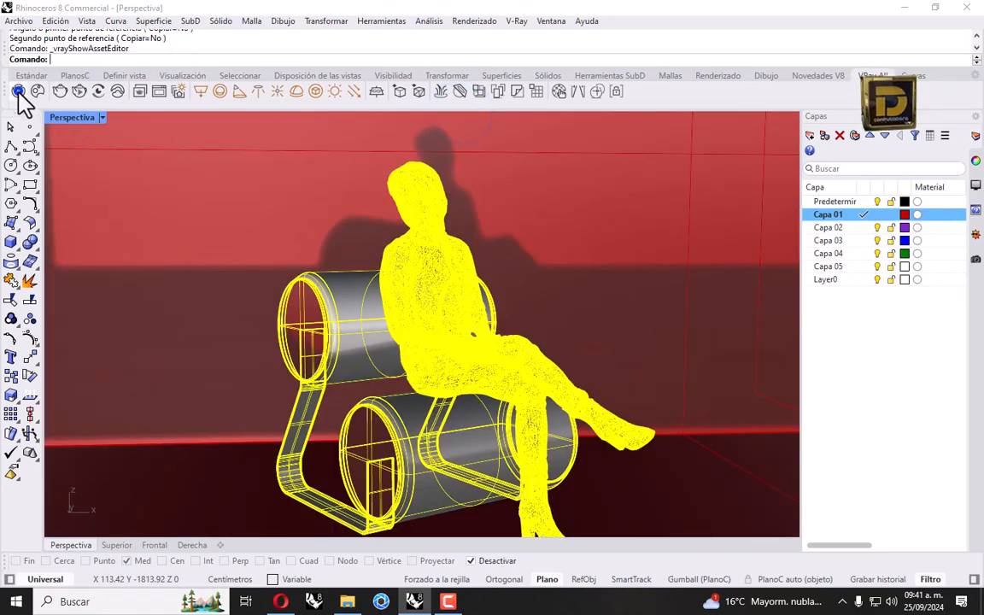
{"action": "left_click", "coordinate": [339, 53]}
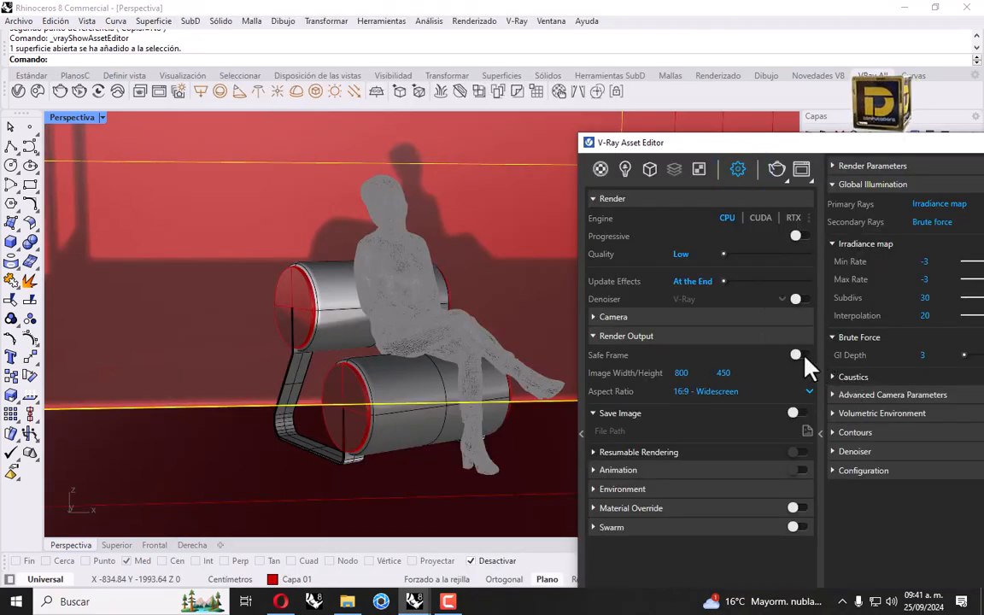
{"action": "left_click", "coordinate": [797, 354]}
{"action": "scroll", "coordinate": [241, 333], "scroll_direction": "down", "scroll_amount": 2}
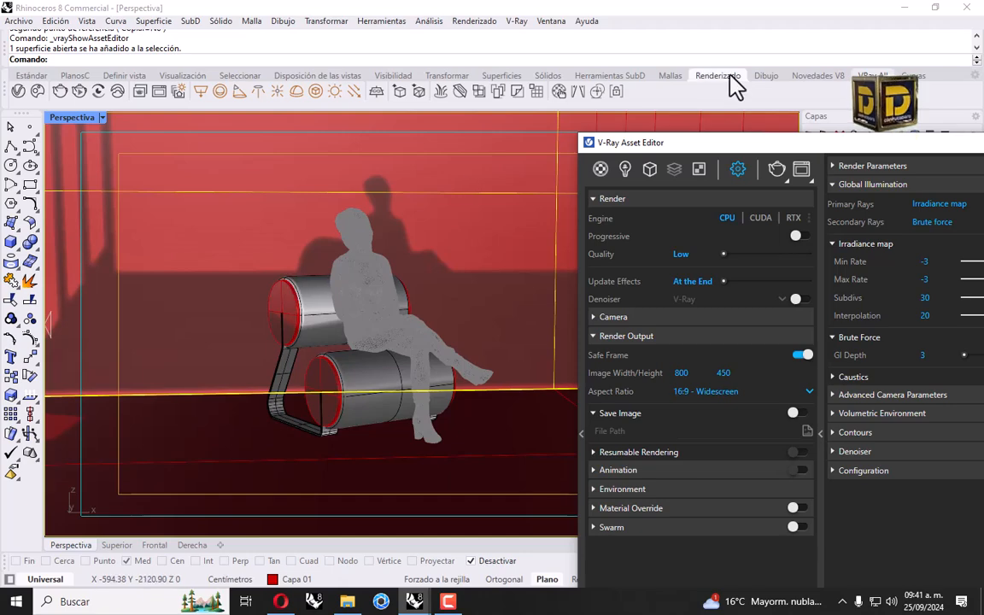
{"action": "left_click_drag", "start_coordinate": [714, 140], "coordinate": [964, 148]}
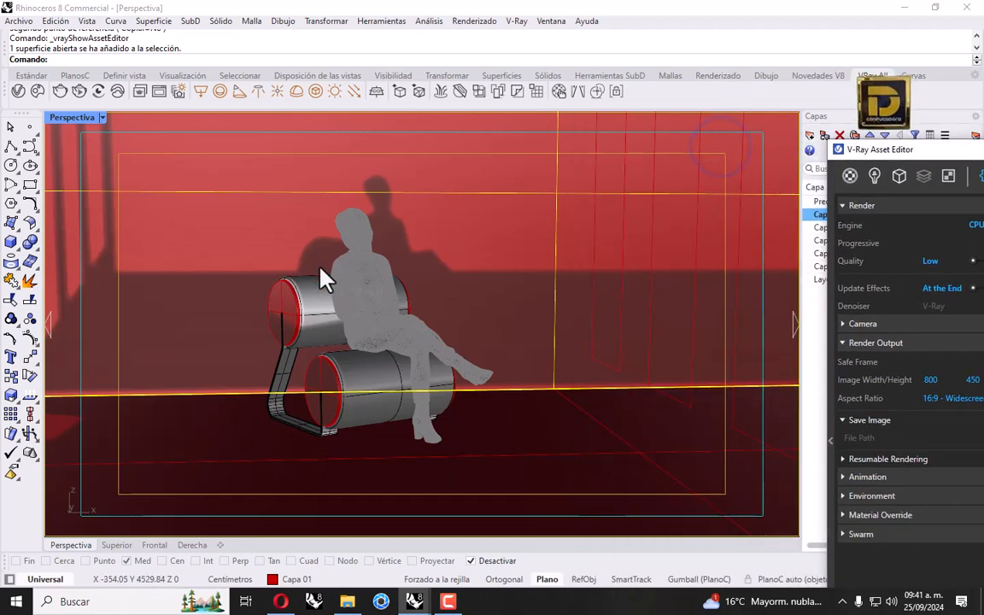
{"action": "scroll", "coordinate": [403, 281], "scroll_direction": "up", "scroll_amount": 5}
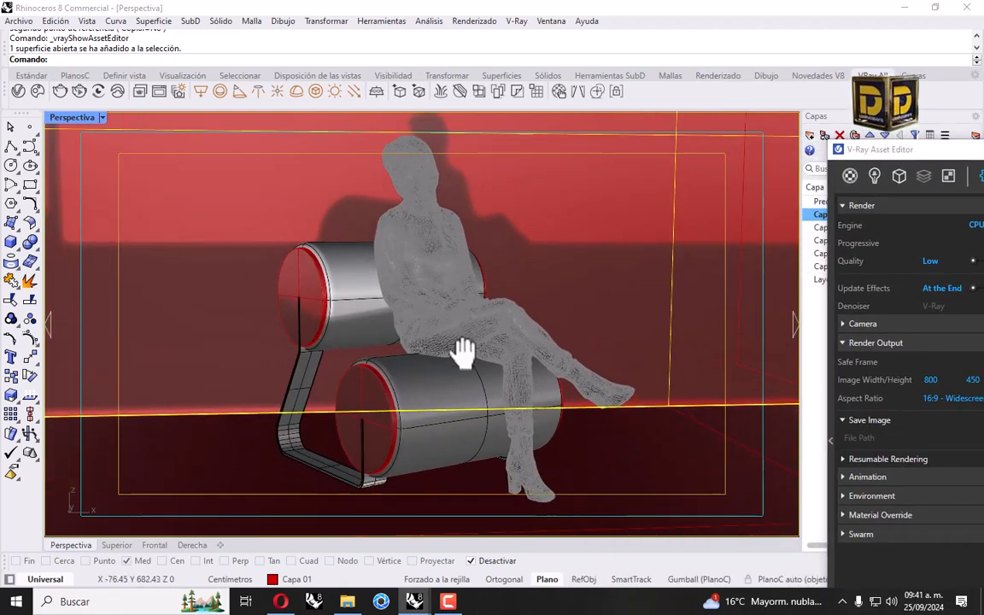
{"action": "right_click_drag", "start_coordinate": [458, 343], "coordinate": [456, 337]}
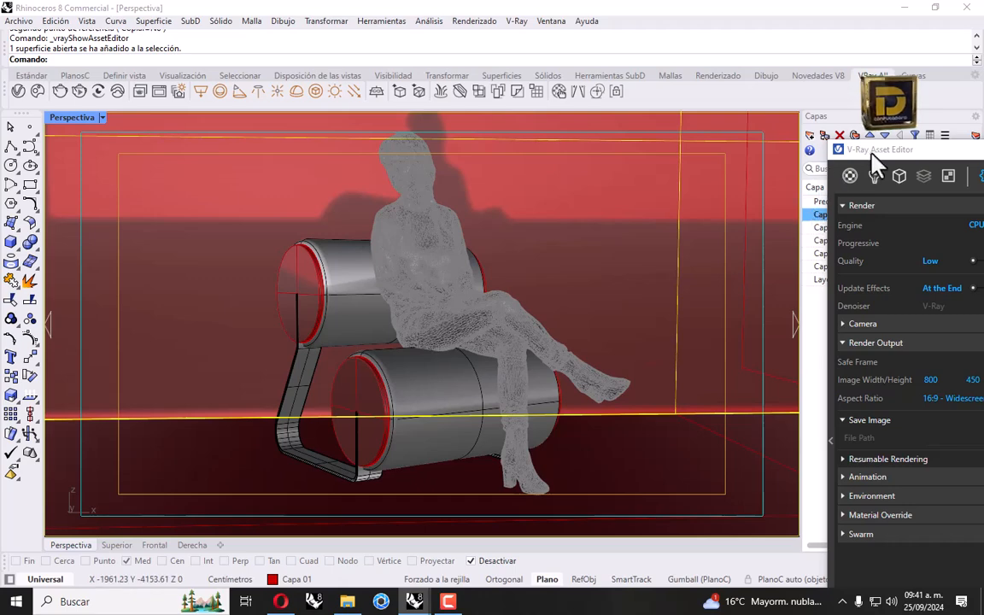
- Start an interactive V-Ray render of the perspective view and reposition the frame buffer to reveal the light settings
{"action": "left_click_drag", "start_coordinate": [878, 161], "coordinate": [569, 100]}
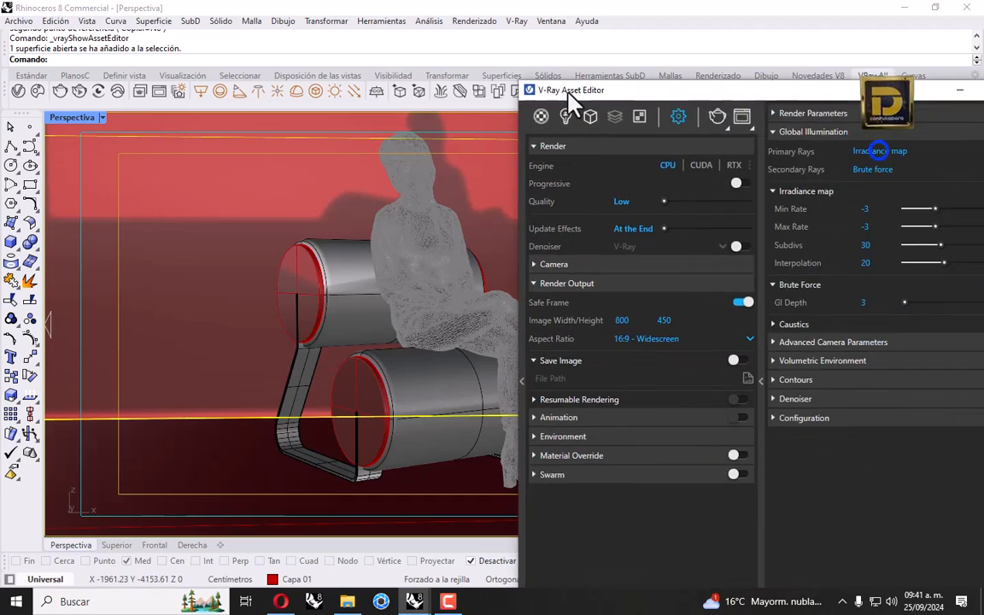
{"action": "left_click", "coordinate": [726, 126]}
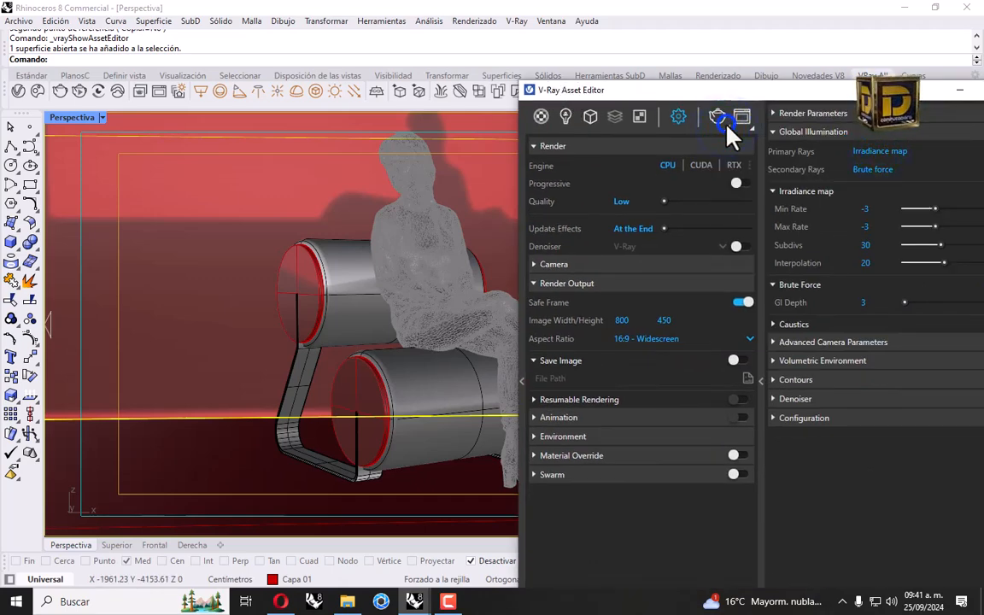
{"action": "left_click", "coordinate": [727, 128]}
{"action": "left_click", "coordinate": [714, 152]}
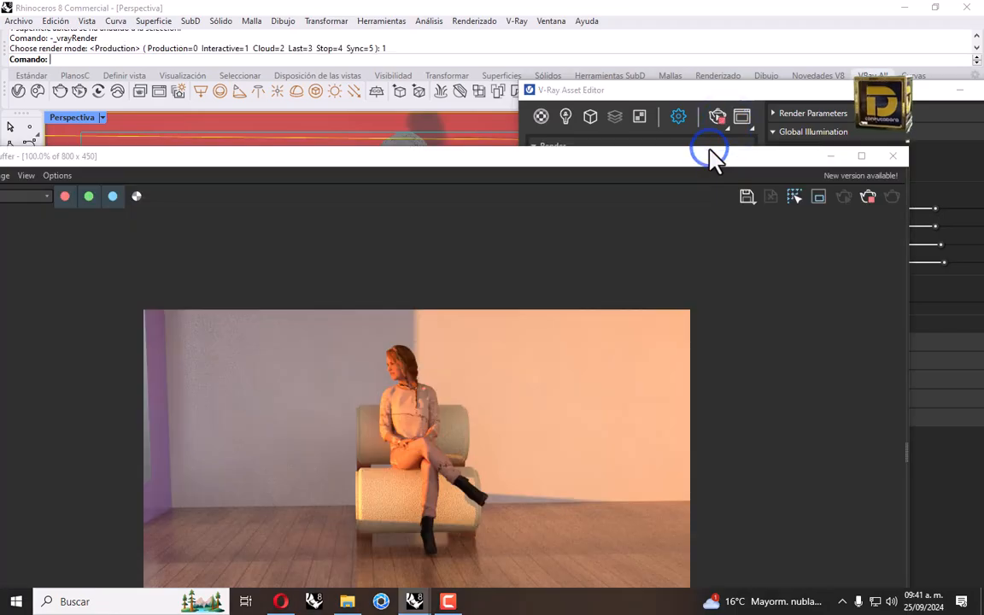
{"action": "left_click_drag", "start_coordinate": [524, 162], "coordinate": [270, 47]}
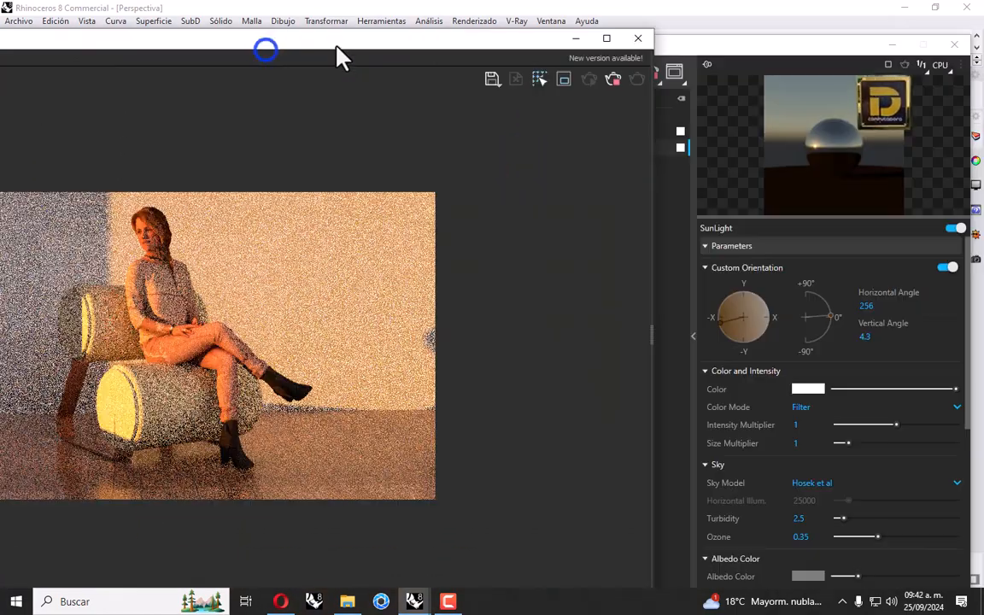
- Set the Sun Light's intensity multiplier to 0.7
{"action": "left_click", "coordinate": [807, 443]}
{"action": "left_click", "coordinate": [800, 424]}
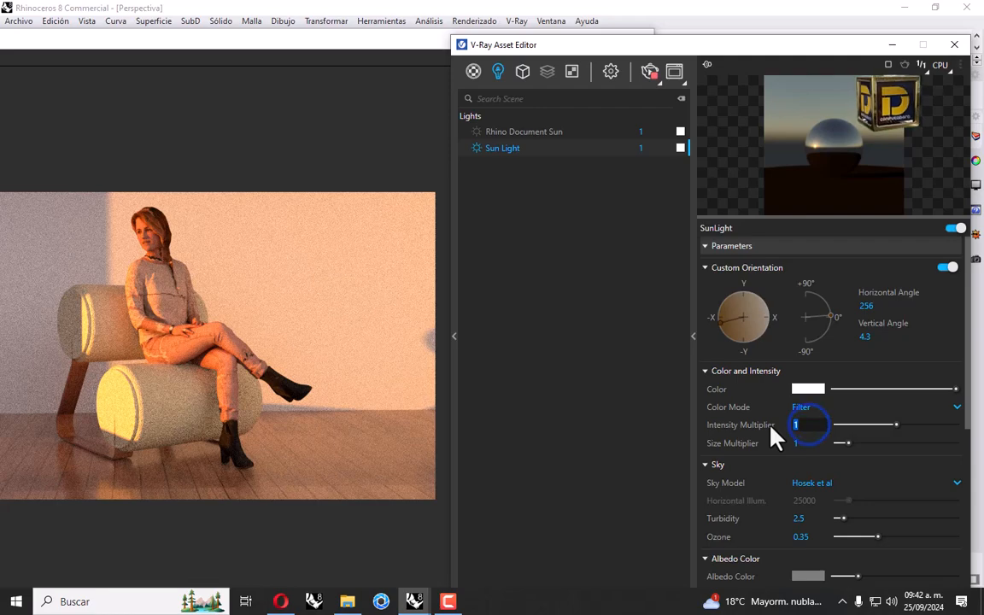
{"action": "type", "text": "0.7"}
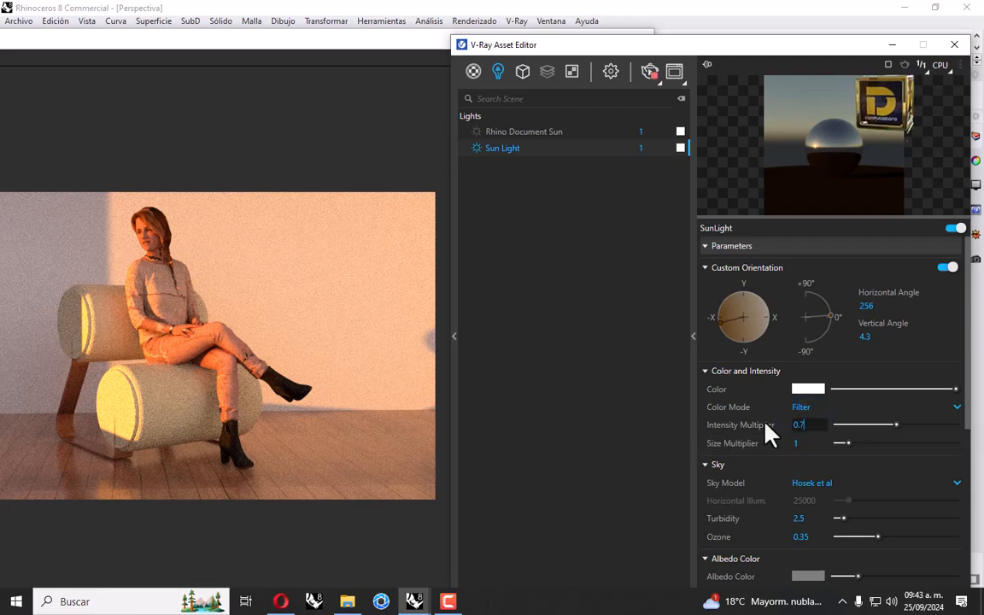
{"action": "left_click", "coordinate": [803, 444]}
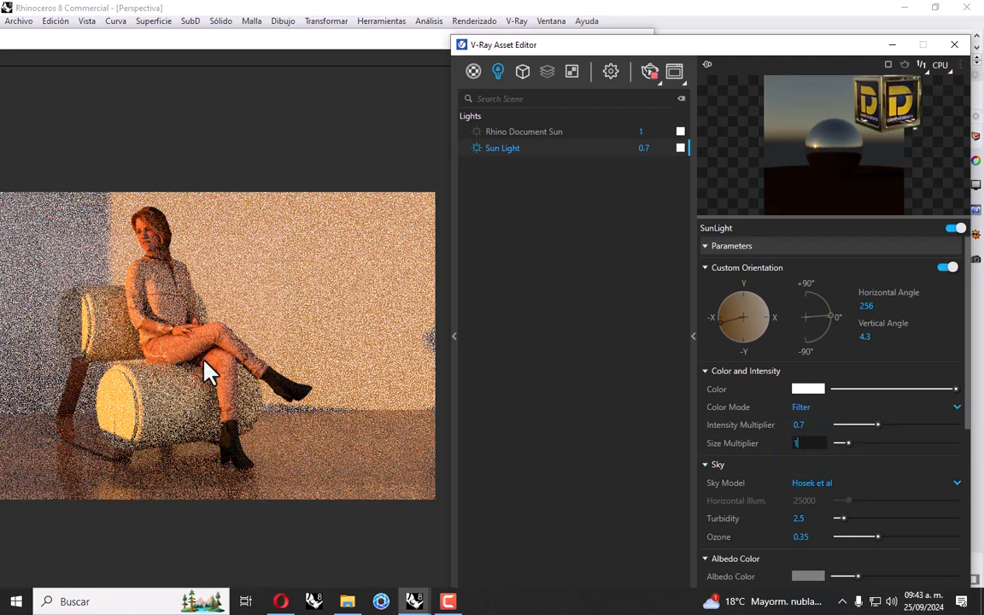
- Try a Sun Light intensity multiplier of 0.3 in the interactive render
{"action": "left_click_drag", "start_coordinate": [803, 425], "coordinate": [763, 423]}
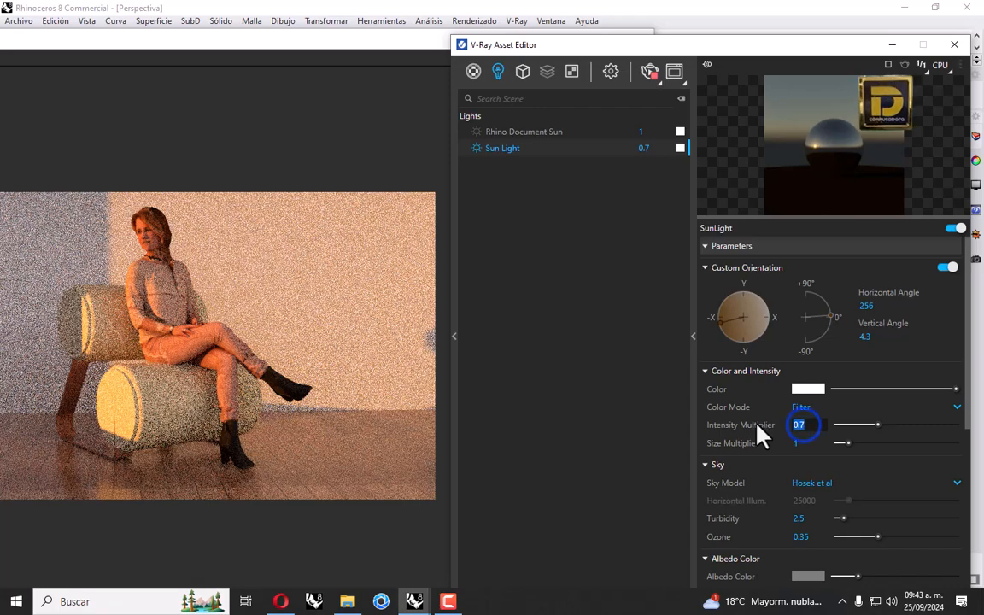
{"action": "type", "text": "0.3"}
{"action": "left_click", "coordinate": [801, 443]}
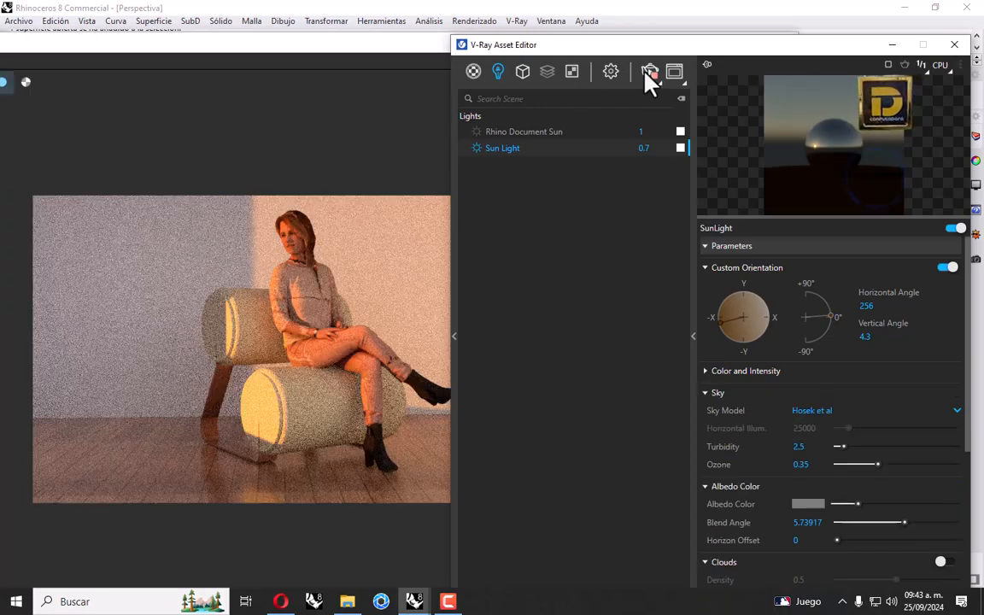
- Stop the interactive render, raise the render quality to Medium, and check the resulting render parameters
{"action": "left_click", "coordinate": [649, 72]}
{"action": "left_click", "coordinate": [609, 73]}
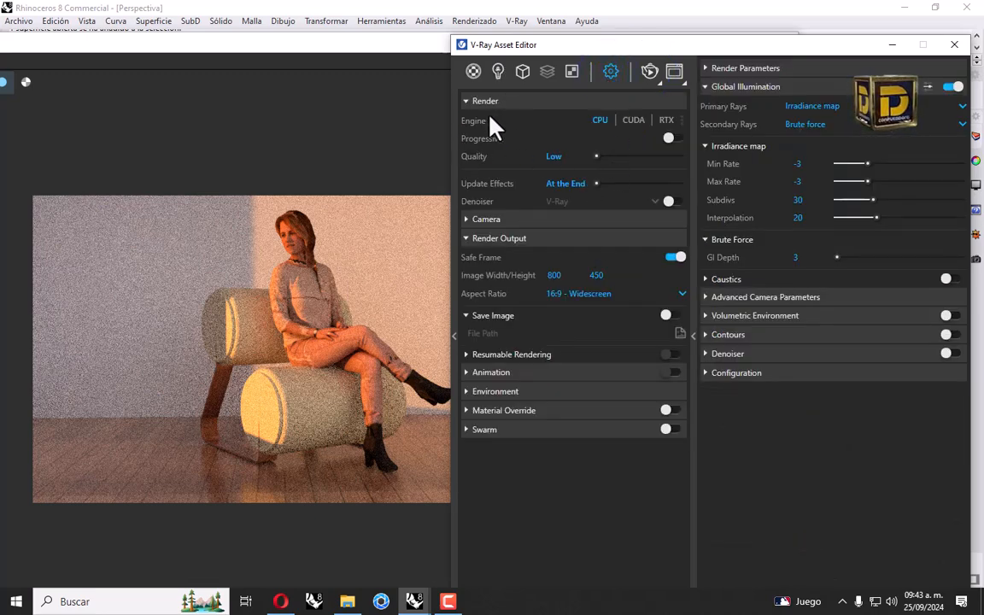
{"action": "left_click", "coordinate": [639, 157]}
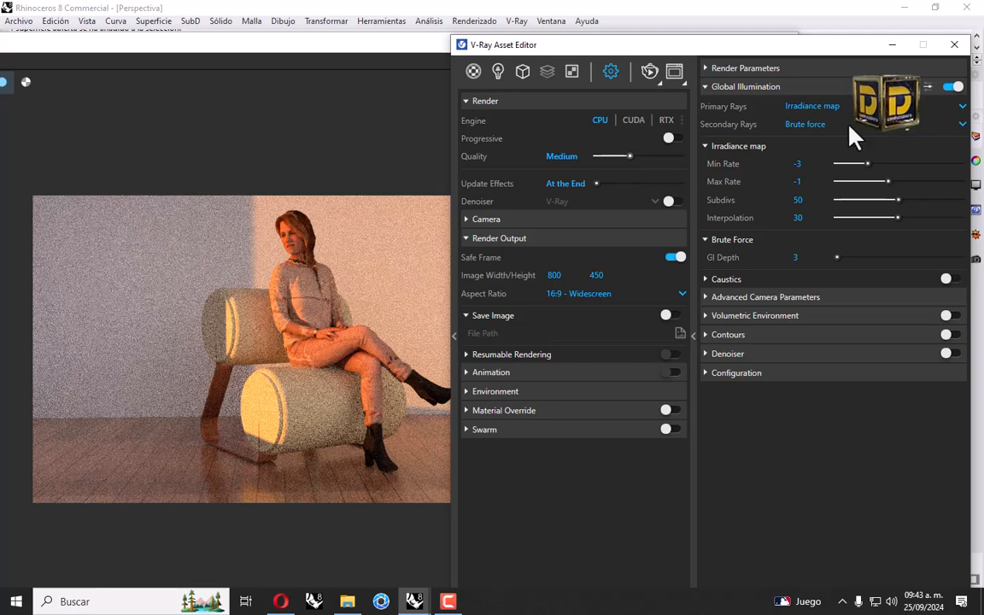
{"action": "left_click", "coordinate": [753, 69]}
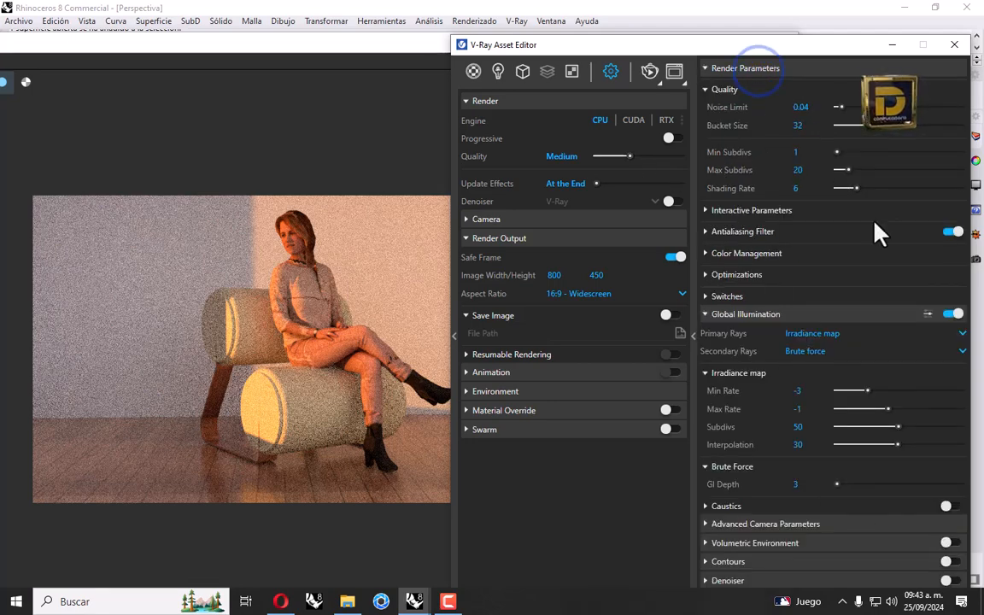
{"action": "left_click", "coordinate": [756, 69]}
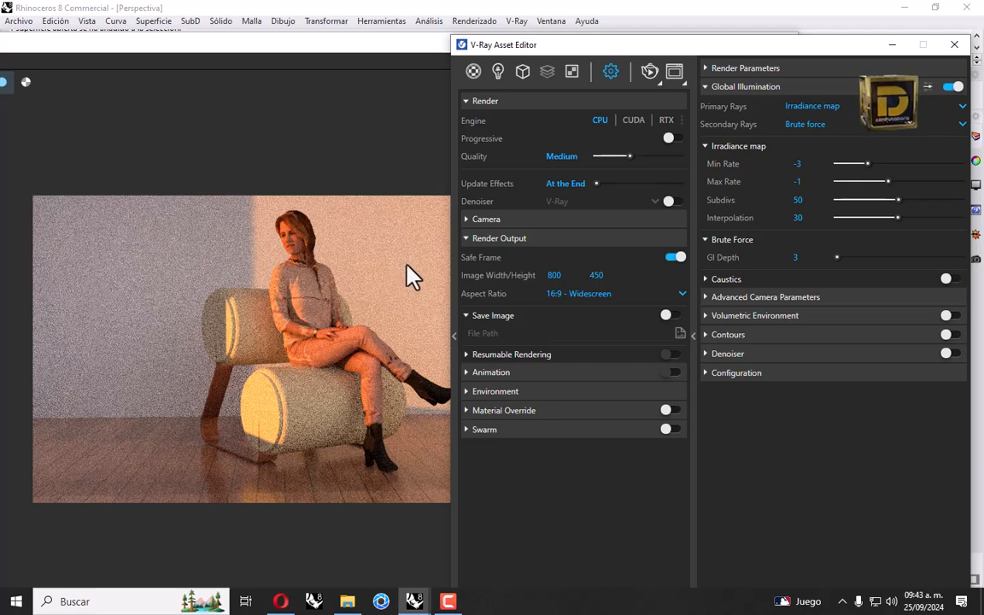
- Set the output image width to 1200 pixels at the 16:9 aspect ratio and produce the final render
{"action": "double_click", "coordinate": [555, 275]}
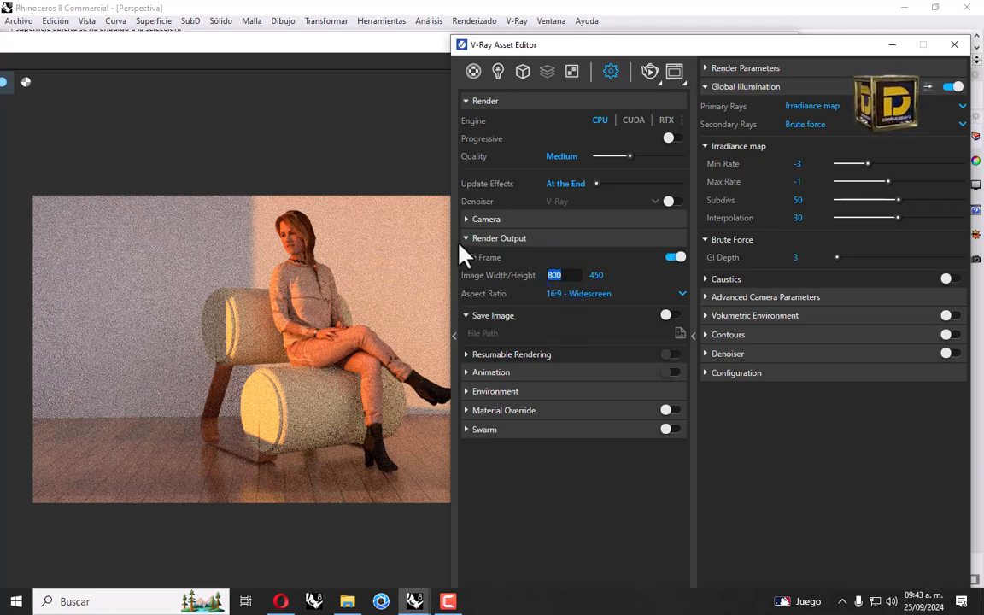
{"action": "type", "text": "1200"}
{"action": "key", "text": "Tab"}
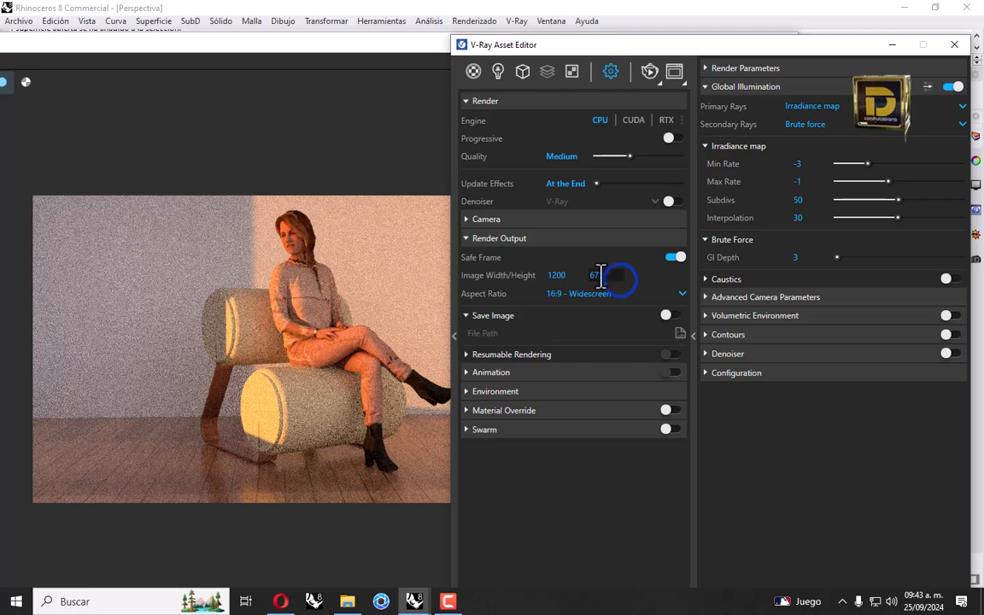
{"action": "left_click", "coordinate": [277, 244]}
{"action": "left_click_drag", "start_coordinate": [470, 43], "coordinate": [499, 43]}
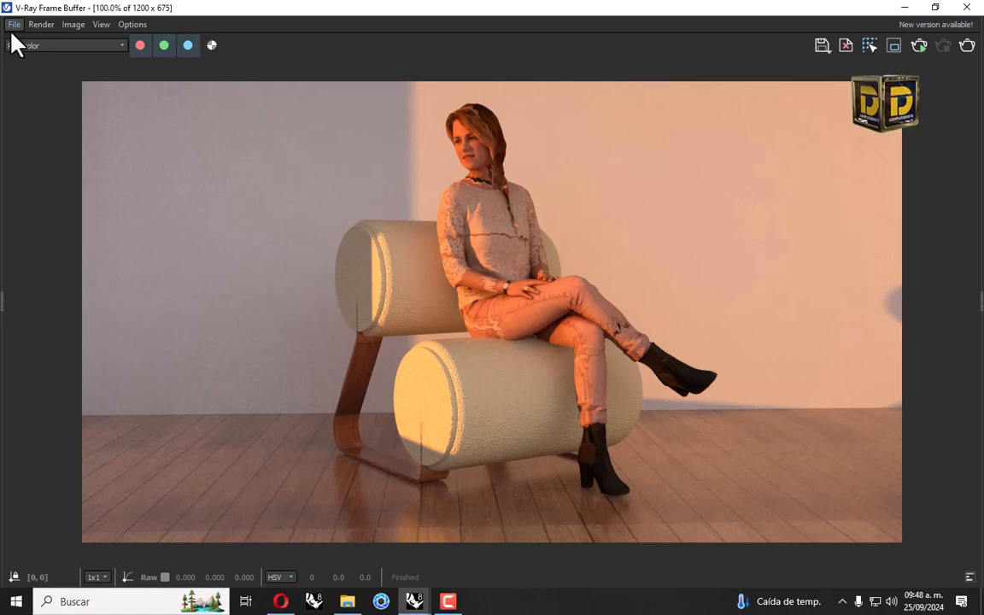
- Save the finished render's current channel as a JPEG named 01 in the silla marshmellow folder
{"action": "left_click", "coordinate": [14, 23]}
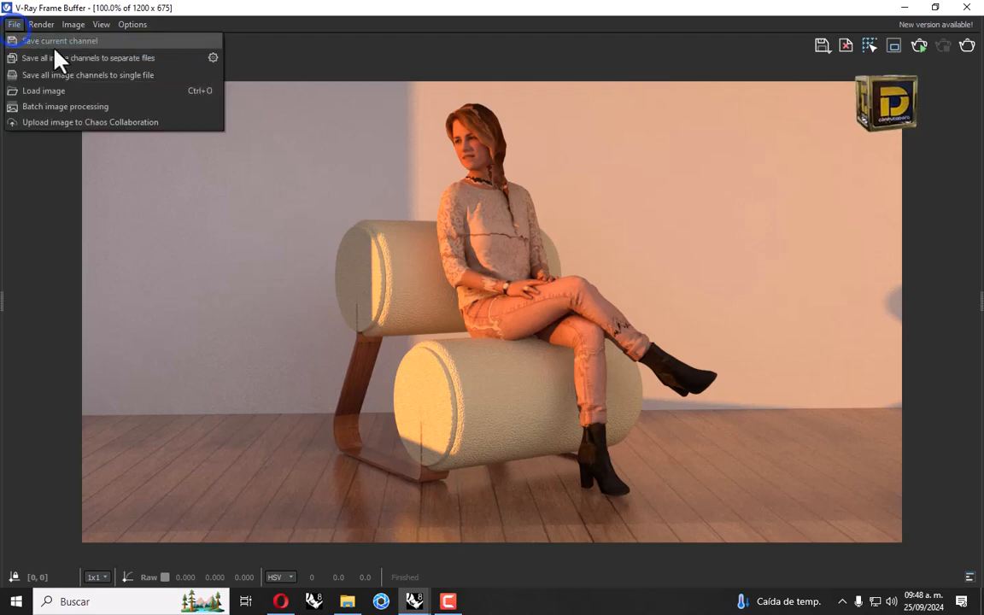
{"action": "left_click", "coordinate": [57, 40]}
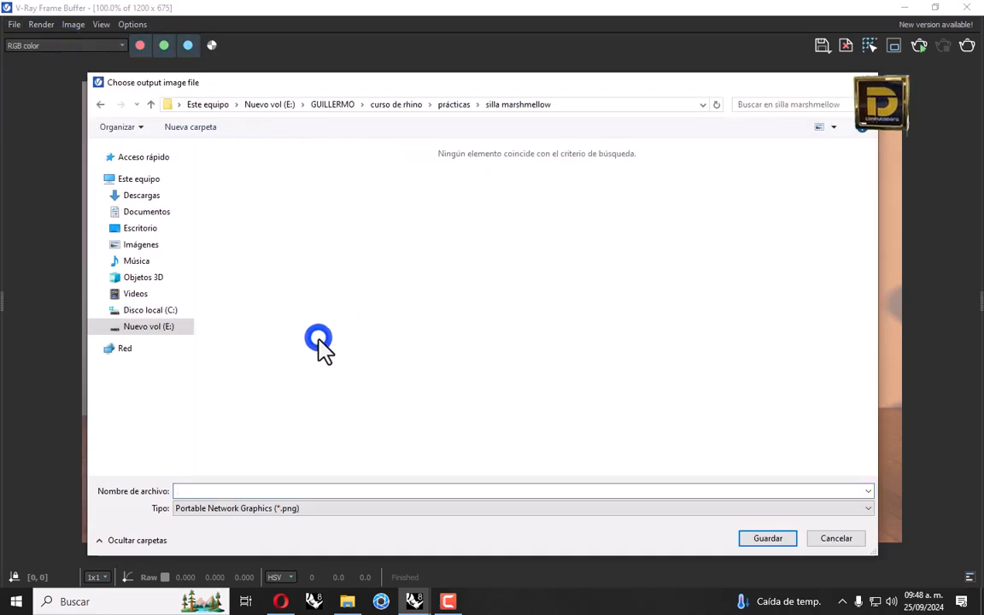
{"action": "left_click", "coordinate": [275, 508]}
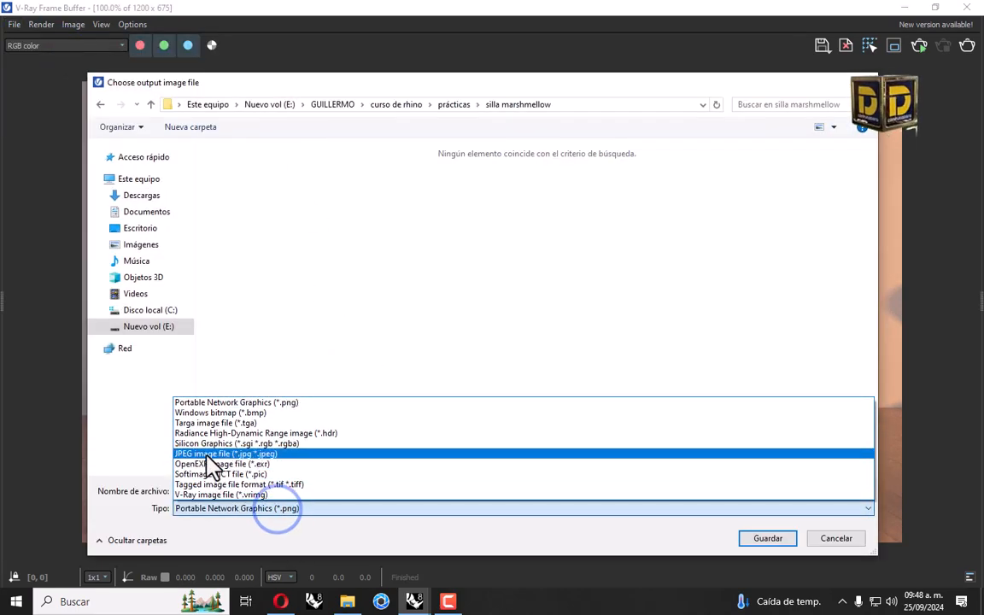
{"action": "left_click", "coordinate": [206, 451]}
{"action": "left_click", "coordinate": [208, 487]}
{"action": "type", "text": "01"}
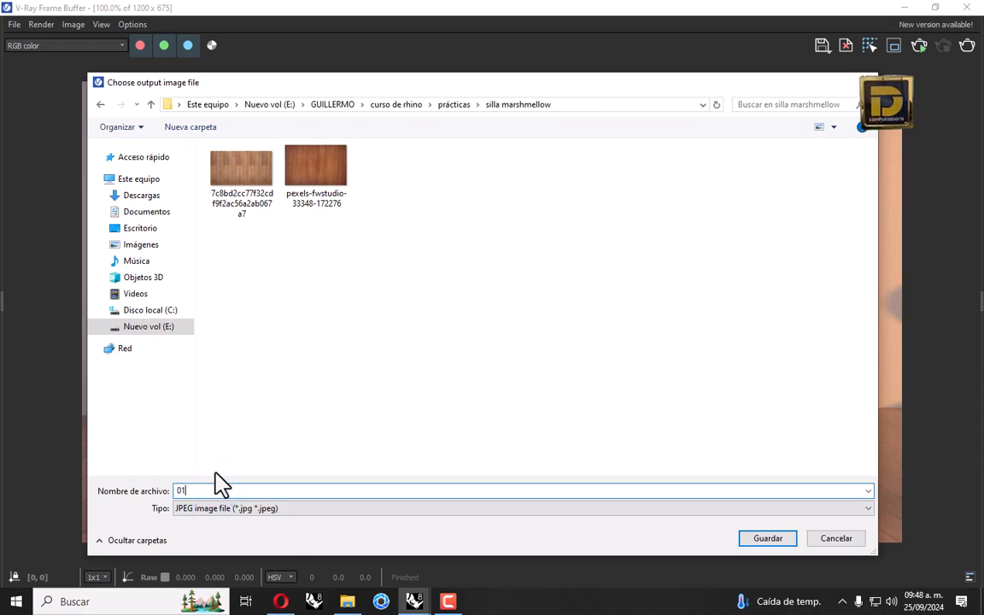
{"action": "left_click", "coordinate": [768, 538]}
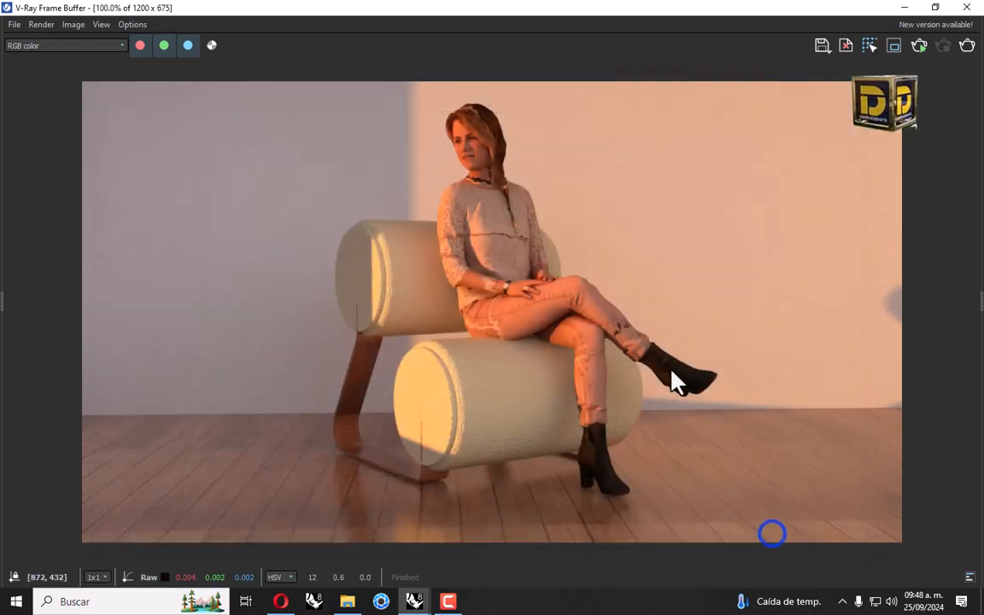